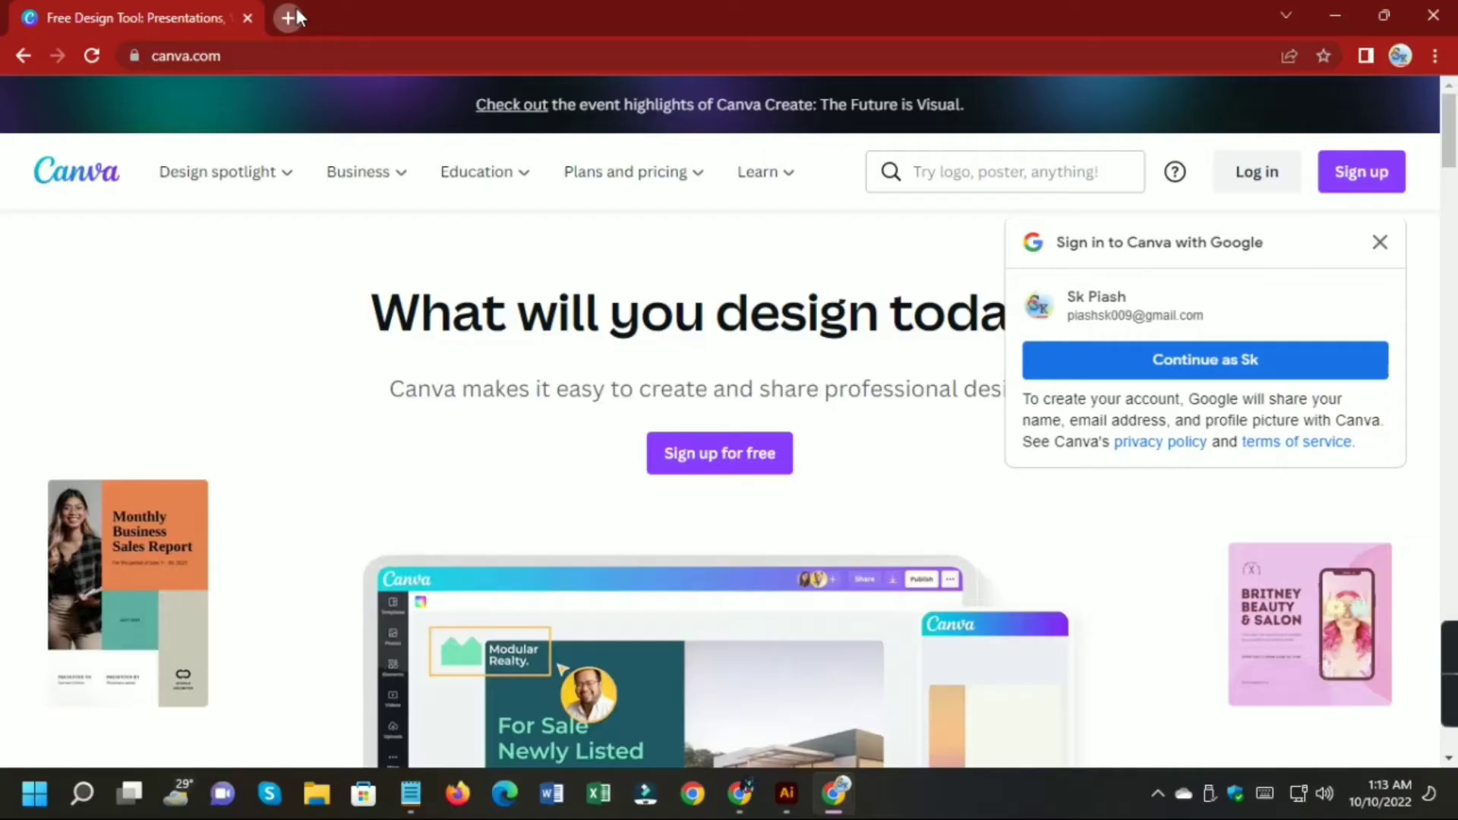
Open the Canva website in a new browser tab by searching Google for "canva".
{"action": "left_click", "coordinate": [296, 9]}
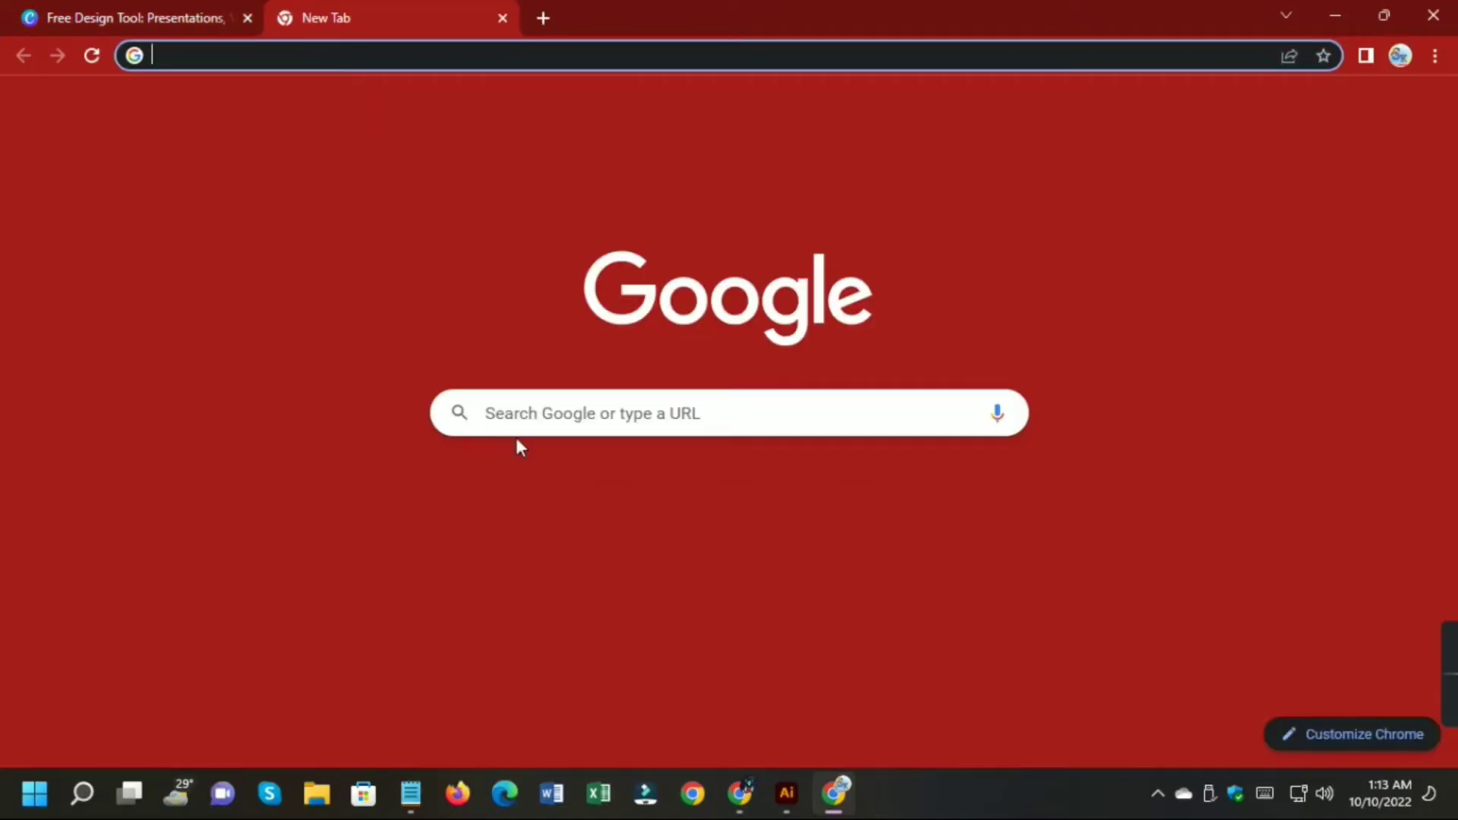
{"action": "left_click", "coordinate": [521, 431]}
{"action": "type", "text": "ca"}
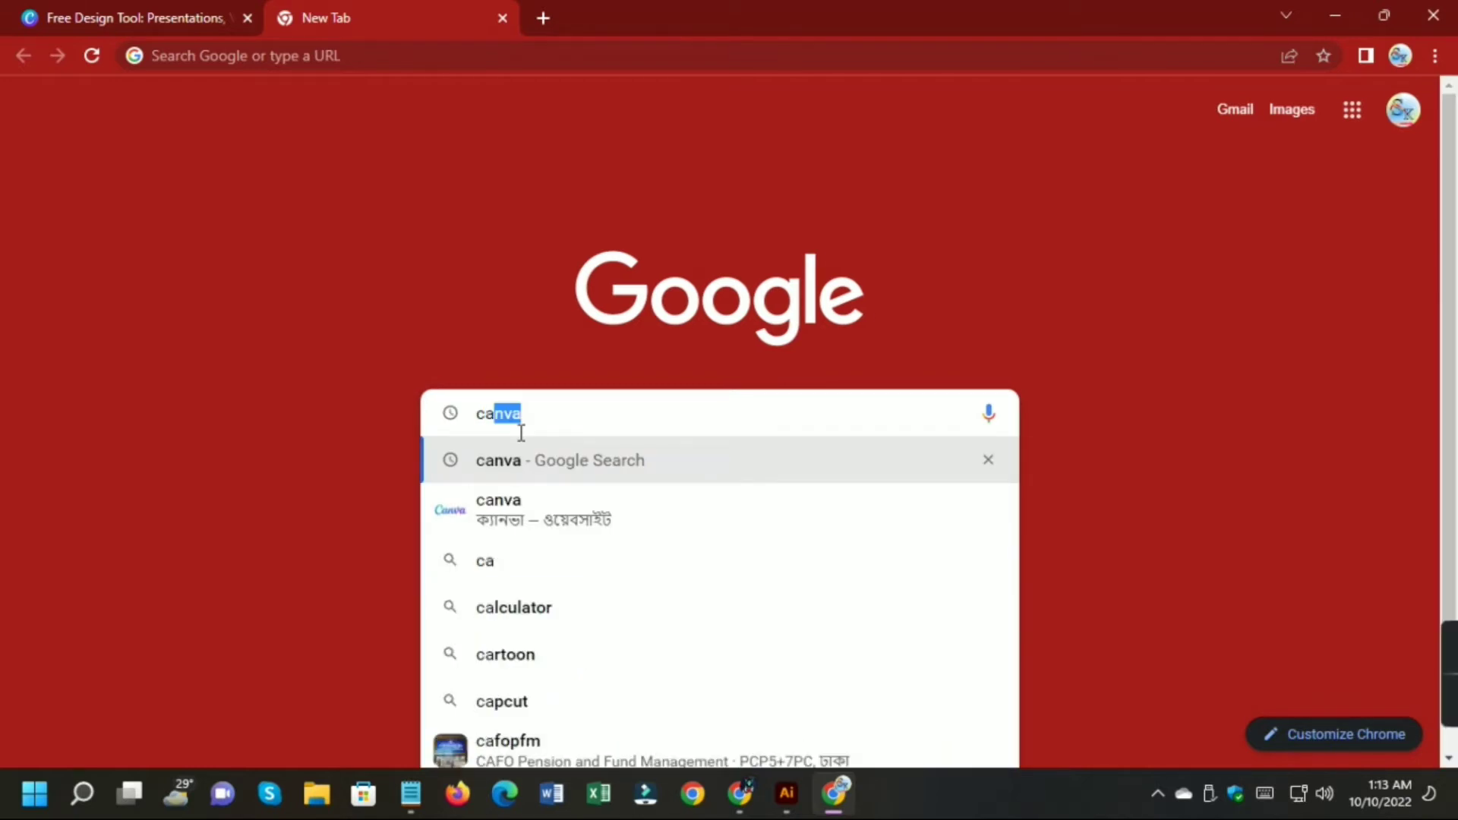
{"action": "key", "text": "Return"}
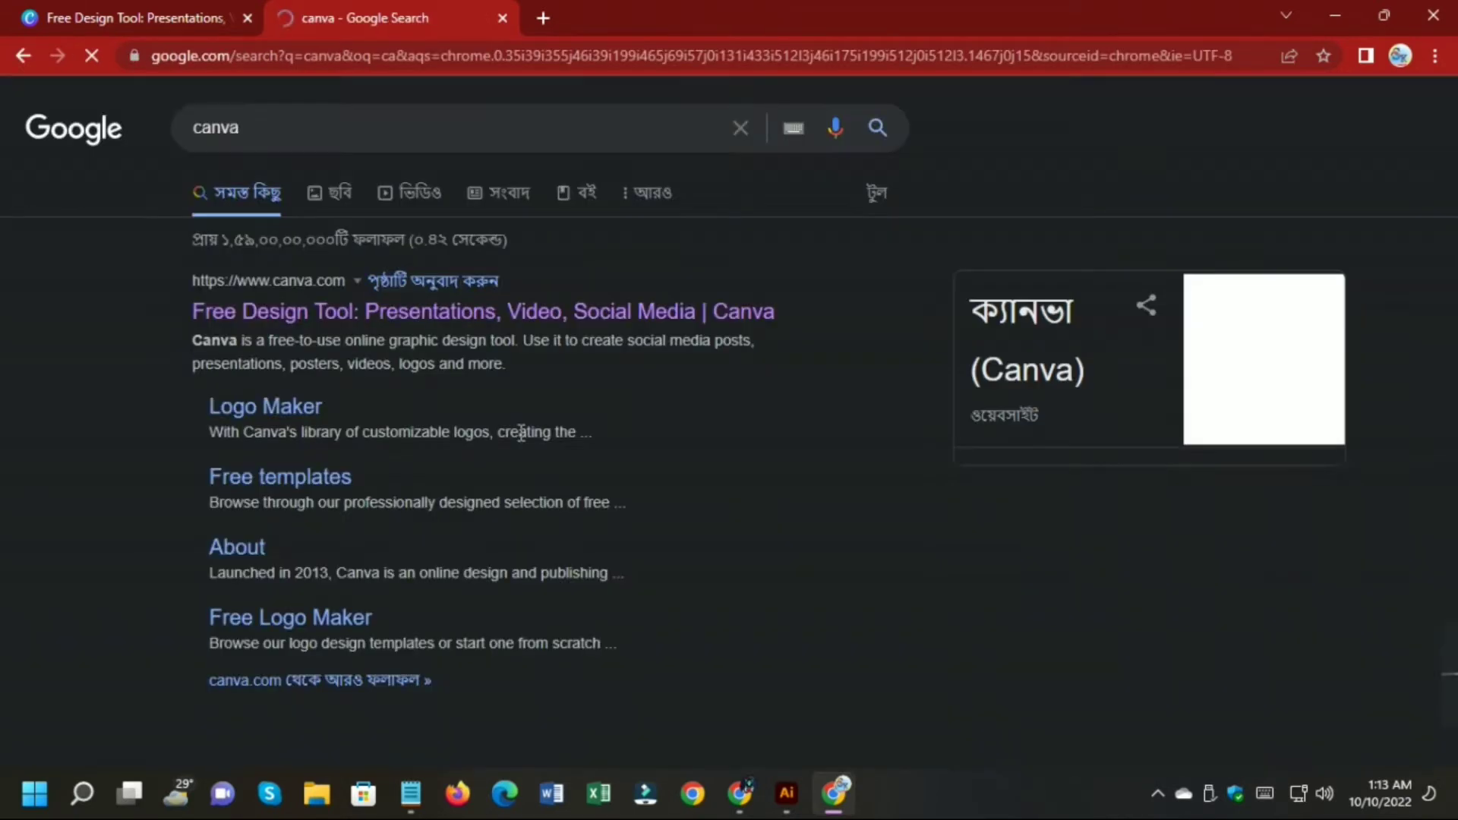
{"action": "left_click", "coordinate": [499, 322]}
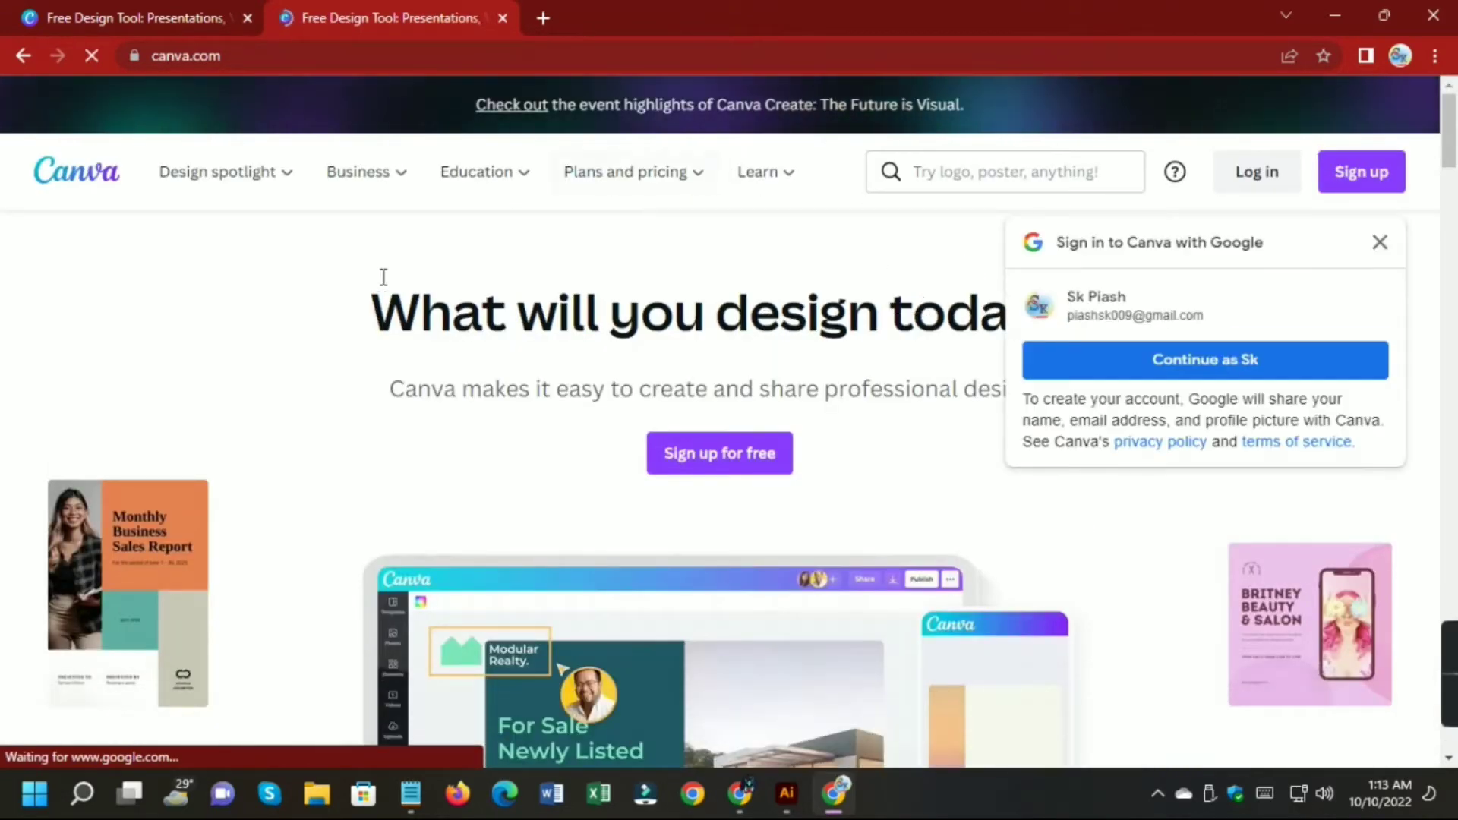
Sign in to Canva with the suggested Google account and dismiss the welcome dialog.
{"action": "left_click", "coordinate": [1261, 375]}
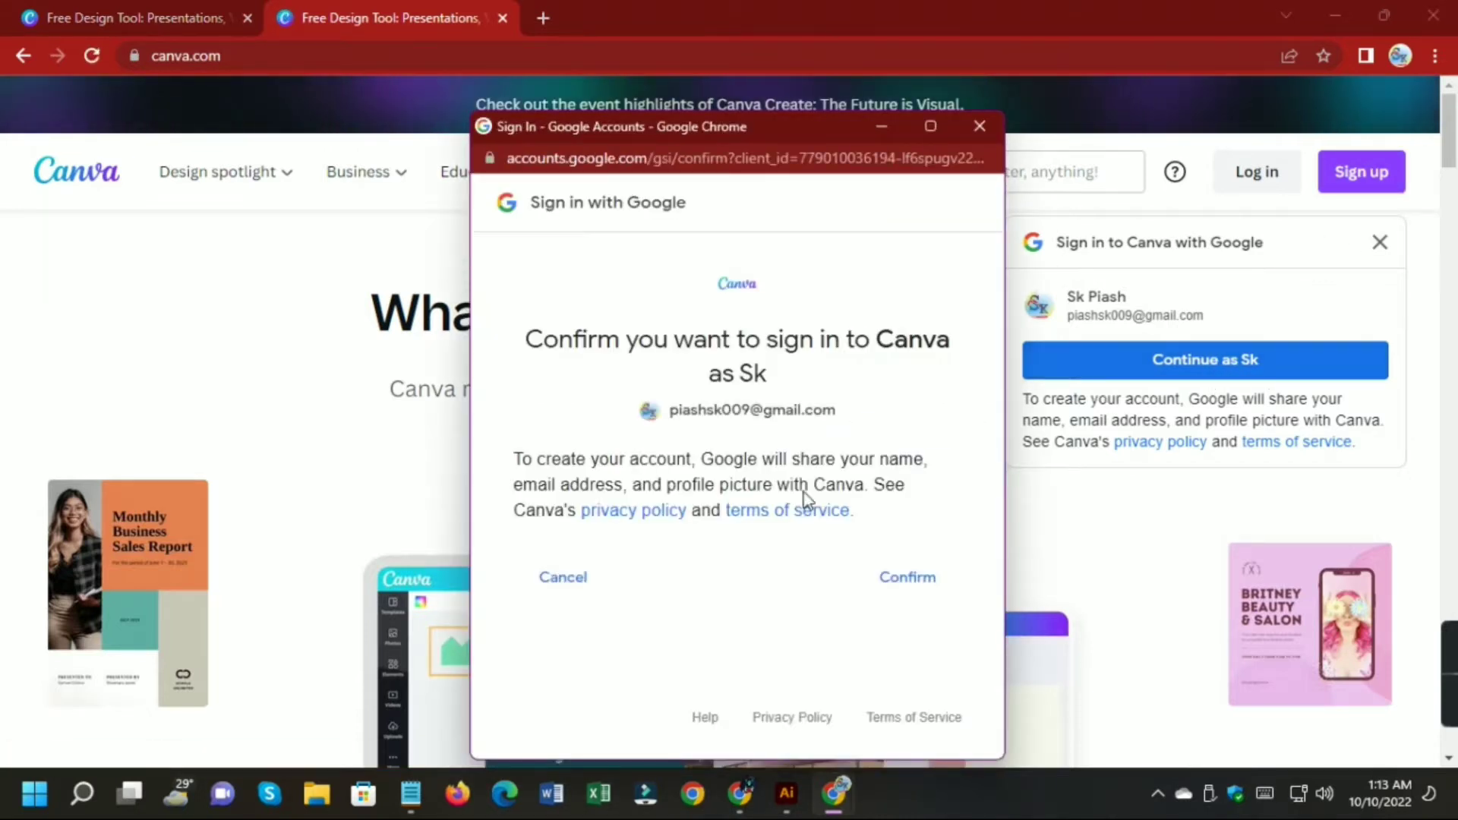
{"action": "left_click", "coordinate": [914, 578]}
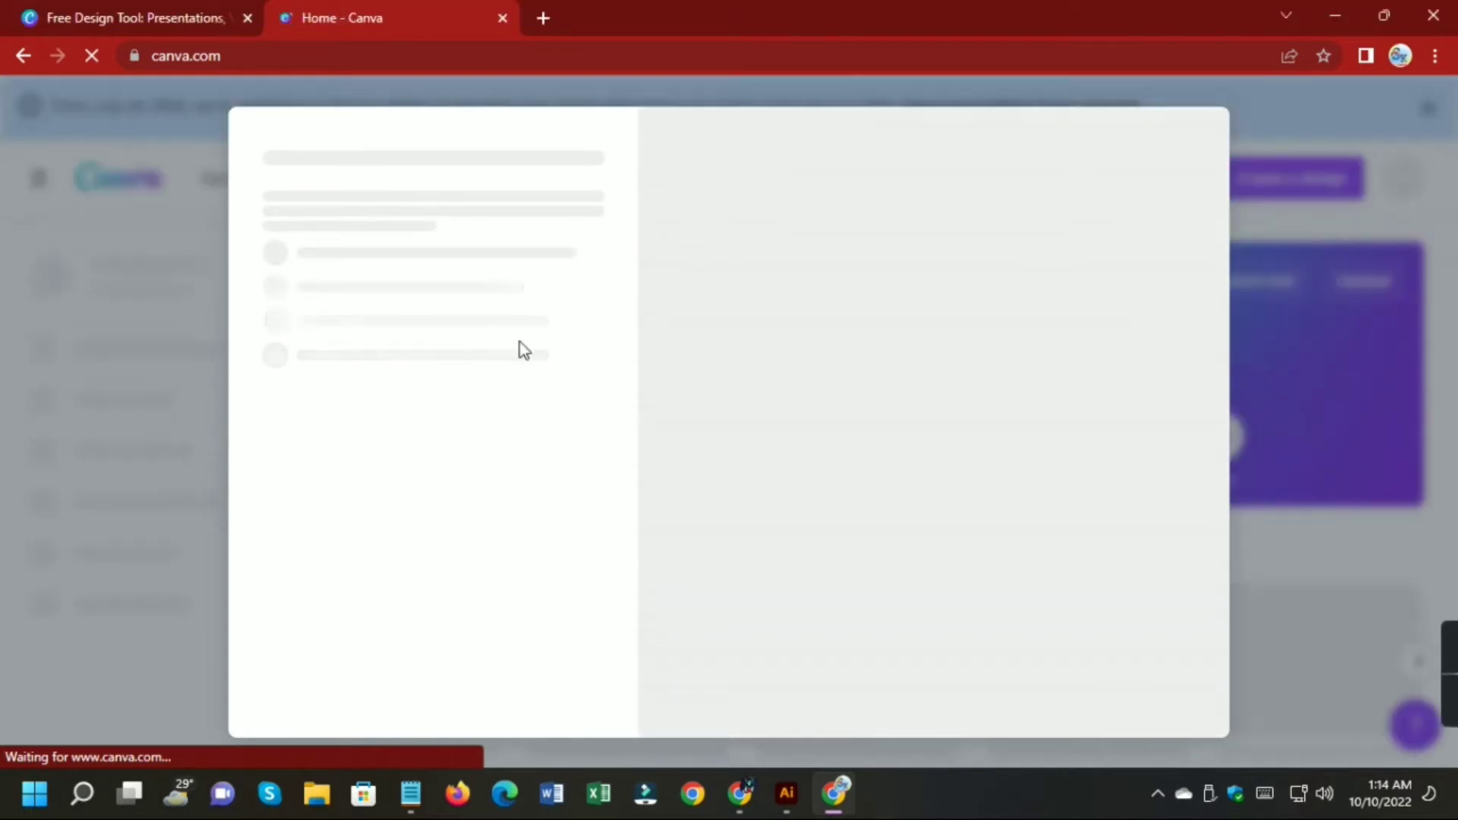
{"action": "left_click", "coordinate": [1254, 124]}
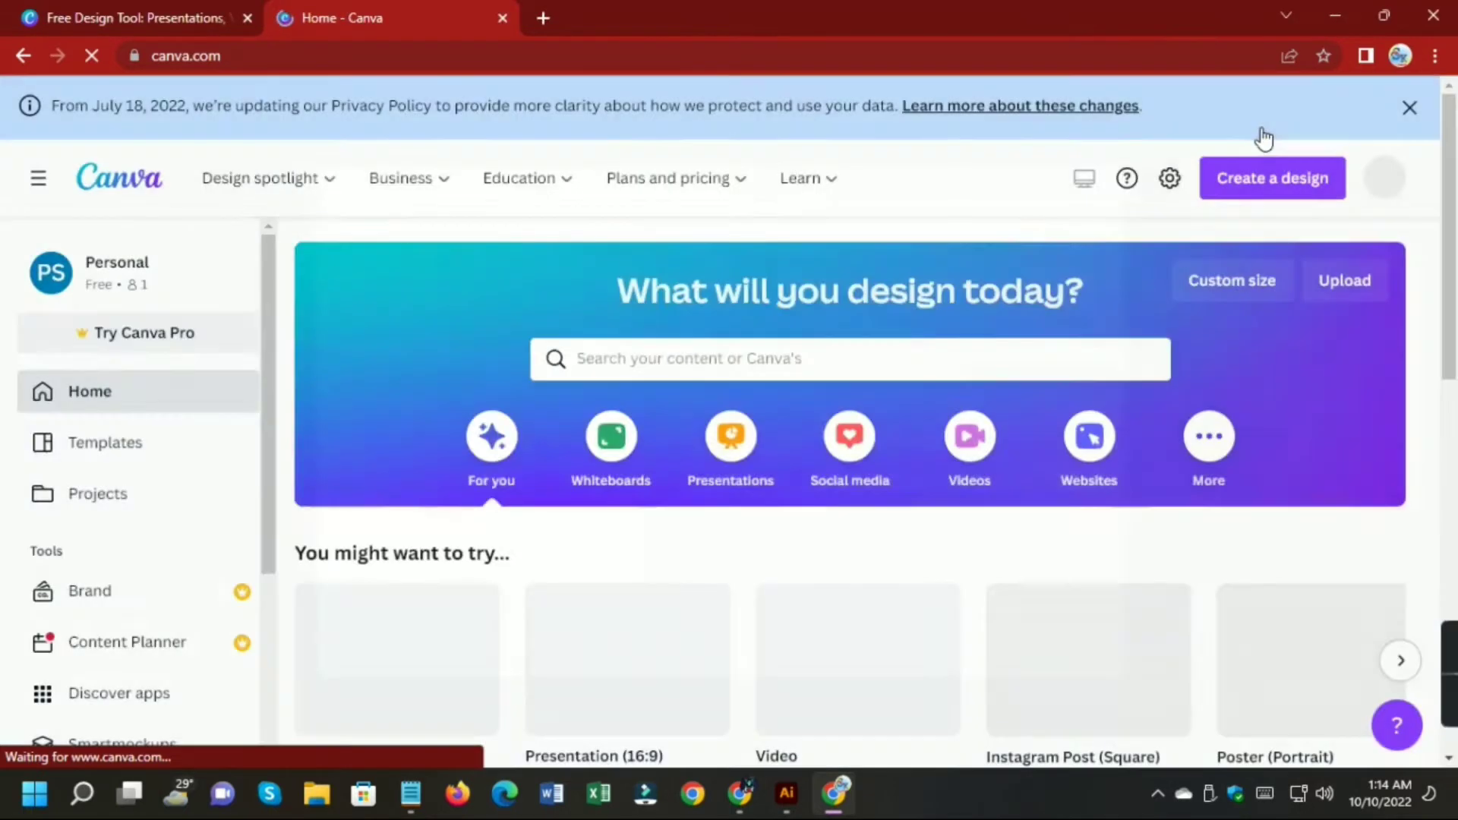
Create a blank Facebook Post design from the suggested design types and finish the introductory tour.
{"action": "scroll", "coordinate": [893, 372], "scroll_direction": "down", "scroll_amount": 1}
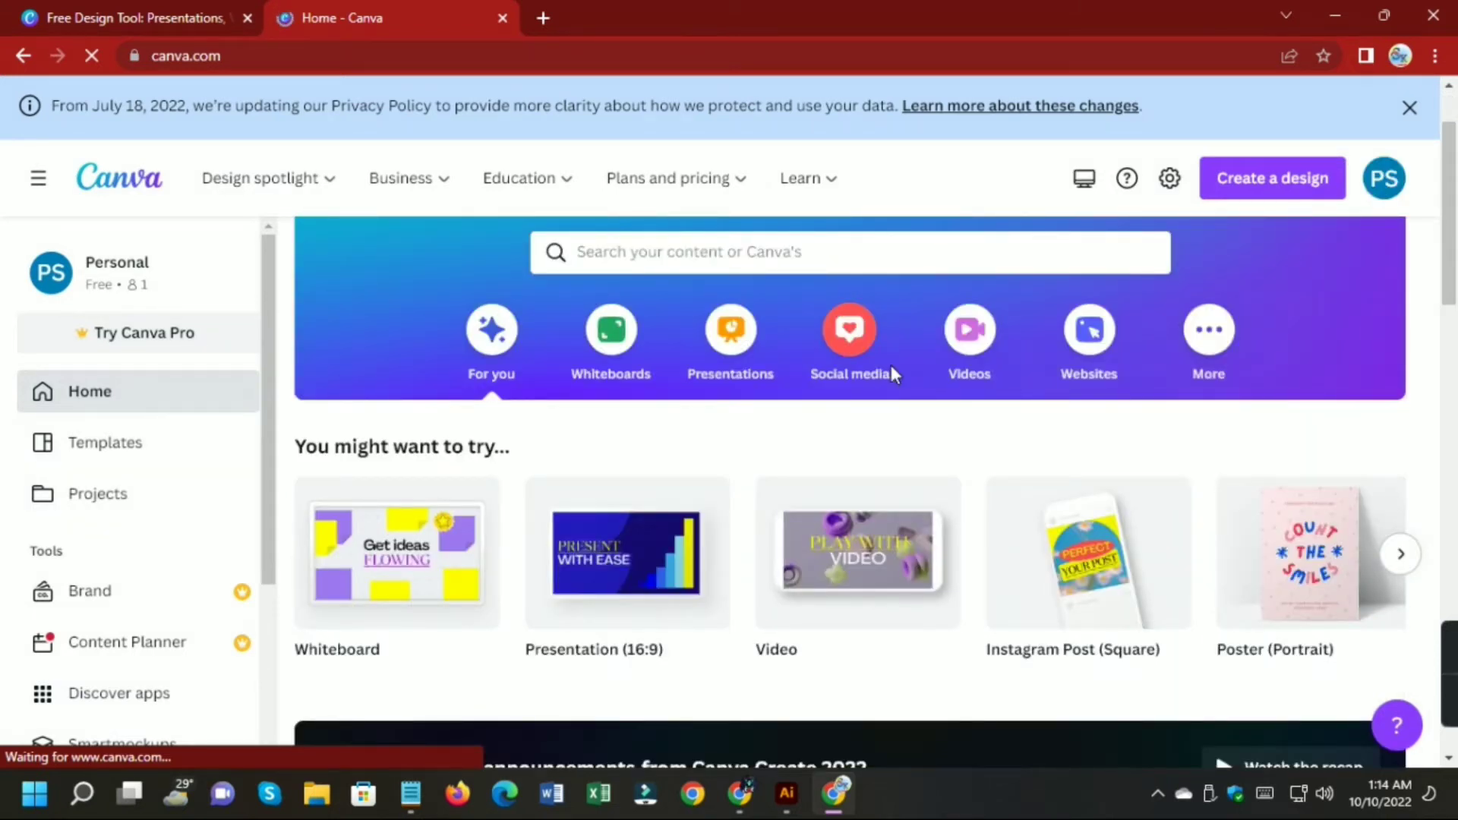
{"action": "scroll", "coordinate": [890, 368], "scroll_direction": "down", "scroll_amount": 1}
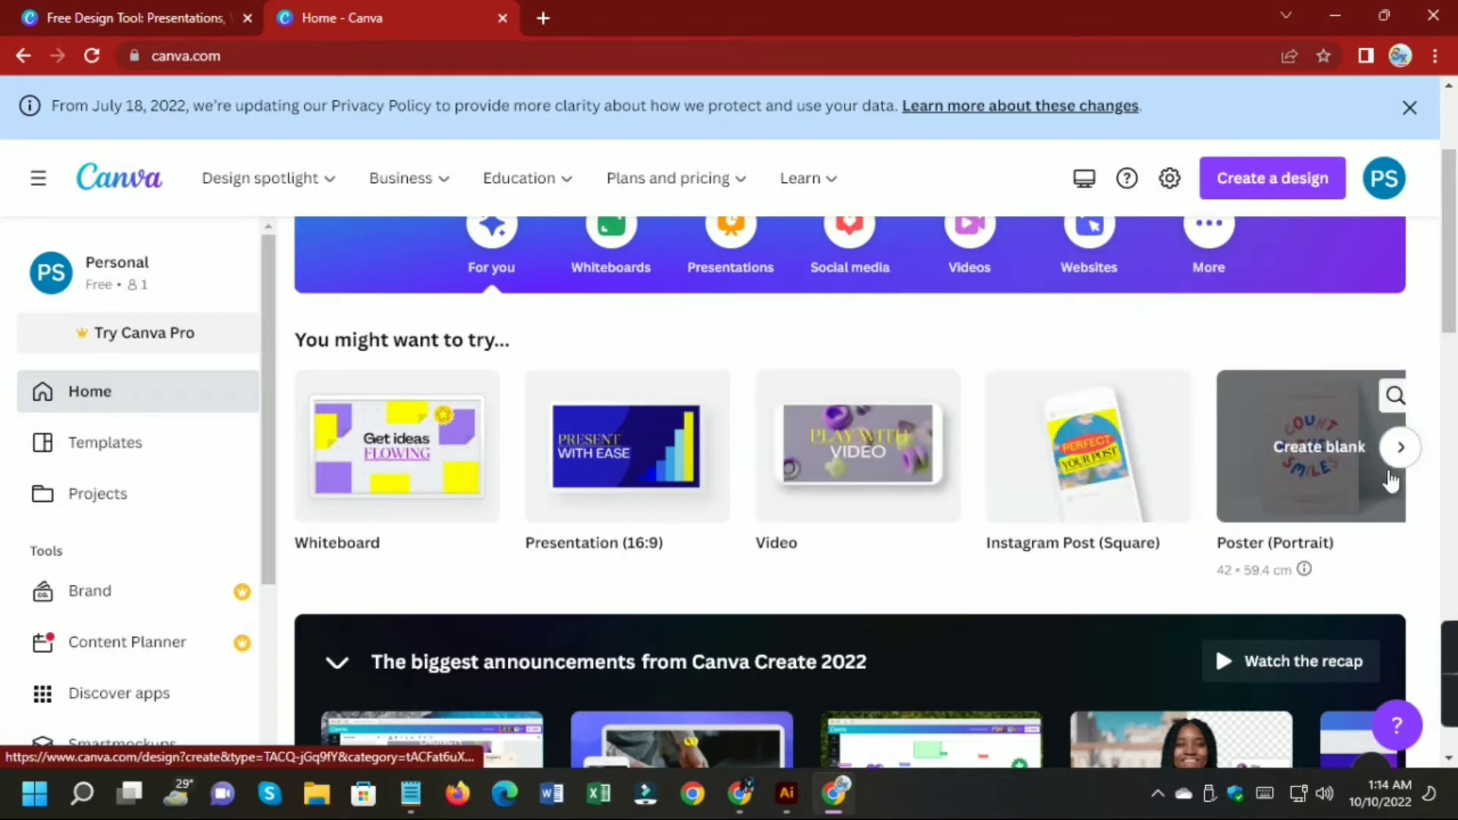
{"action": "left_click", "coordinate": [1393, 460]}
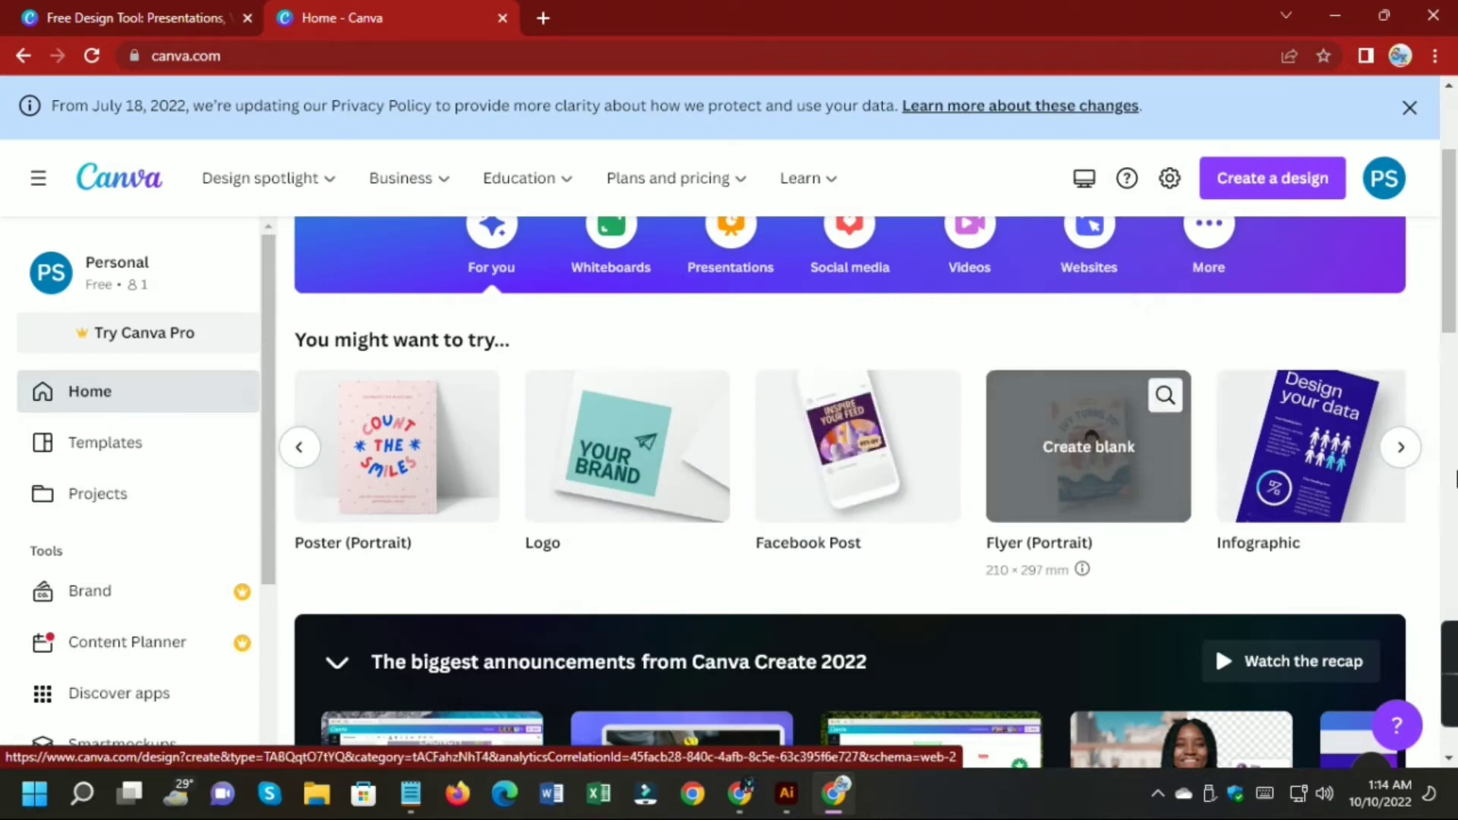
{"action": "left_click", "coordinate": [1417, 455]}
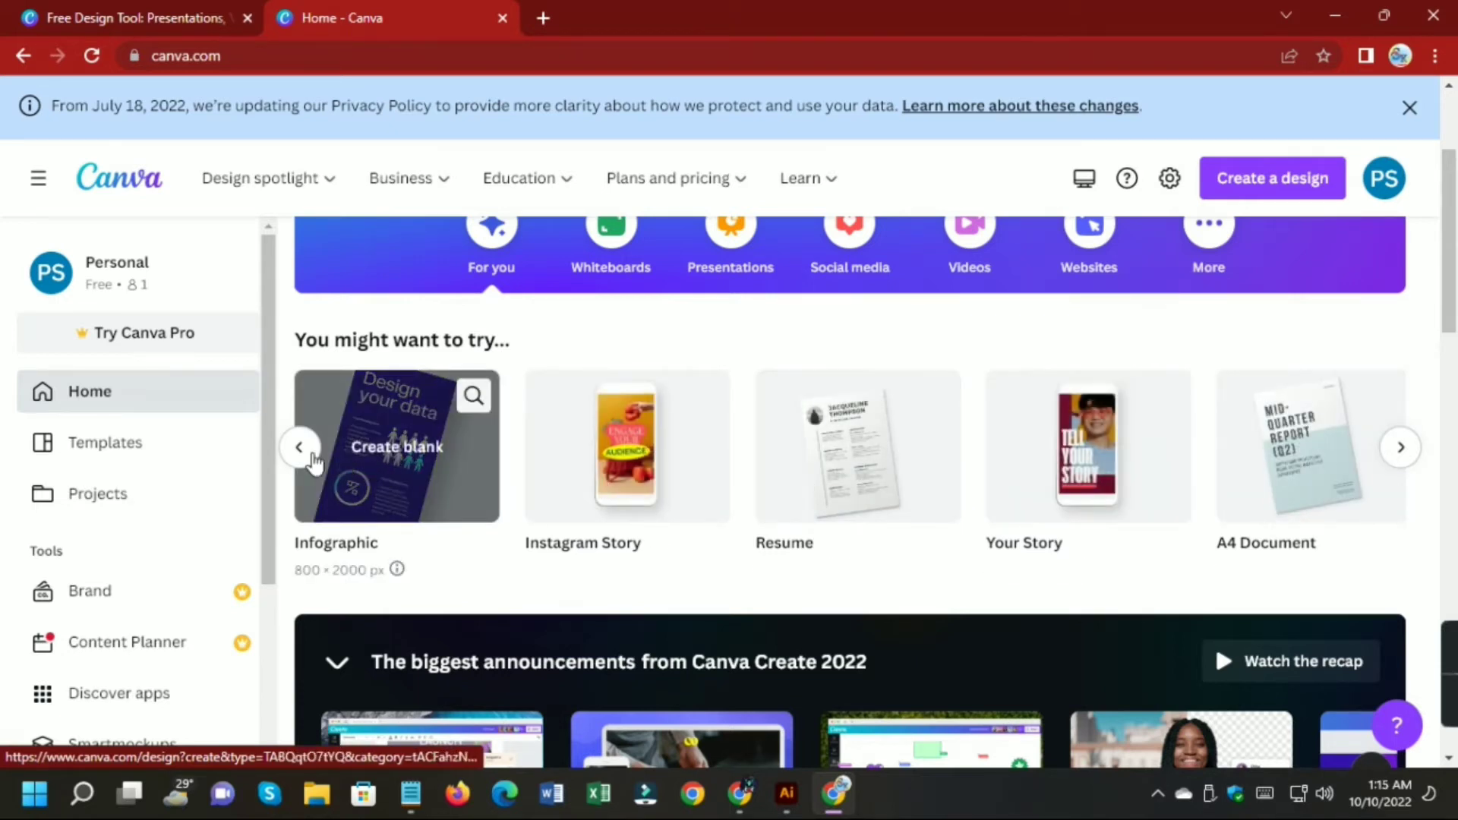
{"action": "left_click", "coordinate": [299, 452]}
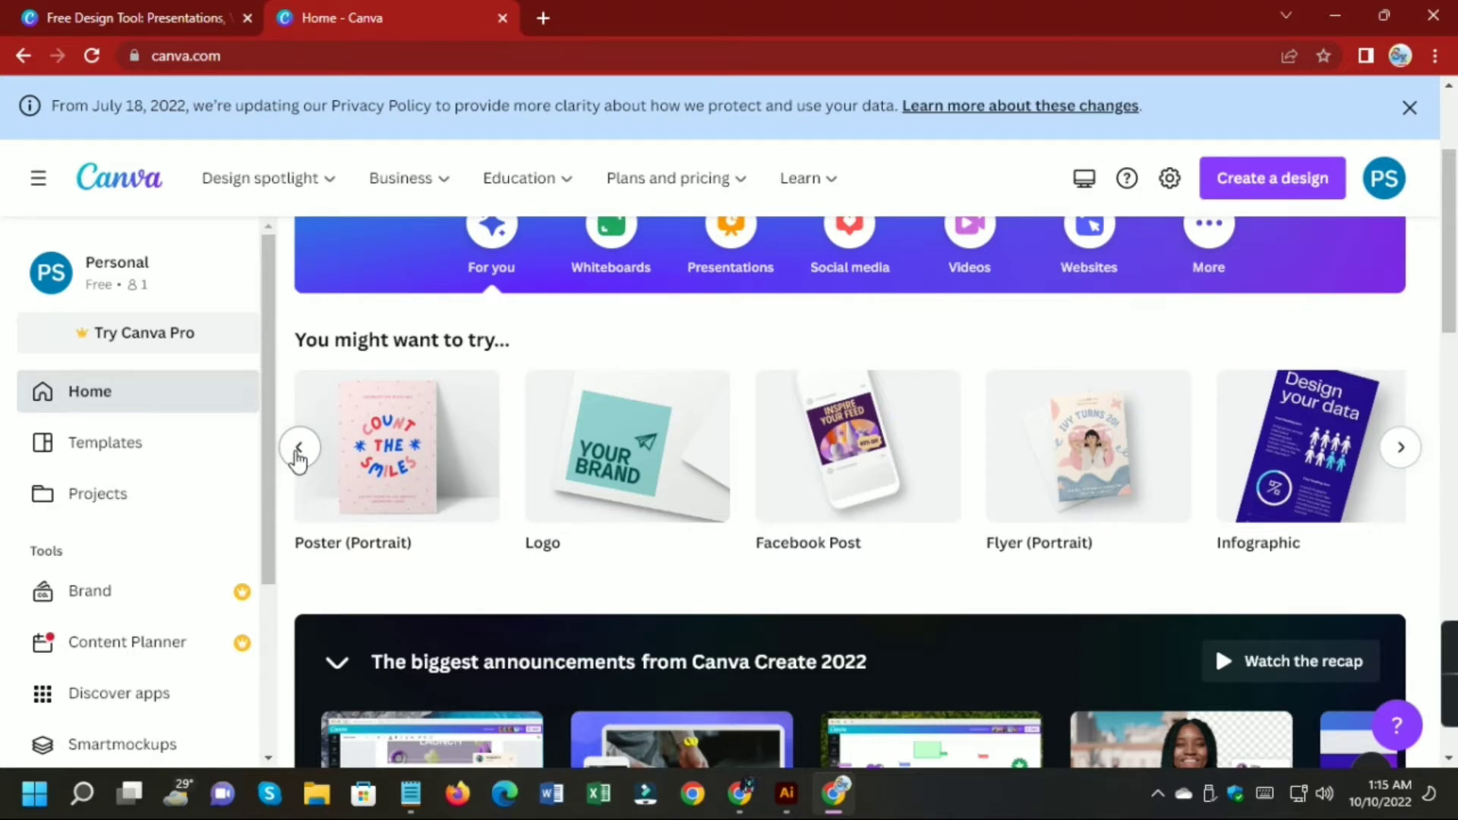
{"action": "left_click", "coordinate": [296, 449]}
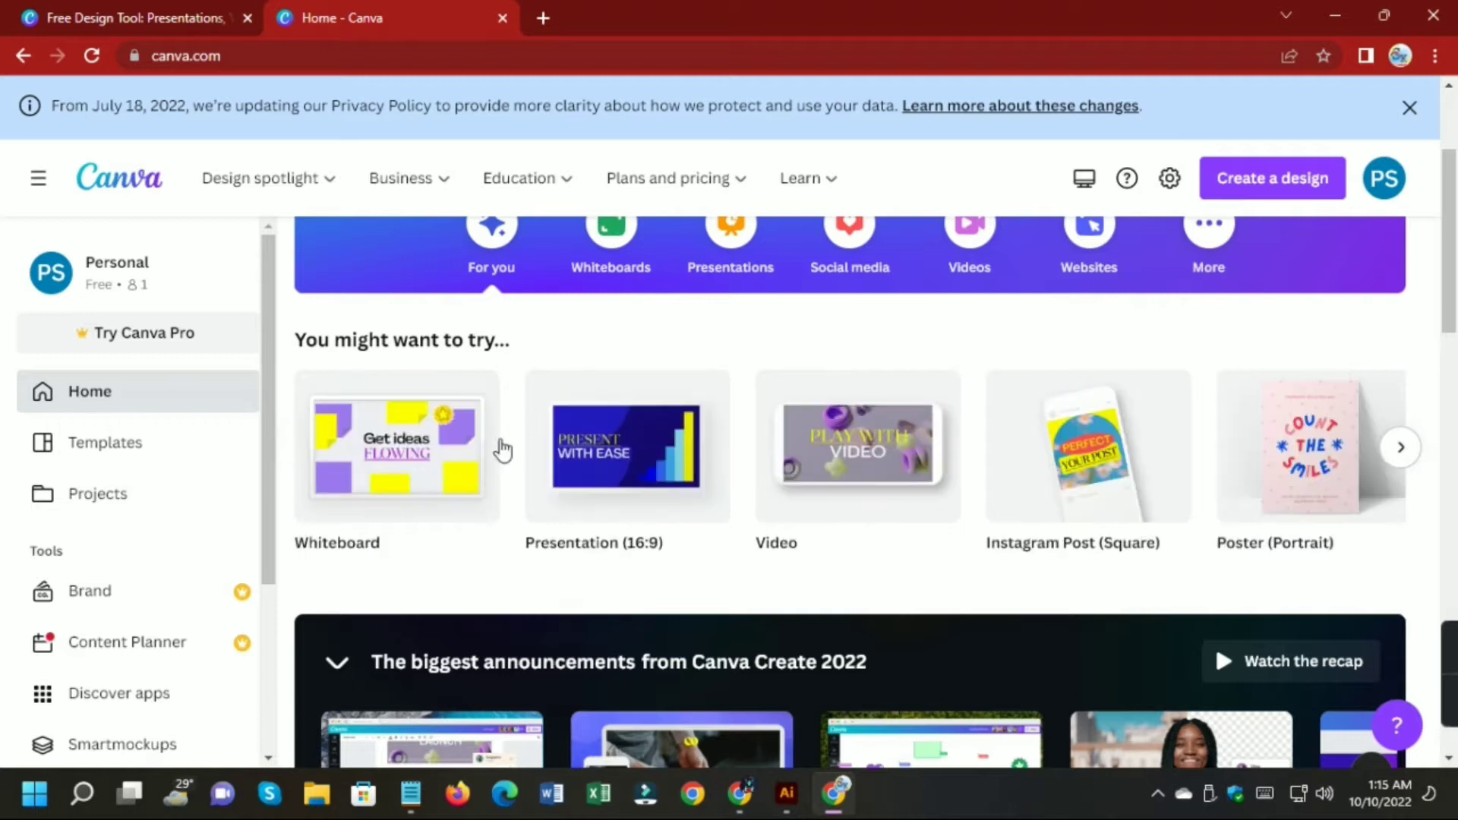
{"action": "left_click", "coordinate": [1396, 449]}
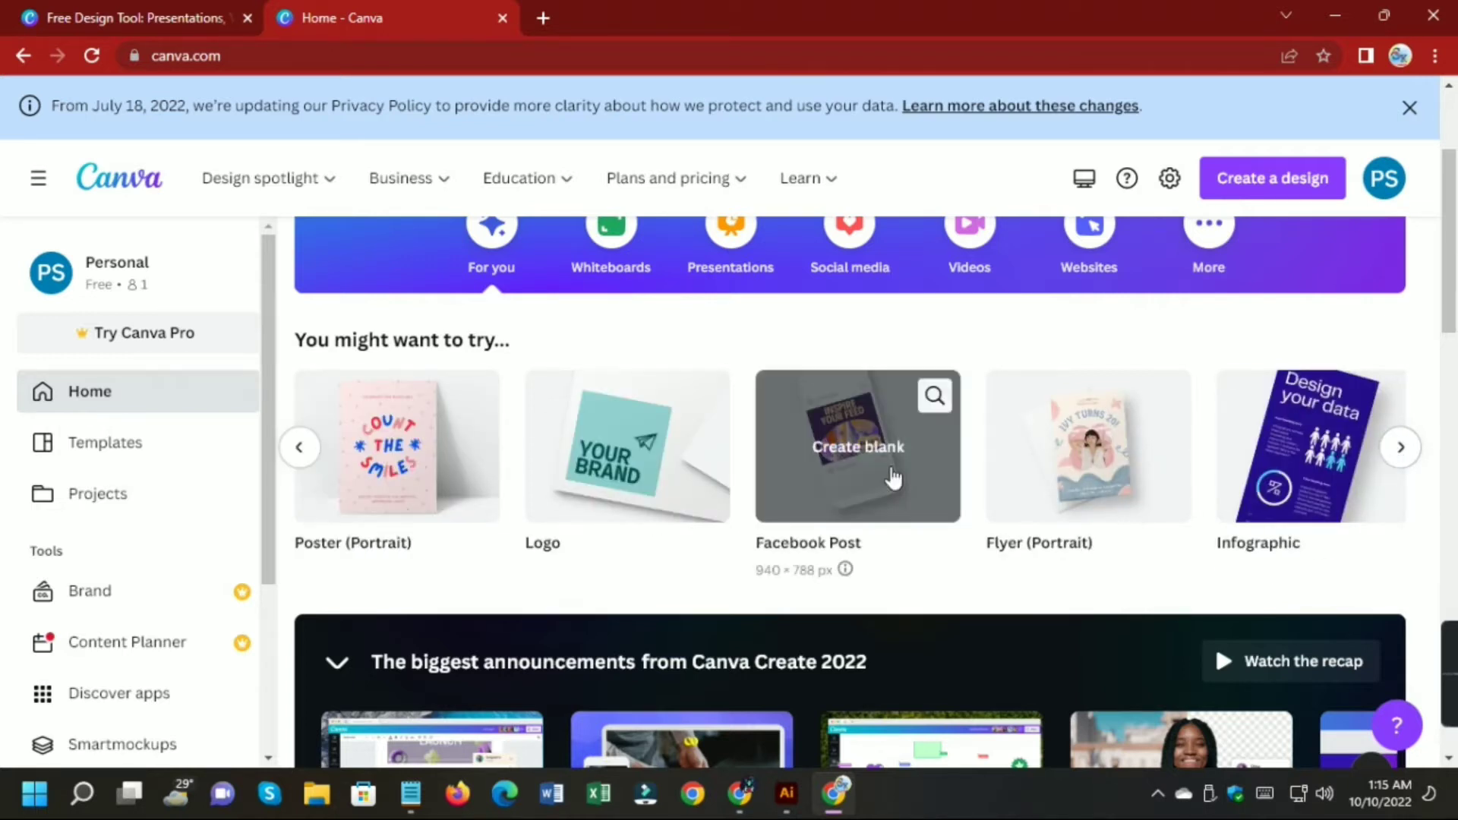
{"action": "left_click", "coordinate": [892, 469]}
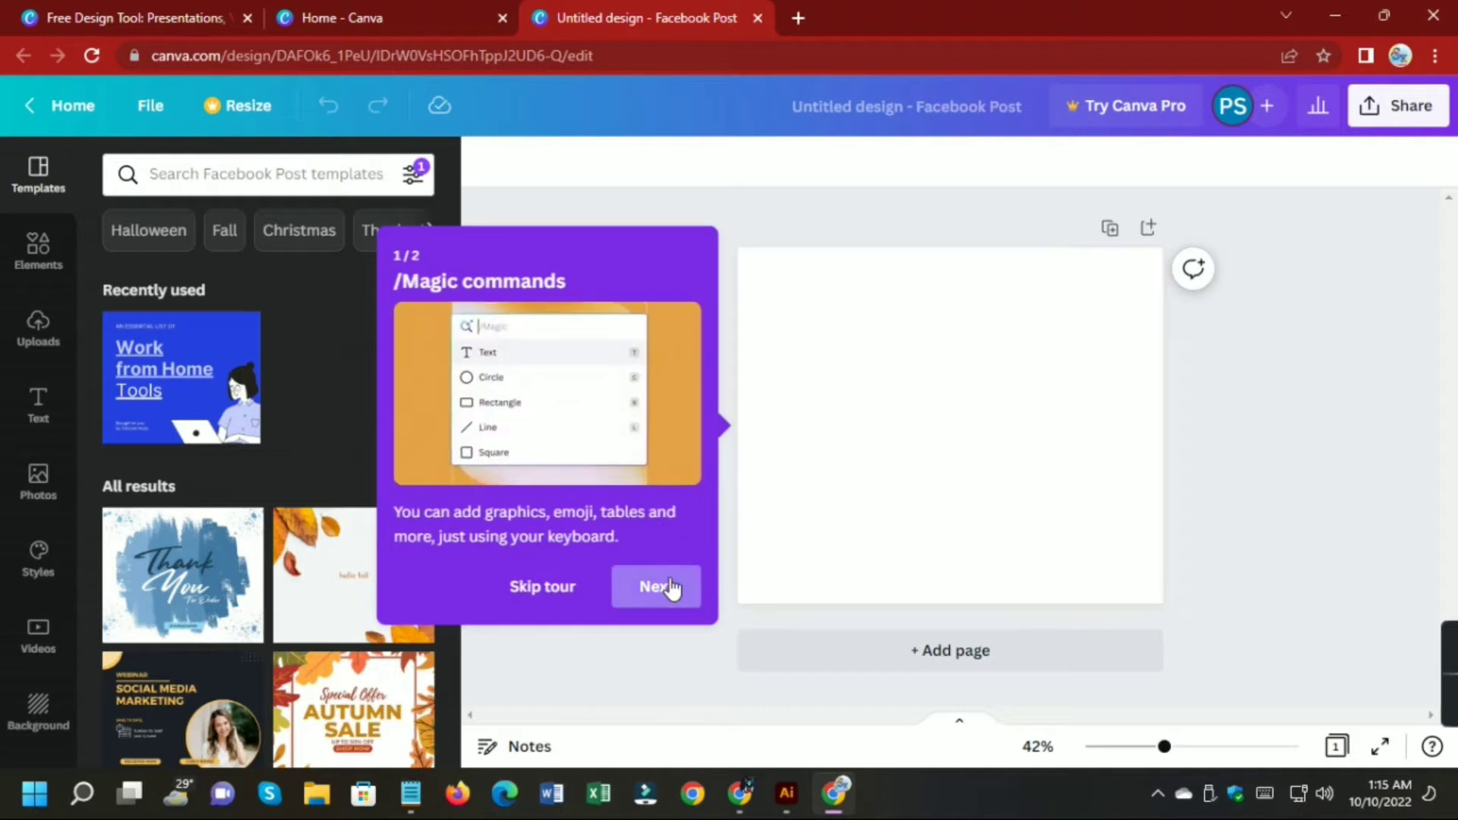
{"action": "left_click", "coordinate": [672, 586]}
{"action": "left_click", "coordinate": [654, 494]}
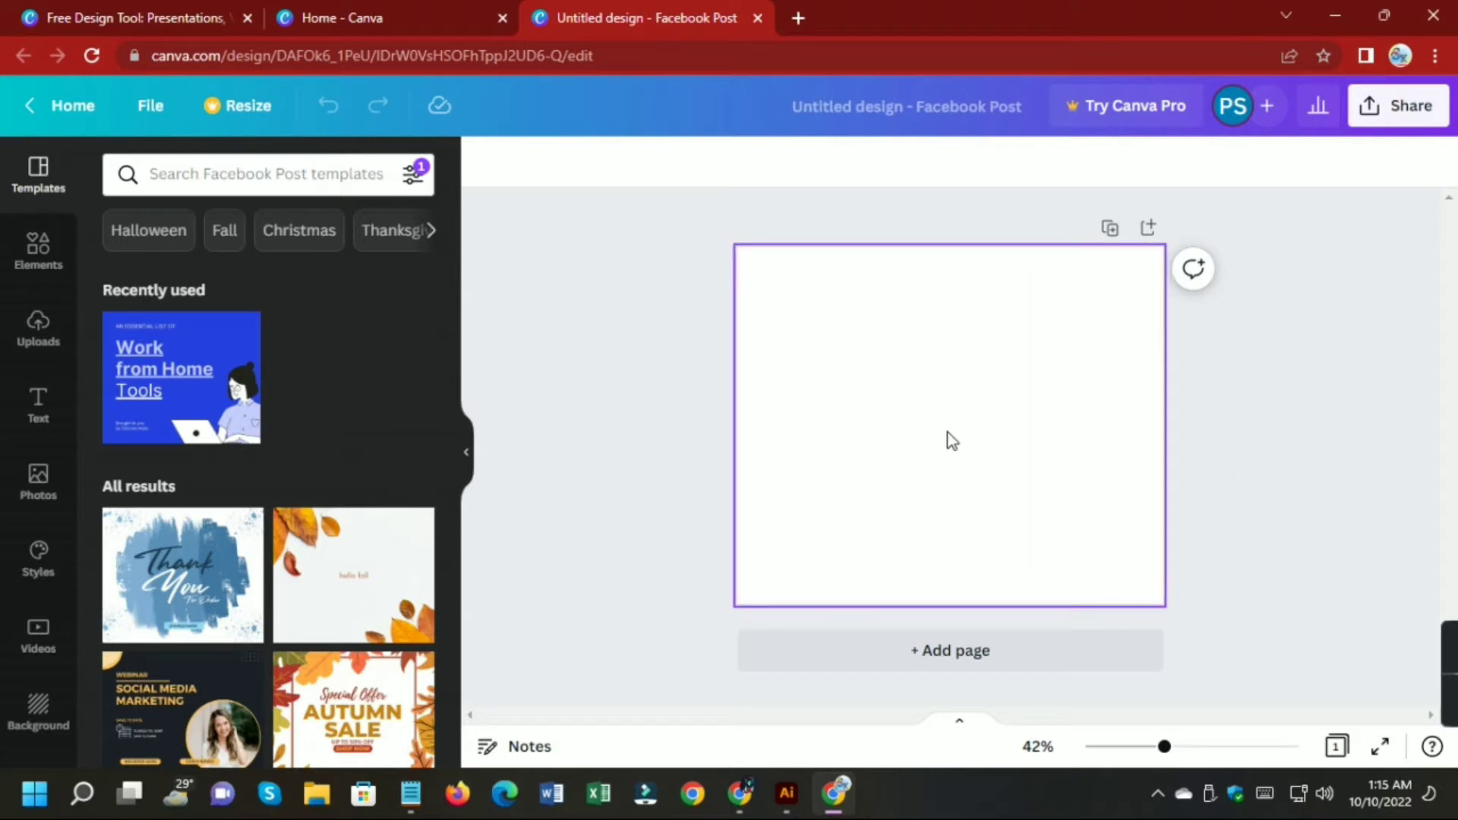
Set the blank page's background colour to black from the default colours.
{"action": "left_click", "coordinate": [951, 441]}
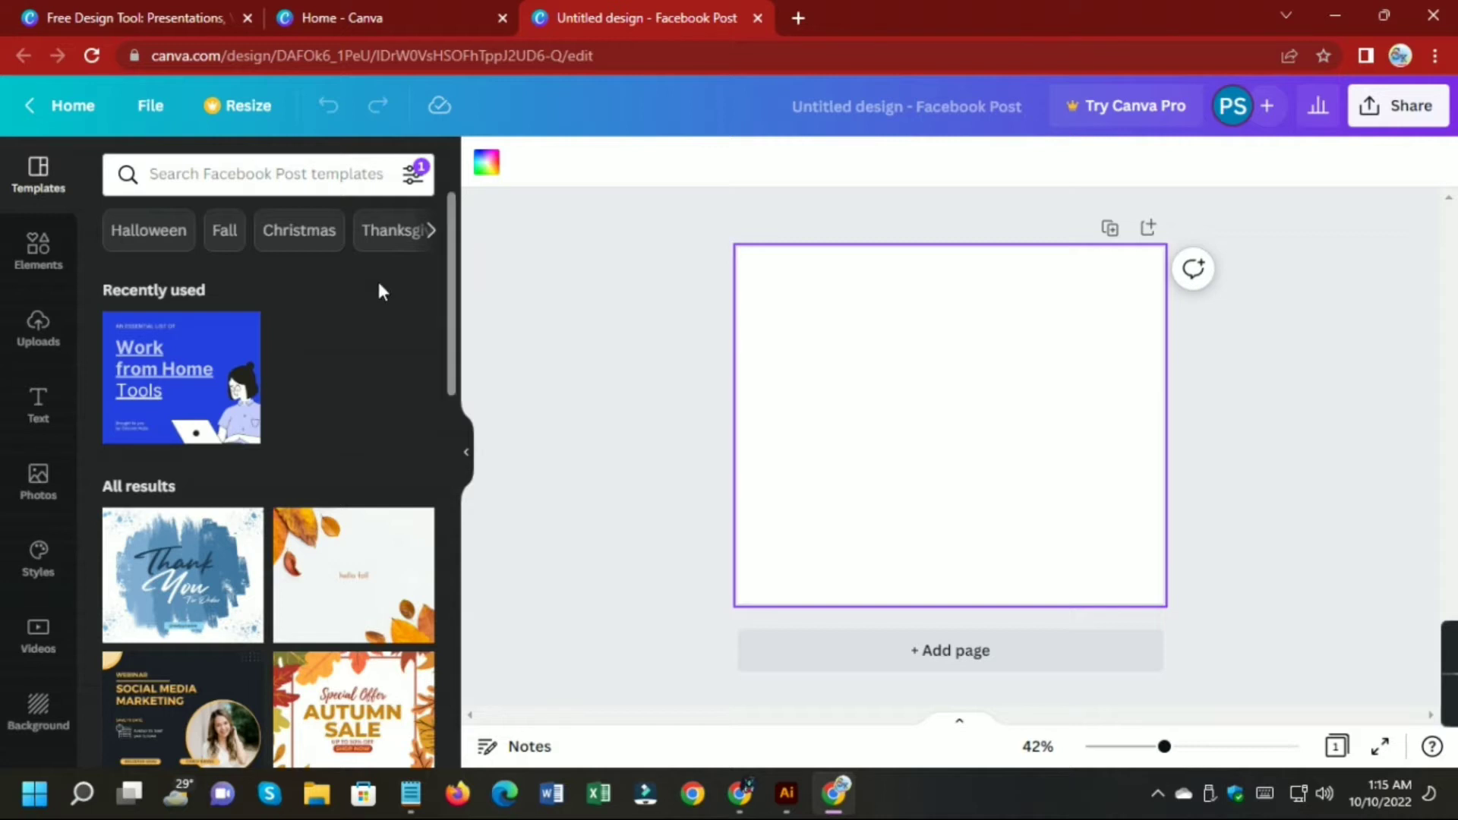
{"action": "scroll", "coordinate": [380, 290], "scroll_direction": "down", "scroll_amount": 3}
{"action": "scroll", "coordinate": [435, 301], "scroll_direction": "up", "scroll_amount": 3}
{"action": "left_click", "coordinate": [487, 163]}
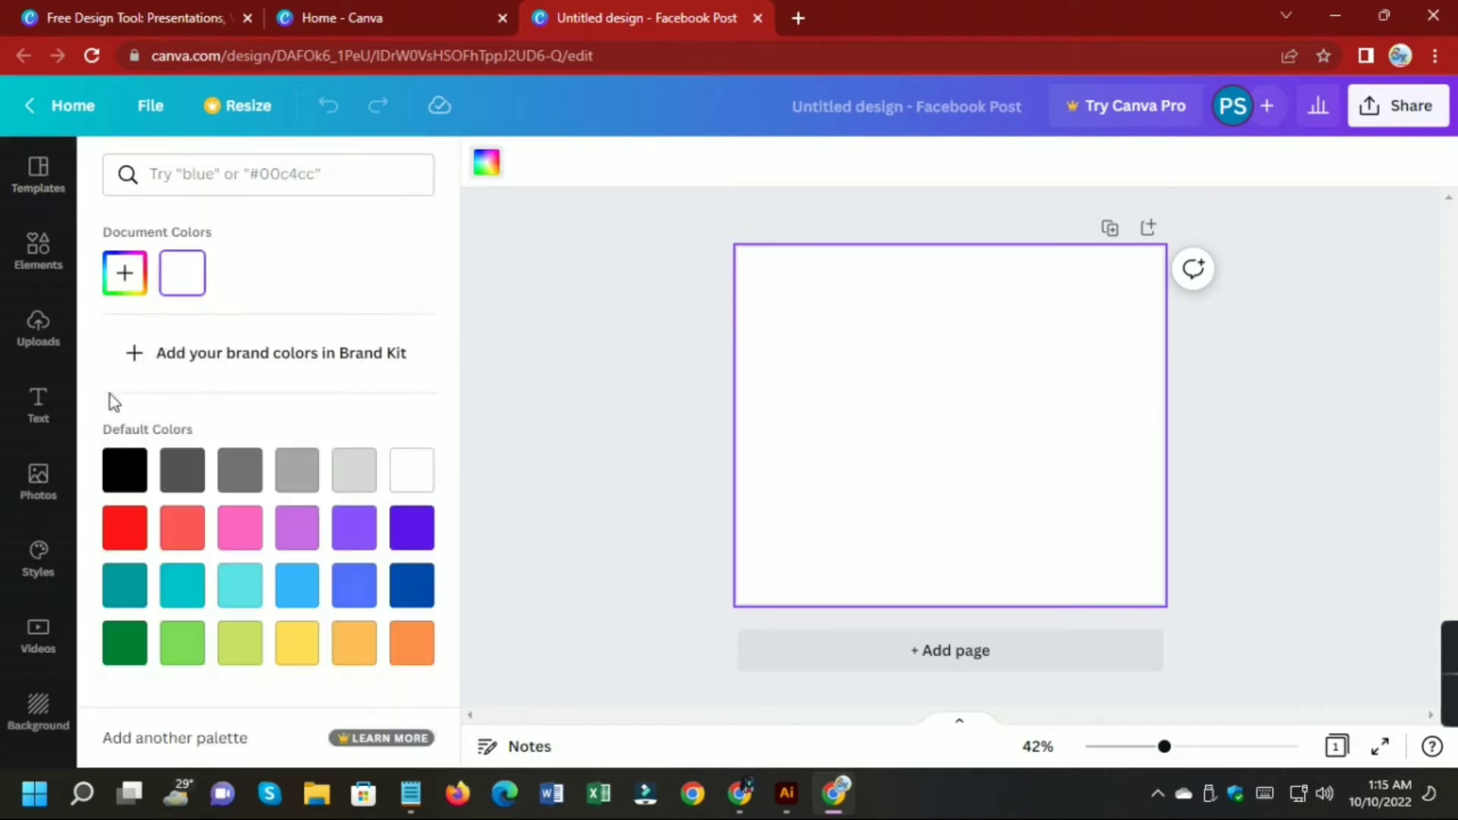
{"action": "left_click", "coordinate": [124, 469]}
{"action": "left_click", "coordinate": [680, 506]}
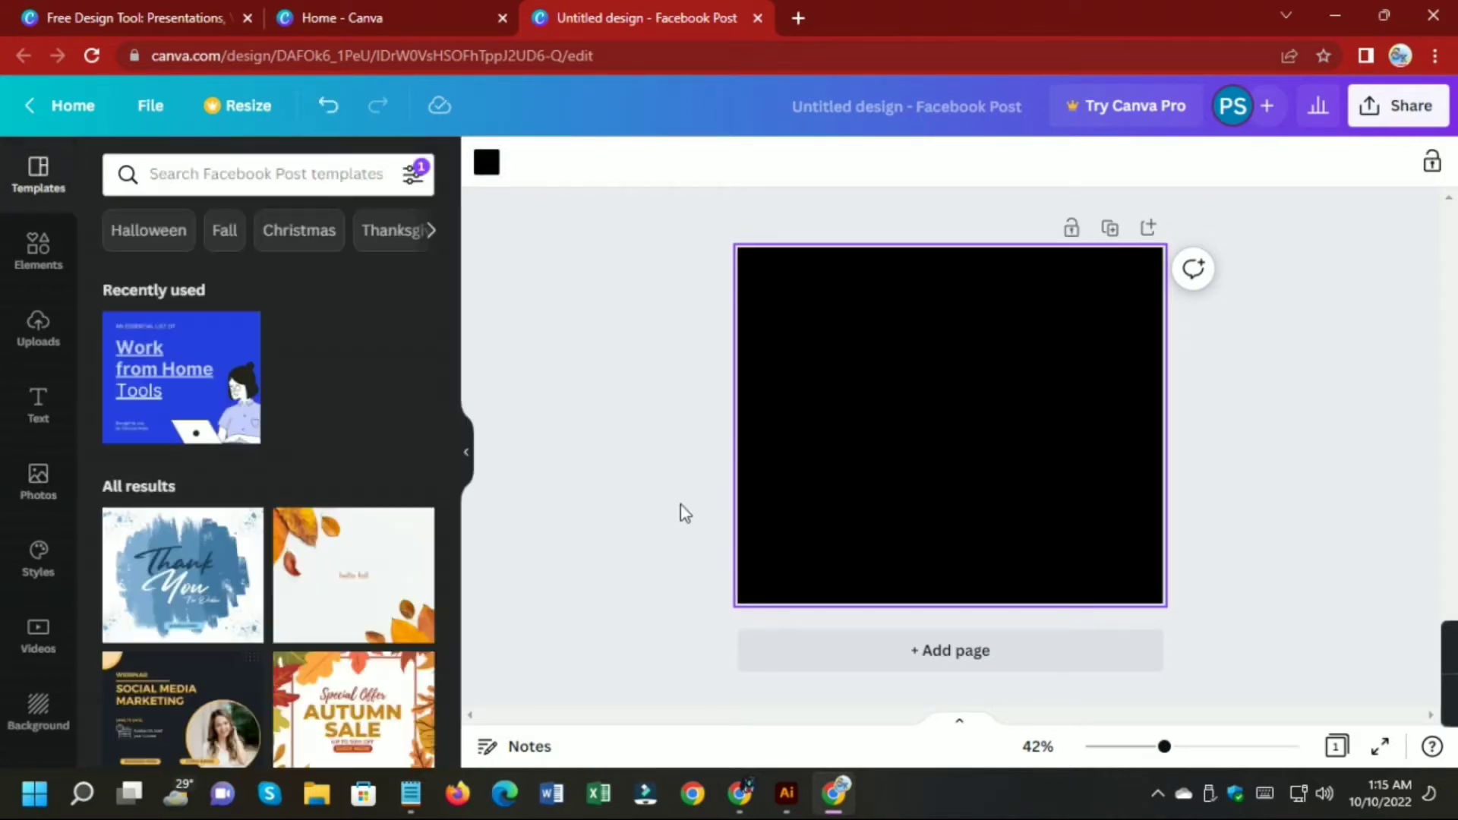
Add the yellow "HUGE SALE" font combination to the black page.
{"action": "left_click", "coordinate": [913, 465]}
{"action": "left_click", "coordinate": [20, 414]}
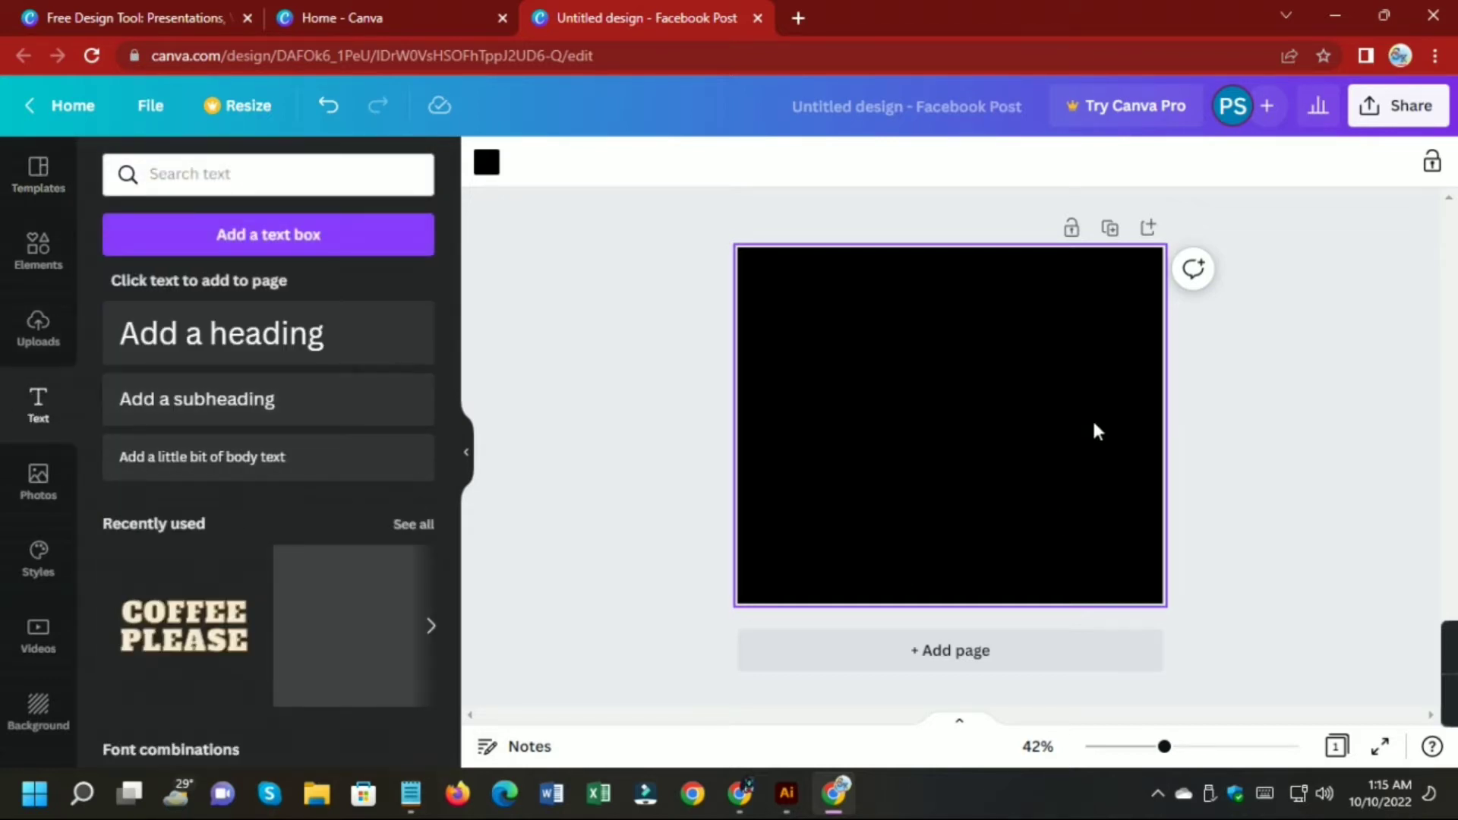
{"action": "scroll", "coordinate": [202, 590], "scroll_direction": "down", "scroll_amount": 3}
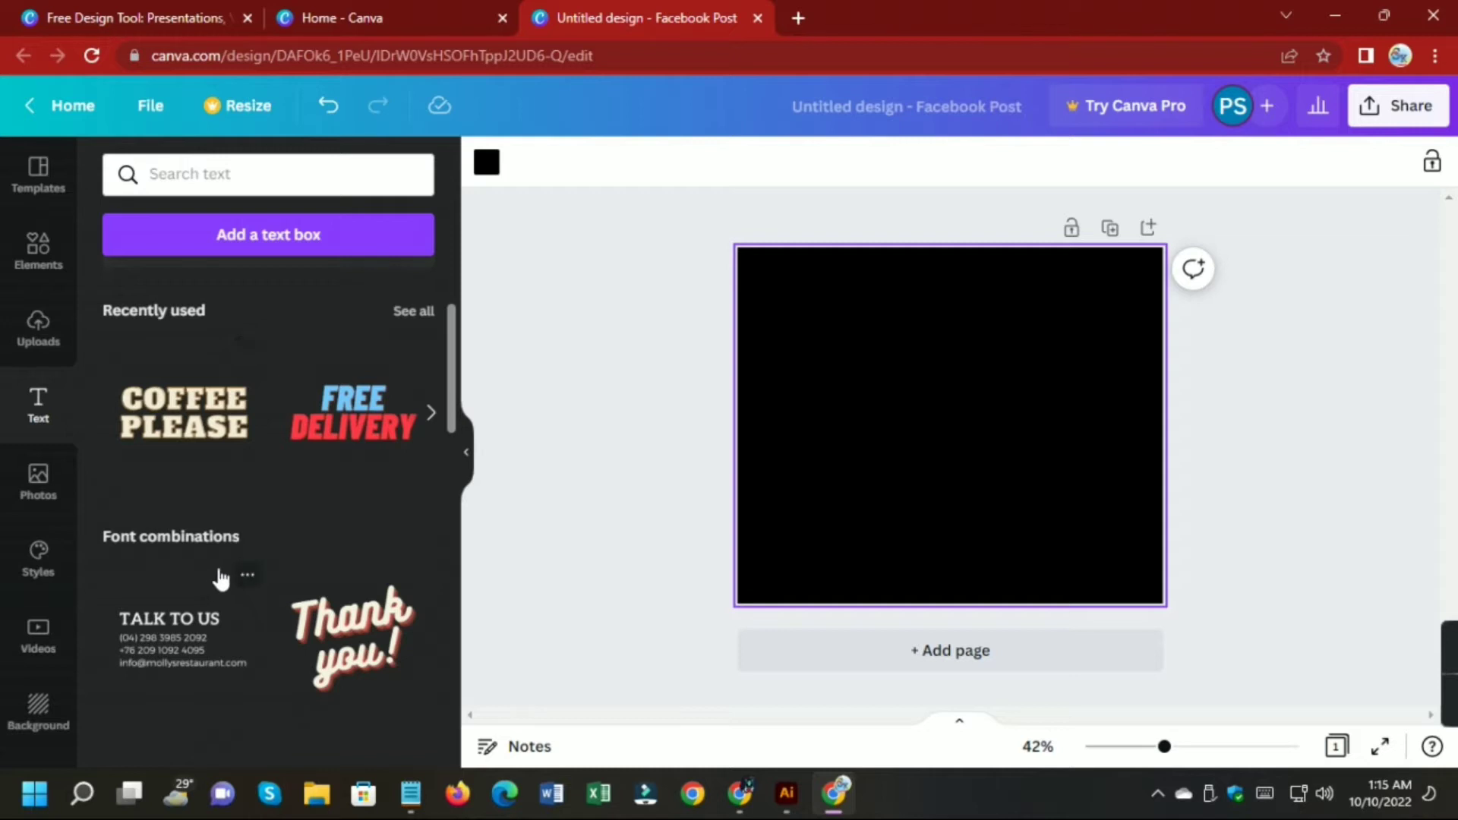
{"action": "scroll", "coordinate": [222, 578], "scroll_direction": "up", "scroll_amount": 3}
{"action": "scroll", "coordinate": [226, 579], "scroll_direction": "down", "scroll_amount": 5}
{"action": "scroll", "coordinate": [230, 577], "scroll_direction": "down", "scroll_amount": 5}
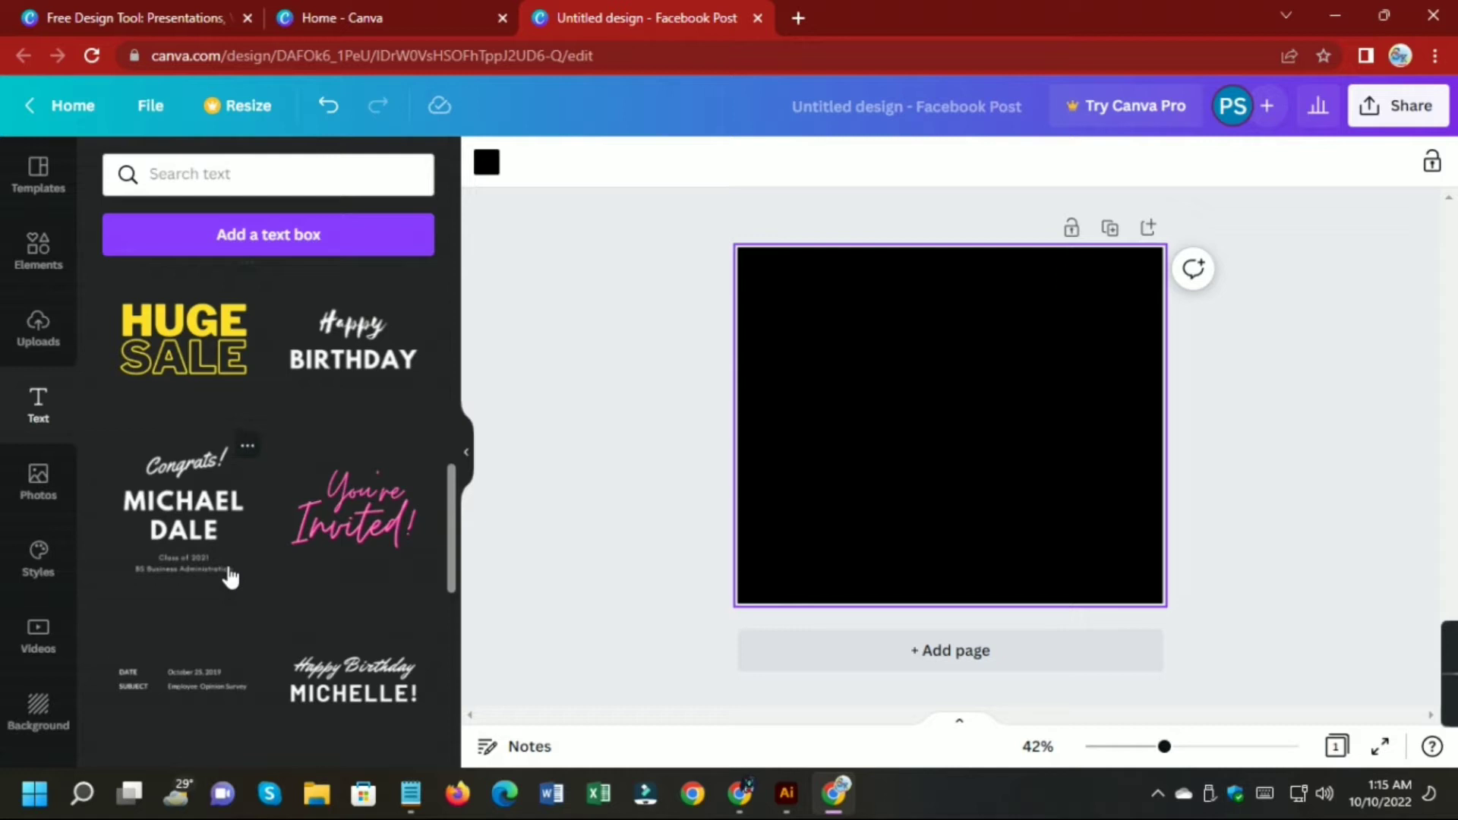
{"action": "scroll", "coordinate": [230, 577], "scroll_direction": "up", "scroll_amount": 3}
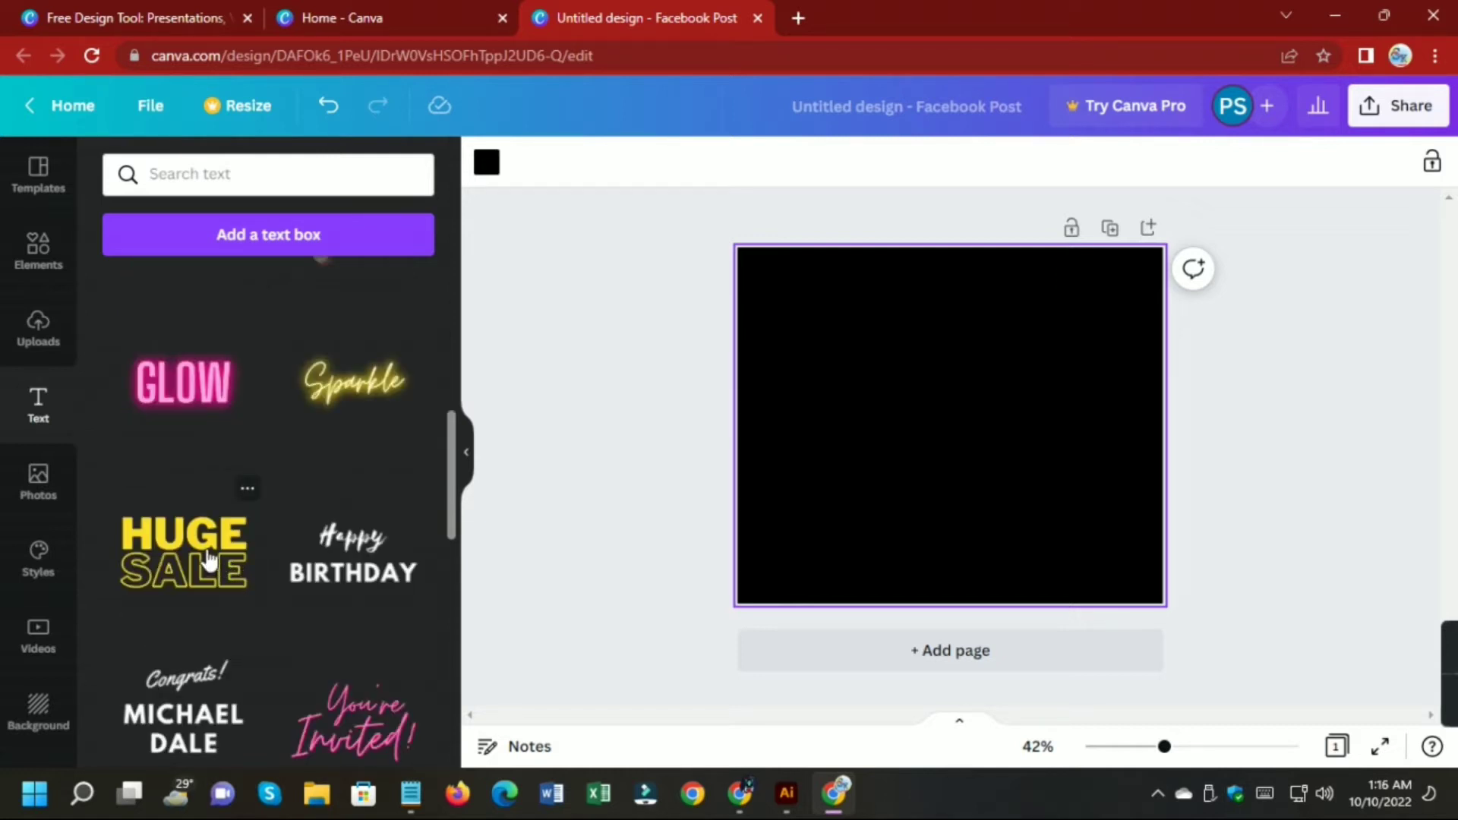
{"action": "left_click", "coordinate": [213, 564]}
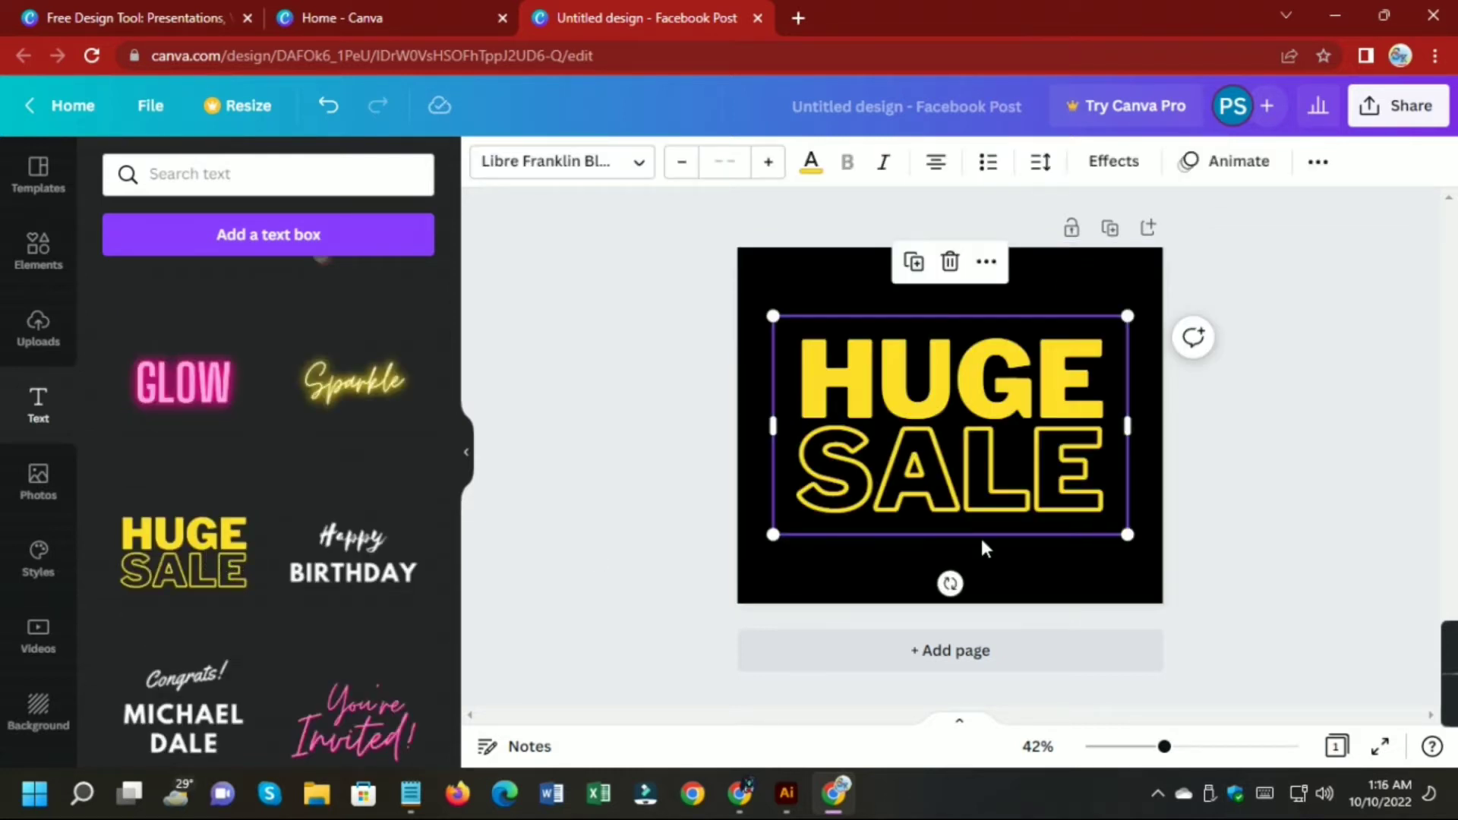
Delete the word SALE and replace HUGE with the text "Small Designer" copied from the open Notepad note.
{"action": "double_click", "coordinate": [1046, 481]}
{"action": "key", "text": "BackSpace"}
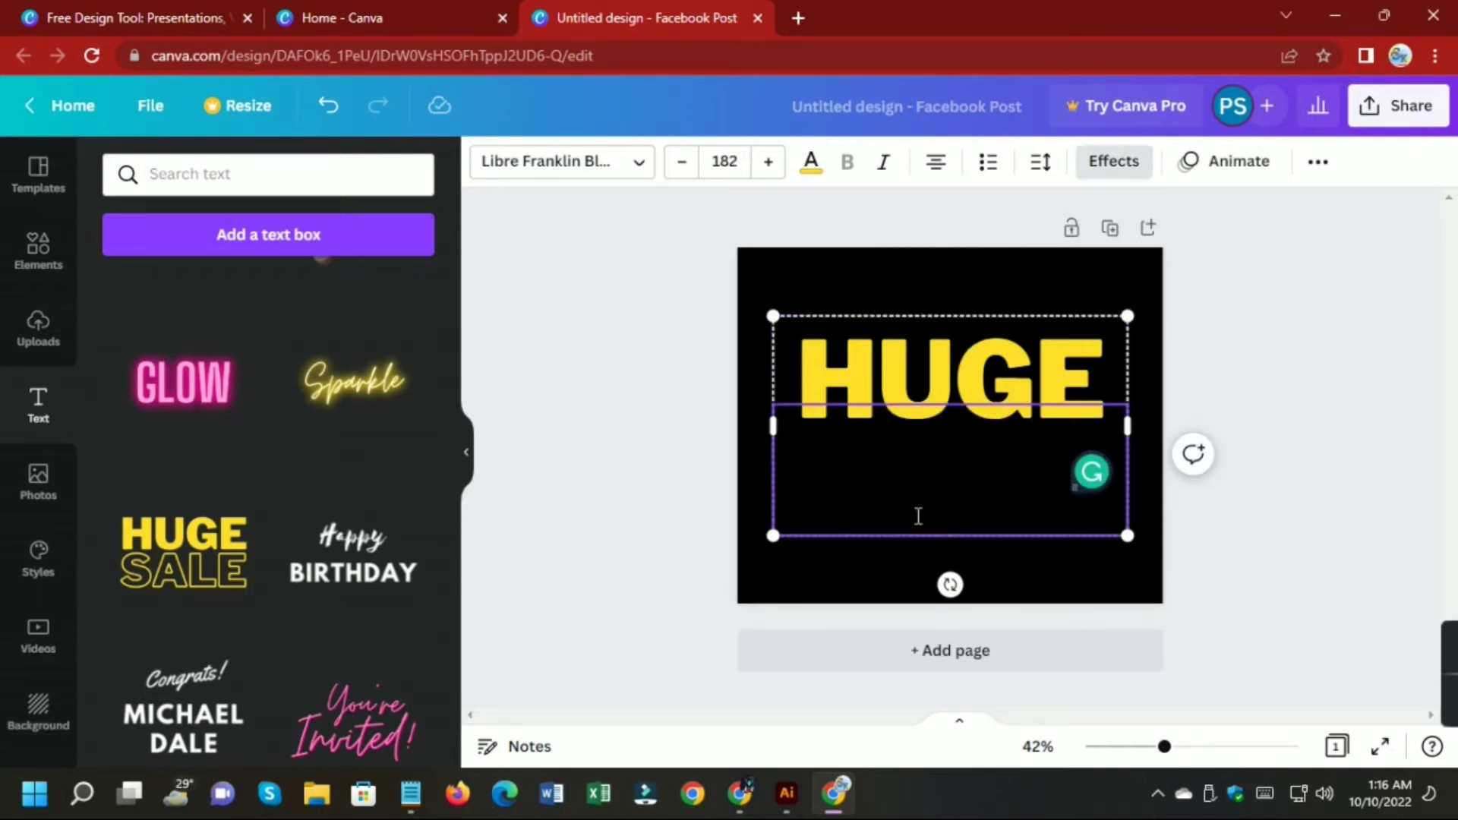
{"action": "double_click", "coordinate": [1086, 391]}
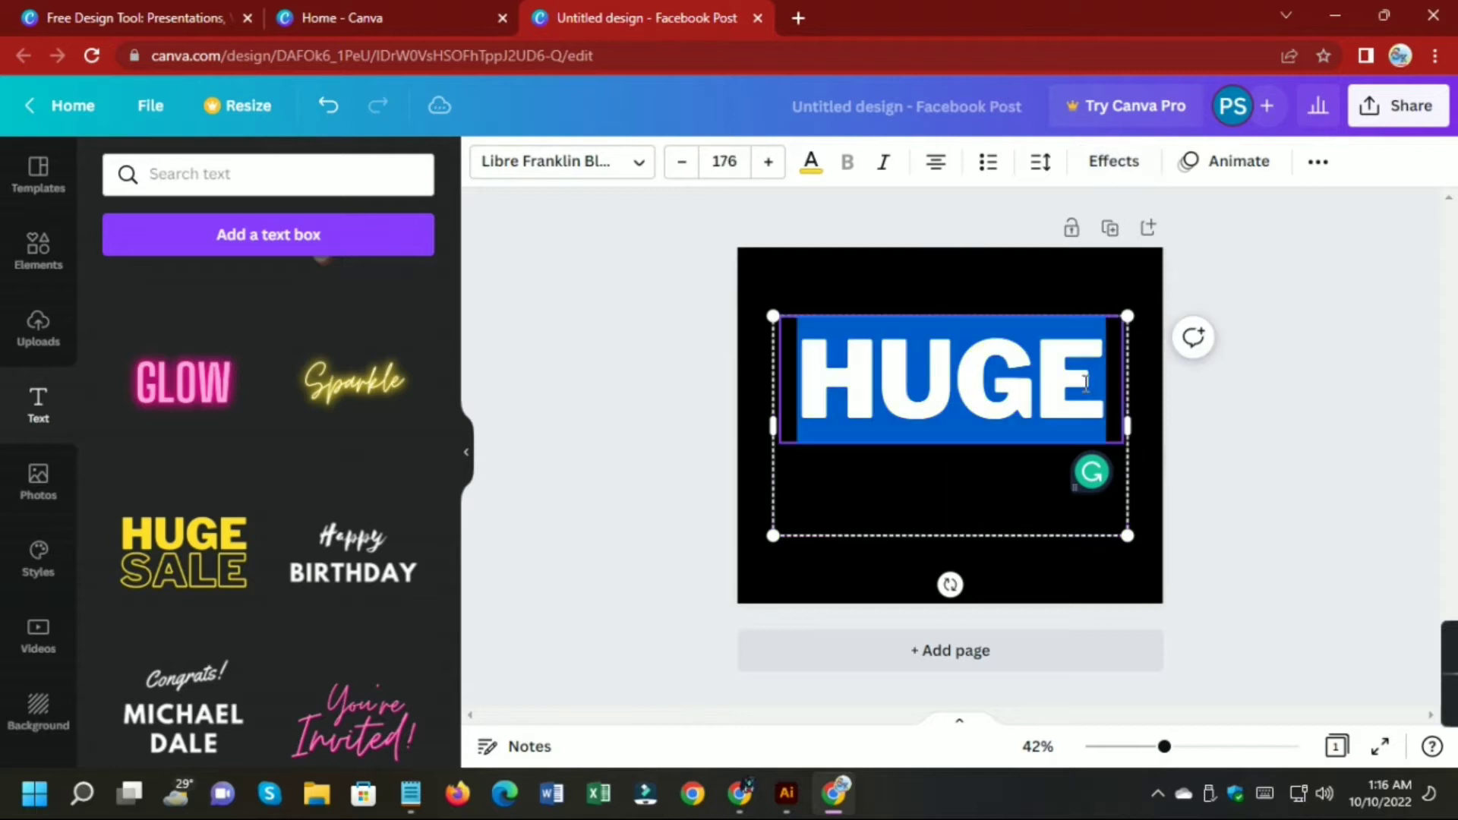
{"action": "left_click", "coordinate": [408, 803]}
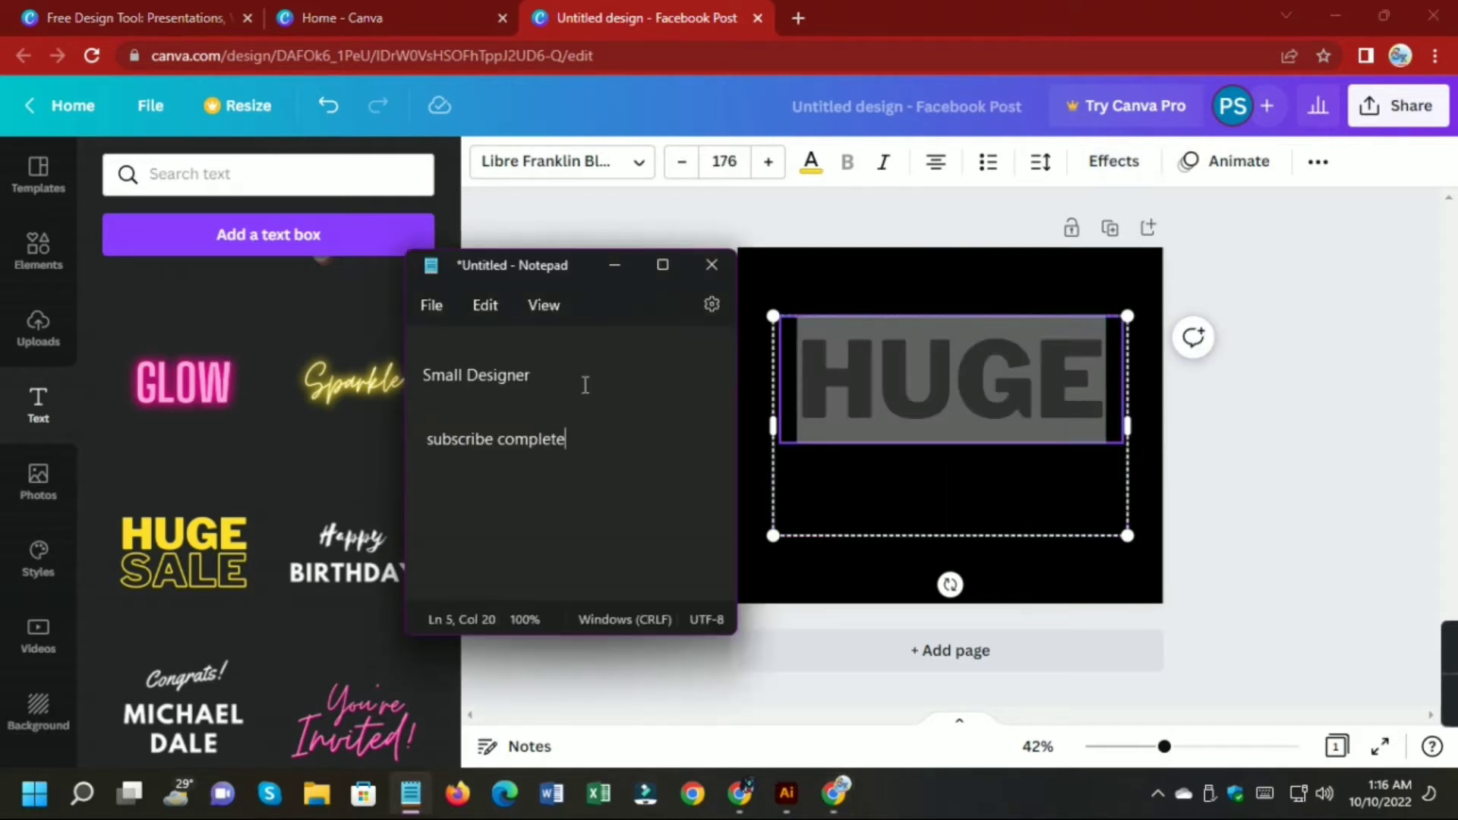
{"action": "left_click", "coordinate": [433, 391]}
{"action": "triple_click", "coordinate": [532, 375]}
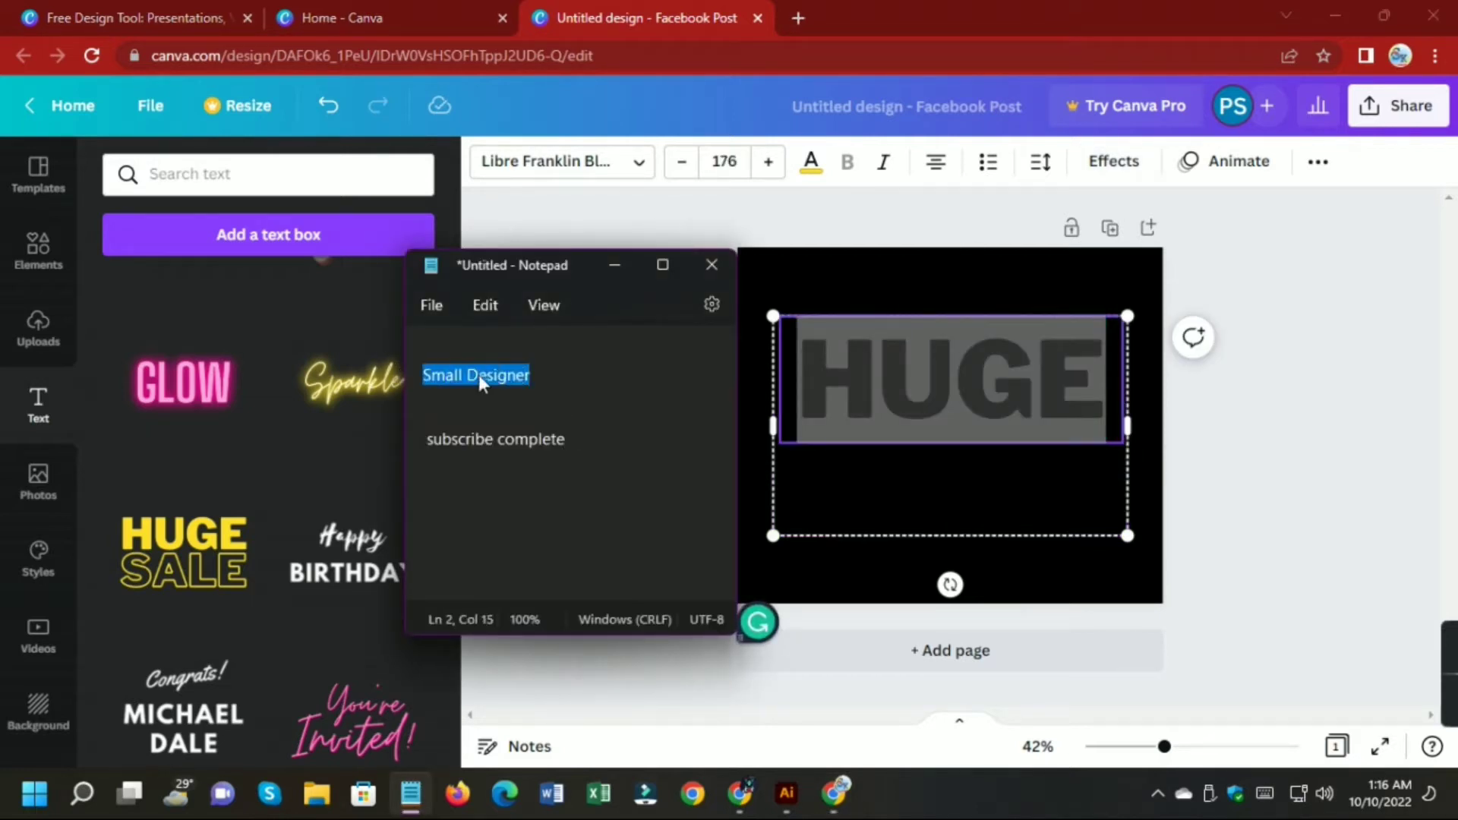
{"action": "right_click", "coordinate": [483, 384]}
{"action": "left_click", "coordinate": [605, 114]}
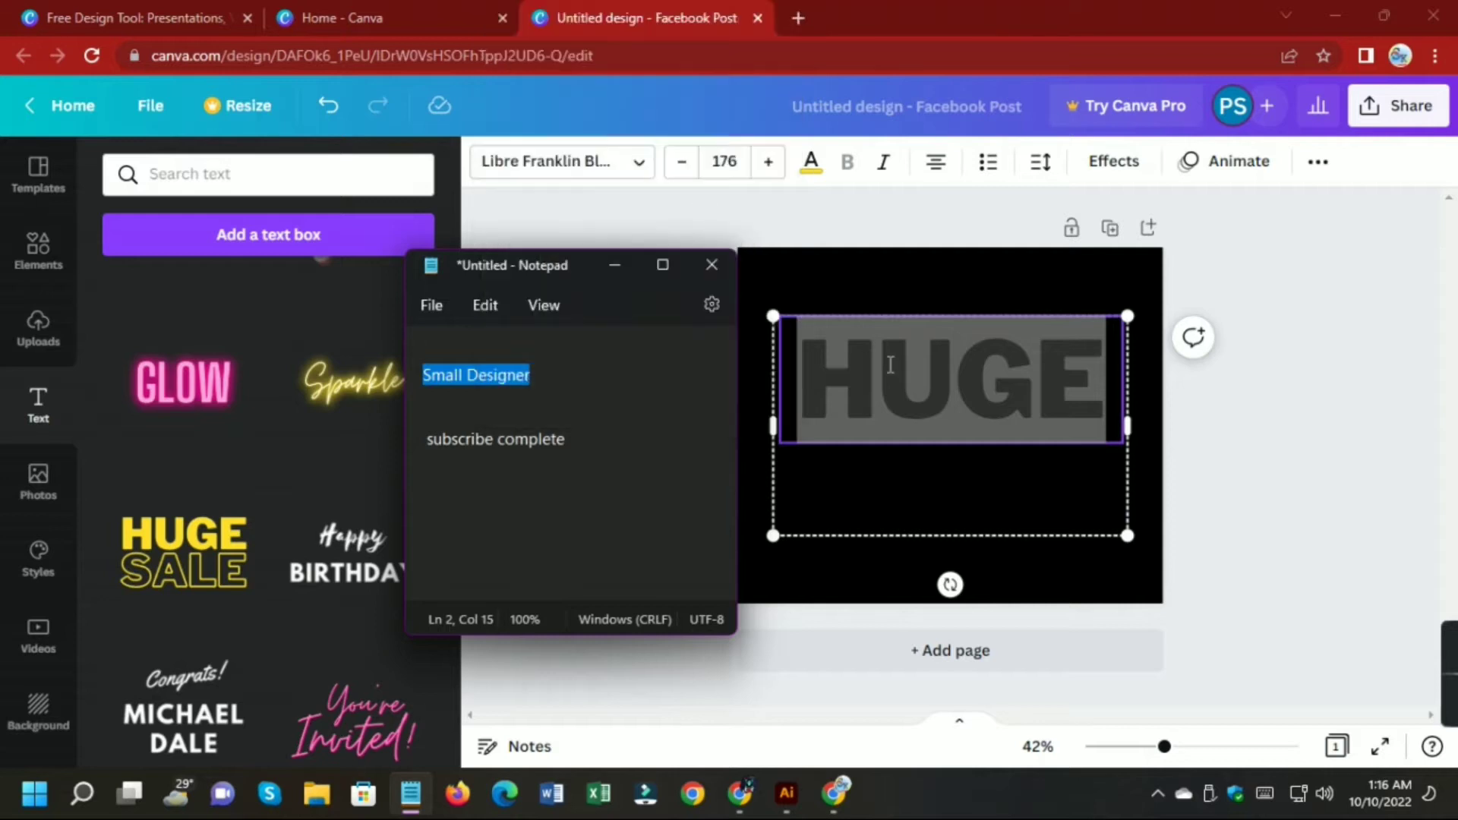
{"action": "left_click", "coordinate": [891, 365]}
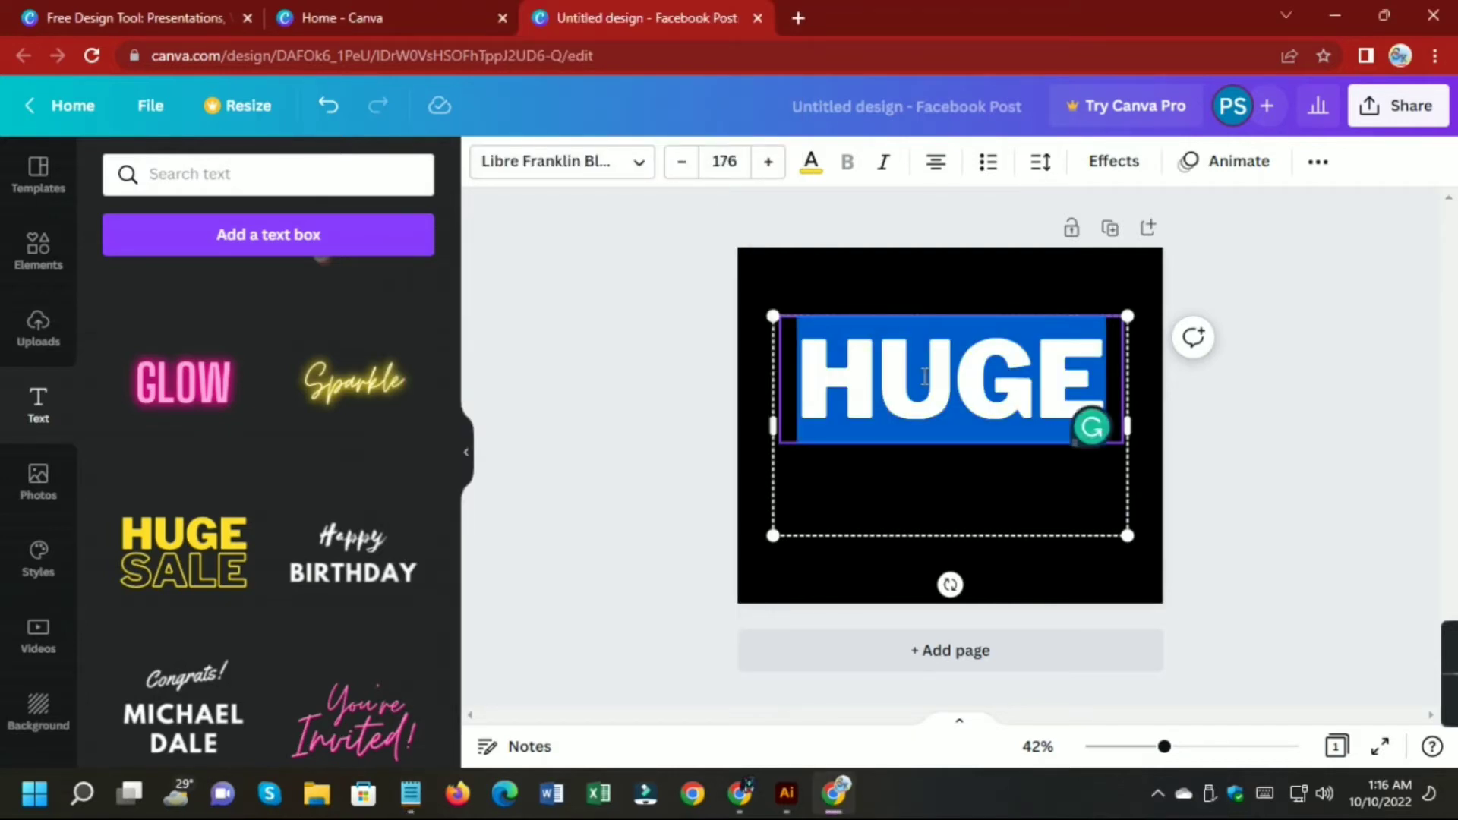
{"action": "key", "text": "ctrl+v"}
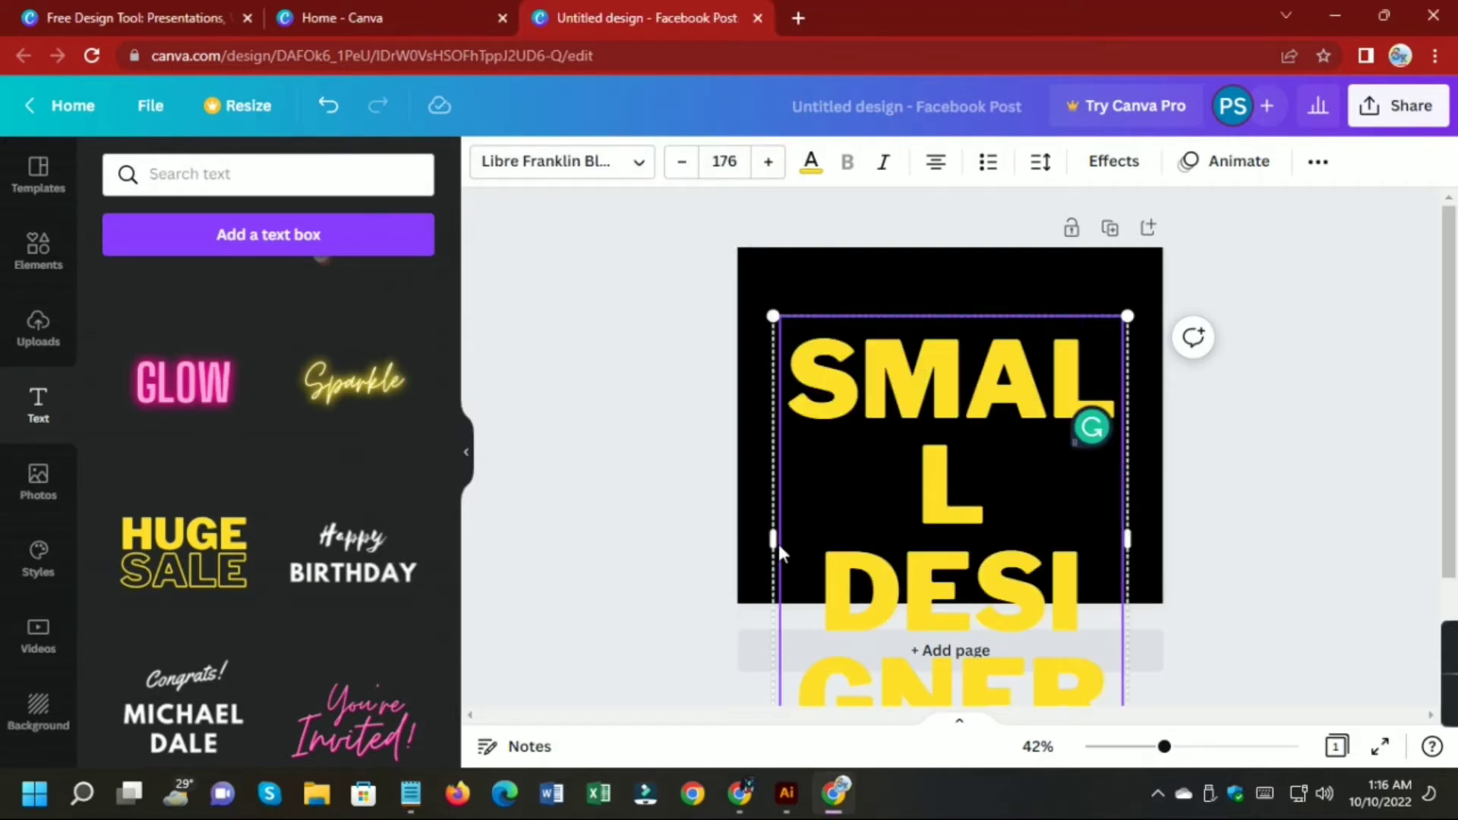
Scale the "Small Designer" text down to fit on two lines and place it centred in the page's upper half.
{"action": "left_click_drag", "start_coordinate": [772, 539], "coordinate": [748, 461]}
{"action": "left_click", "coordinate": [1221, 425]}
{"action": "left_click_drag", "start_coordinate": [972, 419], "coordinate": [983, 367]}
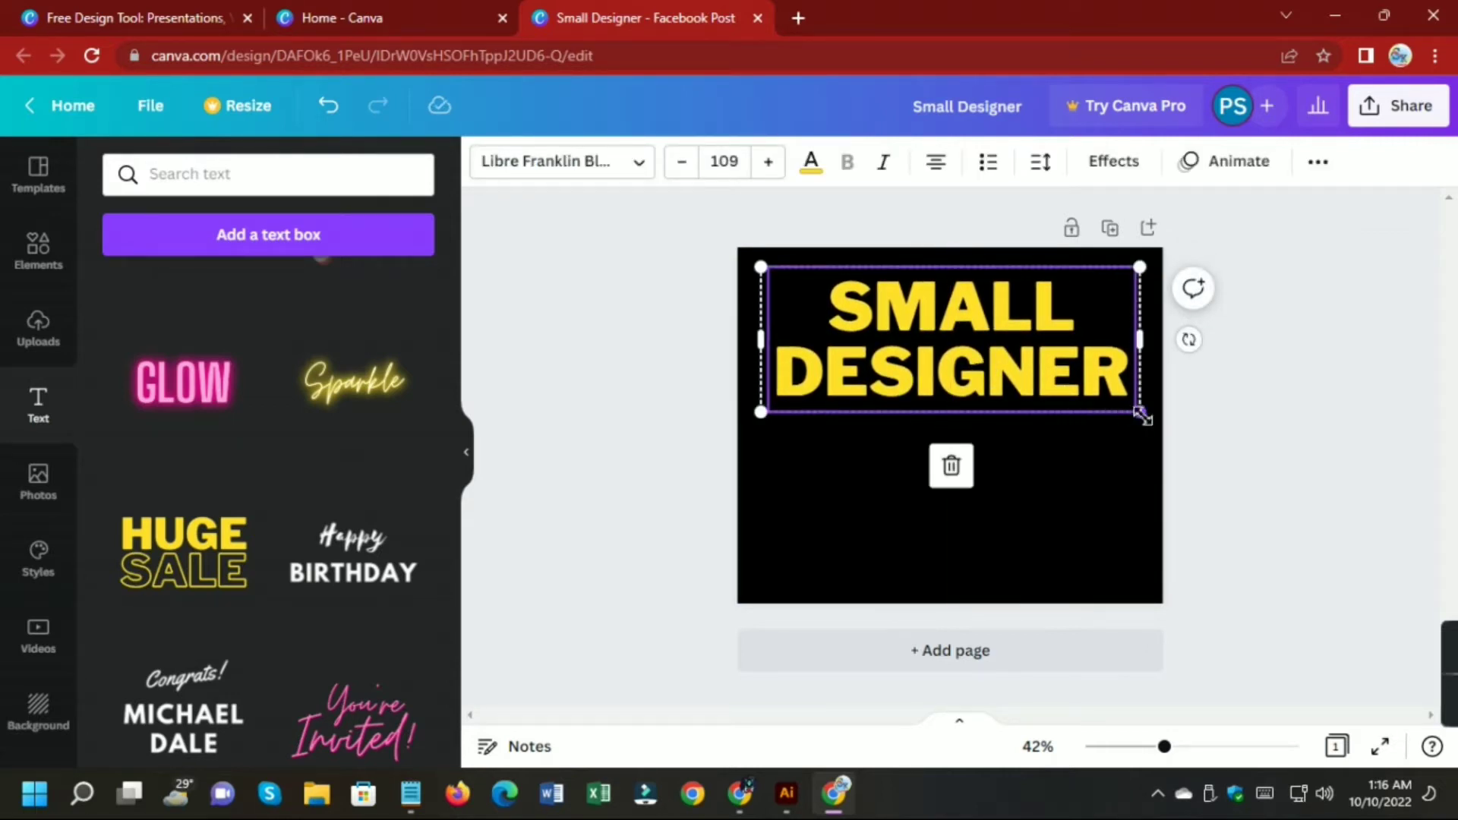
{"action": "left_click_drag", "start_coordinate": [1141, 414], "coordinate": [1117, 398]}
{"action": "left_click_drag", "start_coordinate": [967, 365], "coordinate": [997, 386]}
{"action": "left_click", "coordinate": [1157, 480]}
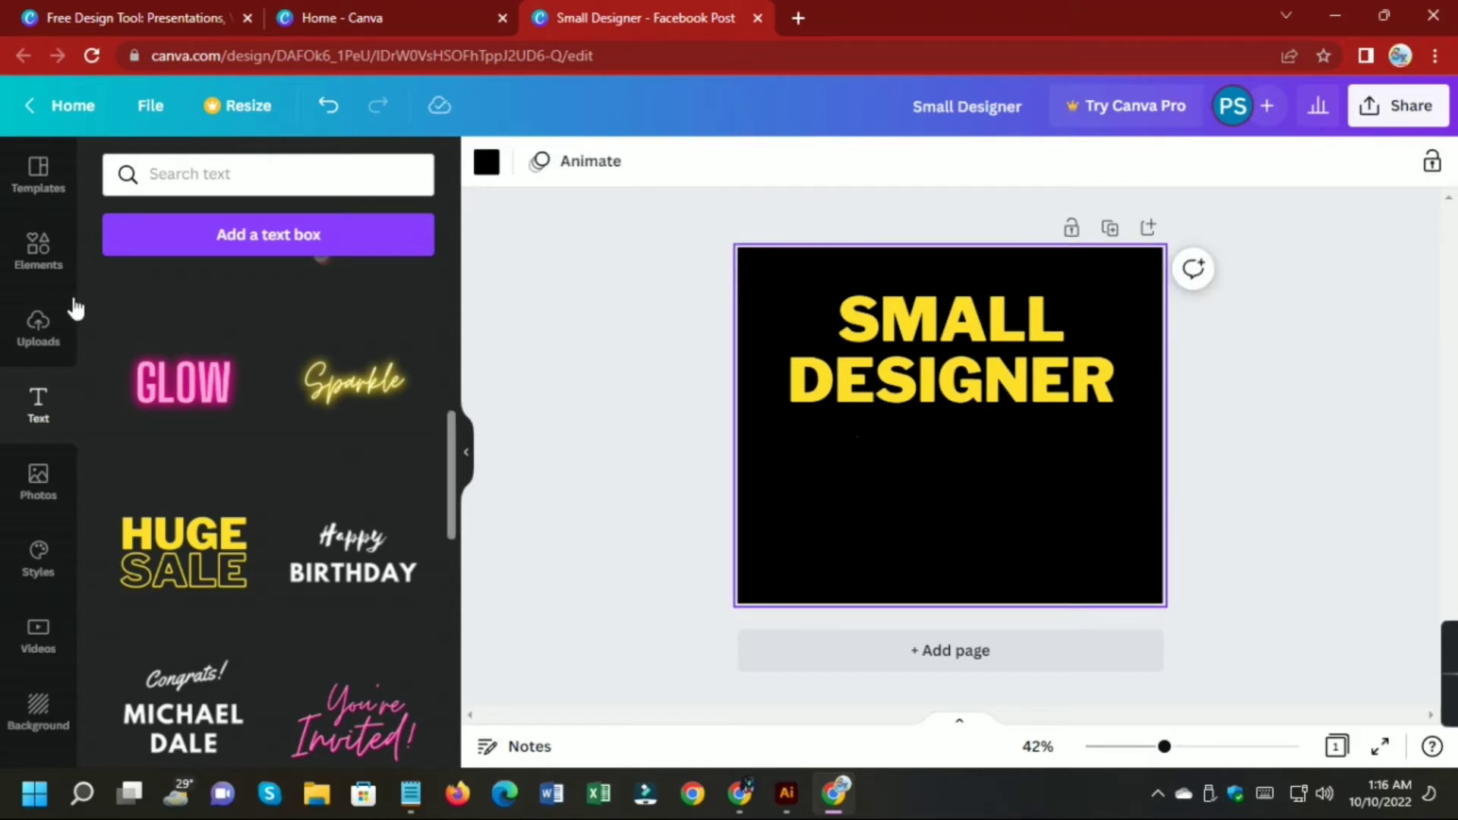
Open the design elements library and copy the word "subscribe" from the open Notepad note.
{"action": "left_click", "coordinate": [42, 255]}
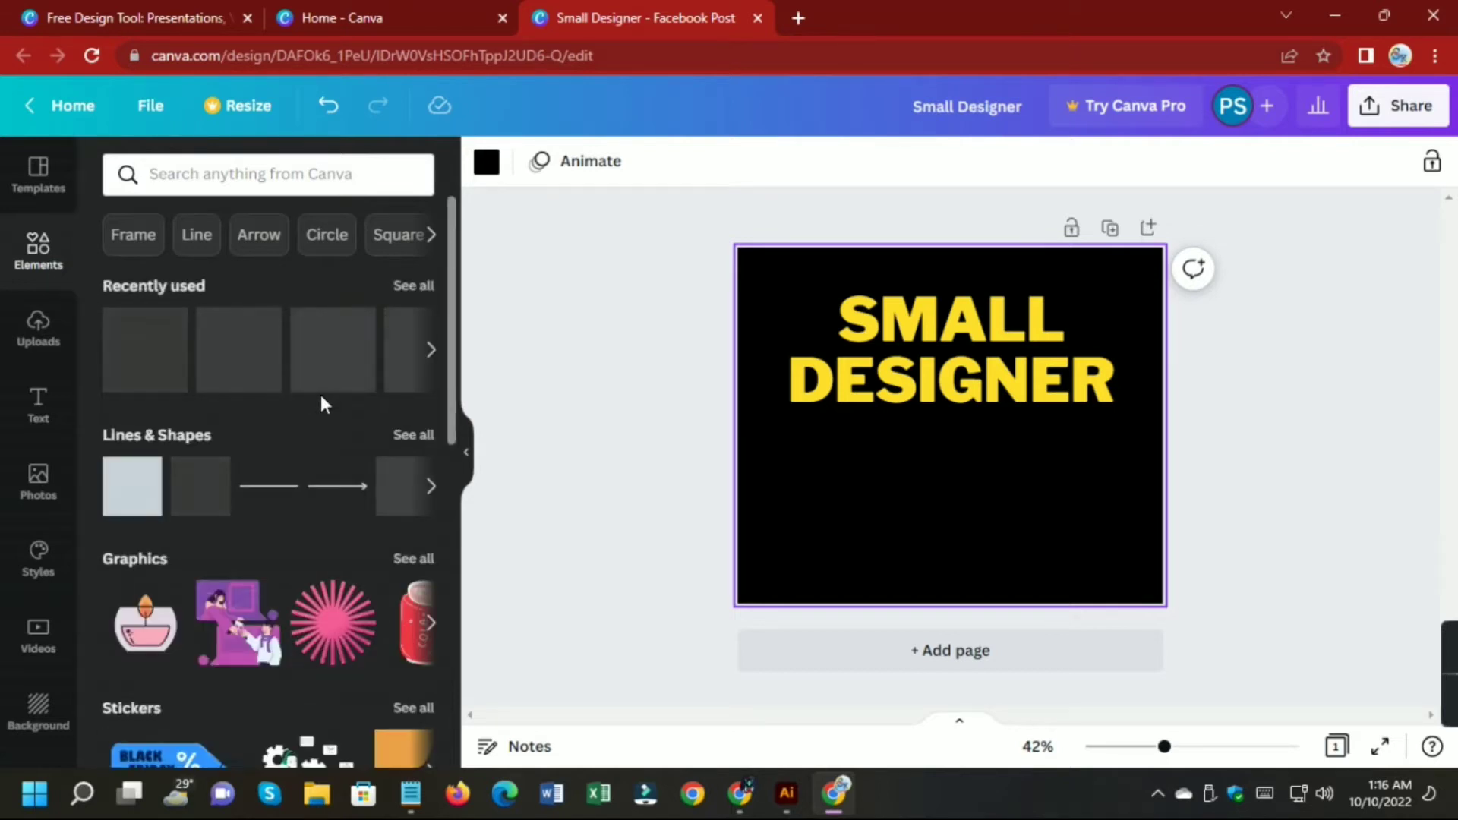
{"action": "scroll", "coordinate": [319, 400], "scroll_direction": "down", "scroll_amount": 2}
{"action": "scroll", "coordinate": [323, 406], "scroll_direction": "up", "scroll_amount": 2}
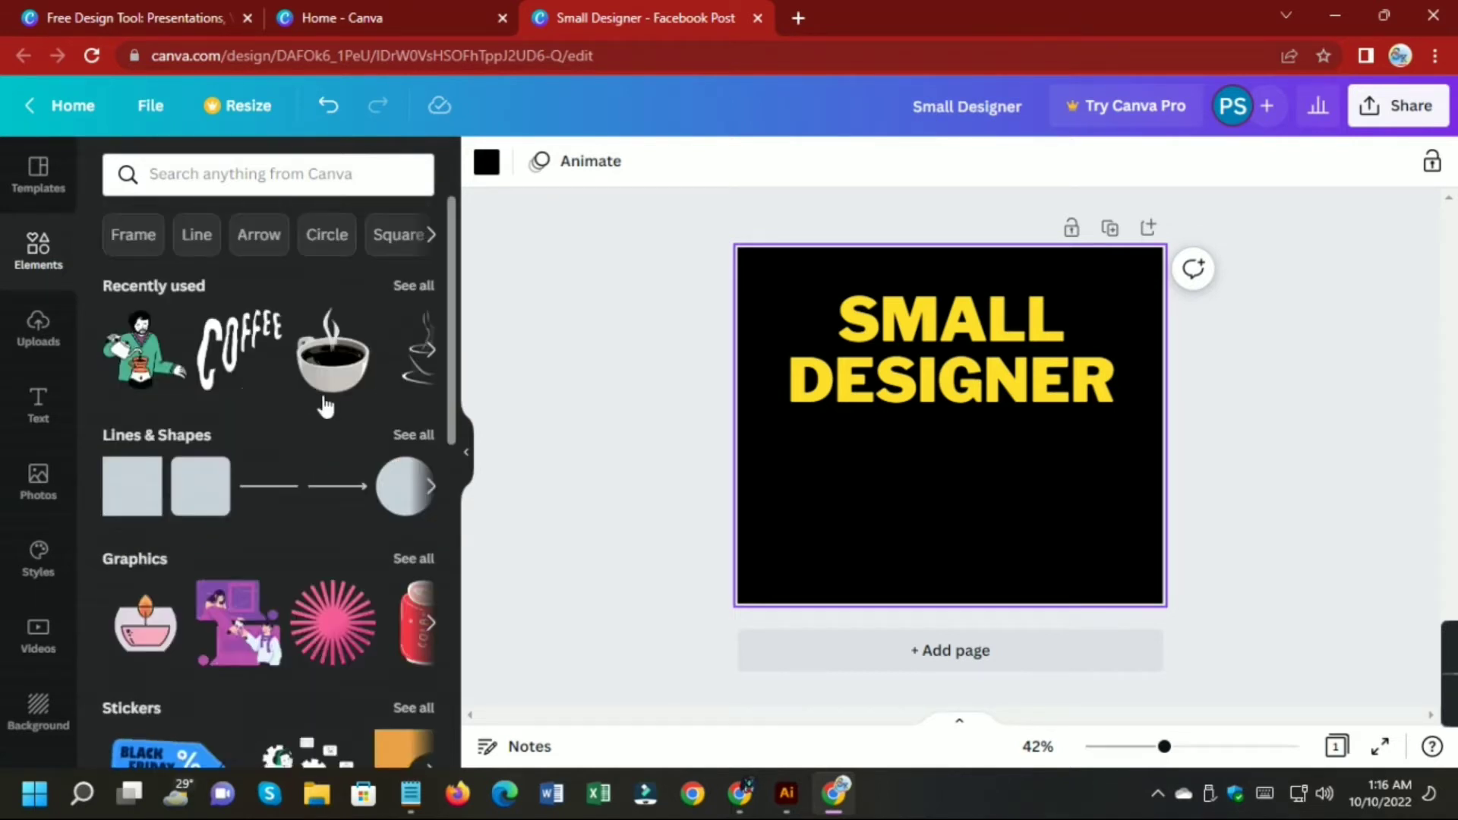
{"action": "scroll", "coordinate": [365, 448], "scroll_direction": "down", "scroll_amount": 8}
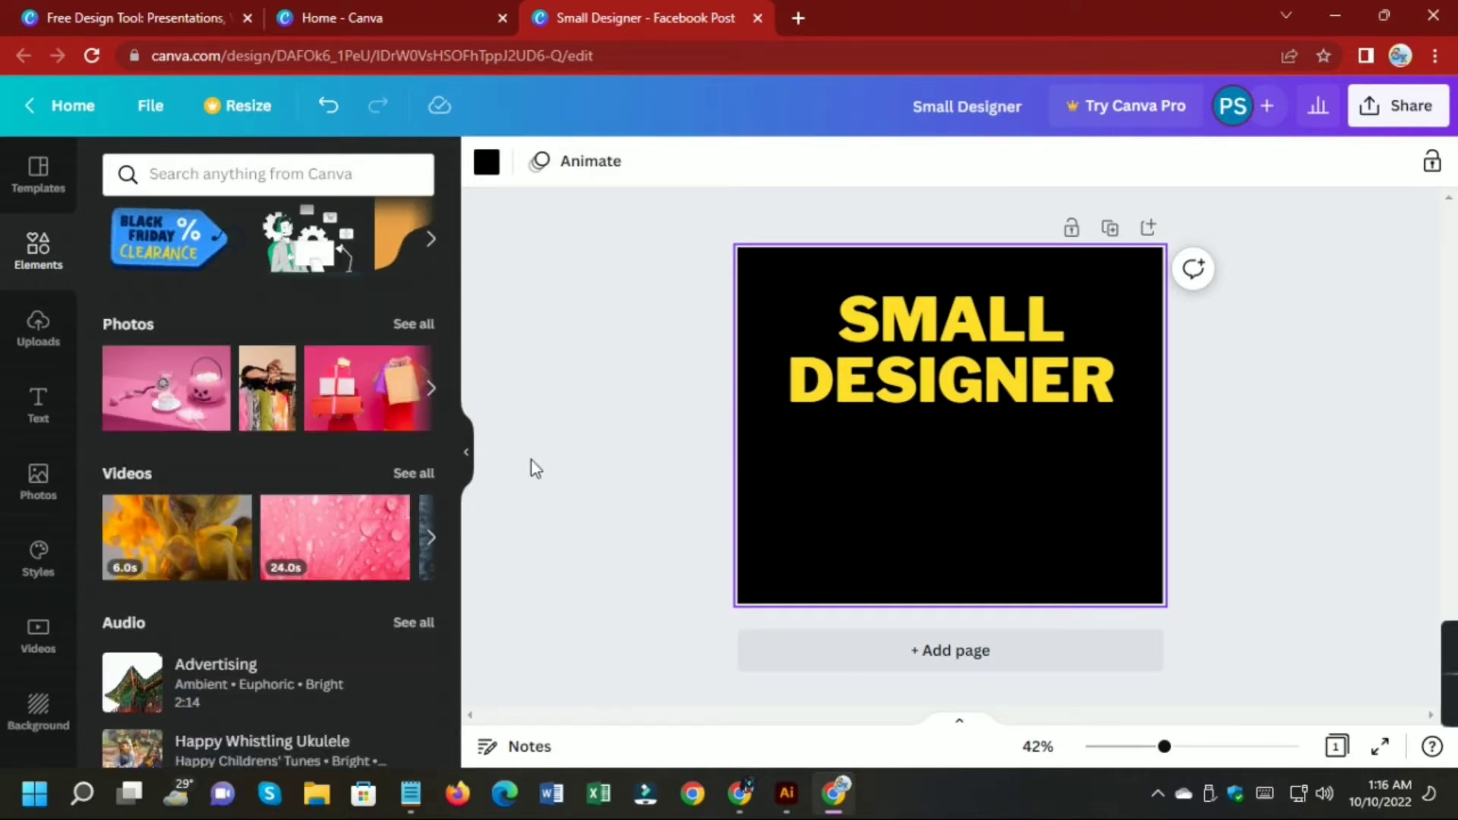
{"action": "scroll", "coordinate": [435, 494], "scroll_direction": "up", "scroll_amount": 6}
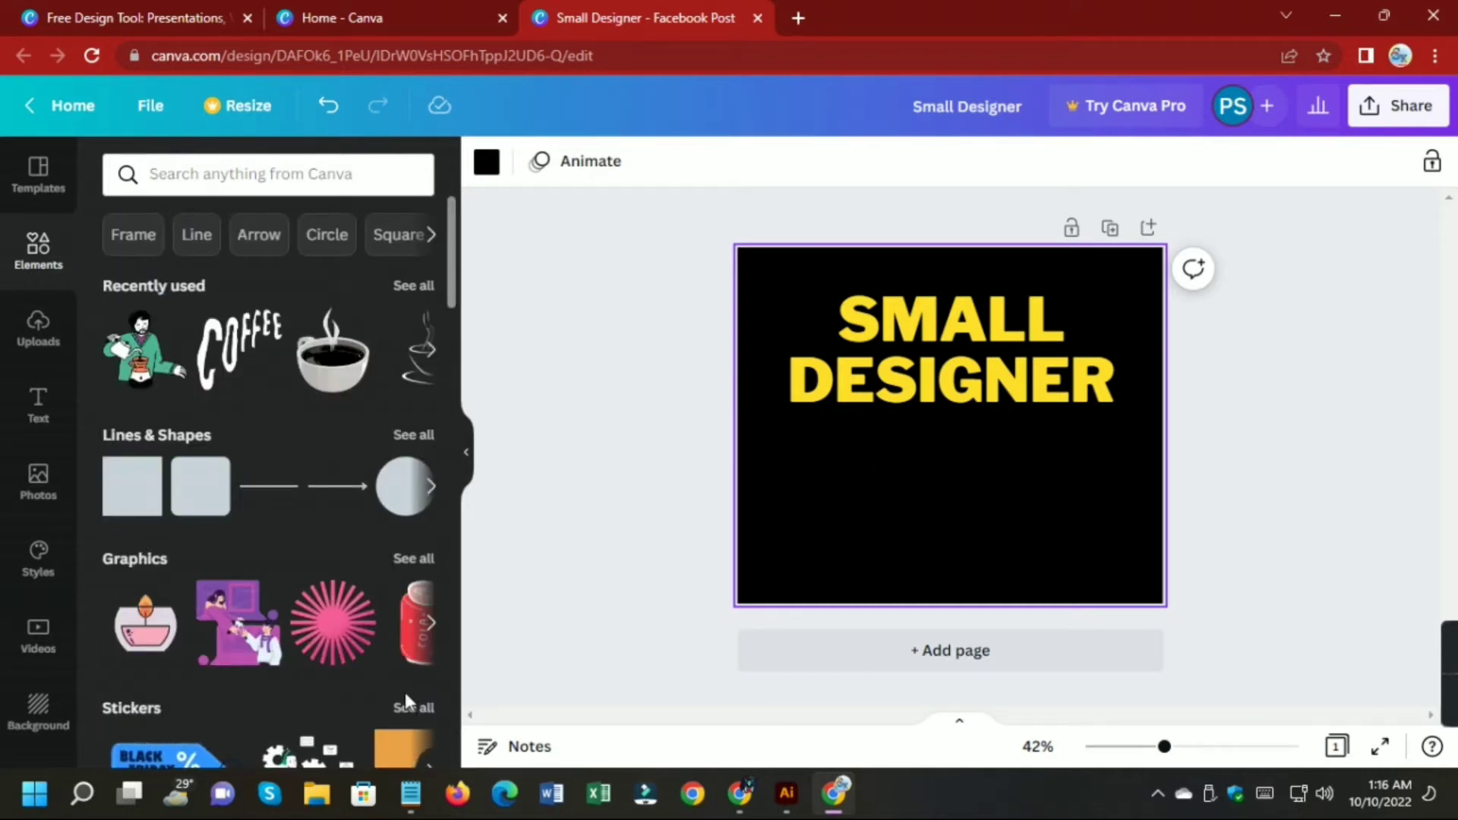
{"action": "left_click", "coordinate": [411, 812]}
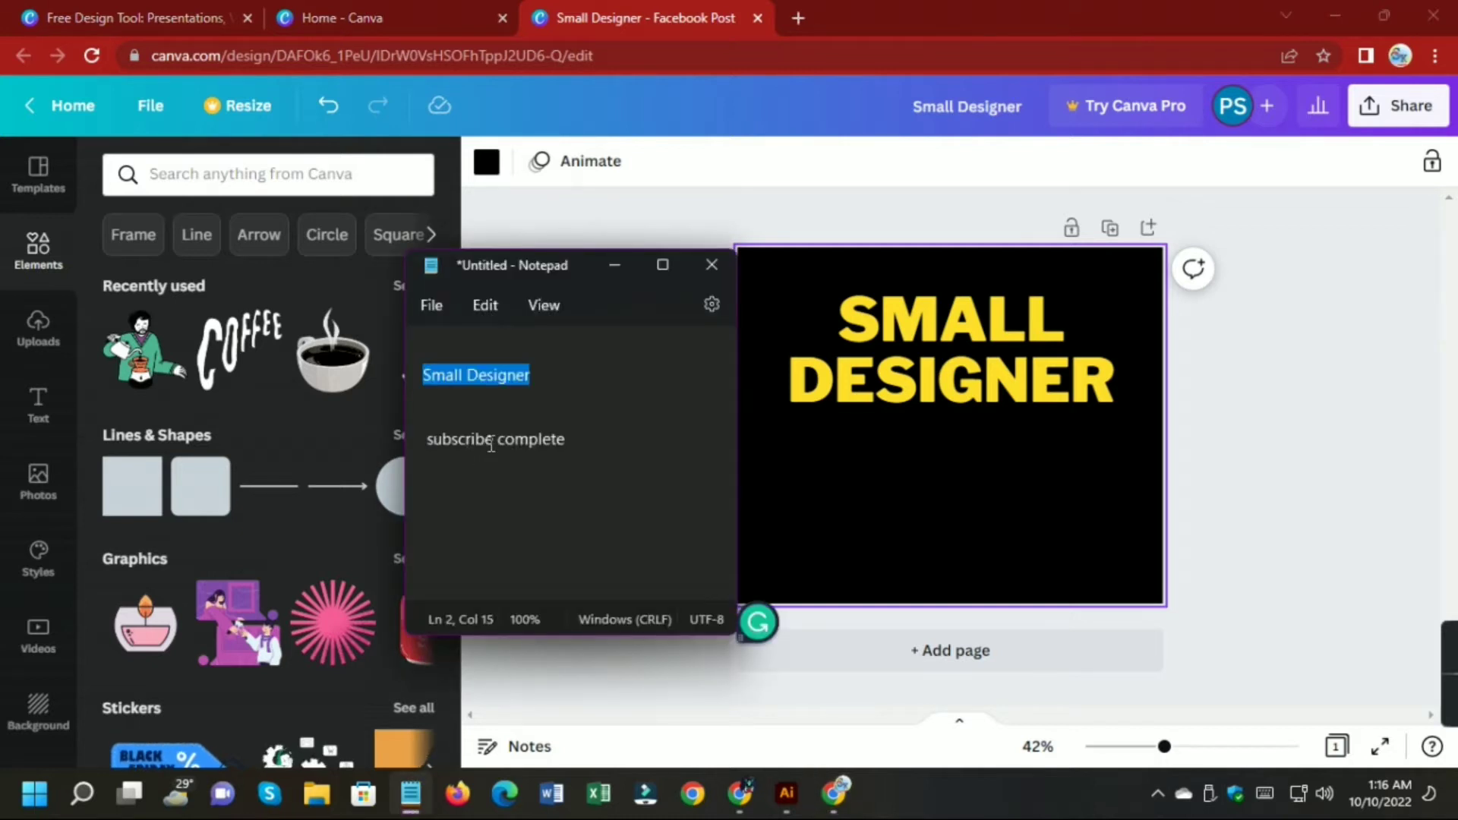
{"action": "double_click", "coordinate": [490, 439]}
{"action": "double_click", "coordinate": [456, 439]}
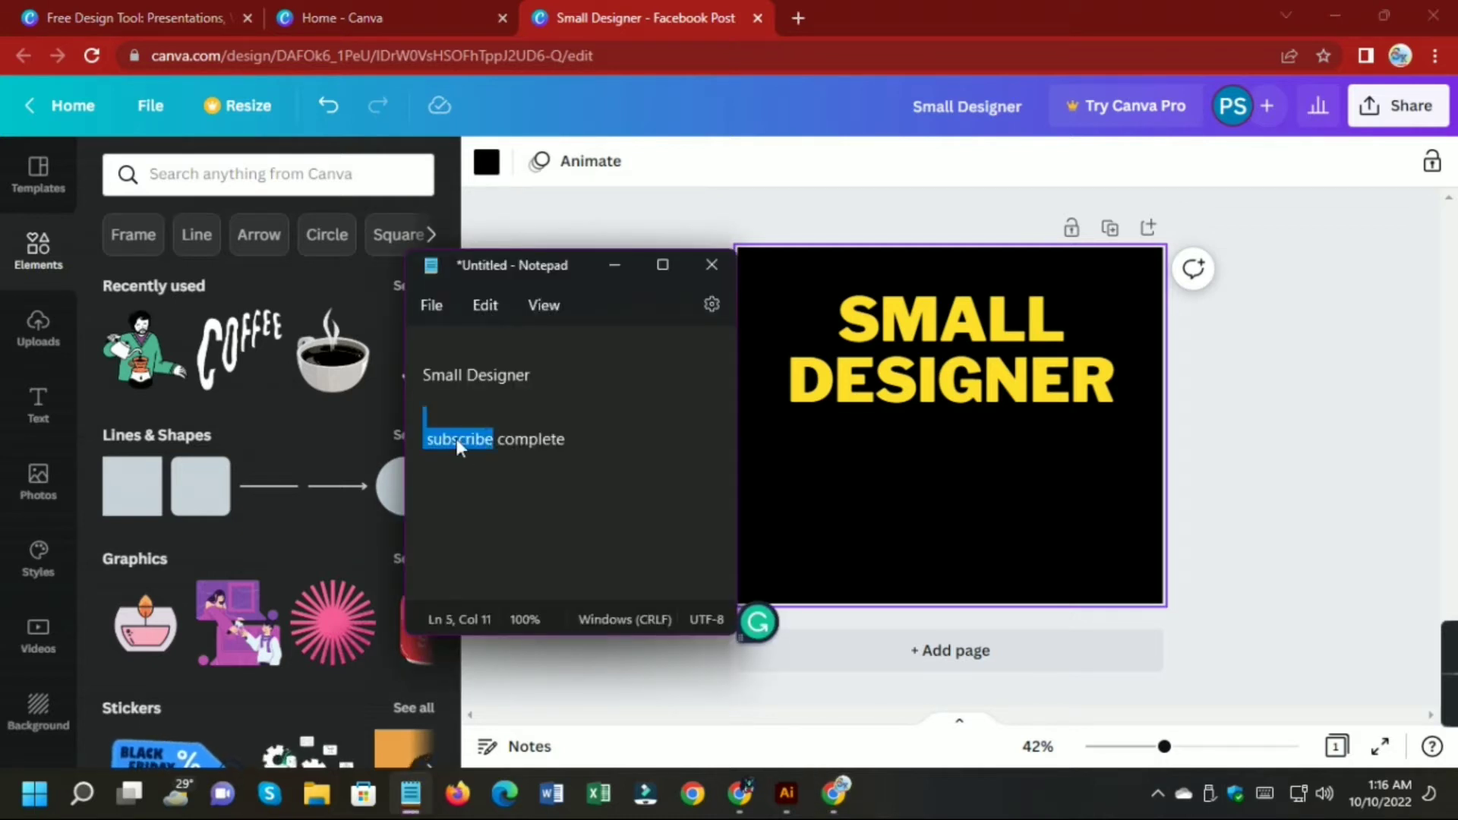
{"action": "right_click", "coordinate": [456, 439]}
{"action": "left_click", "coordinate": [544, 120]}
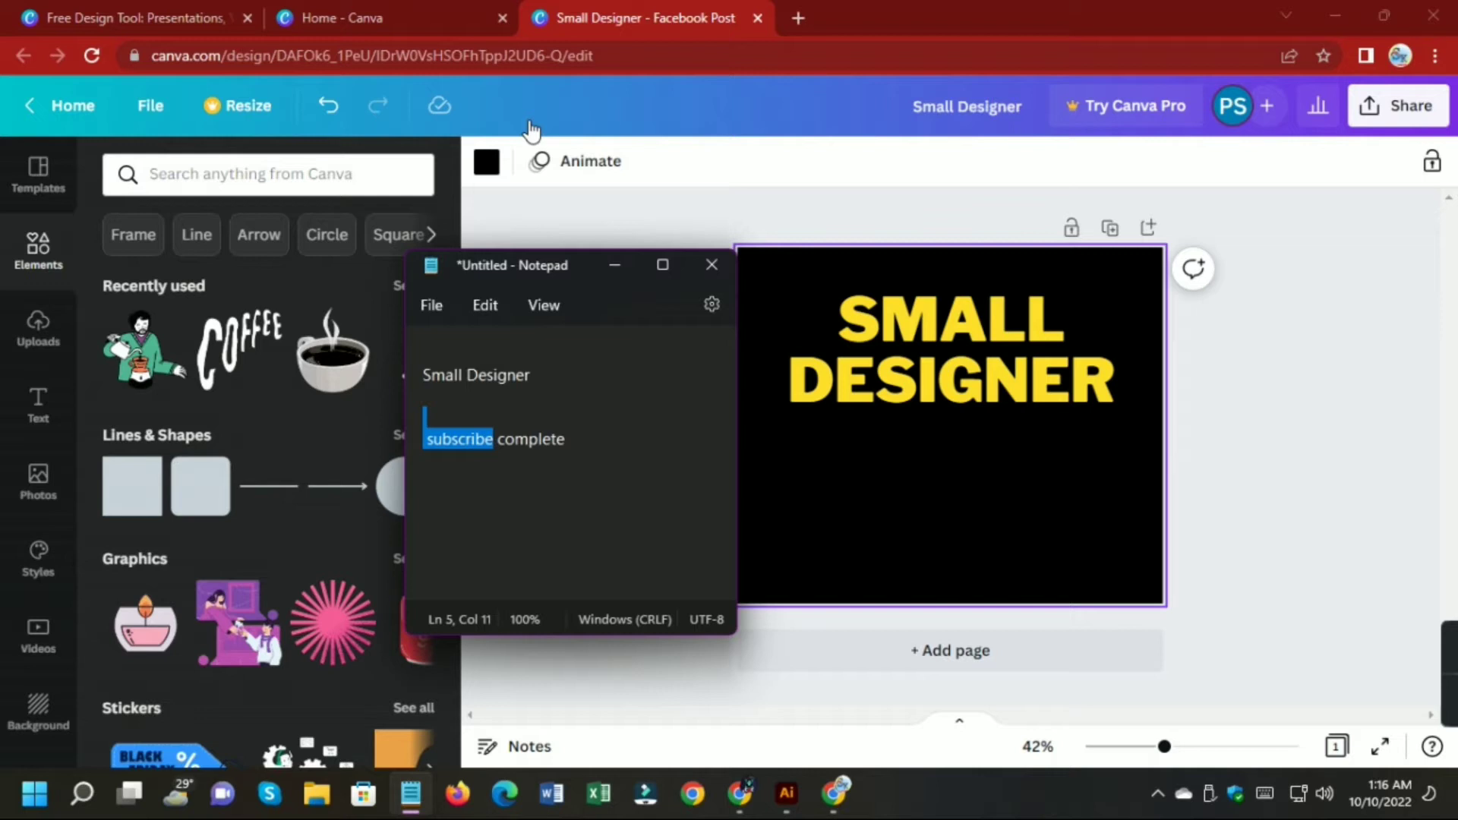
Search the design elements for the copied word "subscribe" using the suggested term.
{"action": "left_click", "coordinate": [176, 176]}
{"action": "right_click", "coordinate": [177, 175]}
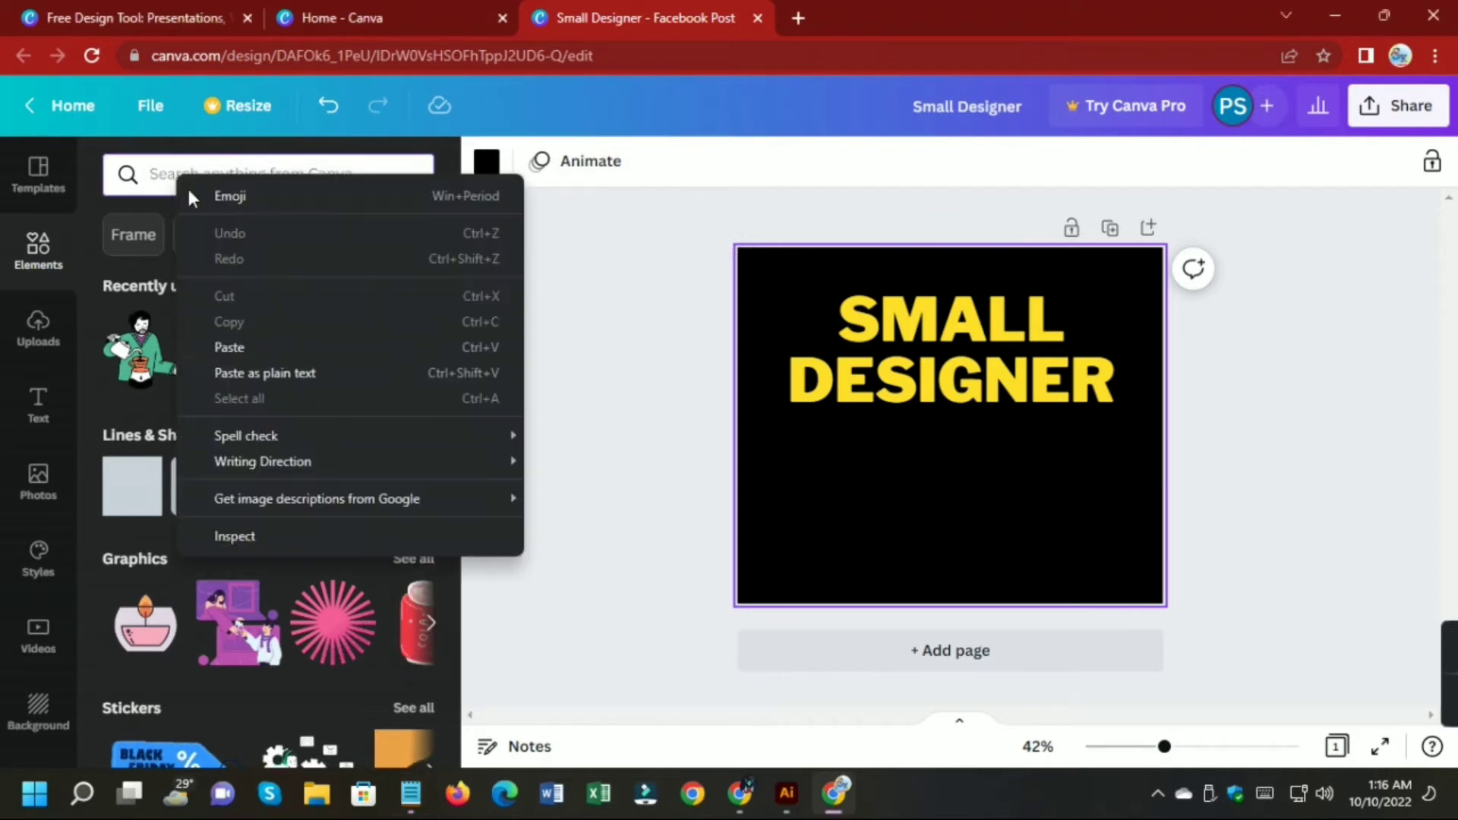
{"action": "left_click", "coordinate": [272, 346]}
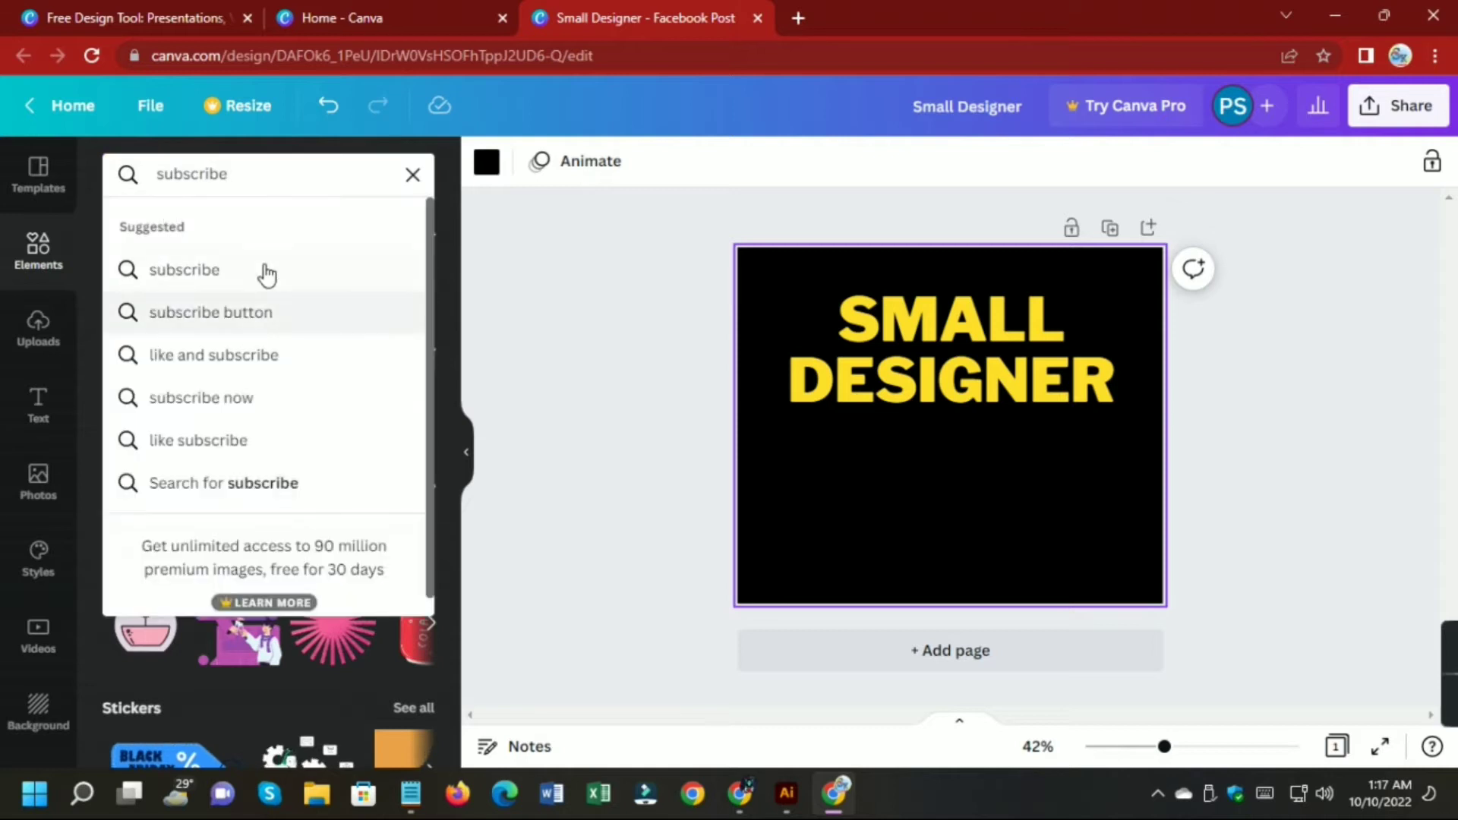
{"action": "left_click", "coordinate": [266, 272]}
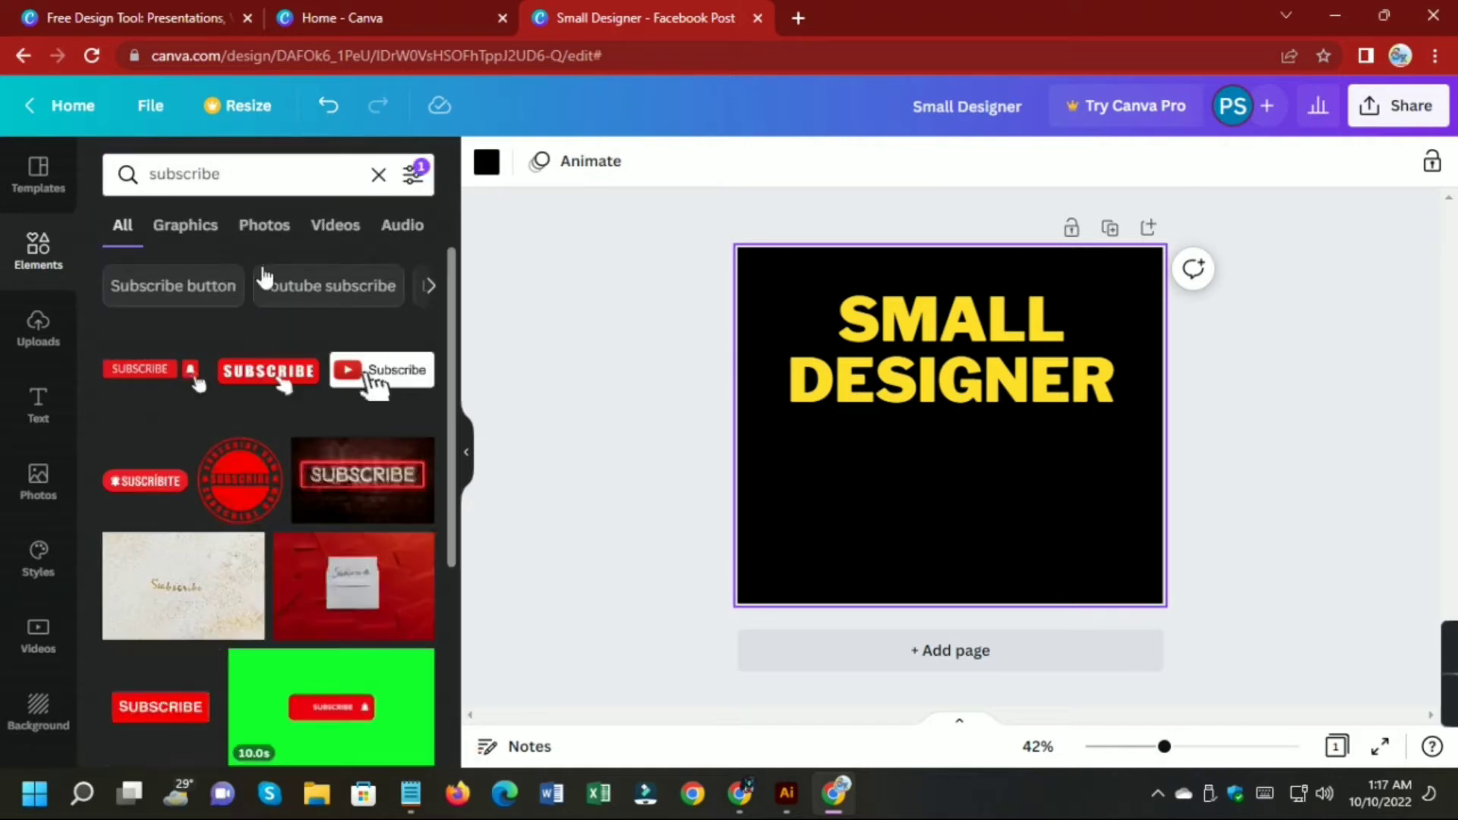
Add the red SUBSCRIBE button graphic with the separate bell and white hand pointer, scale it down and centre it below the heading.
{"action": "scroll", "coordinate": [228, 406], "scroll_direction": "down", "scroll_amount": 1}
{"action": "scroll", "coordinate": [228, 406], "scroll_direction": "down", "scroll_amount": 1}
{"action": "scroll", "coordinate": [236, 408], "scroll_direction": "down", "scroll_amount": 2}
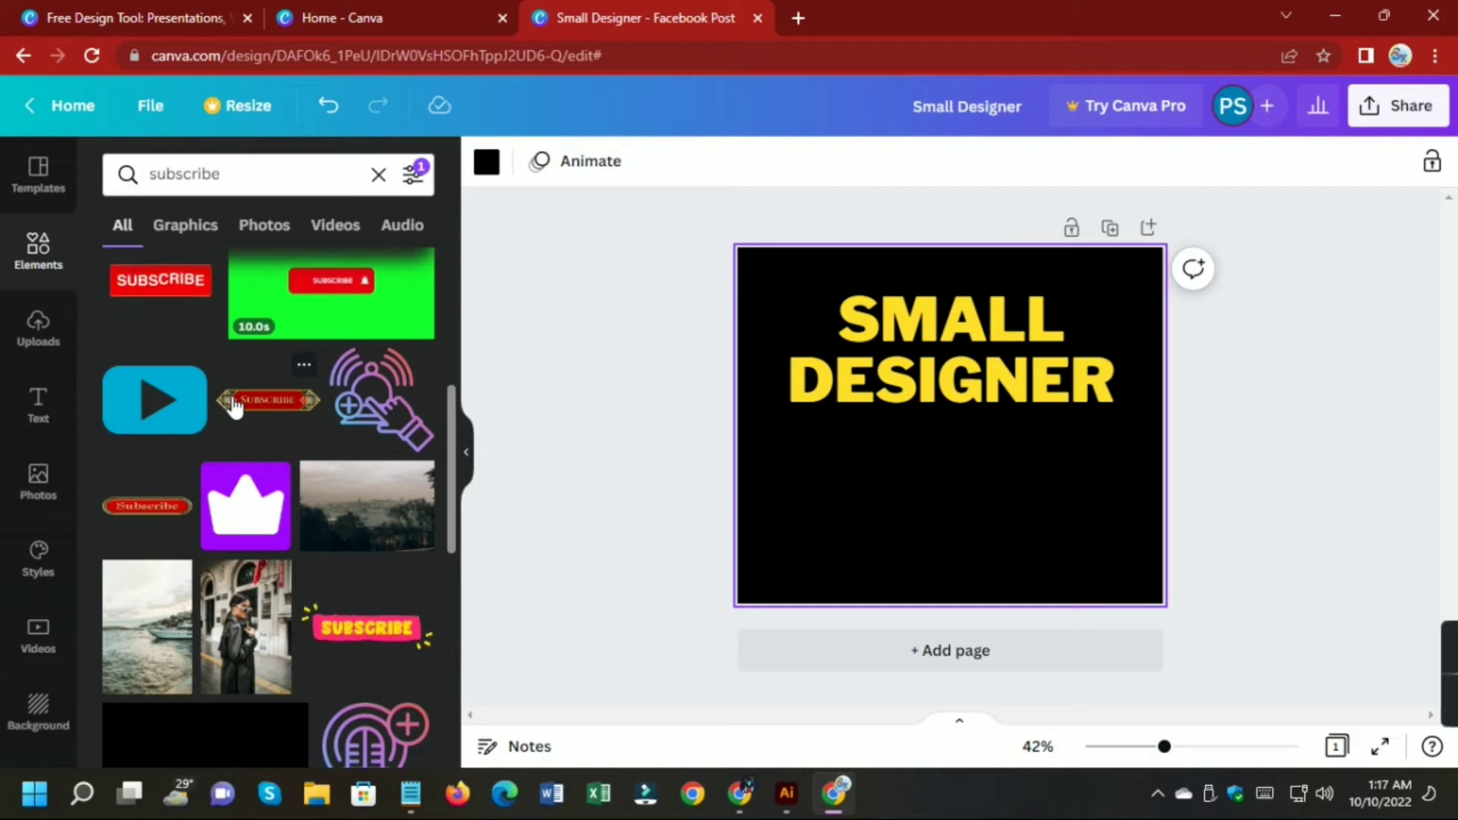
{"action": "scroll", "coordinate": [234, 406], "scroll_direction": "up", "scroll_amount": 5}
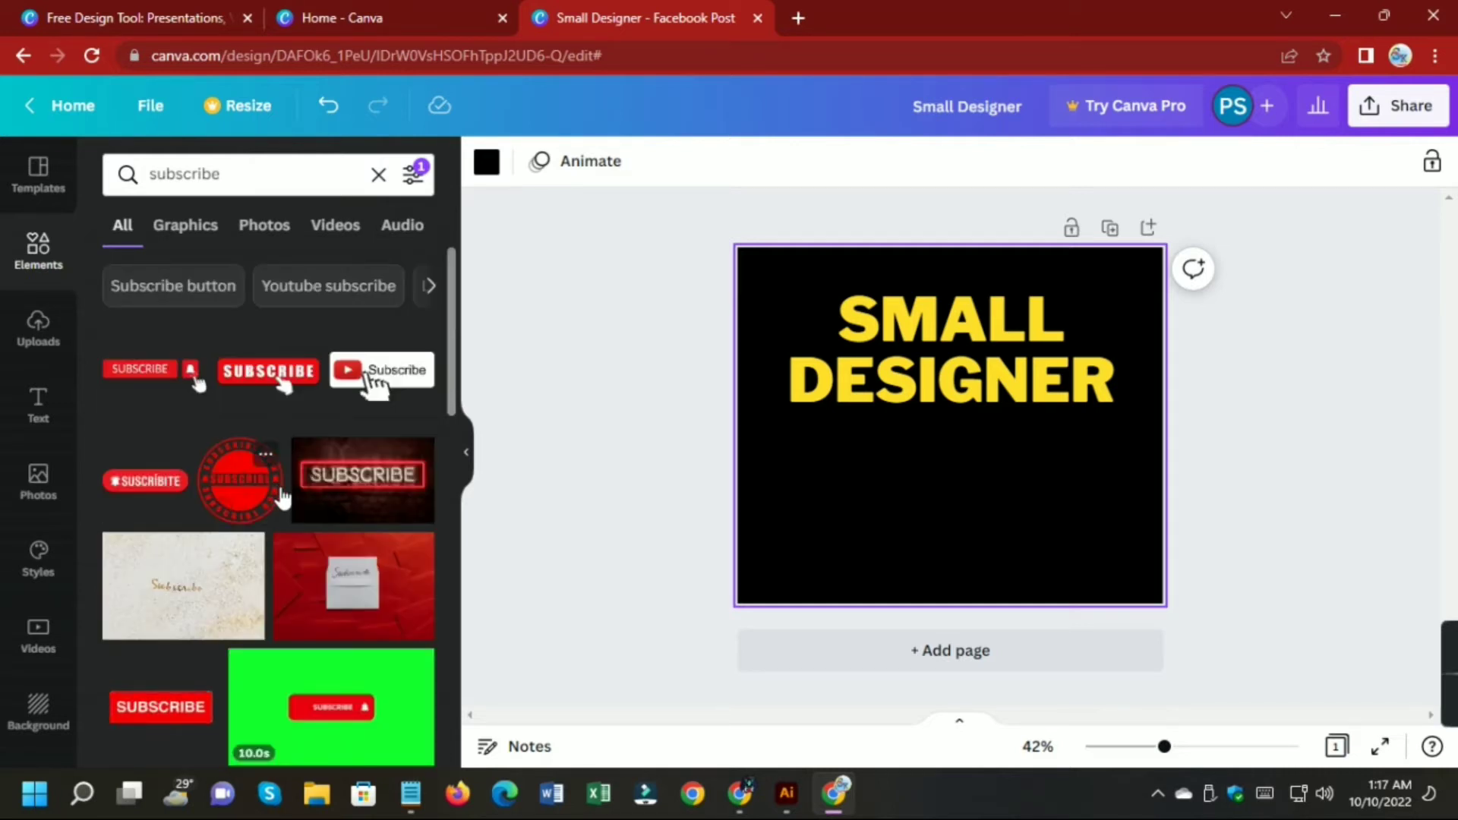
{"action": "left_click", "coordinate": [166, 374]}
{"action": "left_click_drag", "start_coordinate": [943, 437], "coordinate": [952, 549]}
{"action": "left_click_drag", "start_coordinate": [1139, 607], "coordinate": [1068, 580]}
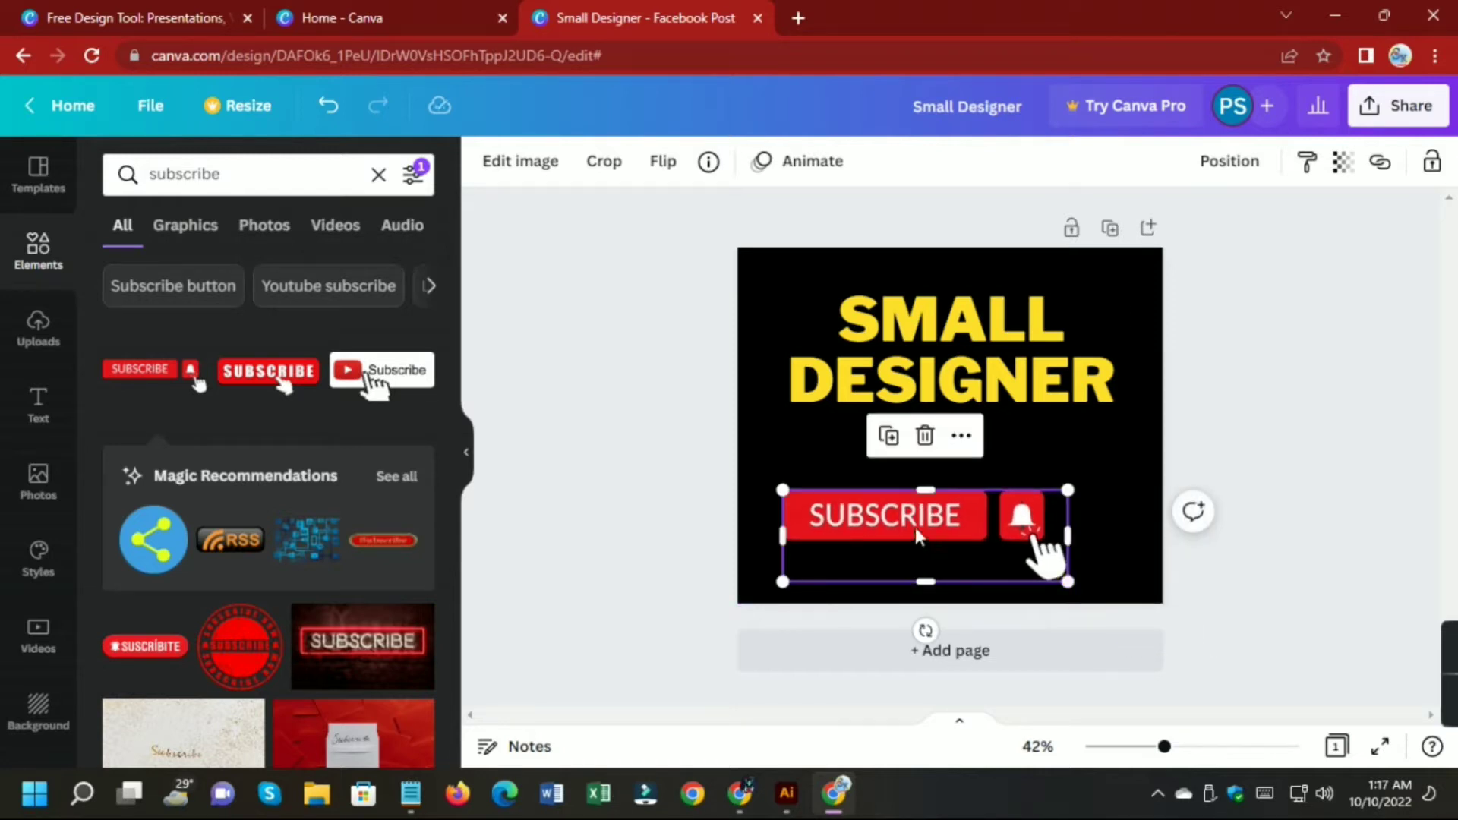
{"action": "left_click_drag", "start_coordinate": [918, 521], "coordinate": [943, 518]}
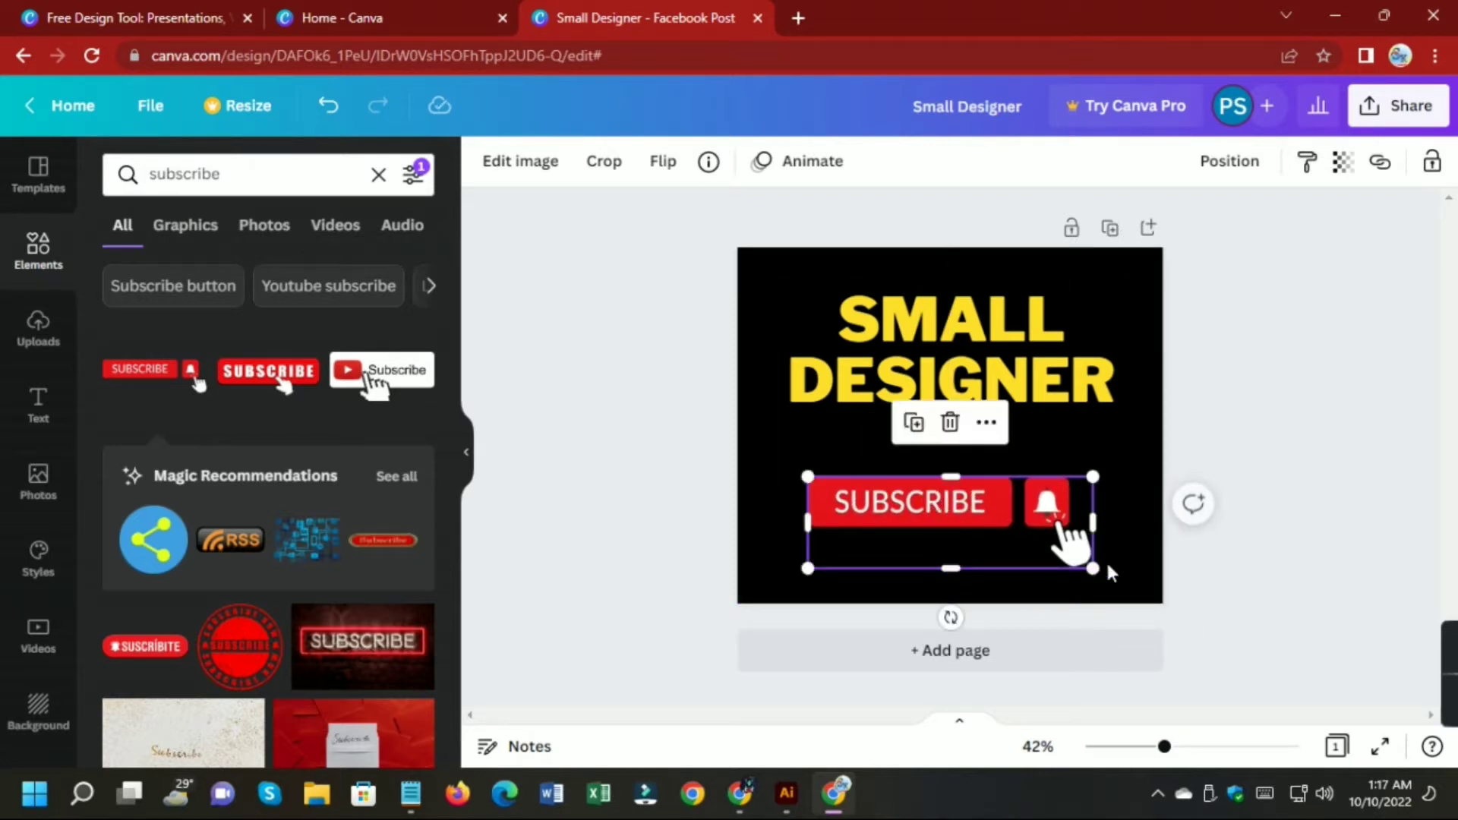
{"action": "left_click", "coordinate": [1229, 563]}
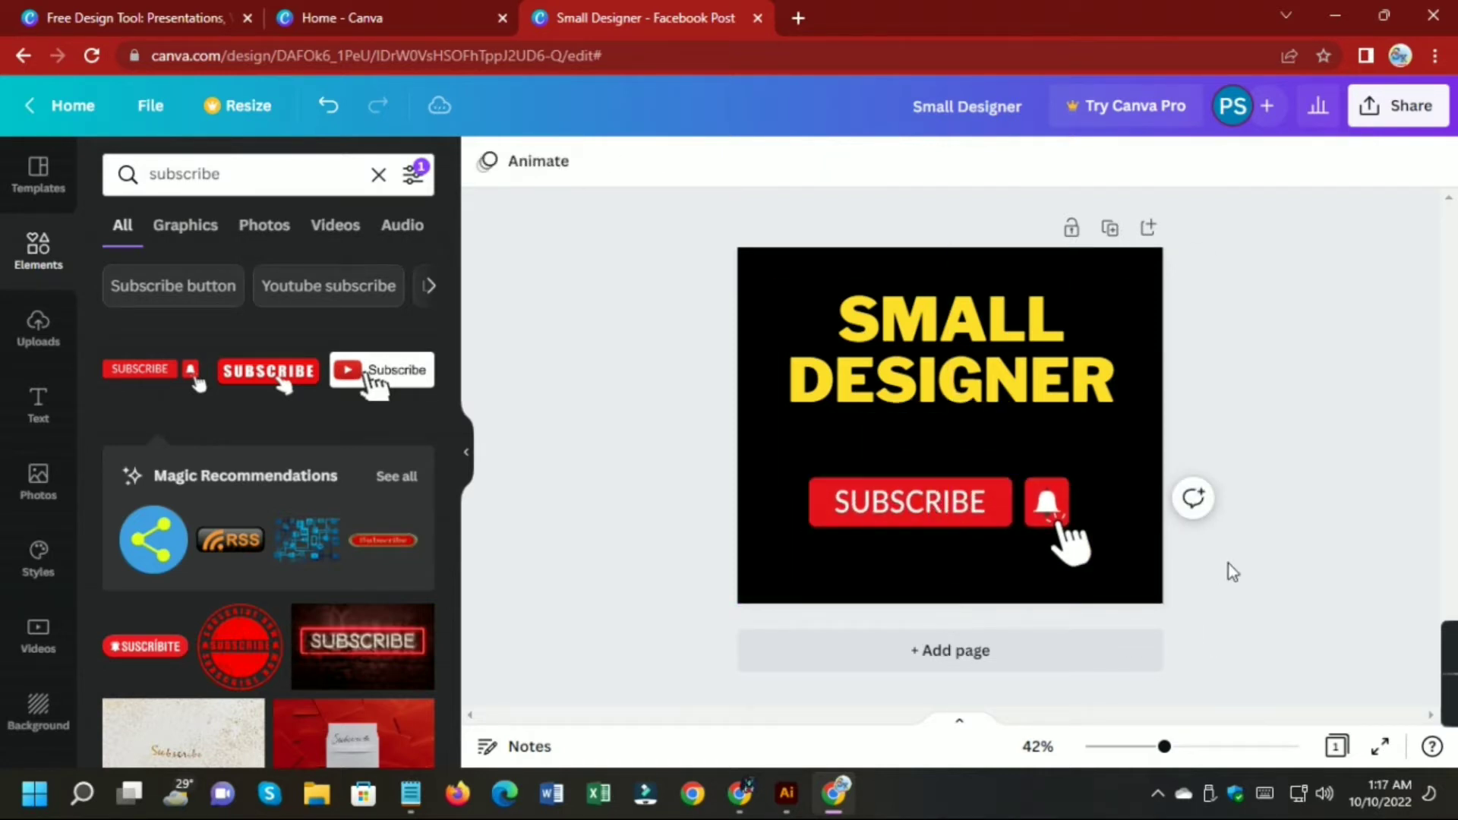
{"action": "left_click", "coordinate": [963, 397]}
{"action": "left_click", "coordinate": [1262, 533]}
{"action": "mouse_move", "coordinate": [976, 480]}
{"action": "left_mouse_down"}
{"action": "mouse_move", "coordinate": [987, 495]}
{"action": "mouse_move", "coordinate": [977, 486]}
{"action": "left_mouse_up"}
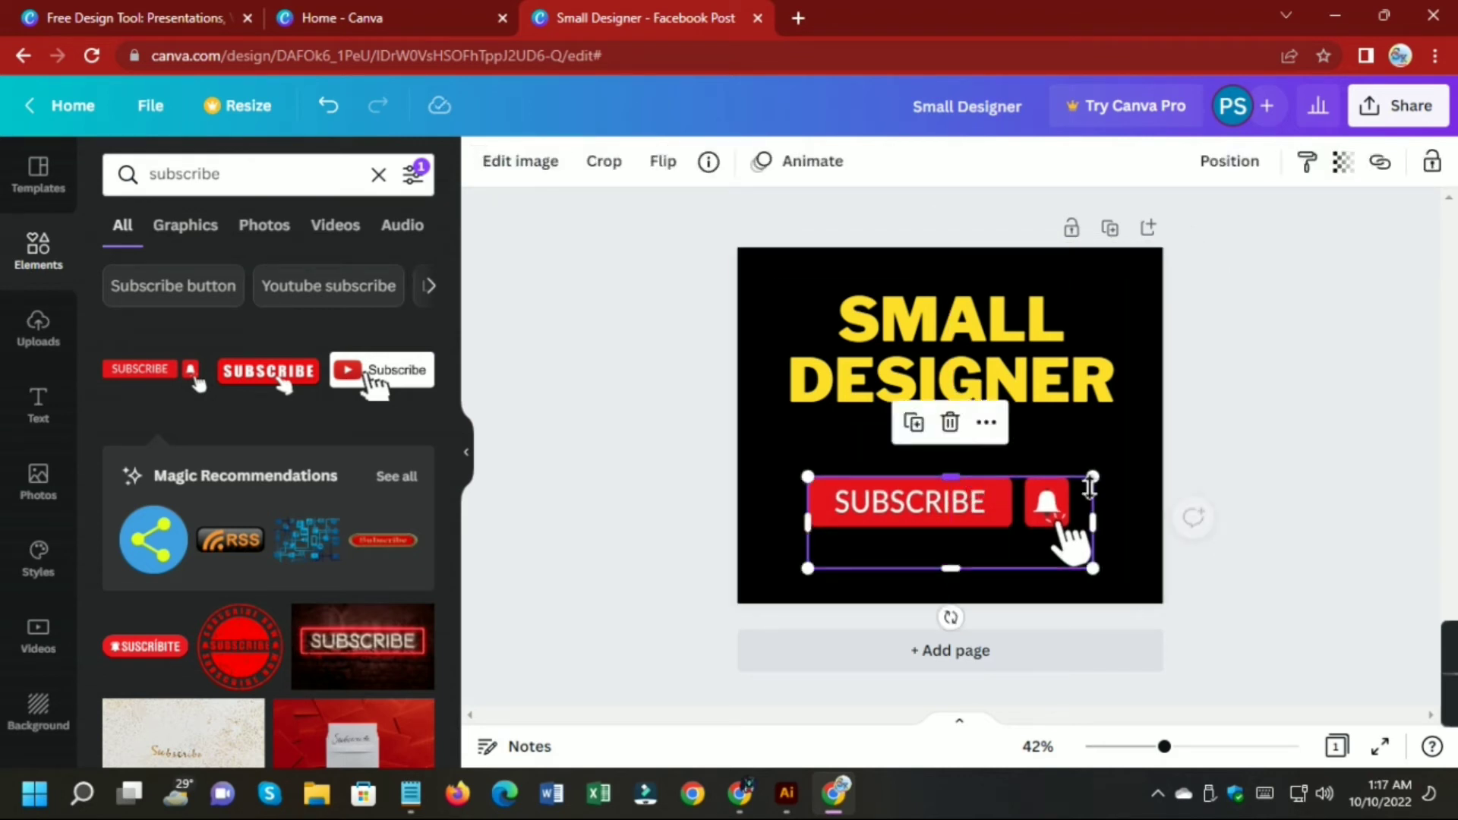
{"action": "left_click", "coordinate": [1292, 532]}
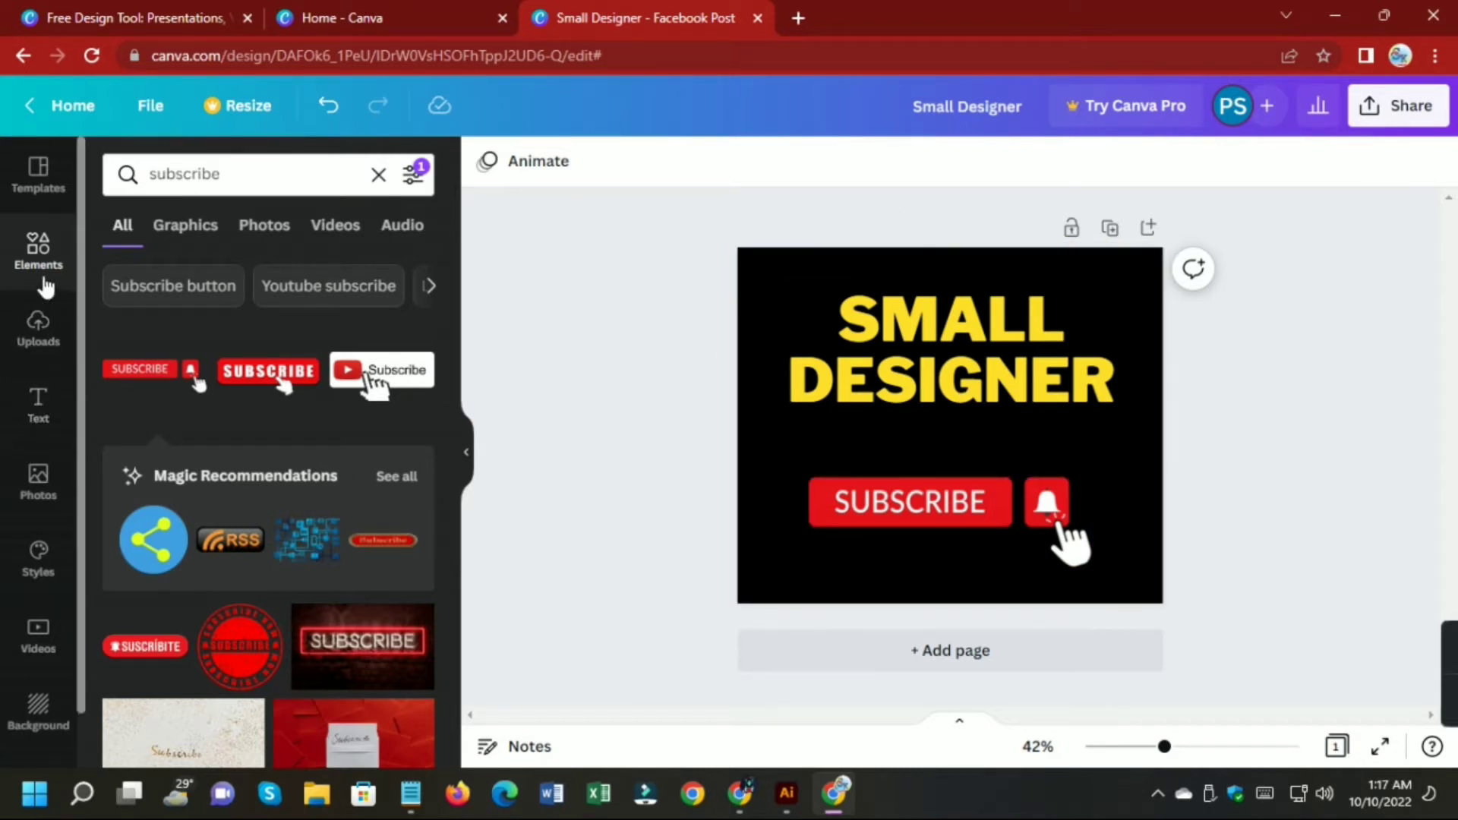
Add a circle from the lines and shapes, shrink it and place it just below the start of the word DESIGNER.
{"action": "left_click", "coordinate": [38, 251]}
{"action": "scroll", "coordinate": [316, 452], "scroll_direction": "down", "scroll_amount": 3}
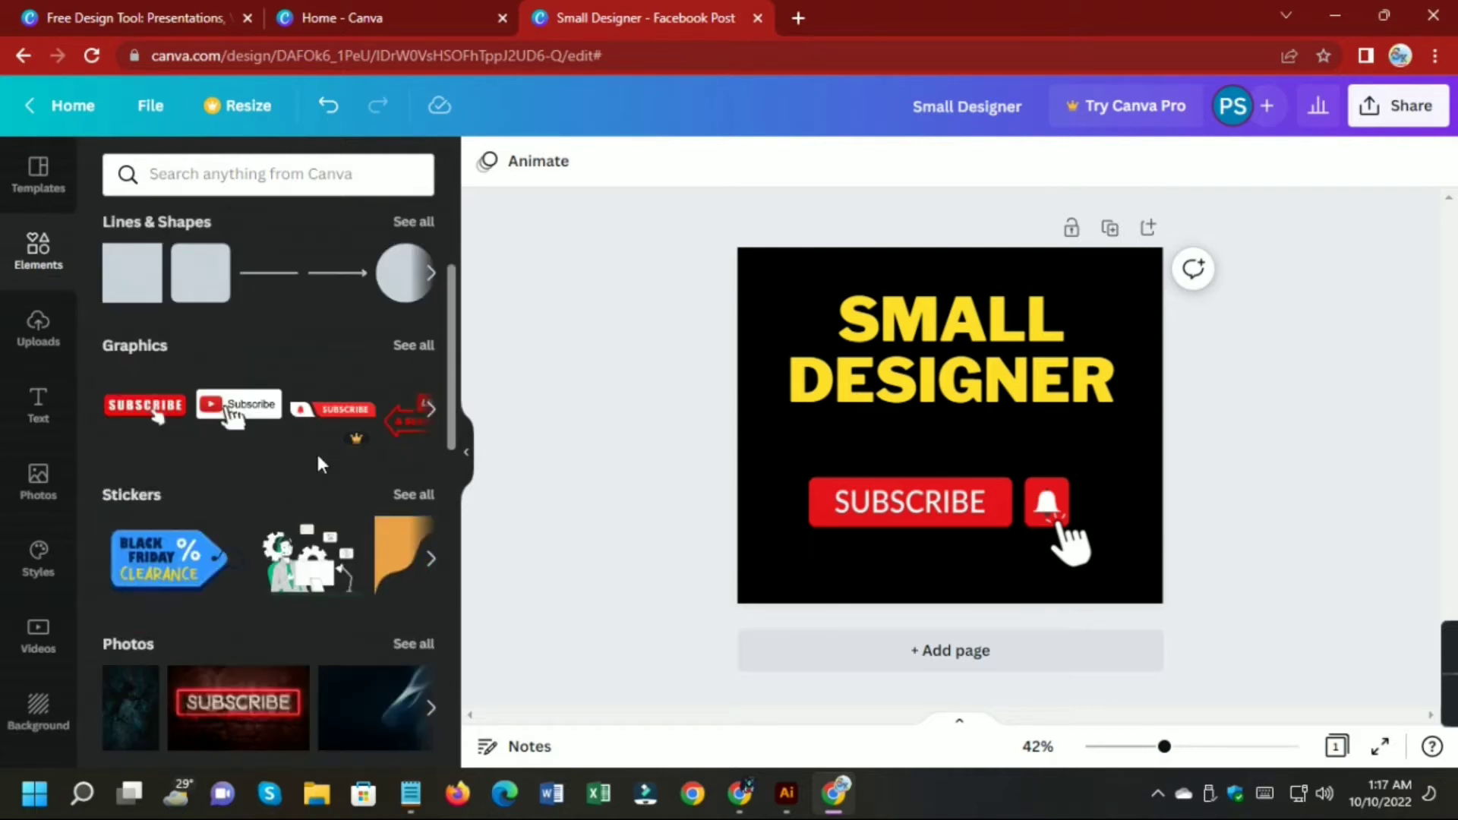
{"action": "scroll", "coordinate": [336, 378], "scroll_direction": "up", "scroll_amount": 2}
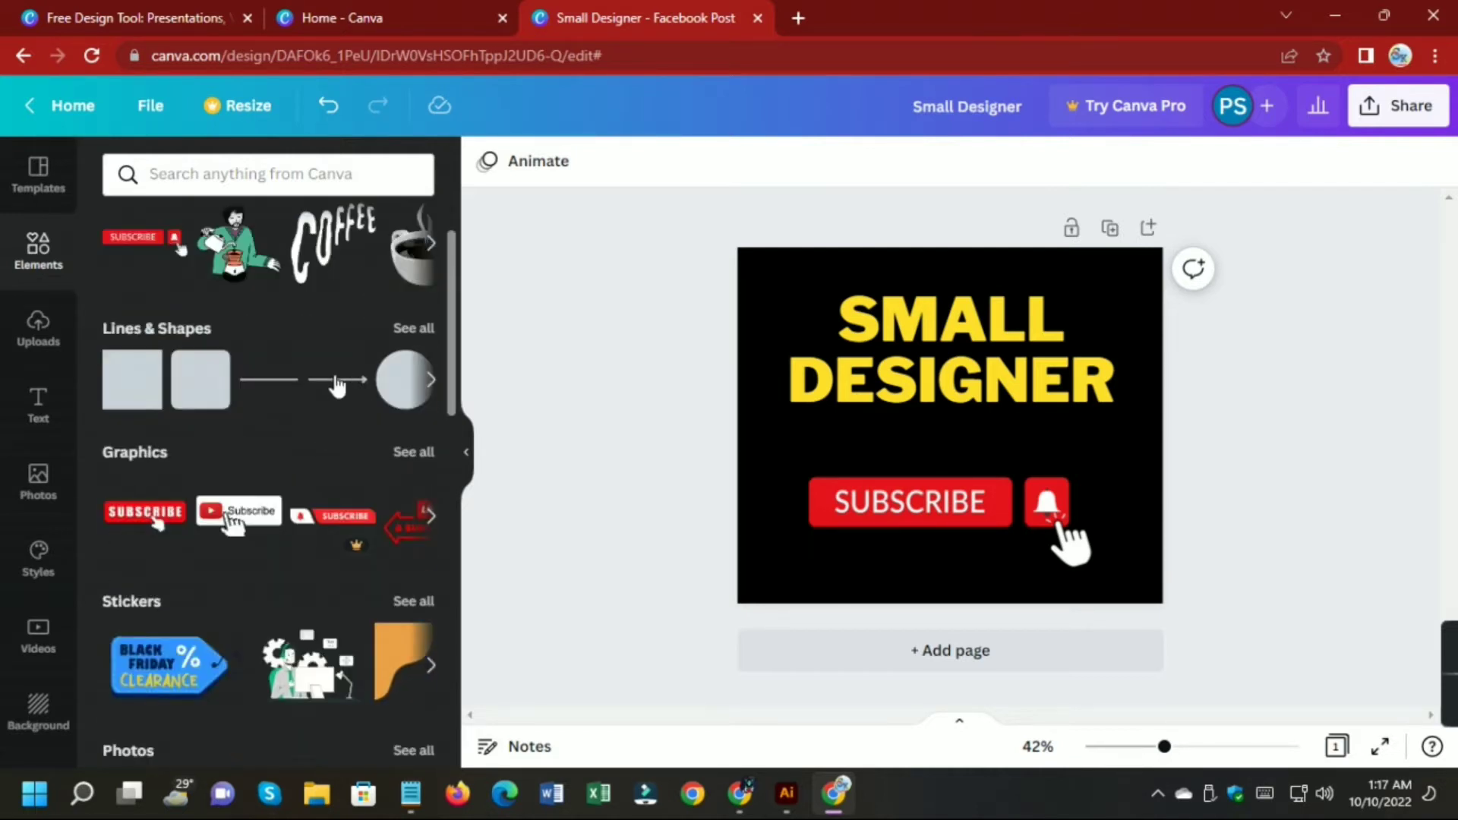
{"action": "left_click", "coordinate": [431, 380]}
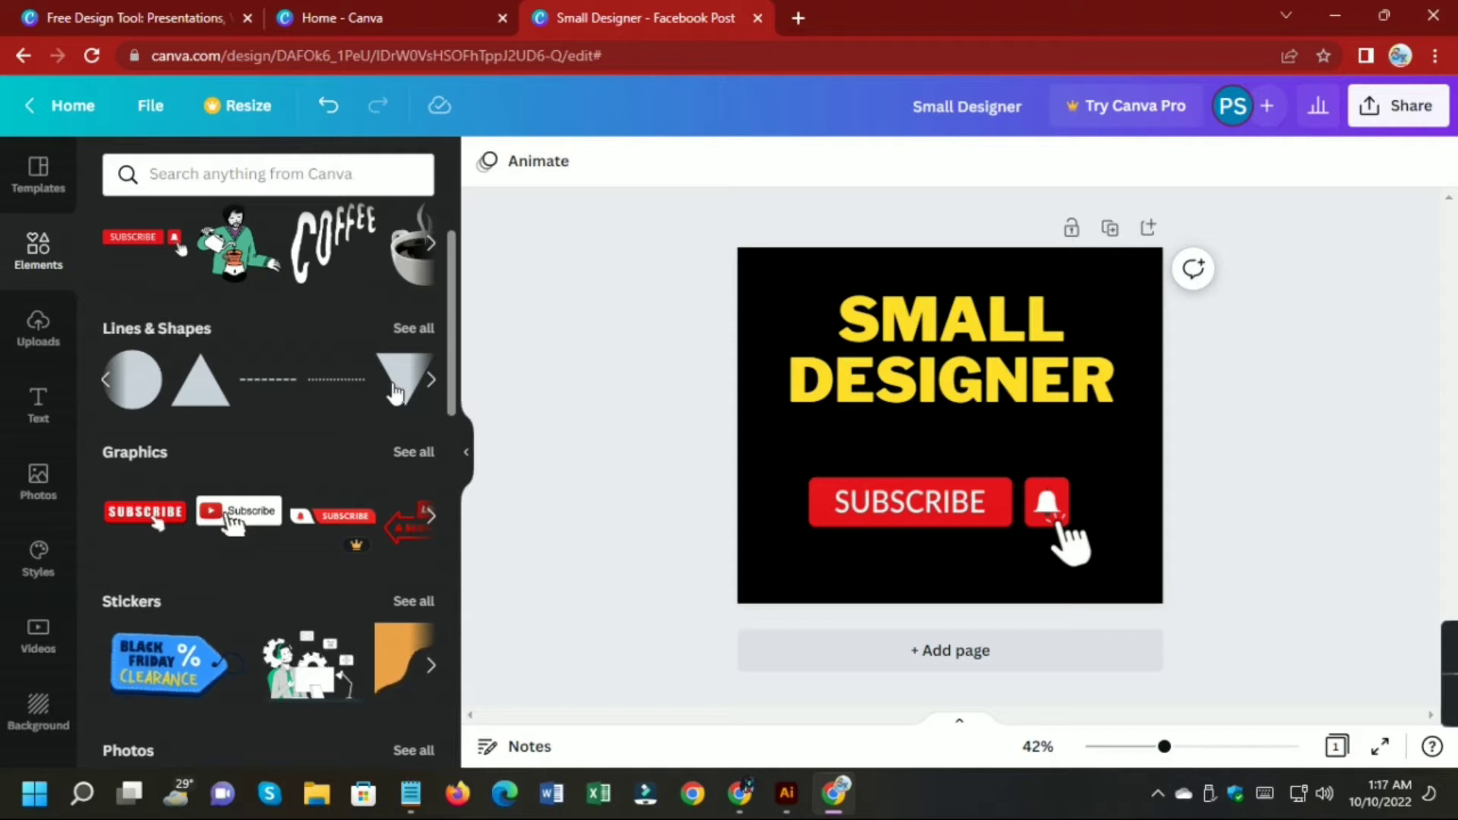
{"action": "left_click", "coordinate": [141, 388]}
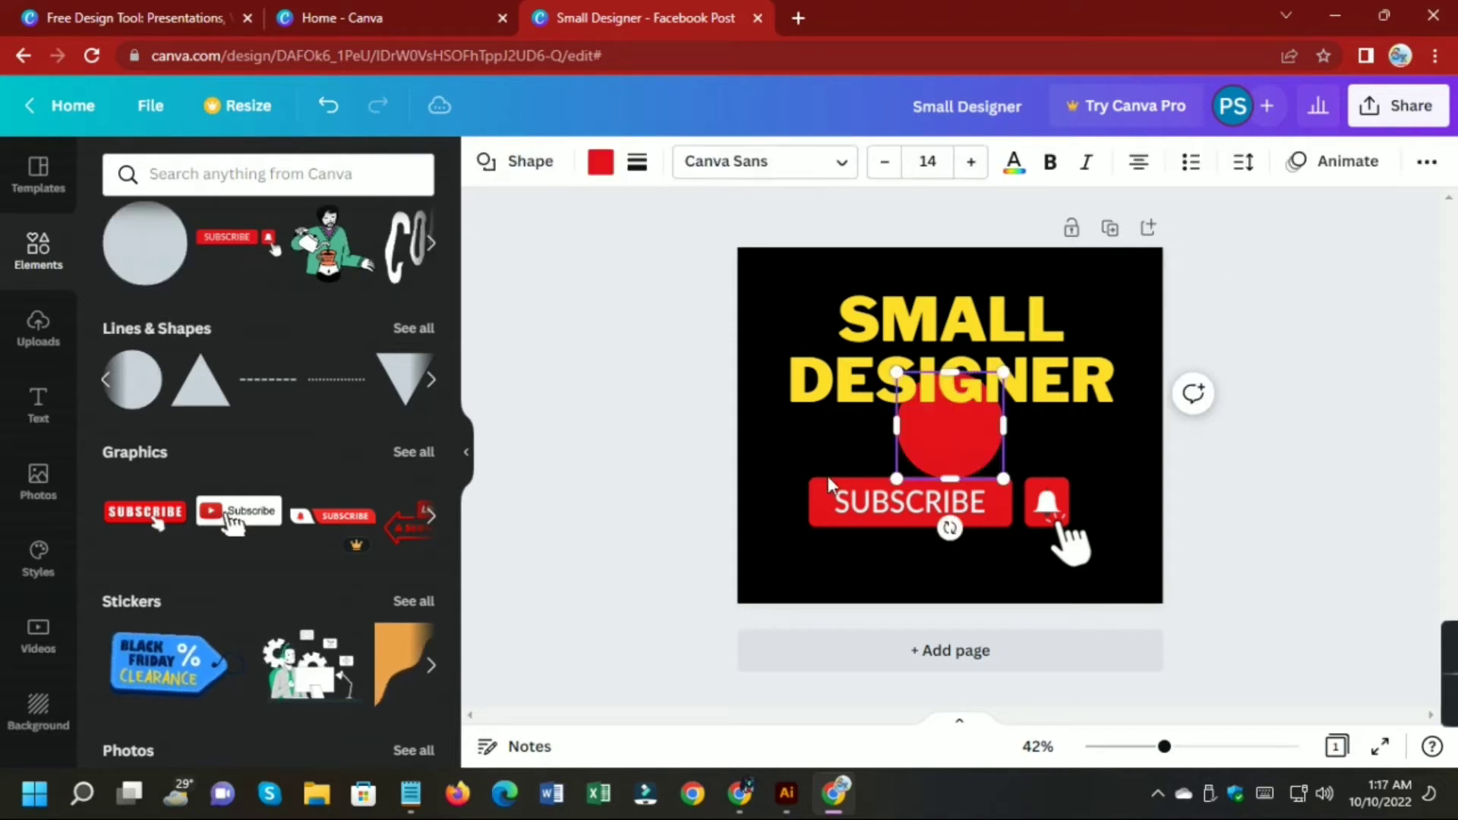
{"action": "left_click_drag", "start_coordinate": [1008, 483], "coordinate": [782, 458]}
{"action": "left_click", "coordinate": [638, 434]}
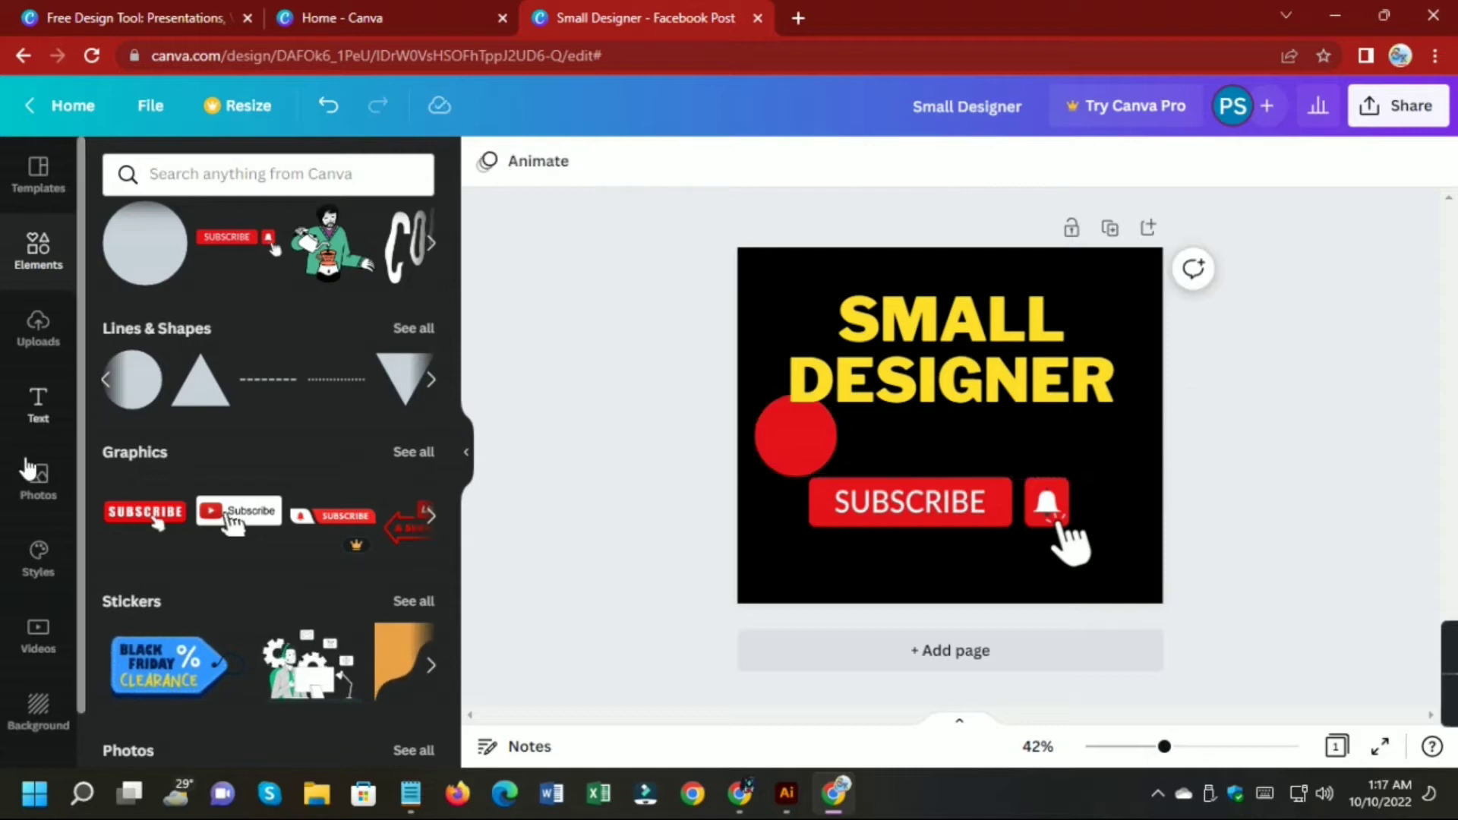
Add the uploaded cut-out photo of the man in sunglasses and patterned shirt to the page.
{"action": "left_click", "coordinate": [39, 326]}
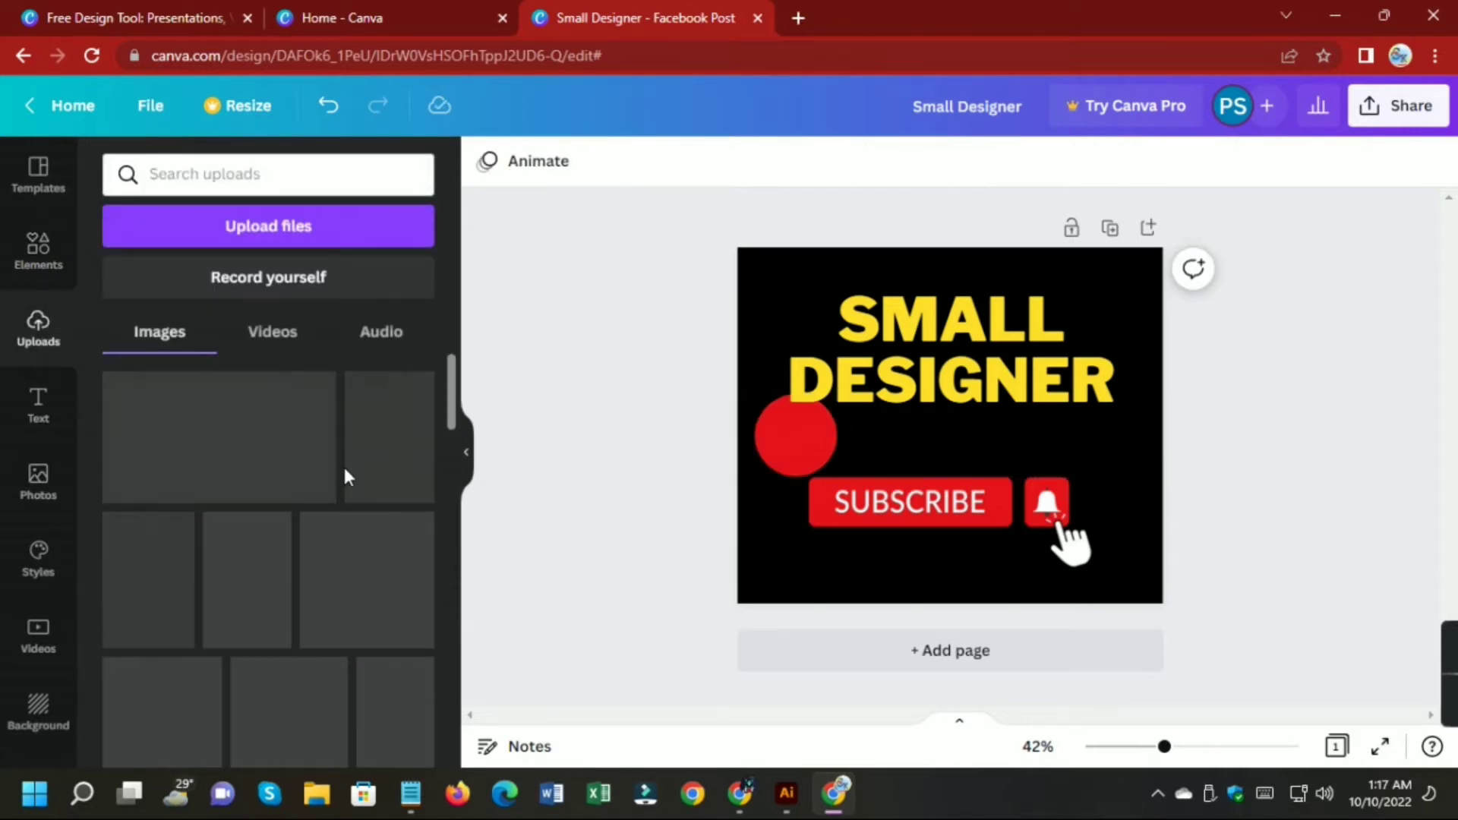
{"action": "scroll", "coordinate": [345, 472], "scroll_direction": "down", "scroll_amount": 15}
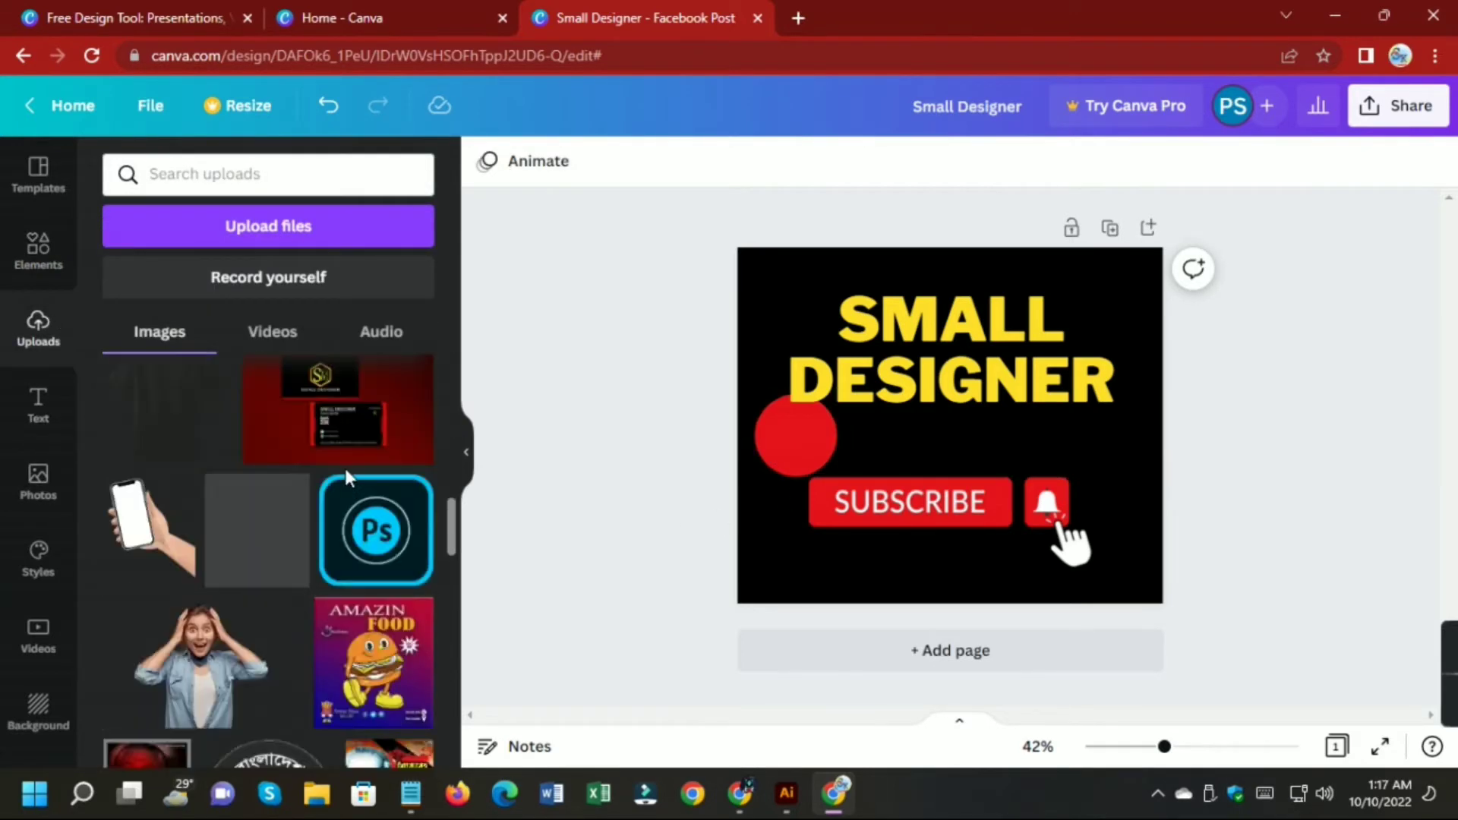
{"action": "scroll", "coordinate": [346, 483], "scroll_direction": "down", "scroll_amount": 15}
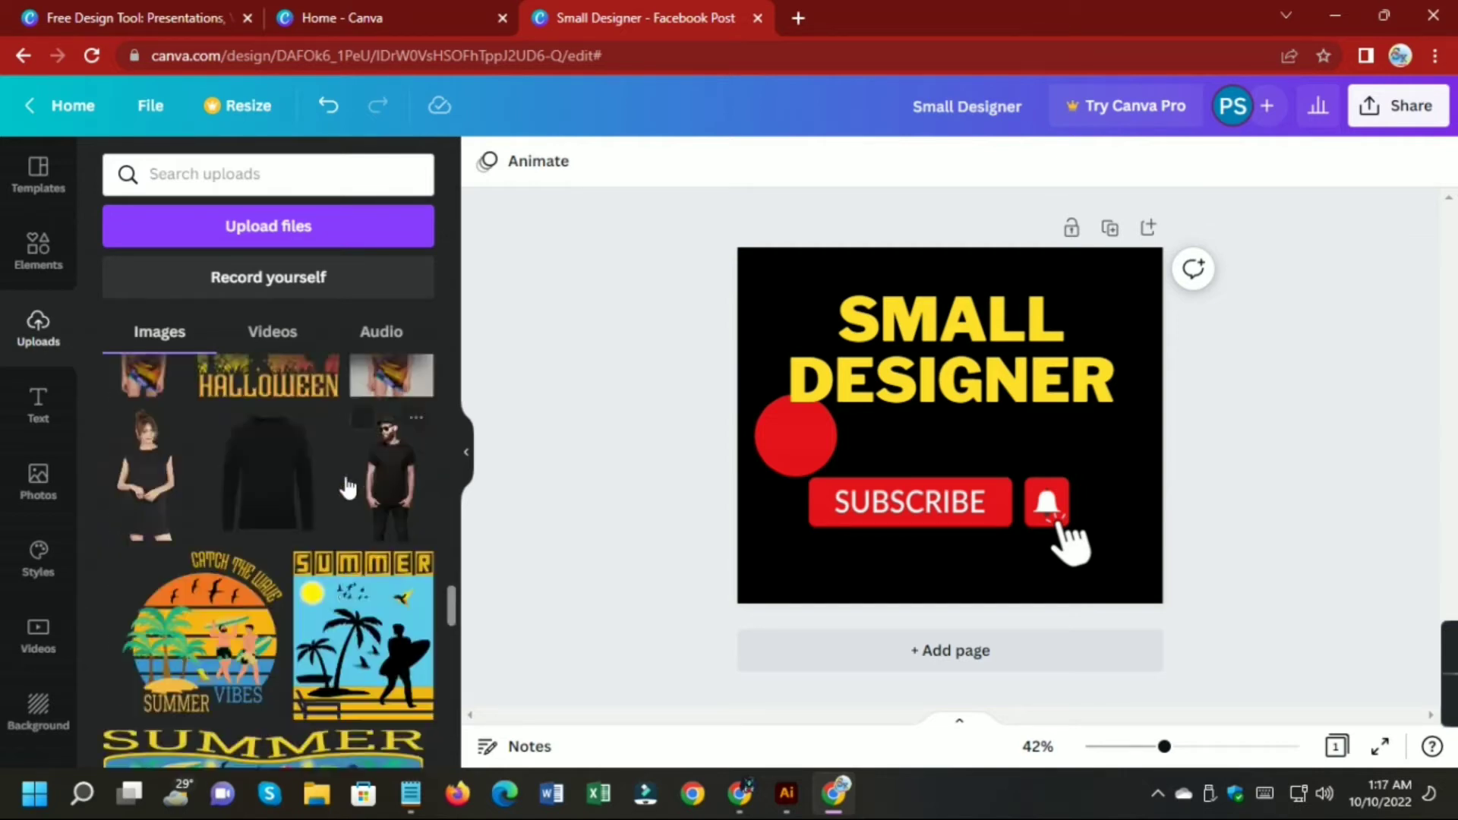
{"action": "scroll", "coordinate": [347, 486], "scroll_direction": "down", "scroll_amount": 15}
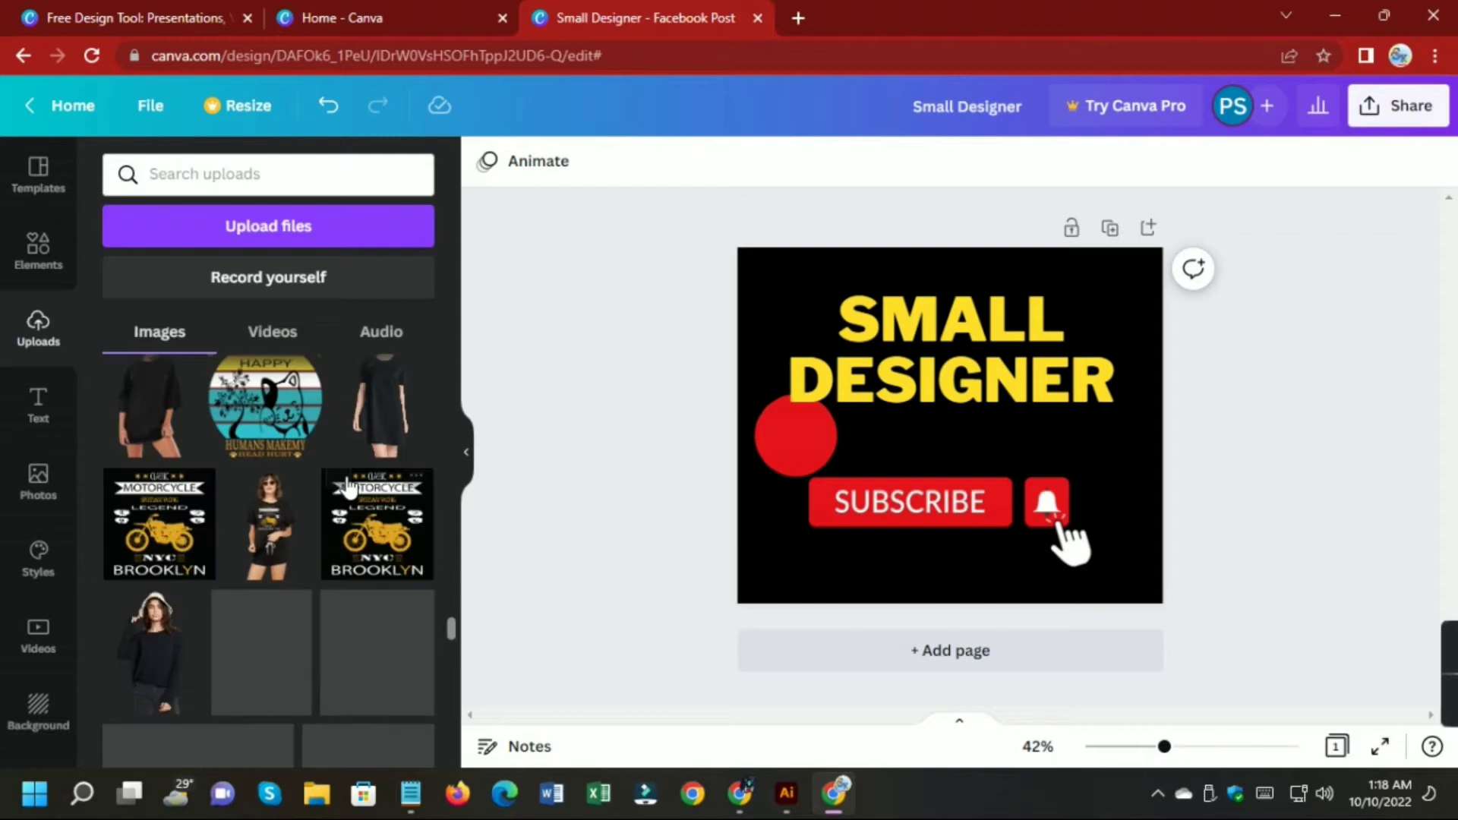
{"action": "scroll", "coordinate": [347, 486], "scroll_direction": "down", "scroll_amount": 10}
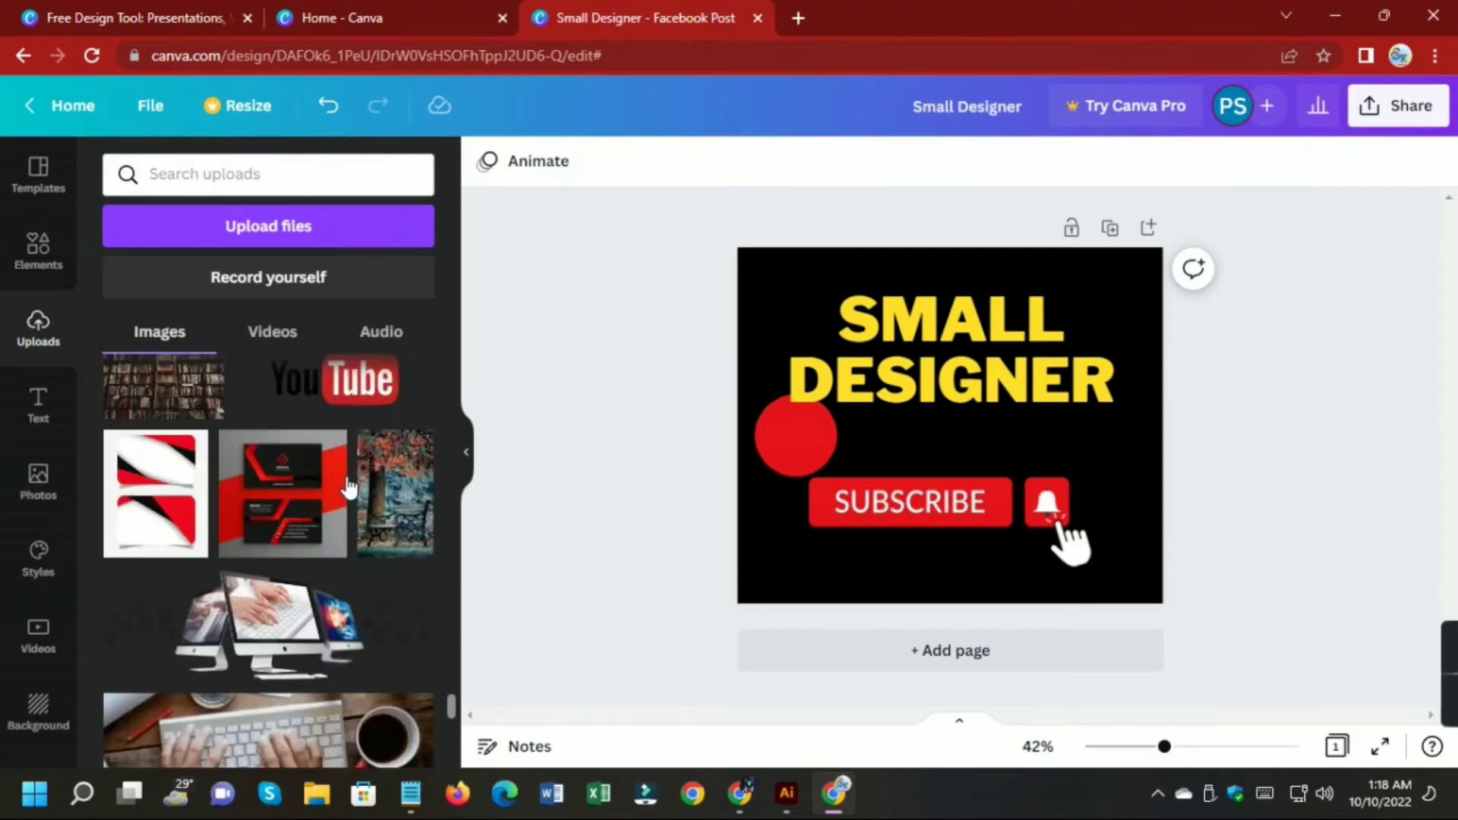
{"action": "scroll", "coordinate": [348, 486], "scroll_direction": "down", "scroll_amount": 10}
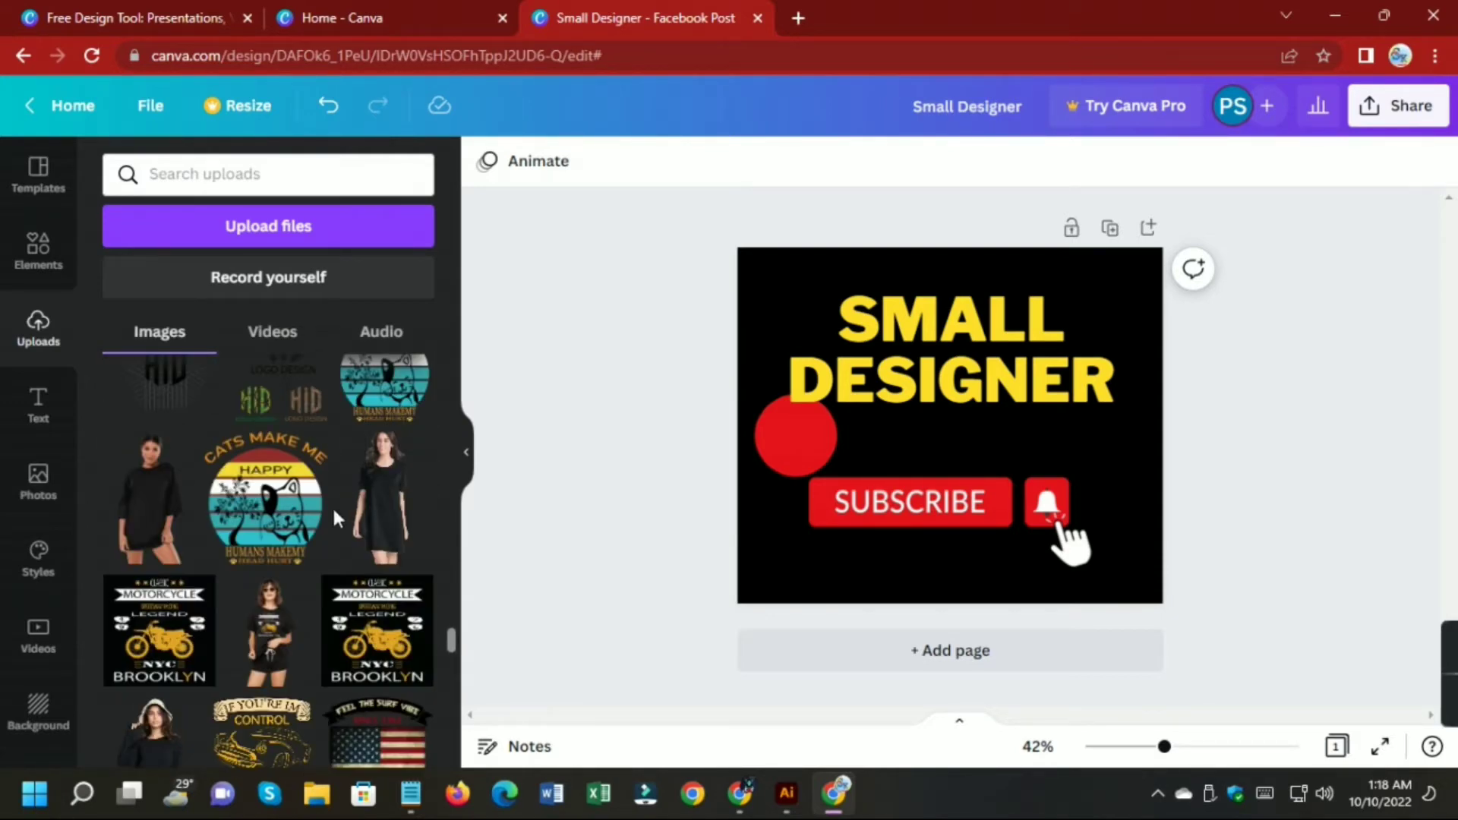
{"action": "scroll", "coordinate": [335, 518], "scroll_direction": "down", "scroll_amount": 10}
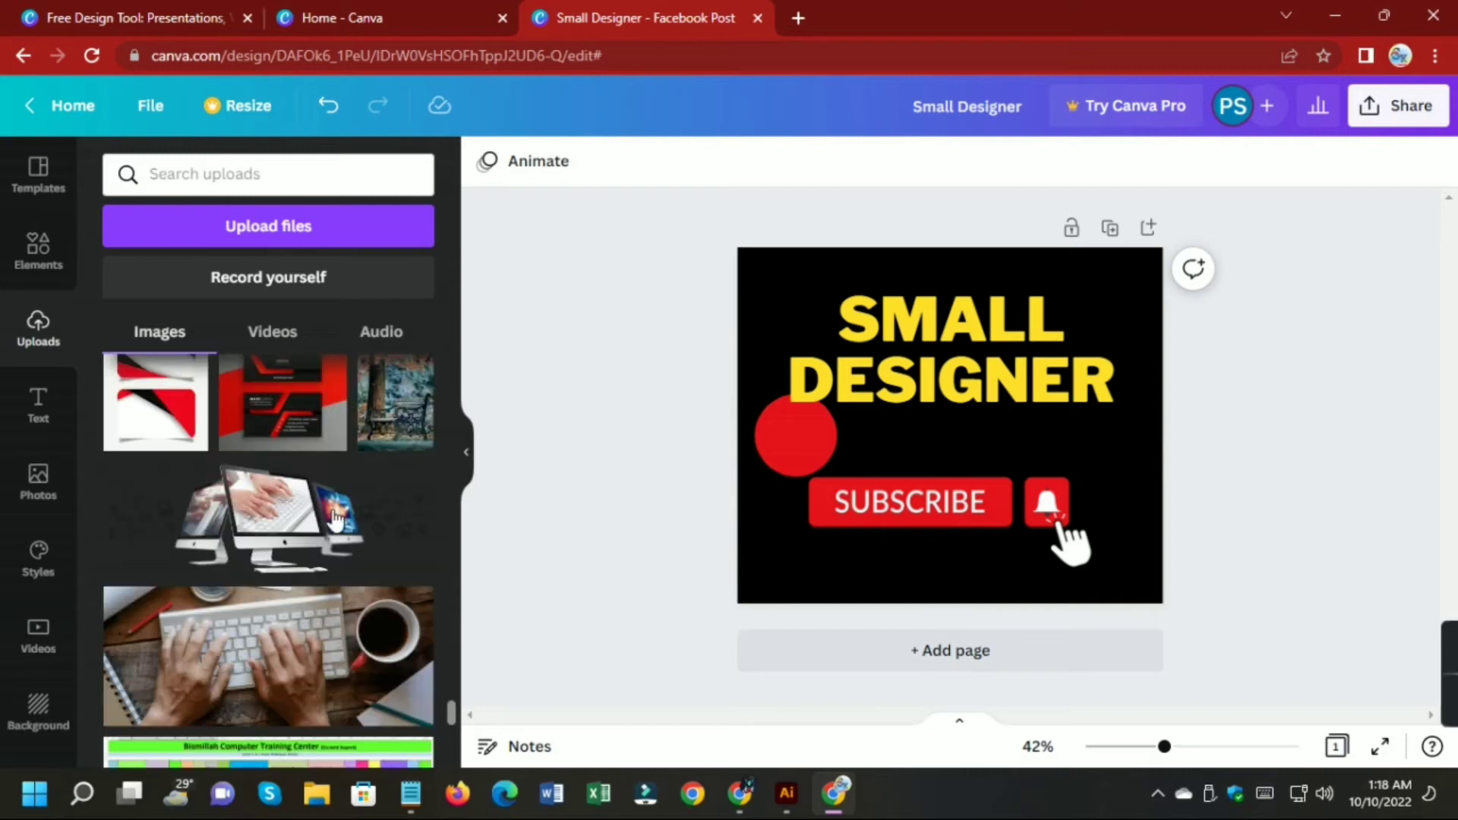
{"action": "scroll", "coordinate": [335, 520], "scroll_direction": "down", "scroll_amount": 5}
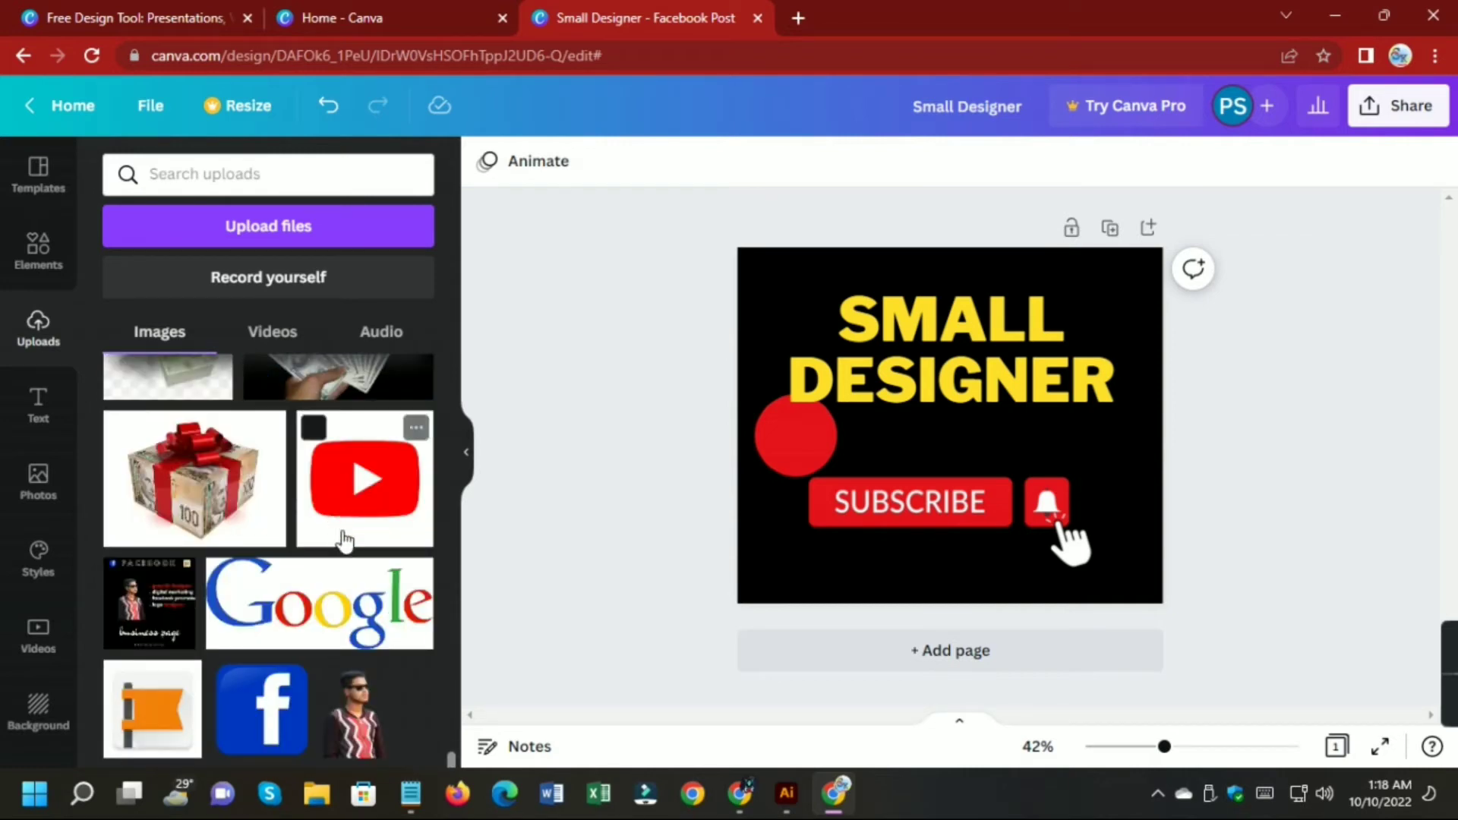
{"action": "left_click", "coordinate": [370, 716]}
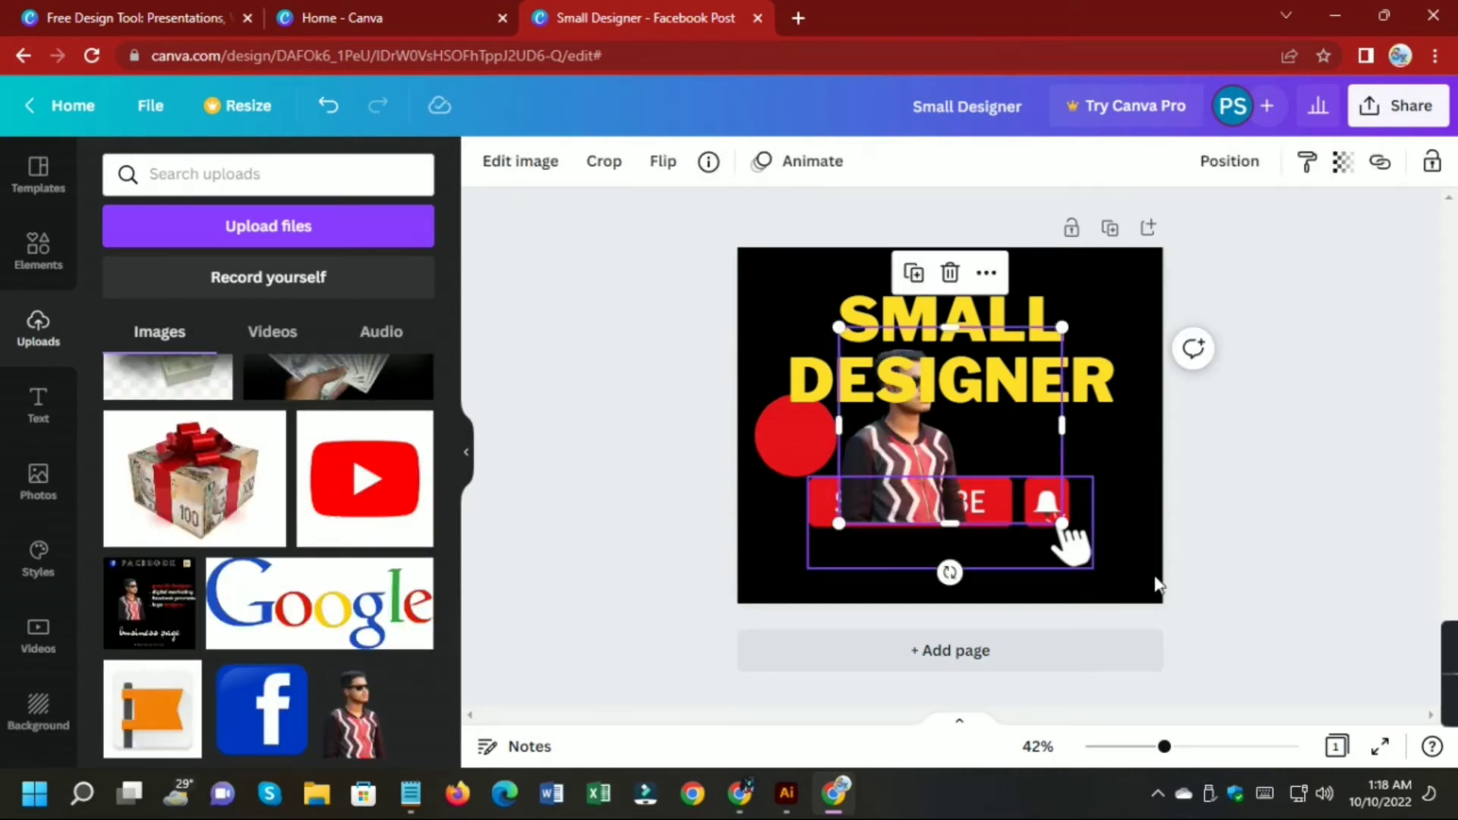
Delete the red circle from the page.
{"action": "left_click", "coordinate": [828, 536]}
{"action": "left_click_drag", "start_coordinate": [793, 448], "coordinate": [721, 450]}
{"action": "key", "text": "Delete"}
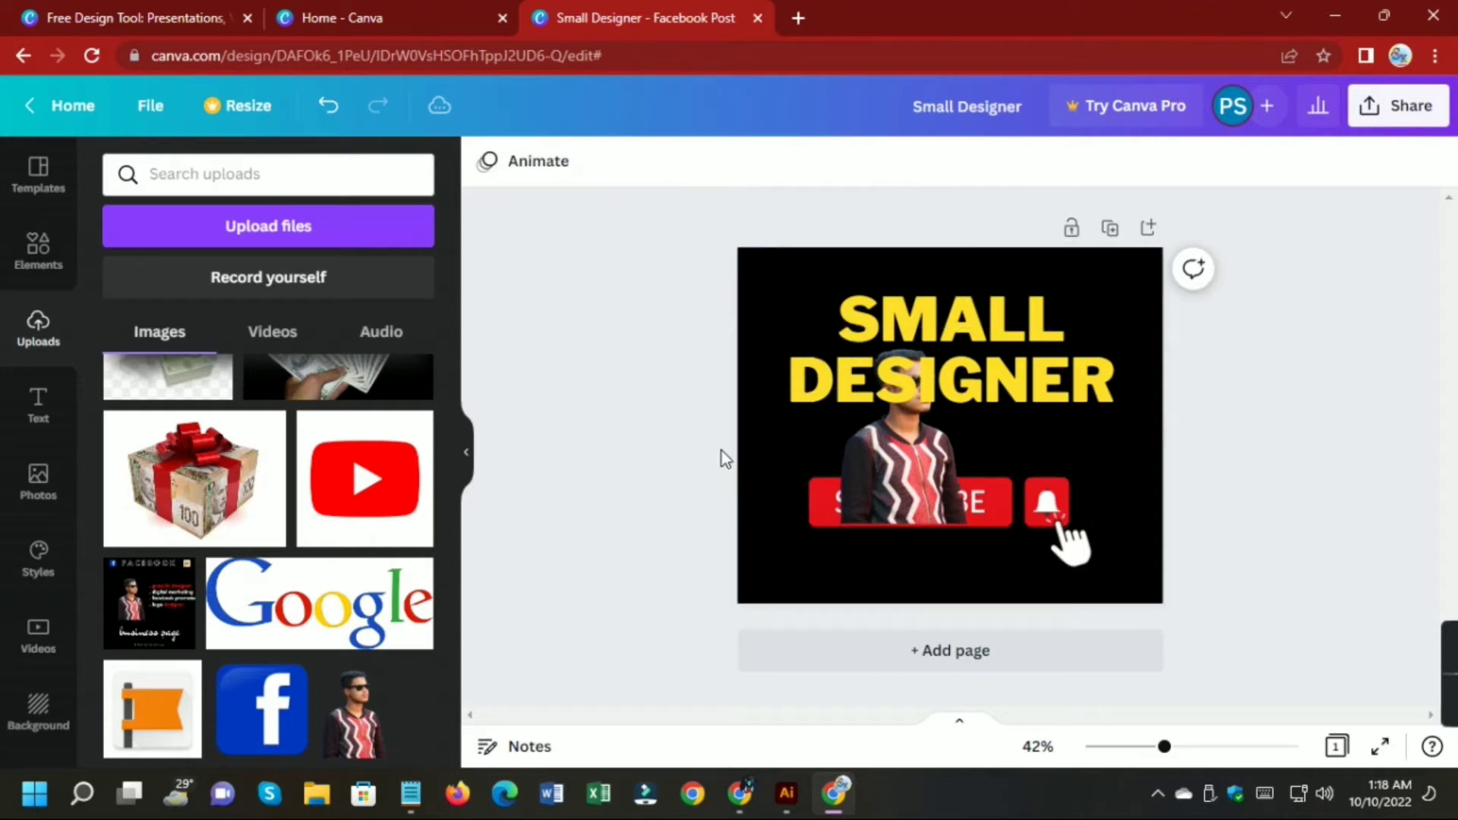
Move the SUBSCRIBE graphic down to the page's lower edge and the man's photo to the page's left side above it.
{"action": "left_click_drag", "start_coordinate": [854, 506], "coordinate": [853, 571]}
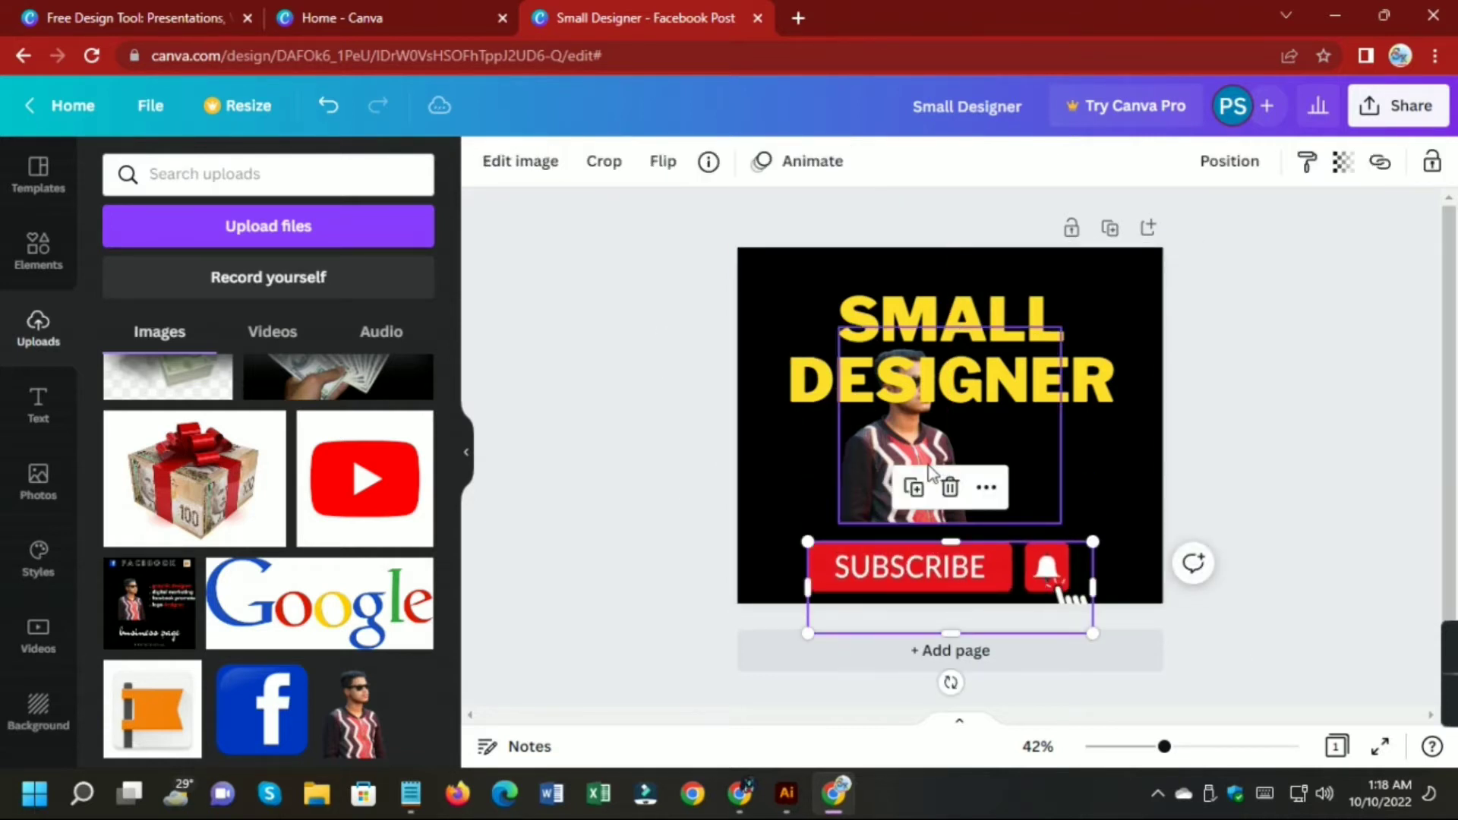
{"action": "left_click_drag", "start_coordinate": [881, 483], "coordinate": [794, 501]}
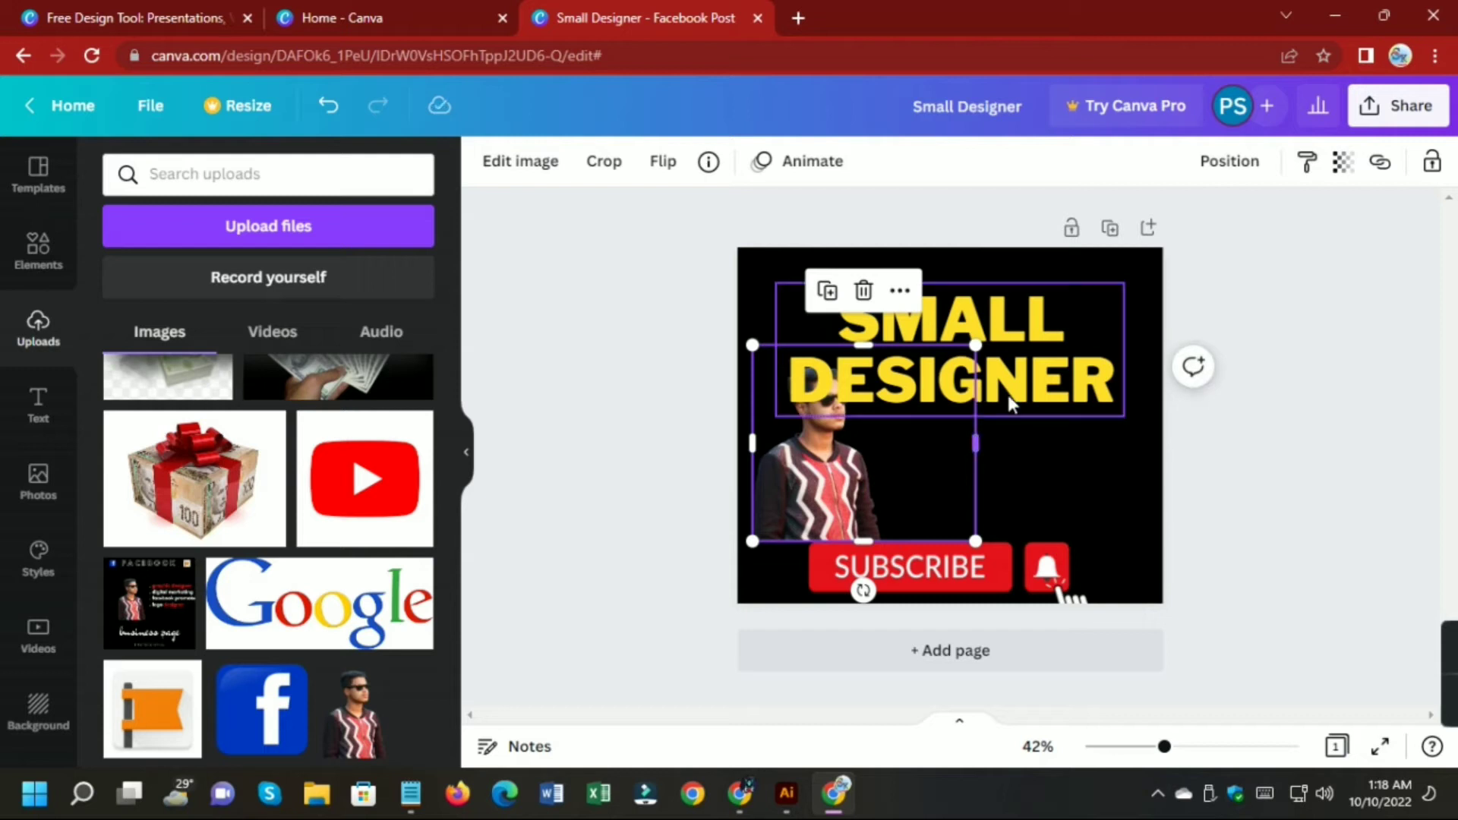
Shrink the SMALL DESIGNER heading to size 81, place it to the right of the man, and enlarge his photo above the SUBSCRIBE graphic.
{"action": "left_click", "coordinate": [1094, 401]}
{"action": "left_click_drag", "start_coordinate": [1124, 416], "coordinate": [1118, 461]}
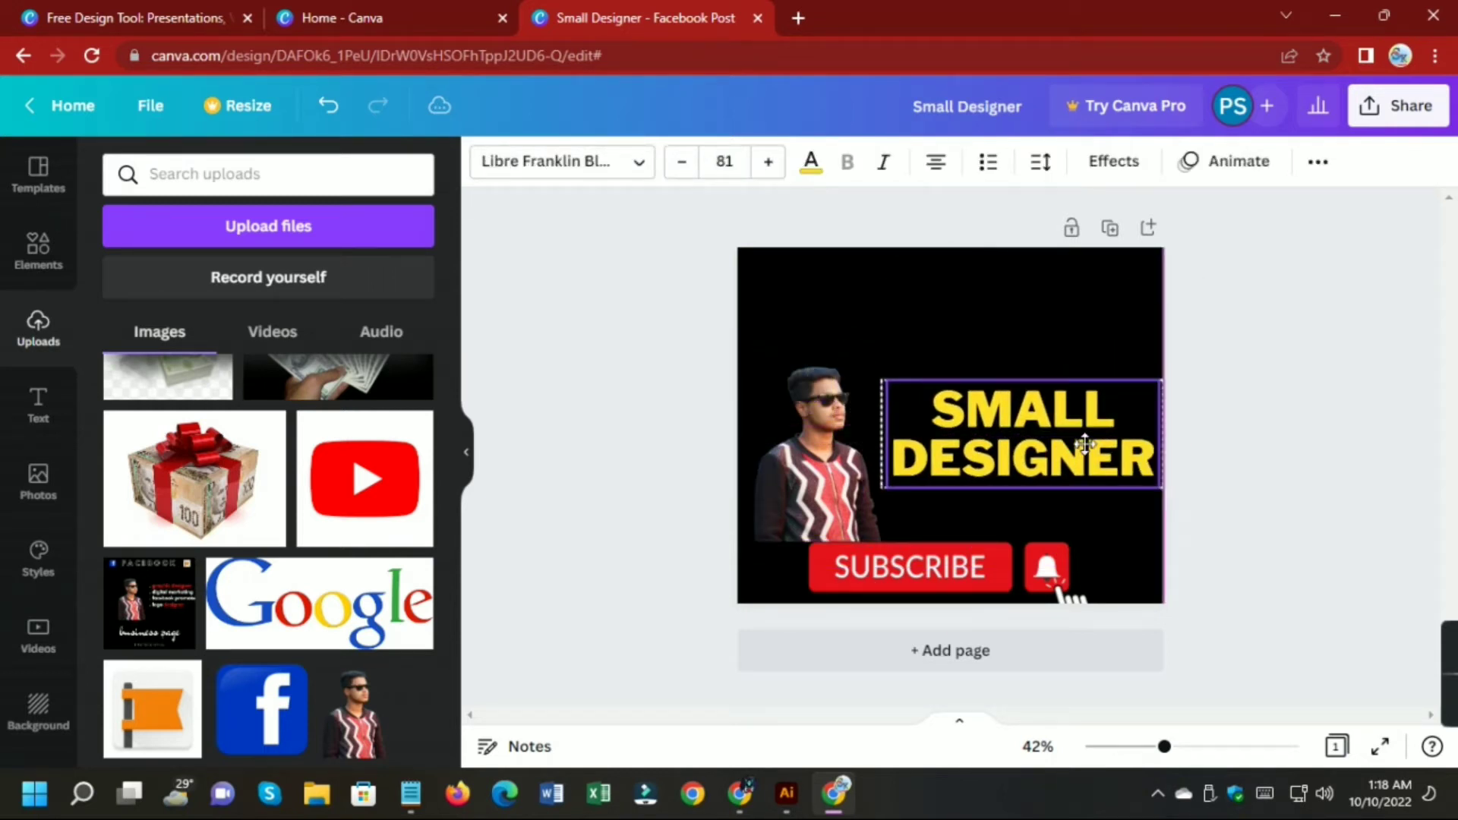
{"action": "left_click", "coordinate": [808, 414]}
{"action": "left_click_drag", "start_coordinate": [764, 352], "coordinate": [743, 335]}
{"action": "left_click_drag", "start_coordinate": [814, 485], "coordinate": [827, 486]}
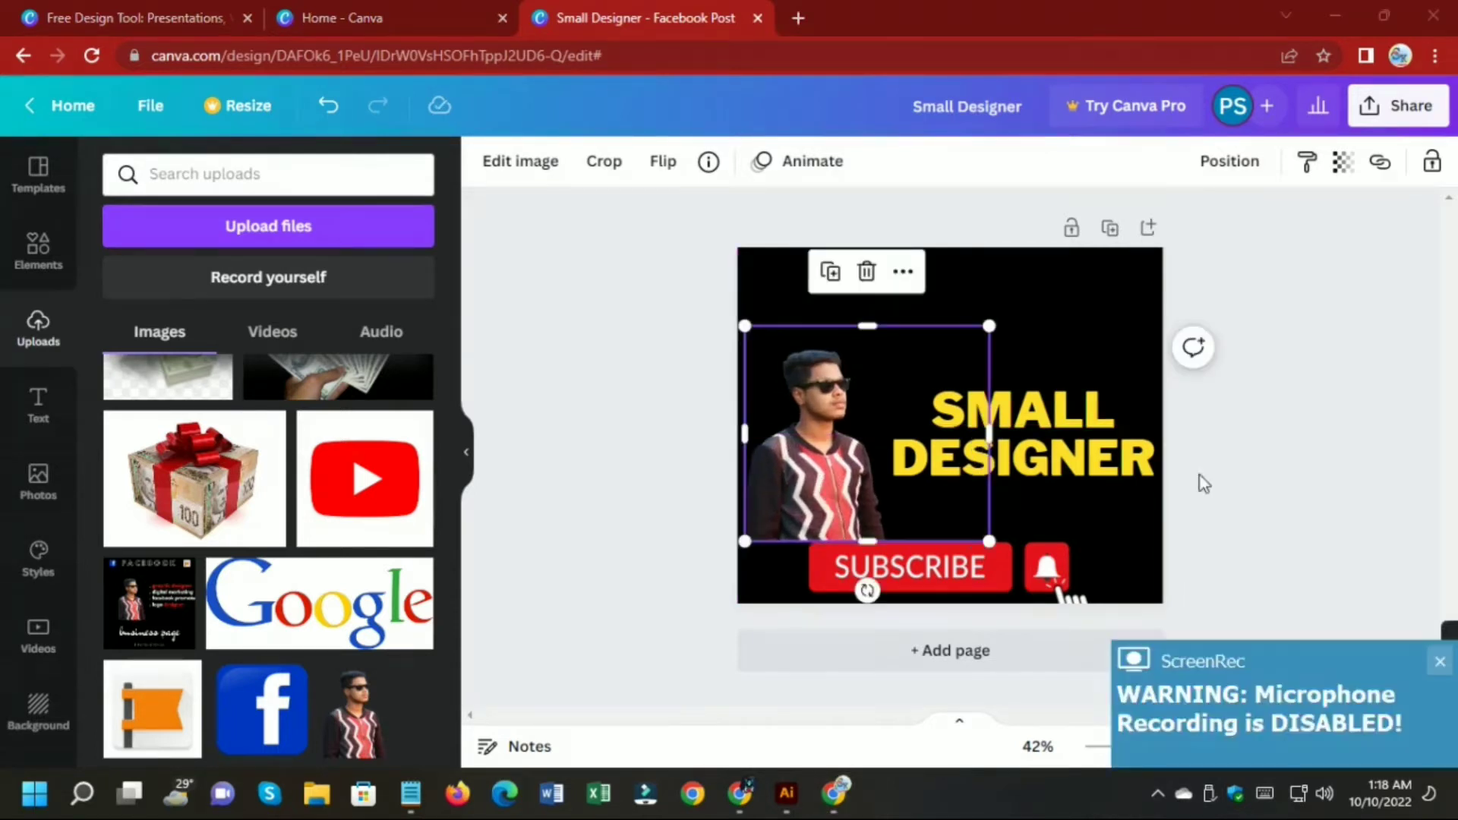
{"action": "left_click_drag", "start_coordinate": [989, 325], "coordinate": [1032, 290]}
{"action": "left_click", "coordinate": [1195, 316]}
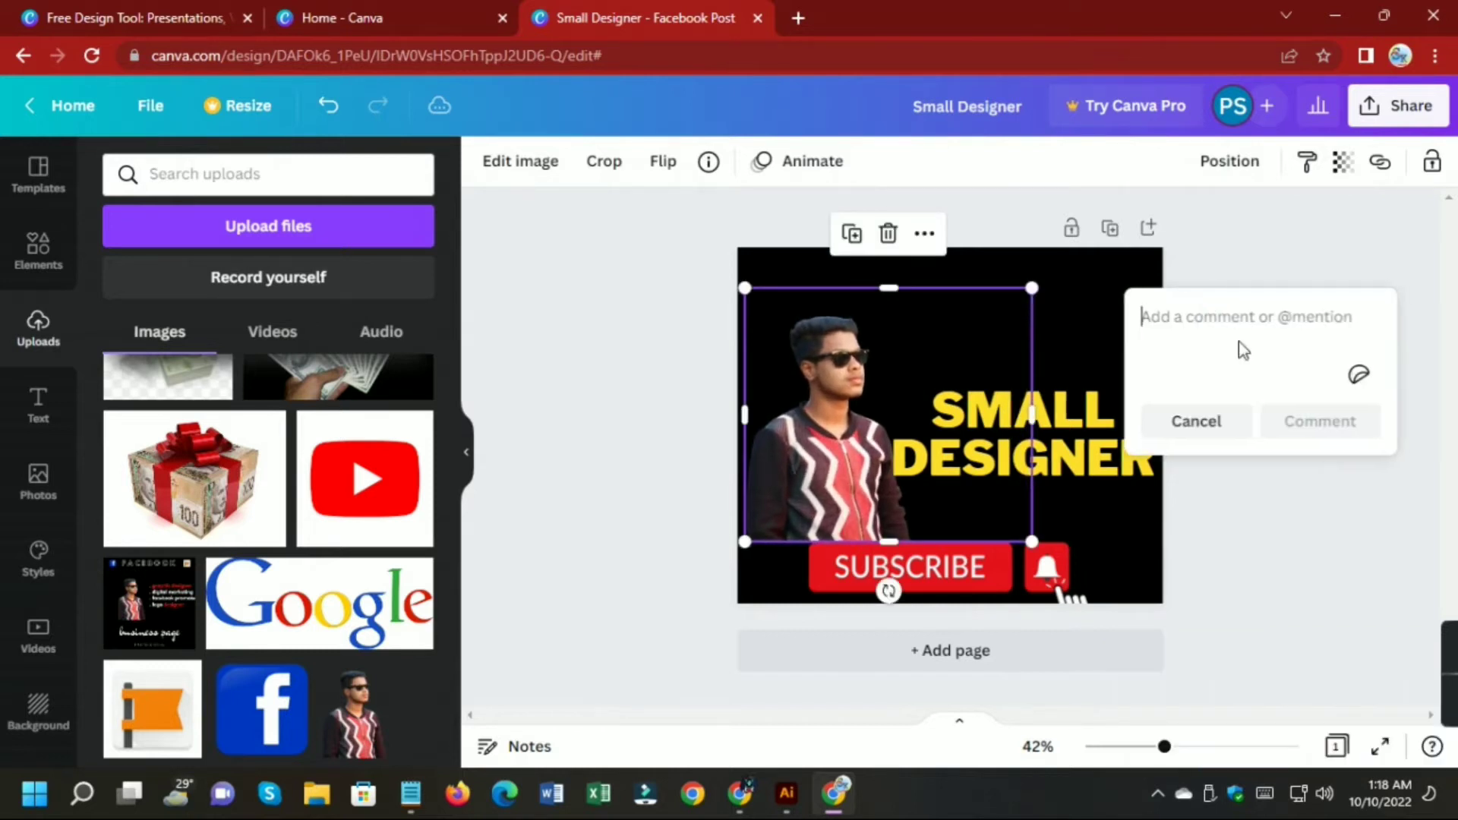
{"action": "left_click", "coordinate": [1236, 592]}
{"action": "left_click", "coordinate": [1236, 592]}
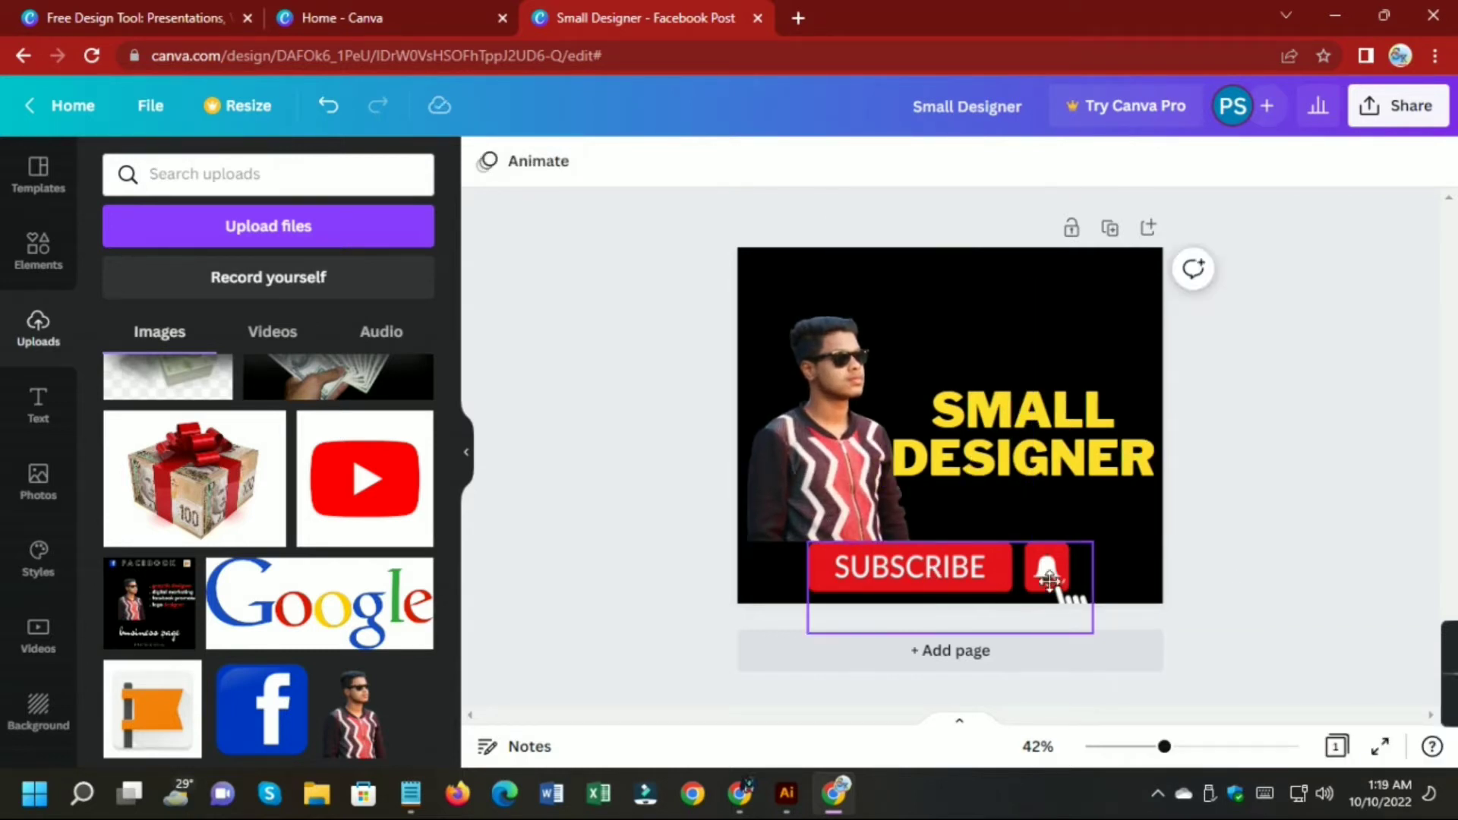
Move the SUBSCRIBE graphic partly past the page's right edge, and enlarge the man's photo and seat it in the page's lower-left corner.
{"action": "left_click_drag", "start_coordinate": [1050, 583], "coordinate": [1227, 553]}
{"action": "left_click", "coordinate": [818, 524]}
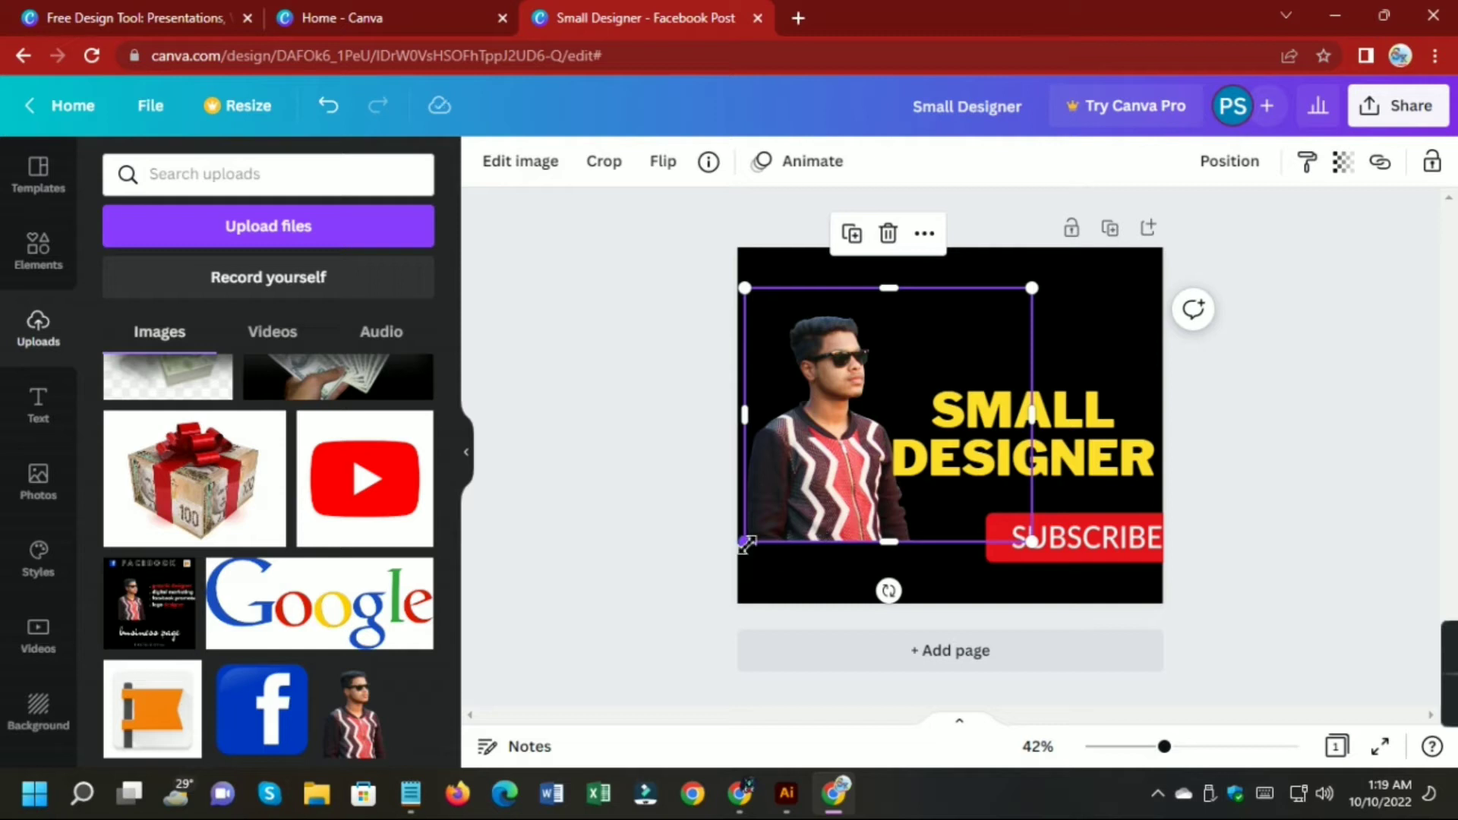
{"action": "left_click_drag", "start_coordinate": [747, 543], "coordinate": [722, 561]}
{"action": "left_click_drag", "start_coordinate": [855, 517], "coordinate": [849, 565]}
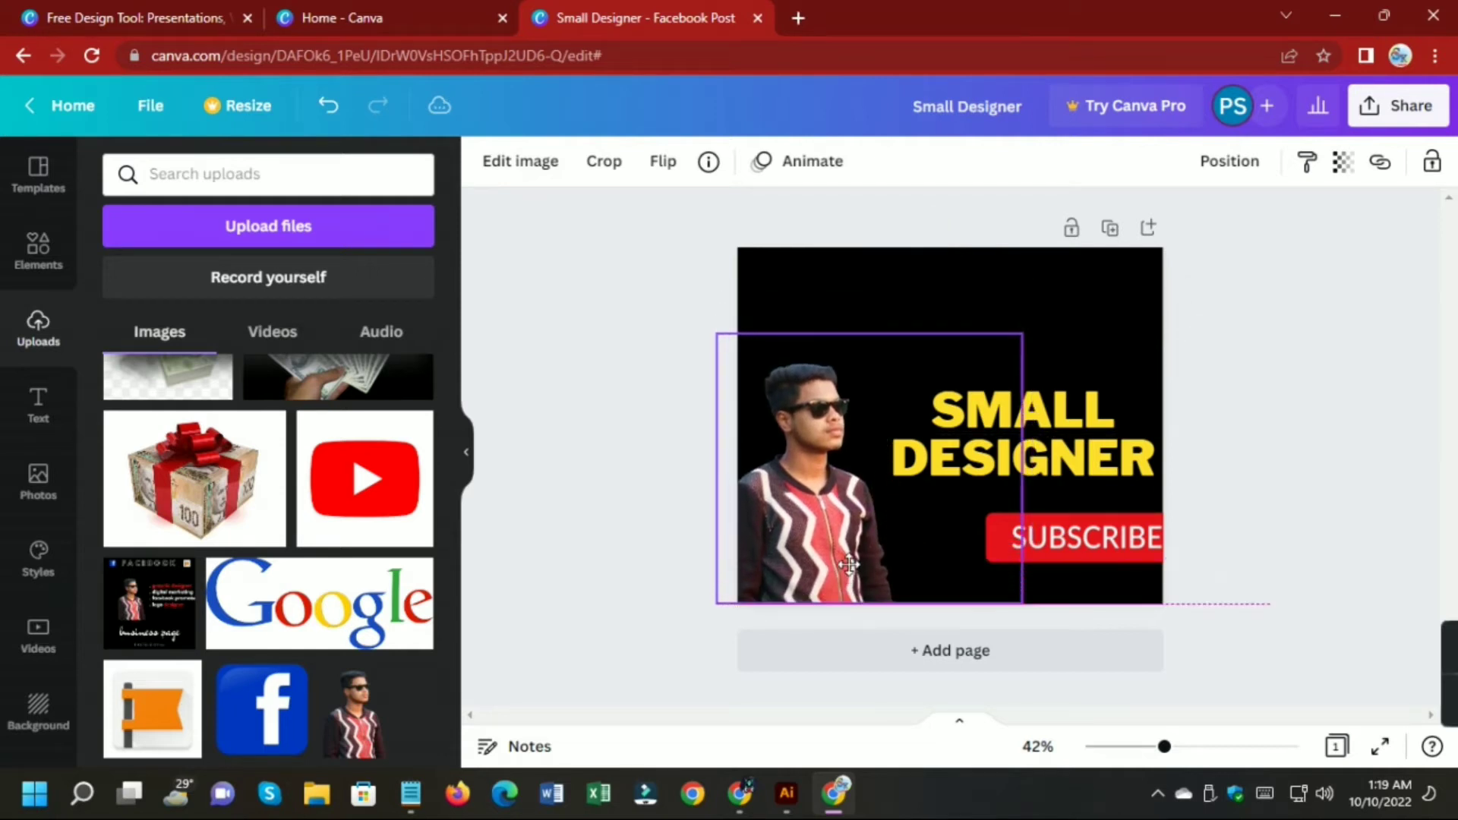
{"action": "left_click_drag", "start_coordinate": [1025, 335], "coordinate": [1047, 312]}
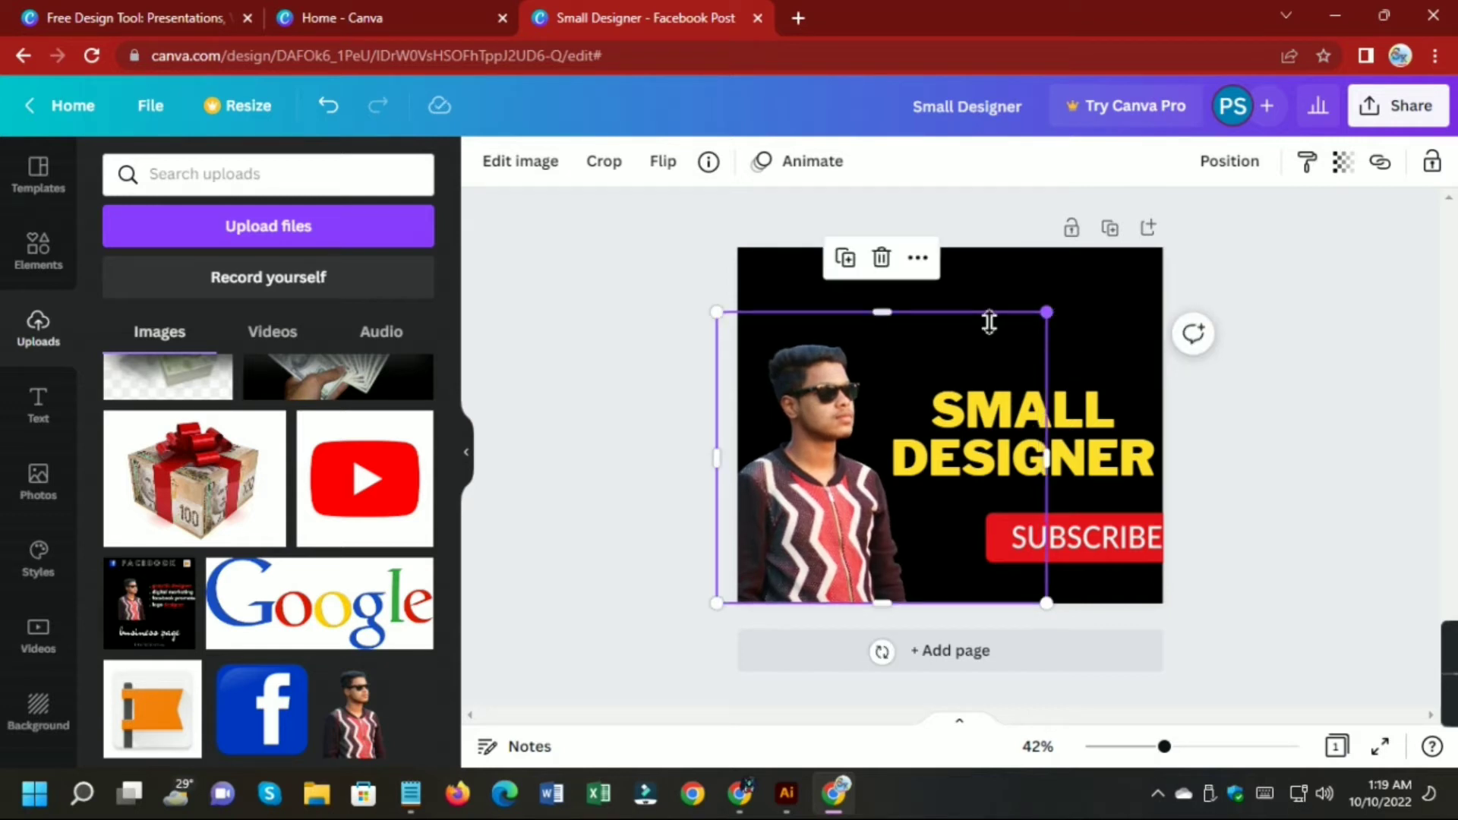
Nudge the man's photo slightly to the right and enlarge it from its upper-right corner, keeping its base on the page's lower edge.
{"action": "left_click", "coordinate": [513, 433]}
{"action": "left_click", "coordinate": [794, 548]}
{"action": "key", "text": "Right"}
{"action": "key", "text": "Right"}
{"action": "key", "text": "Right"}
{"action": "key", "text": "Right"}
{"action": "key", "text": "Right"}
{"action": "key", "text": "Right"}
{"action": "key", "text": "Right"}
{"action": "key", "text": "Right"}
{"action": "key", "text": "Right"}
{"action": "key", "text": "Right"}
{"action": "key", "text": "Right"}
{"action": "key", "text": "Right"}
{"action": "key", "text": "Right"}
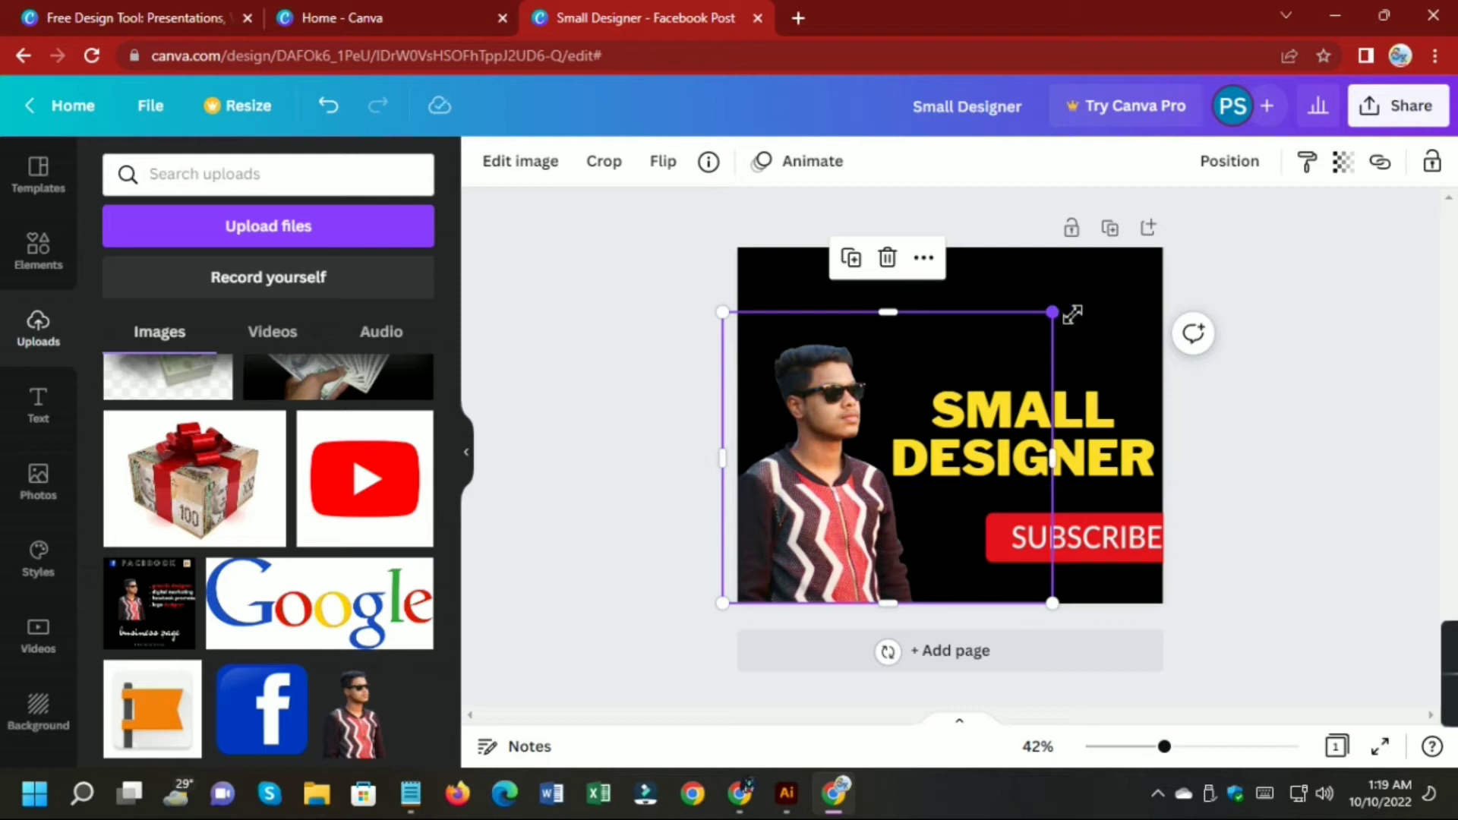
{"action": "left_click_drag", "start_coordinate": [1055, 312], "coordinate": [1091, 290]}
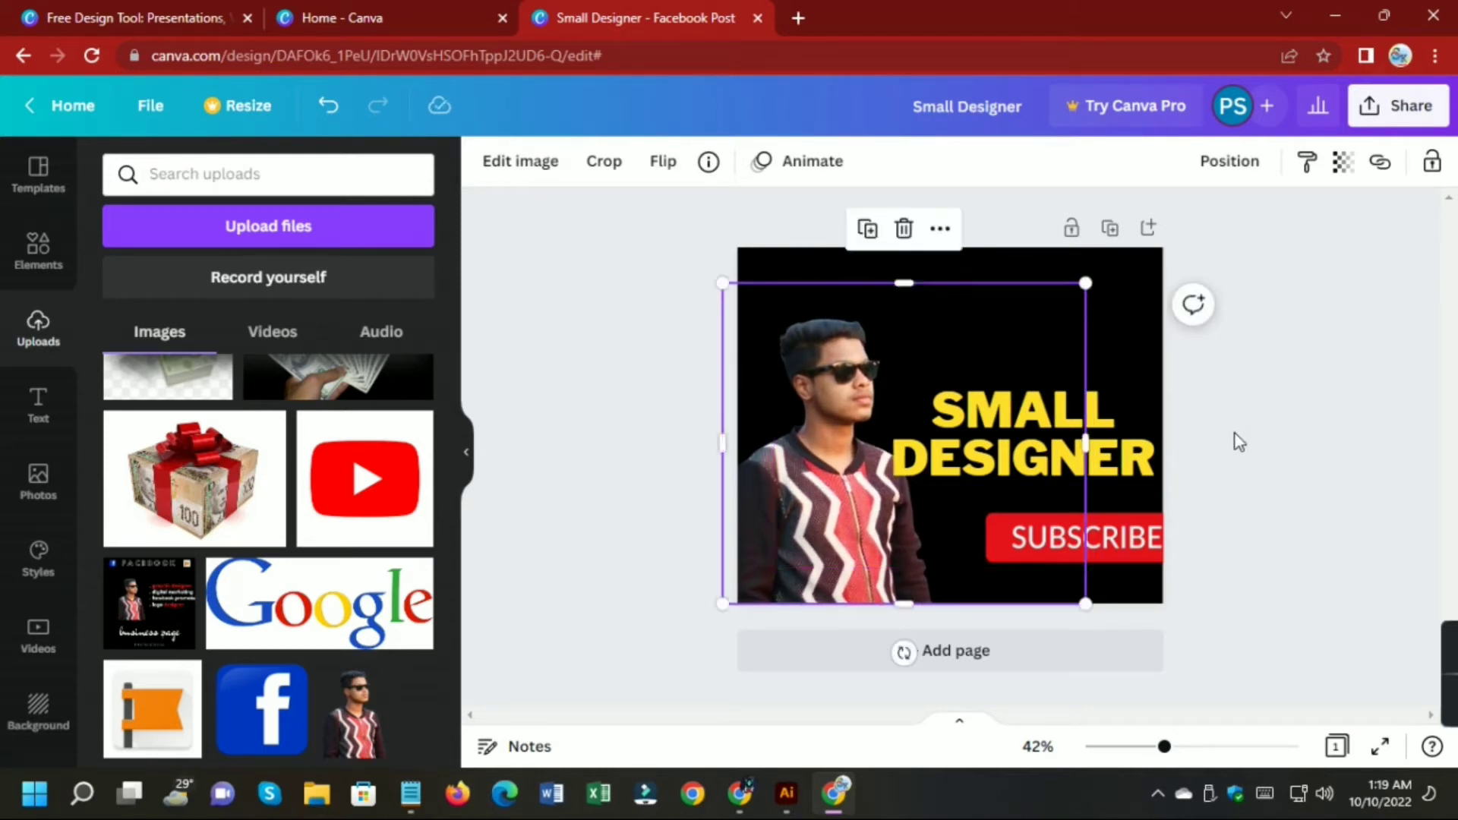
Shrink the heading to size 70.8 beside the man's face, and move the SUBSCRIBE graphic completely off the page.
{"action": "left_click", "coordinate": [1225, 454]}
{"action": "left_click_drag", "start_coordinate": [1090, 458], "coordinate": [1126, 428]}
{"action": "mouse_move", "coordinate": [1035, 400]}
{"action": "left_mouse_down"}
{"action": "mouse_move", "coordinate": [1051, 378]}
{"action": "mouse_move", "coordinate": [1052, 406]}
{"action": "left_mouse_up"}
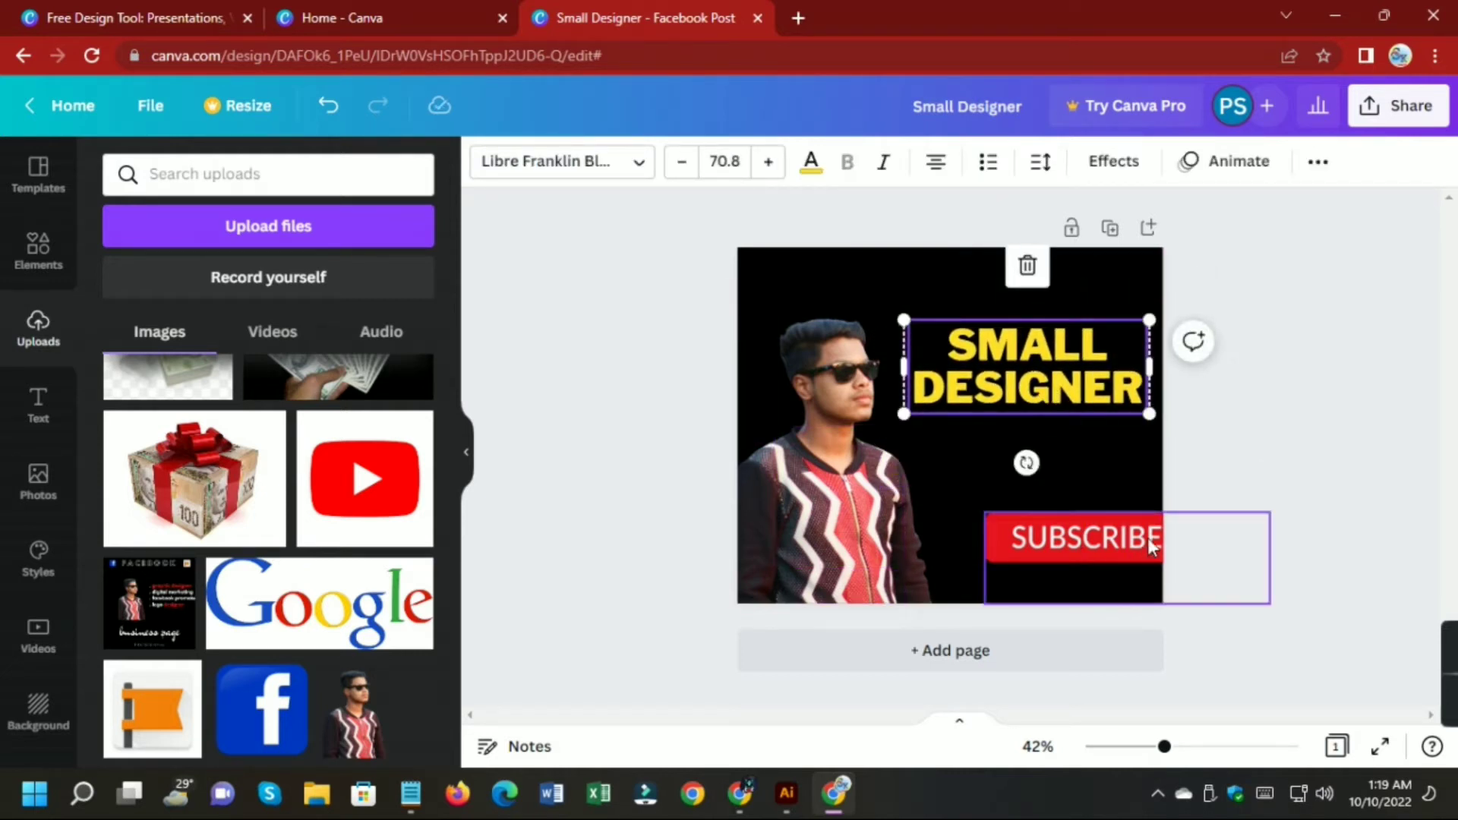
{"action": "left_click_drag", "start_coordinate": [1147, 538], "coordinate": [1408, 391]}
Move the heading to the page's lower right beside the man's jacket and shrink its text to size 62.5.
{"action": "left_click", "coordinate": [960, 413]}
{"action": "left_click_drag", "start_coordinate": [992, 407], "coordinate": [1014, 550]}
{"action": "left_click_drag", "start_coordinate": [1162, 579], "coordinate": [1128, 567]}
{"action": "left_click_drag", "start_coordinate": [1028, 542], "coordinate": [1030, 548]}
{"action": "left_click", "coordinate": [1259, 617]}
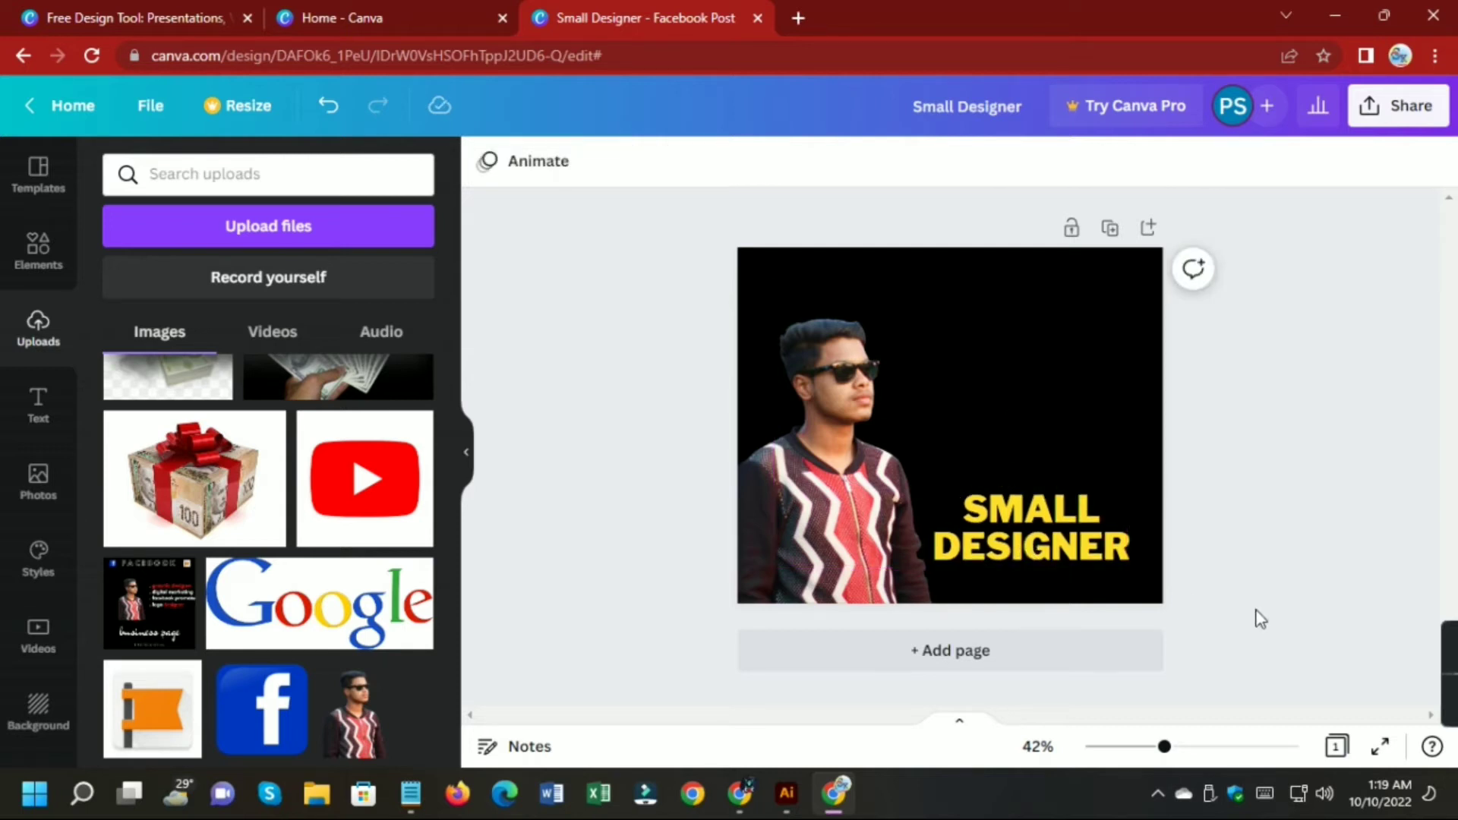
Add the uploaded Facebook logo, shrink it to about half its size and place it just above the heading.
{"action": "left_click", "coordinate": [257, 706]}
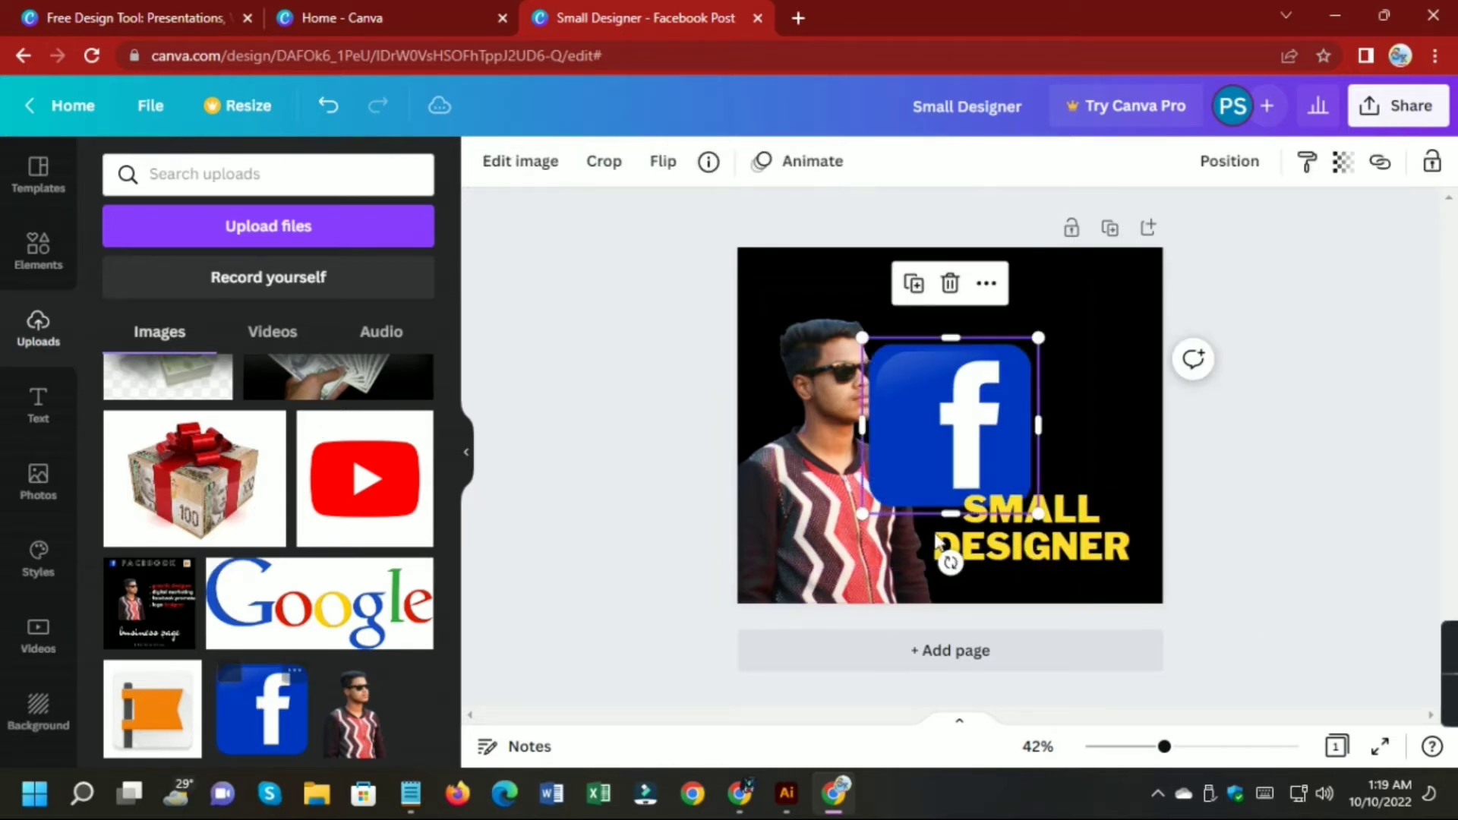
{"action": "left_click_drag", "start_coordinate": [1041, 521], "coordinate": [972, 468]}
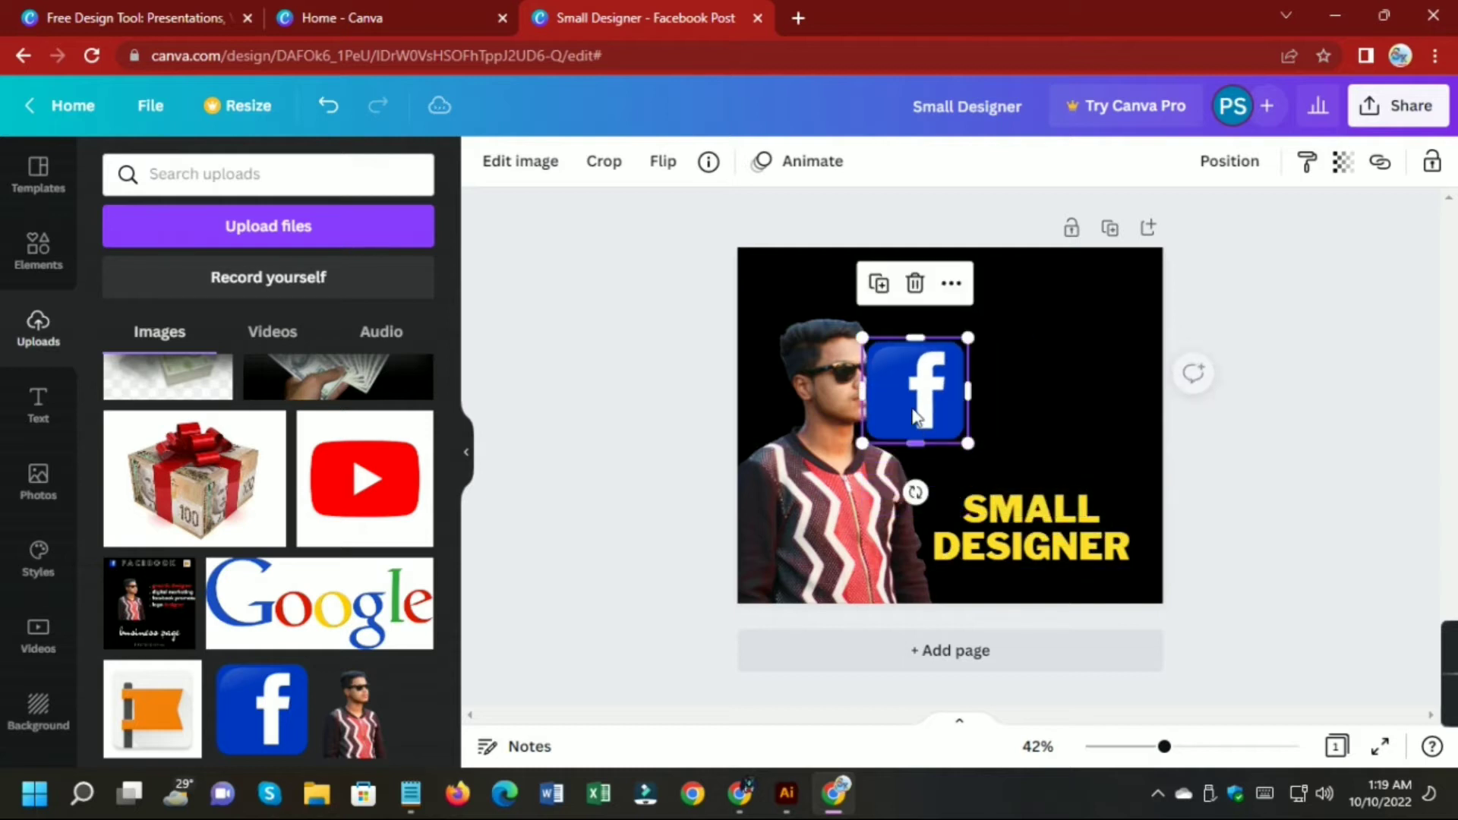
{"action": "left_click_drag", "start_coordinate": [924, 393], "coordinate": [1029, 440]}
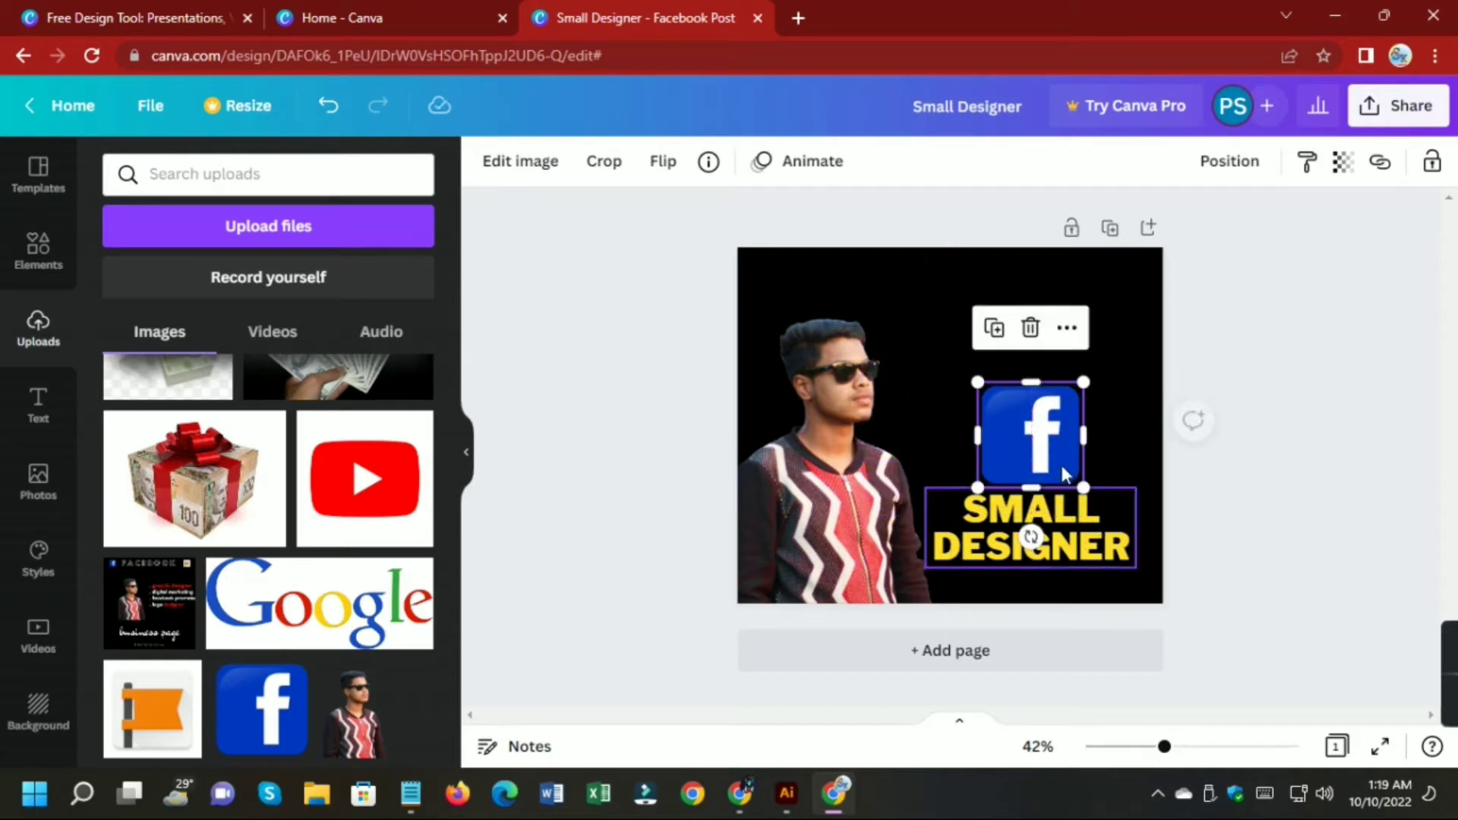
{"action": "left_click_drag", "start_coordinate": [1083, 486], "coordinate": [1073, 483]}
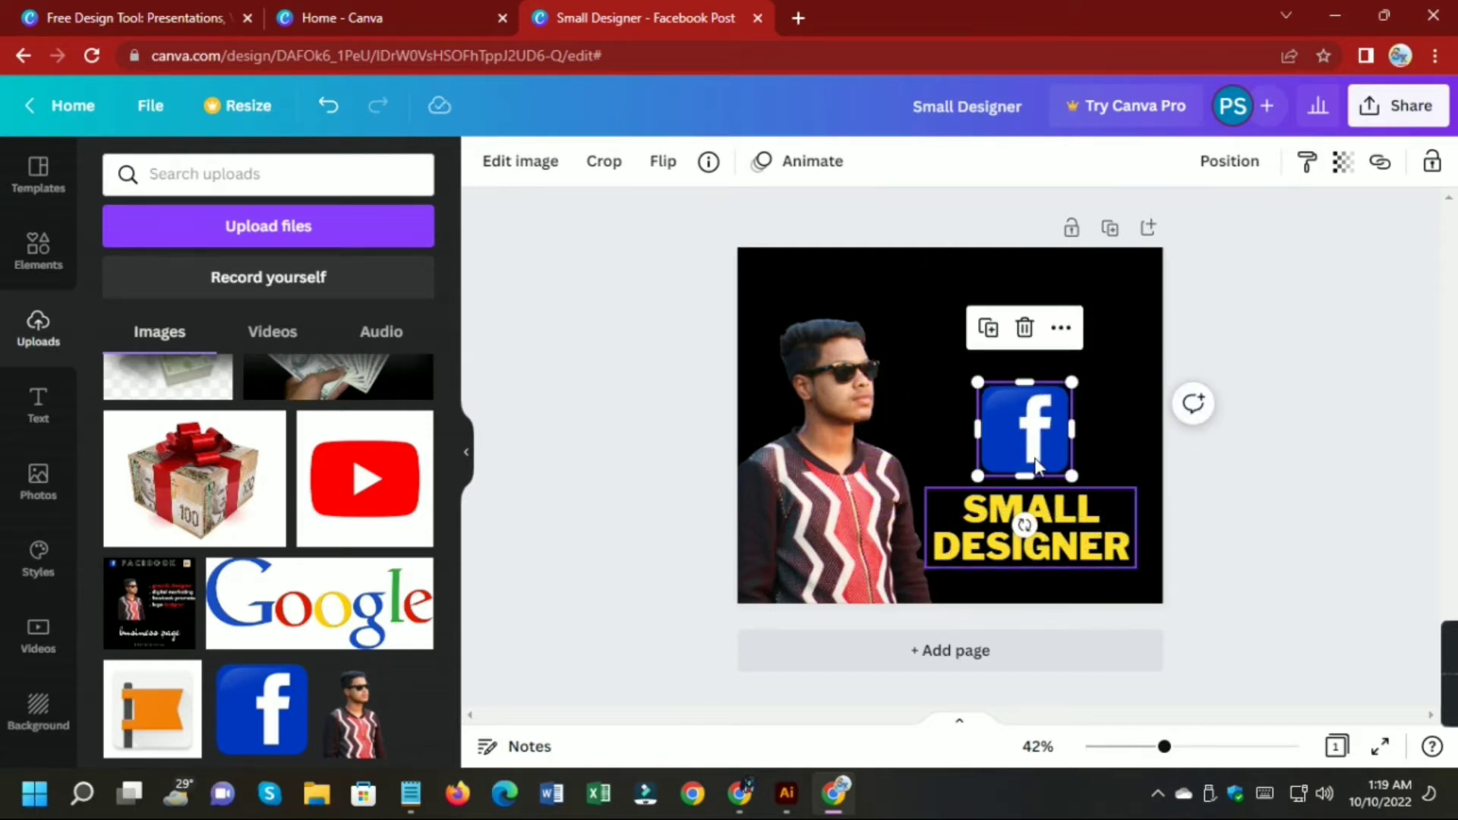
{"action": "left_click", "coordinate": [1039, 501]}
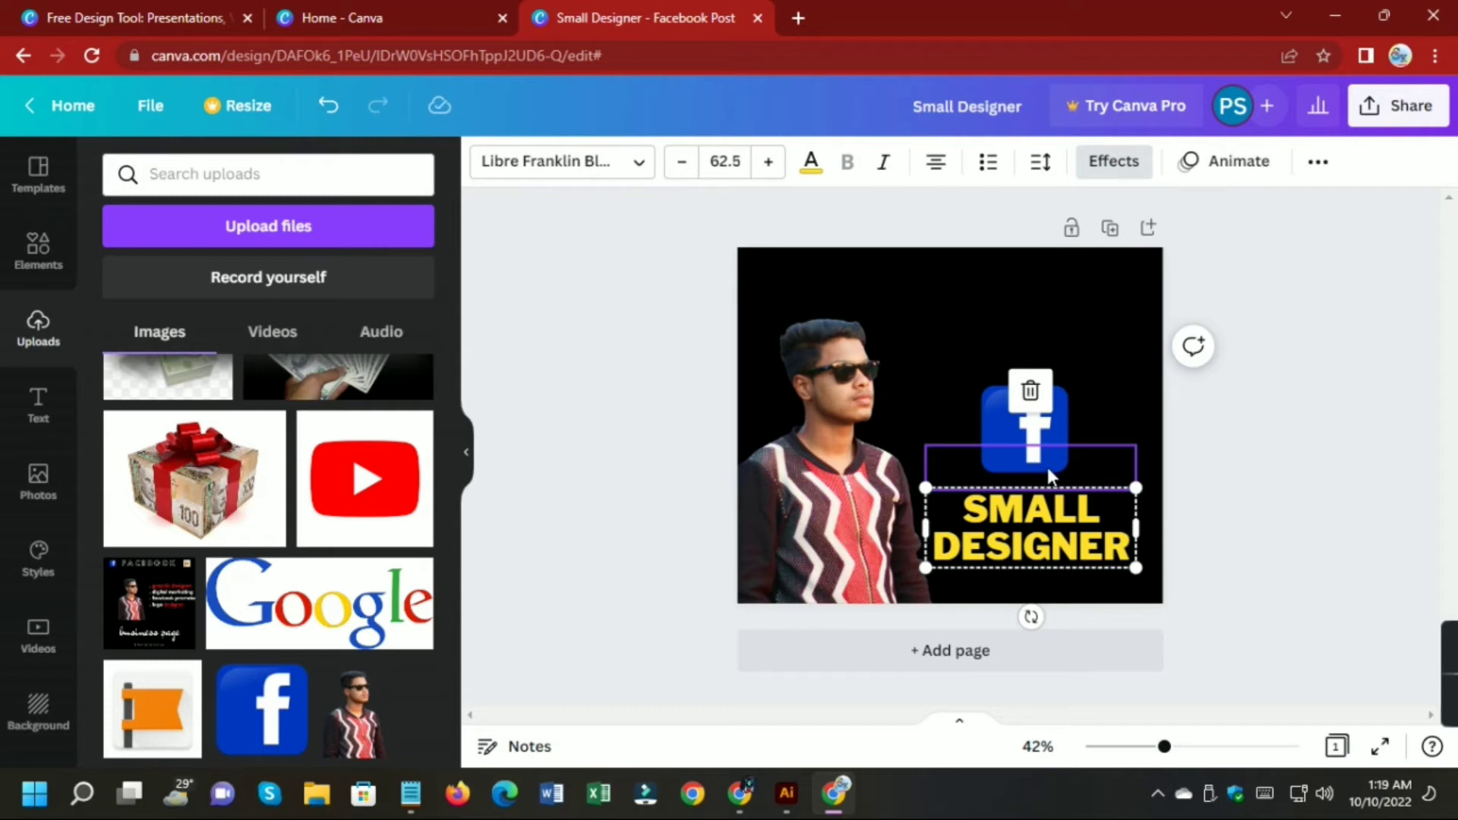
{"action": "left_click", "coordinate": [1292, 538]}
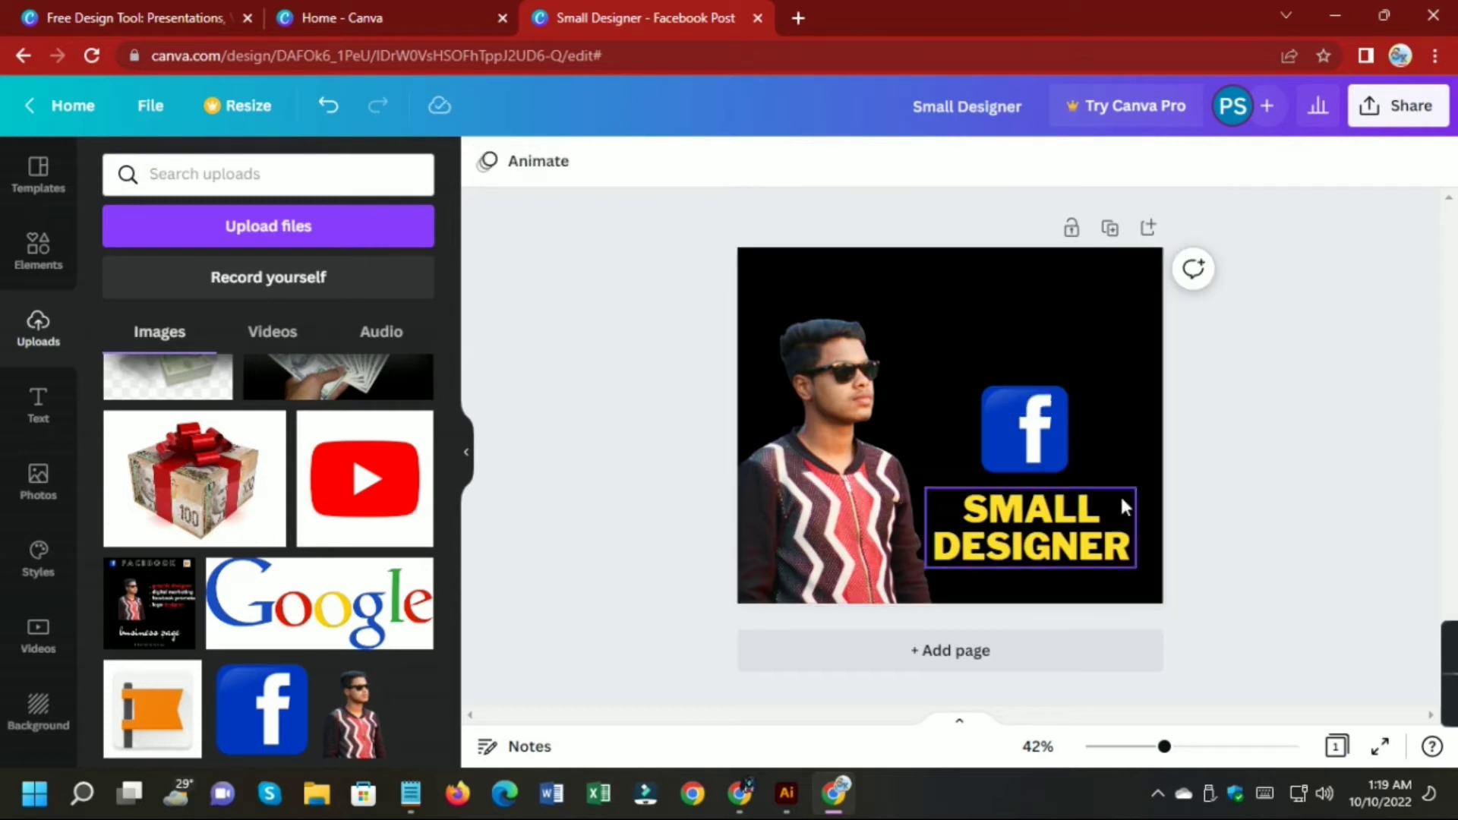
Undo the shift of the man's photo and lock the photo in place.
{"action": "left_click", "coordinate": [1073, 440]}
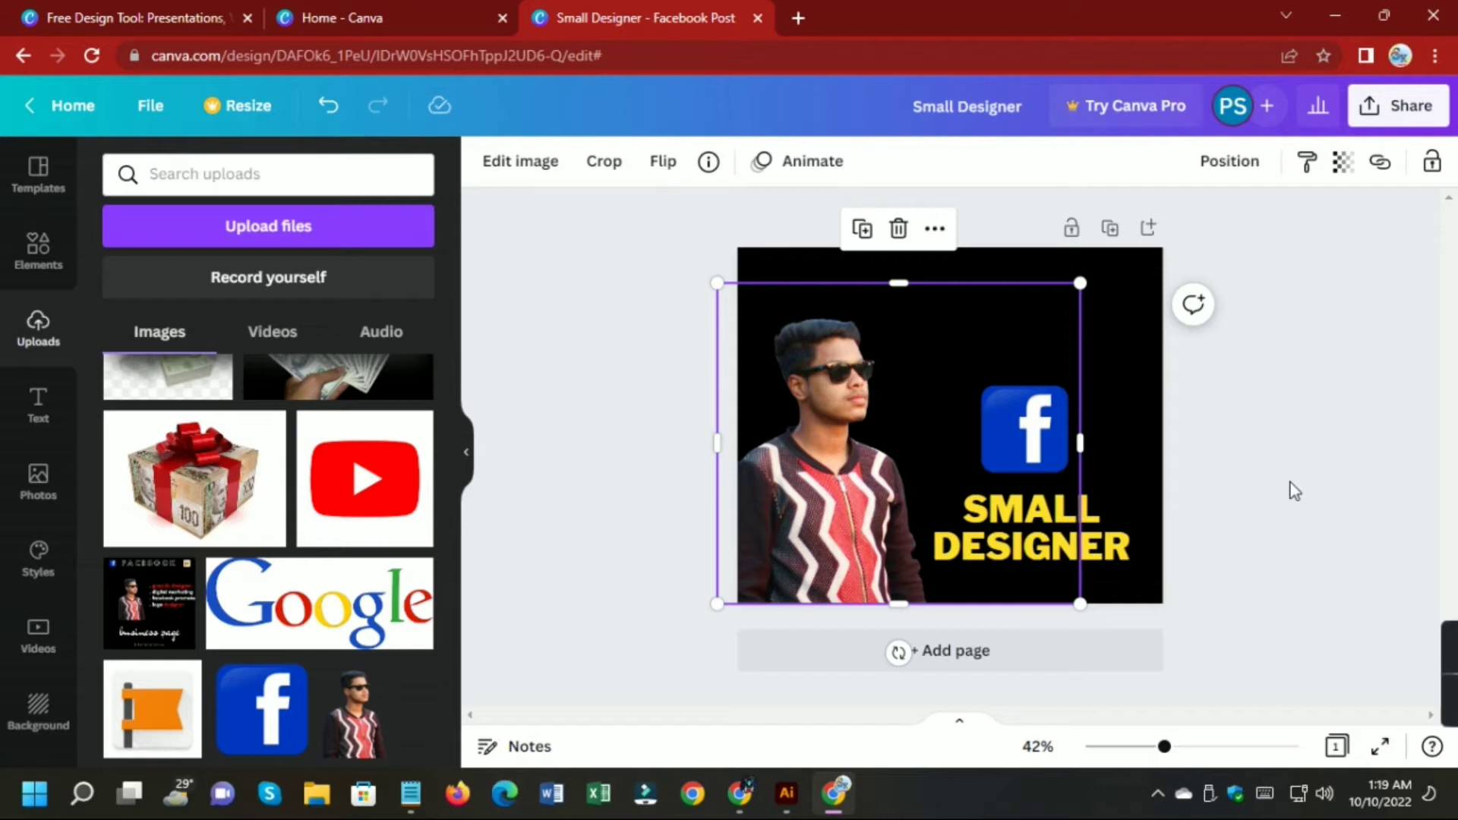
{"action": "key", "text": "ctrl+z"}
{"action": "left_click", "coordinate": [784, 502]}
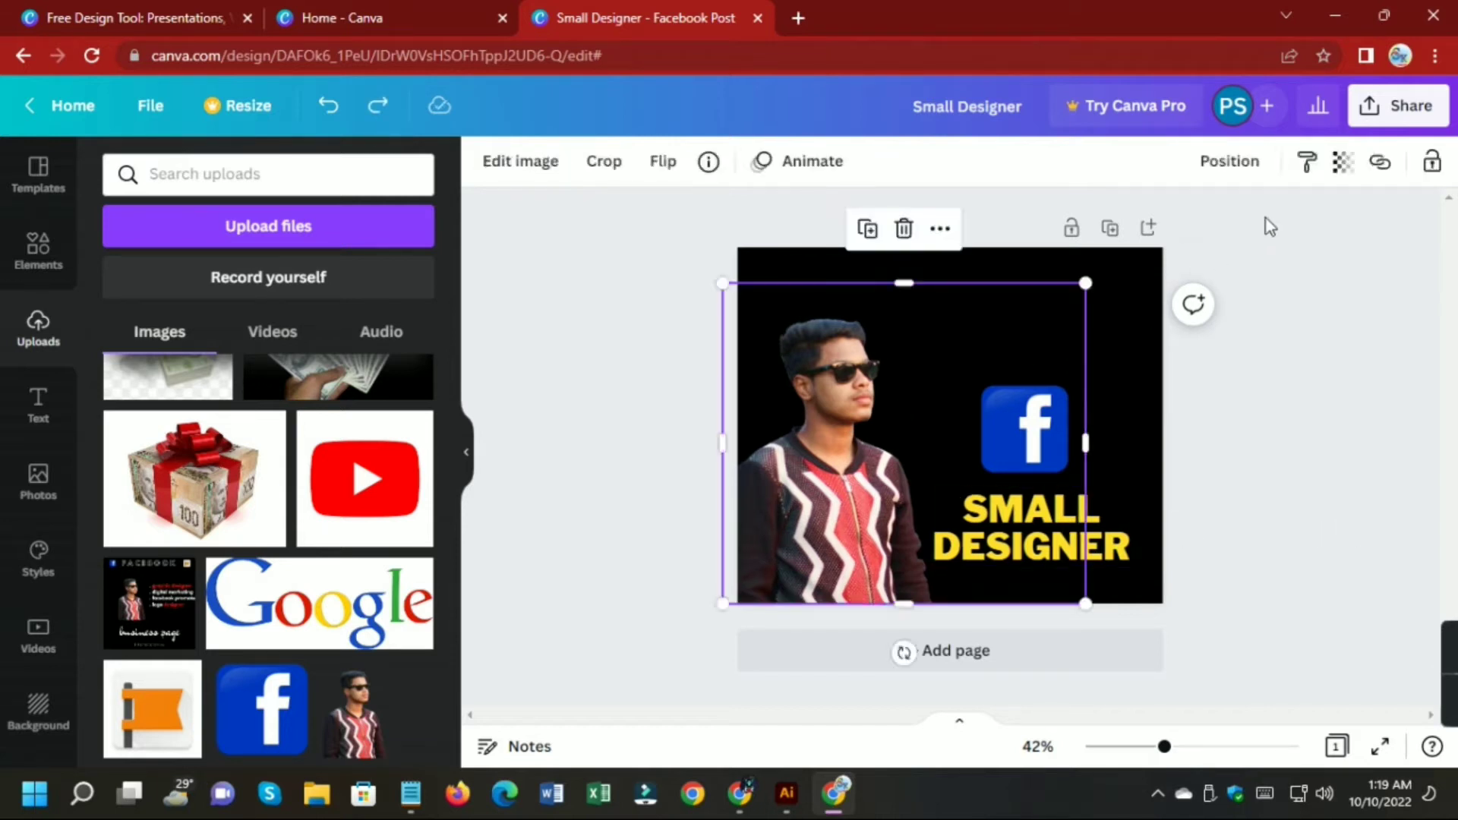
{"action": "left_click", "coordinate": [1432, 162]}
{"action": "left_click", "coordinate": [693, 495]}
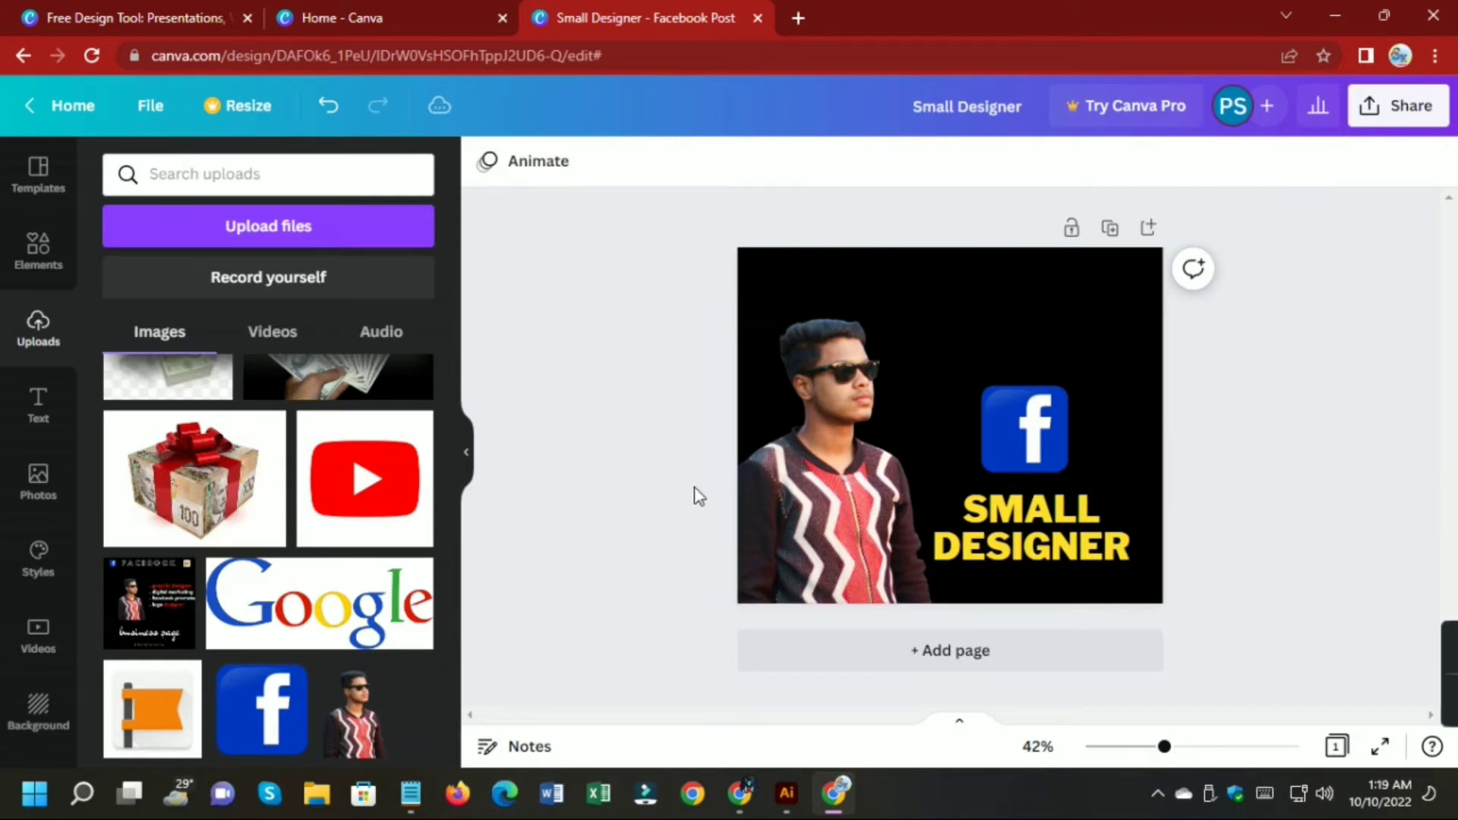
{"action": "left_click", "coordinate": [758, 495]}
{"action": "left_click", "coordinate": [1266, 478]}
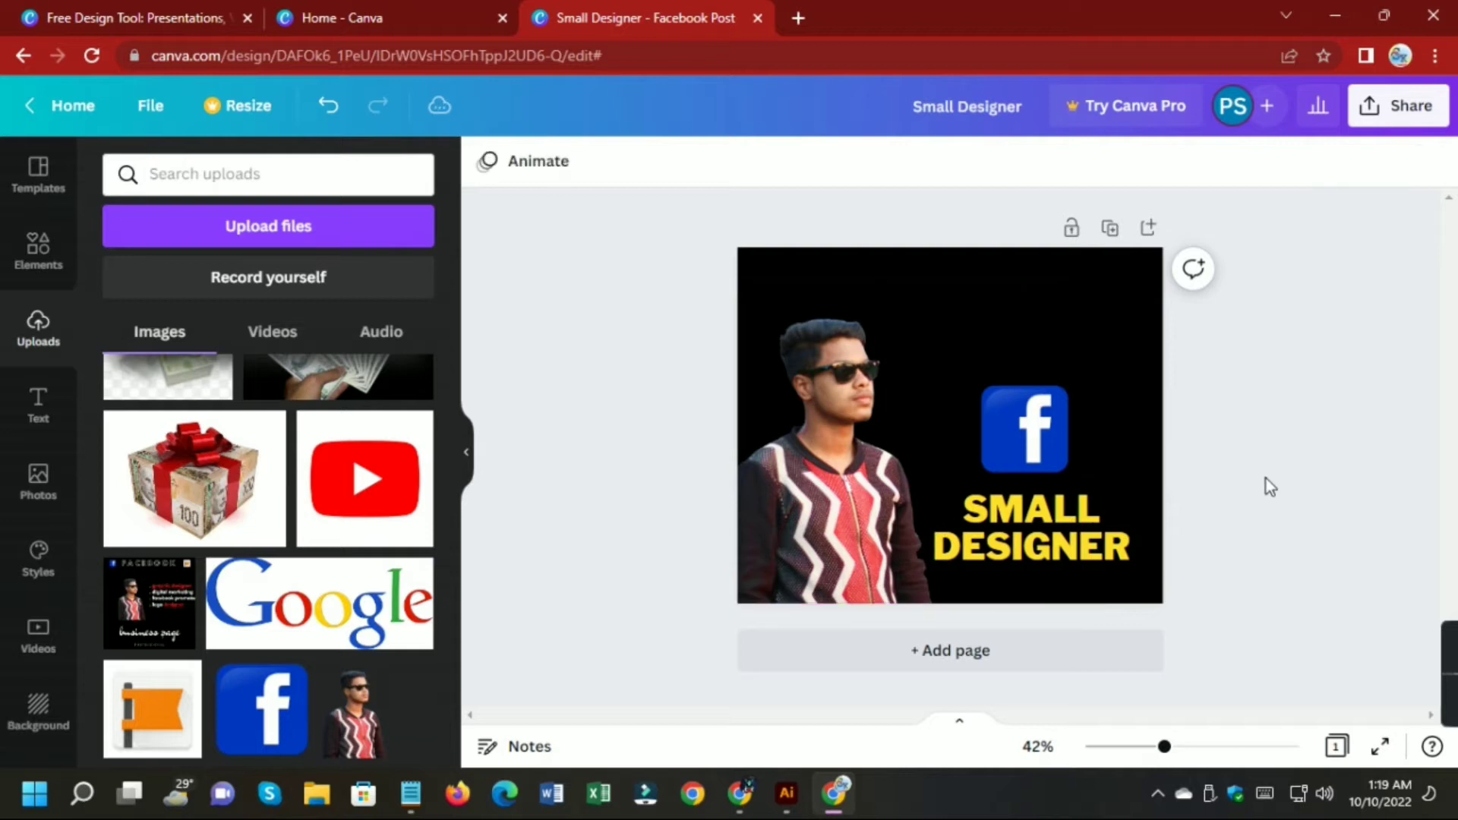
Shrink the Facebook logo a little more and centre it above the heading.
{"action": "left_click", "coordinate": [1067, 437]}
{"action": "left_click_drag", "start_coordinate": [1071, 387], "coordinate": [1051, 404]}
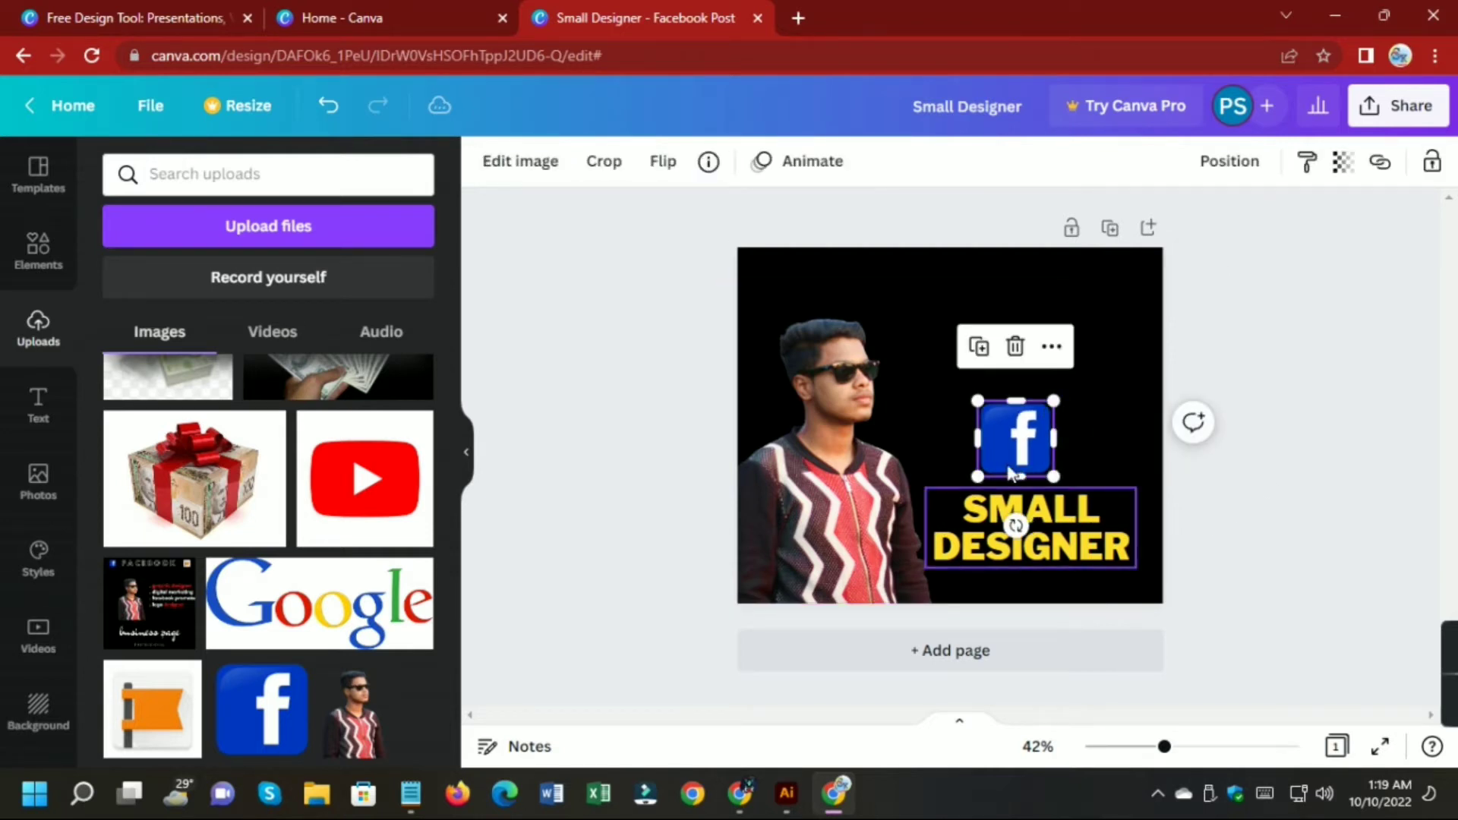
{"action": "left_click", "coordinate": [1021, 505]}
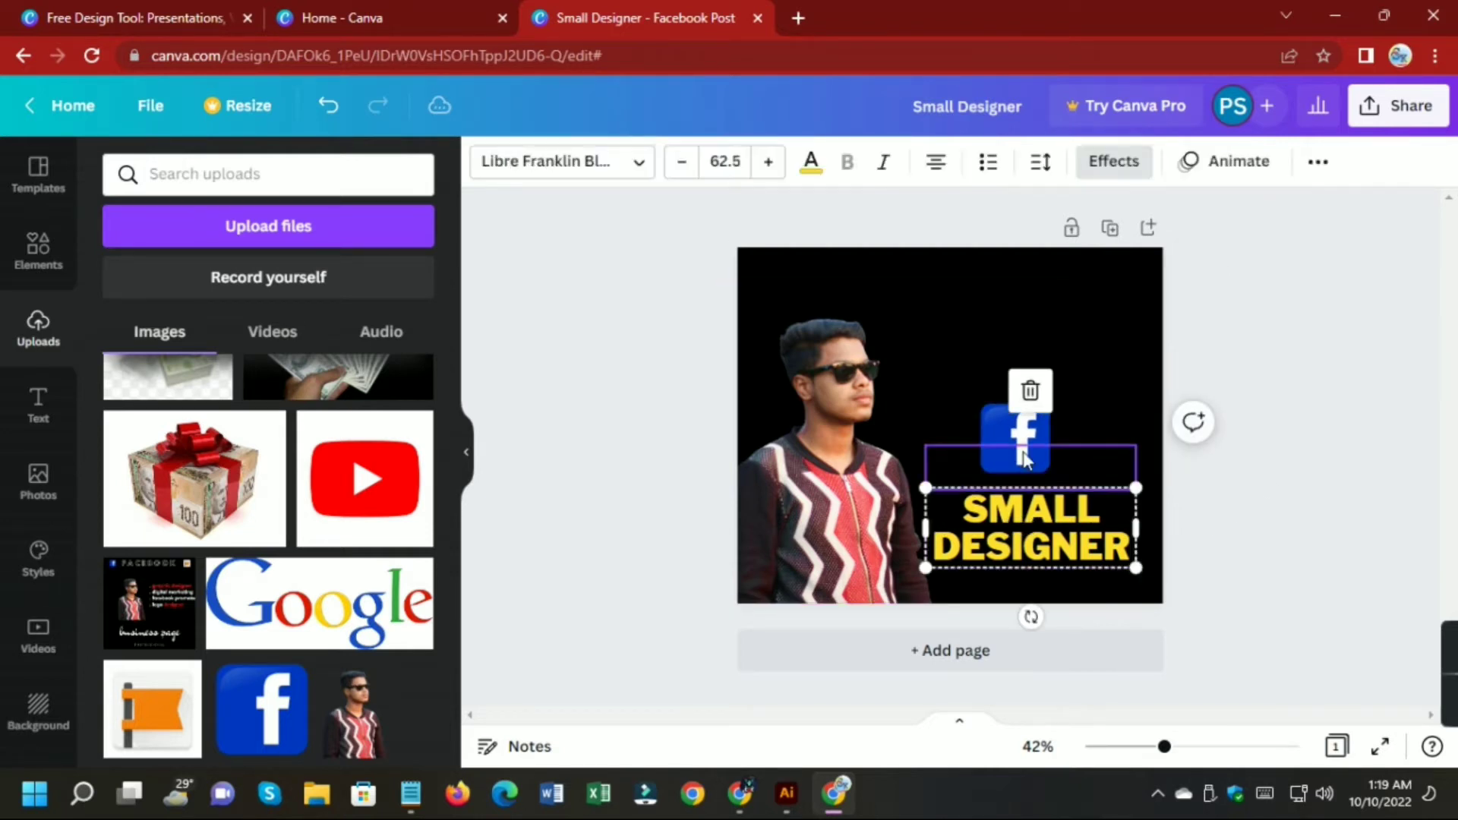
{"action": "left_click", "coordinate": [1192, 446]}
{"action": "left_click_drag", "start_coordinate": [1030, 425], "coordinate": [1041, 421]}
{"action": "left_click", "coordinate": [1274, 555]}
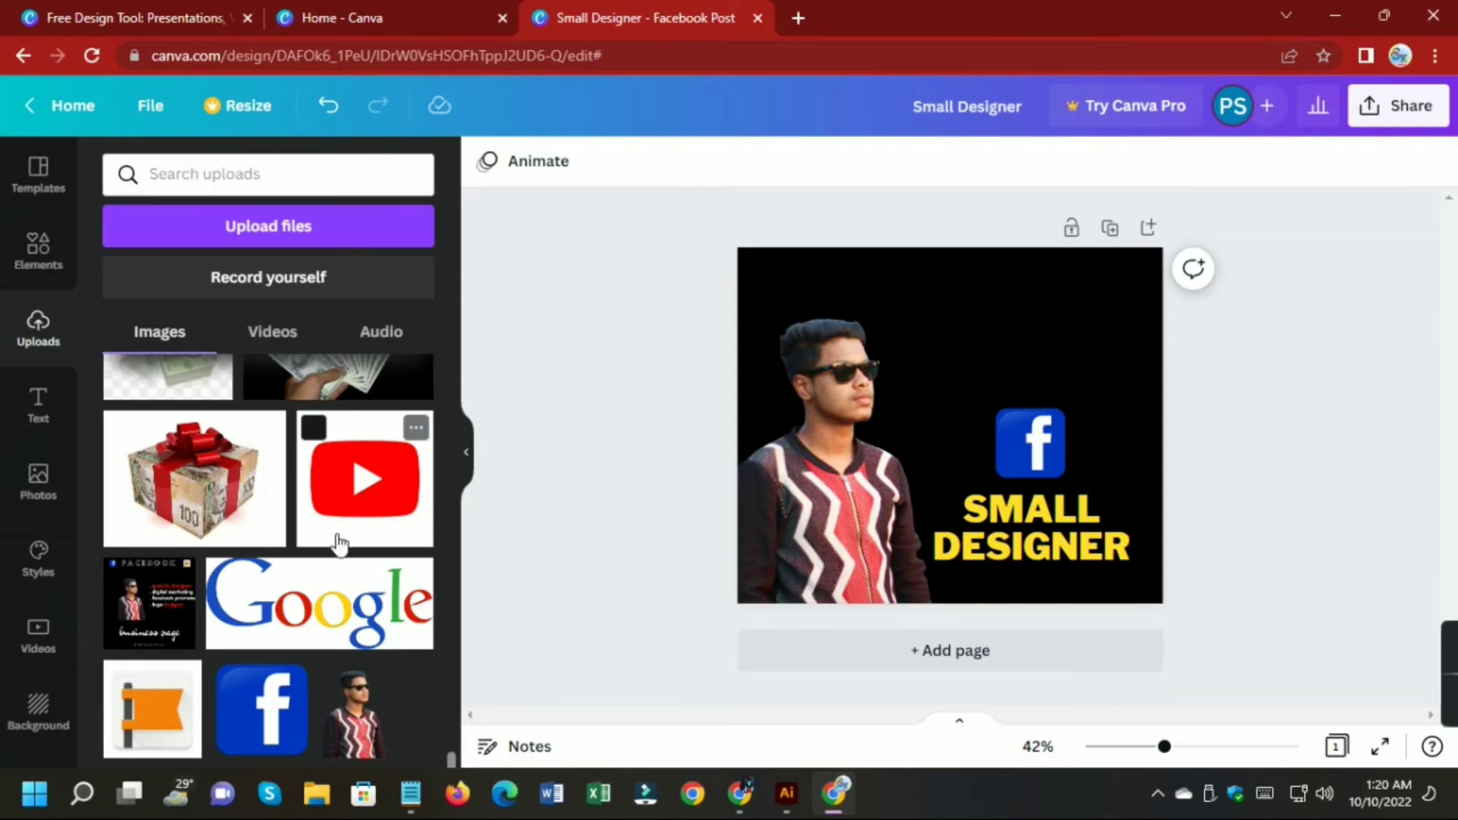
Delete the Facebook logo from the page and move the heading to the page's upper right, level with the man's face.
{"action": "scroll", "coordinate": [213, 653], "scroll_direction": "up", "scroll_amount": 2}
{"action": "scroll", "coordinate": [216, 656], "scroll_direction": "down", "scroll_amount": 8}
{"action": "scroll", "coordinate": [215, 656], "scroll_direction": "up", "scroll_amount": 15}
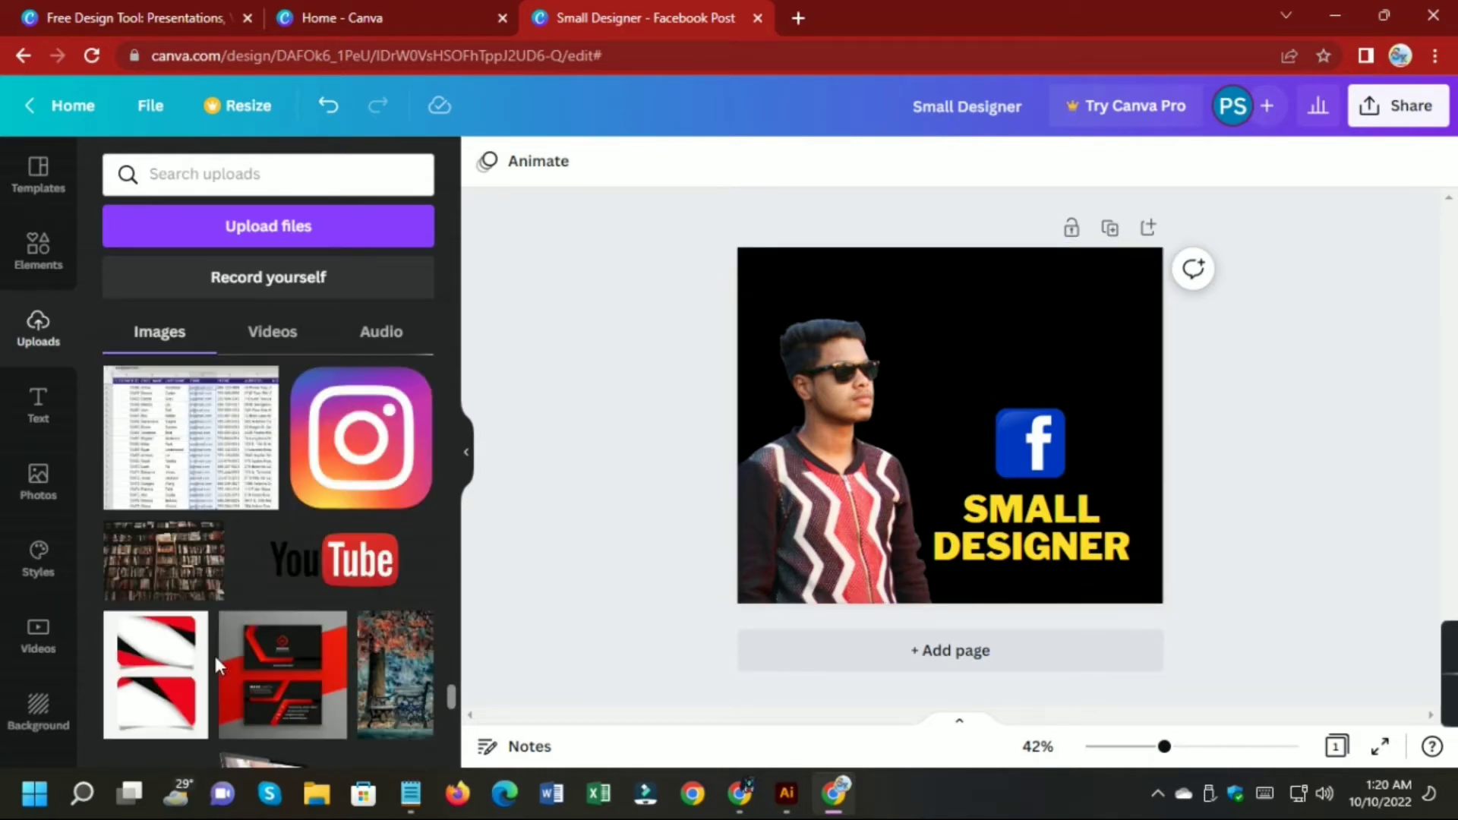
{"action": "scroll", "coordinate": [218, 663], "scroll_direction": "up", "scroll_amount": 5}
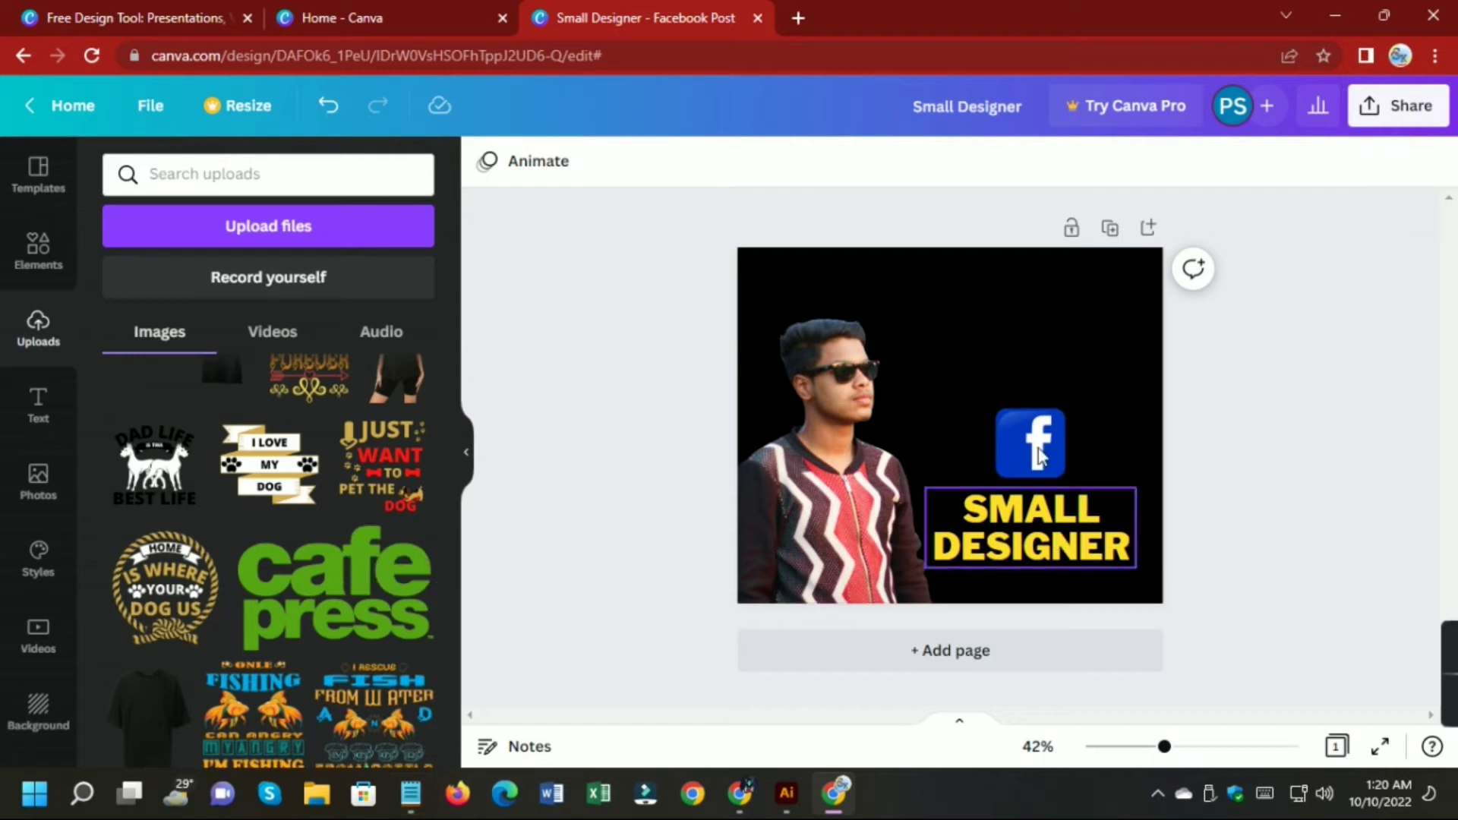
{"action": "left_click_drag", "start_coordinate": [1040, 456], "coordinate": [1053, 354]}
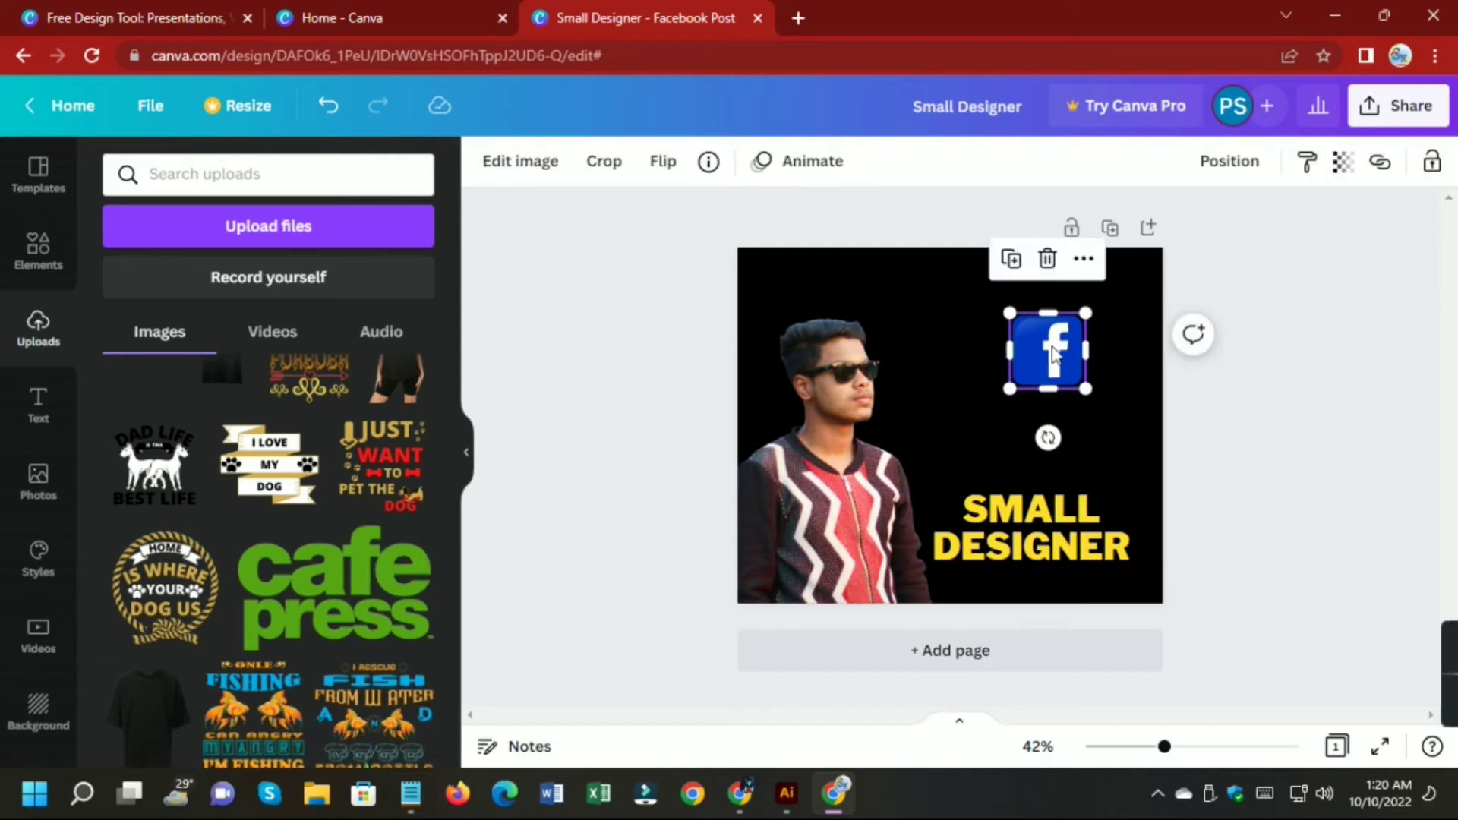
{"action": "key", "text": "Delete"}
{"action": "left_click_drag", "start_coordinate": [1055, 525], "coordinate": [1054, 363]}
{"action": "left_click", "coordinate": [1269, 508]}
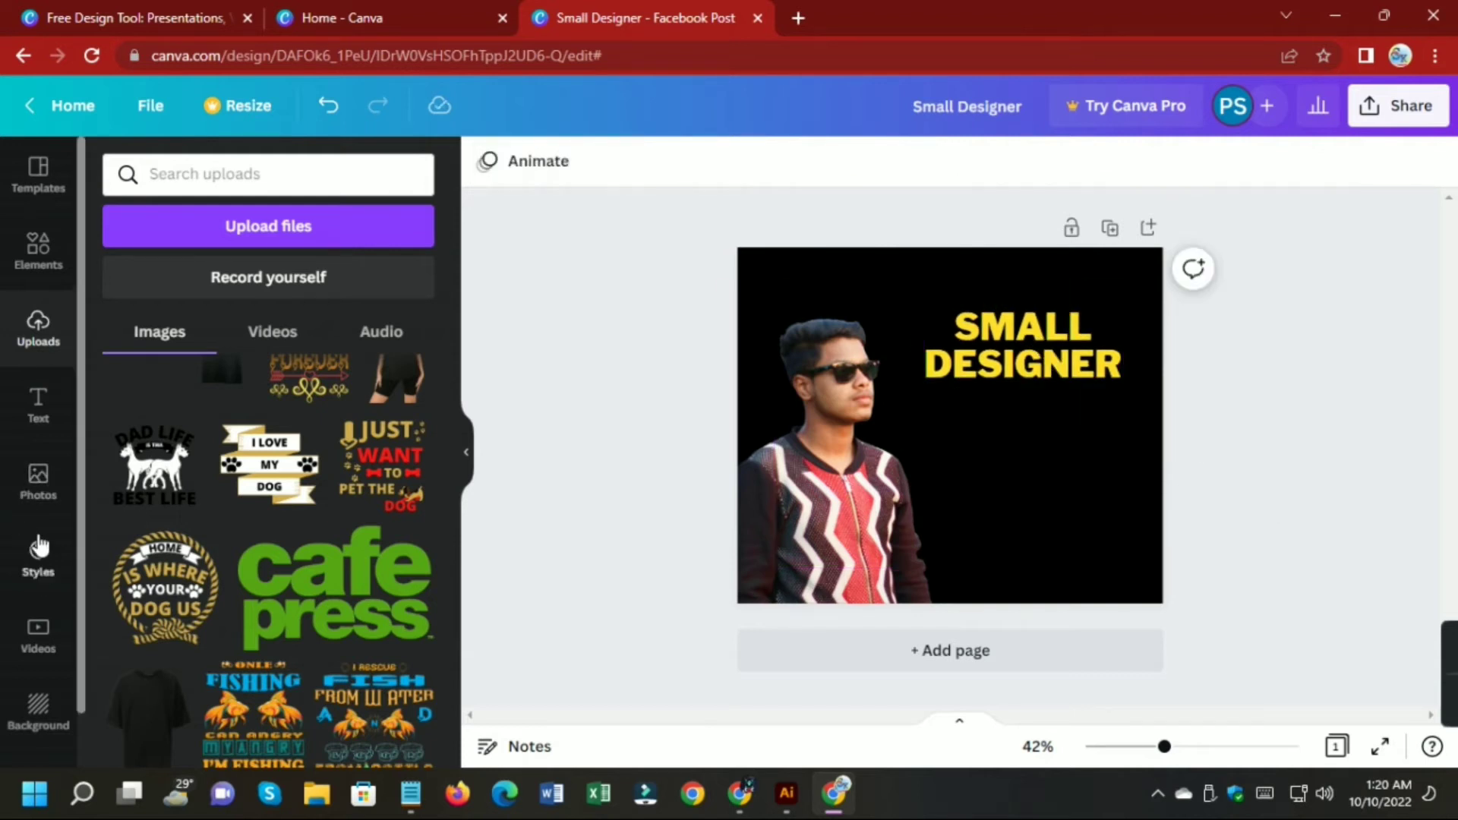
Switch to the Notepad notes and copy the line "subscribe complete".
{"action": "left_click", "coordinate": [414, 794]}
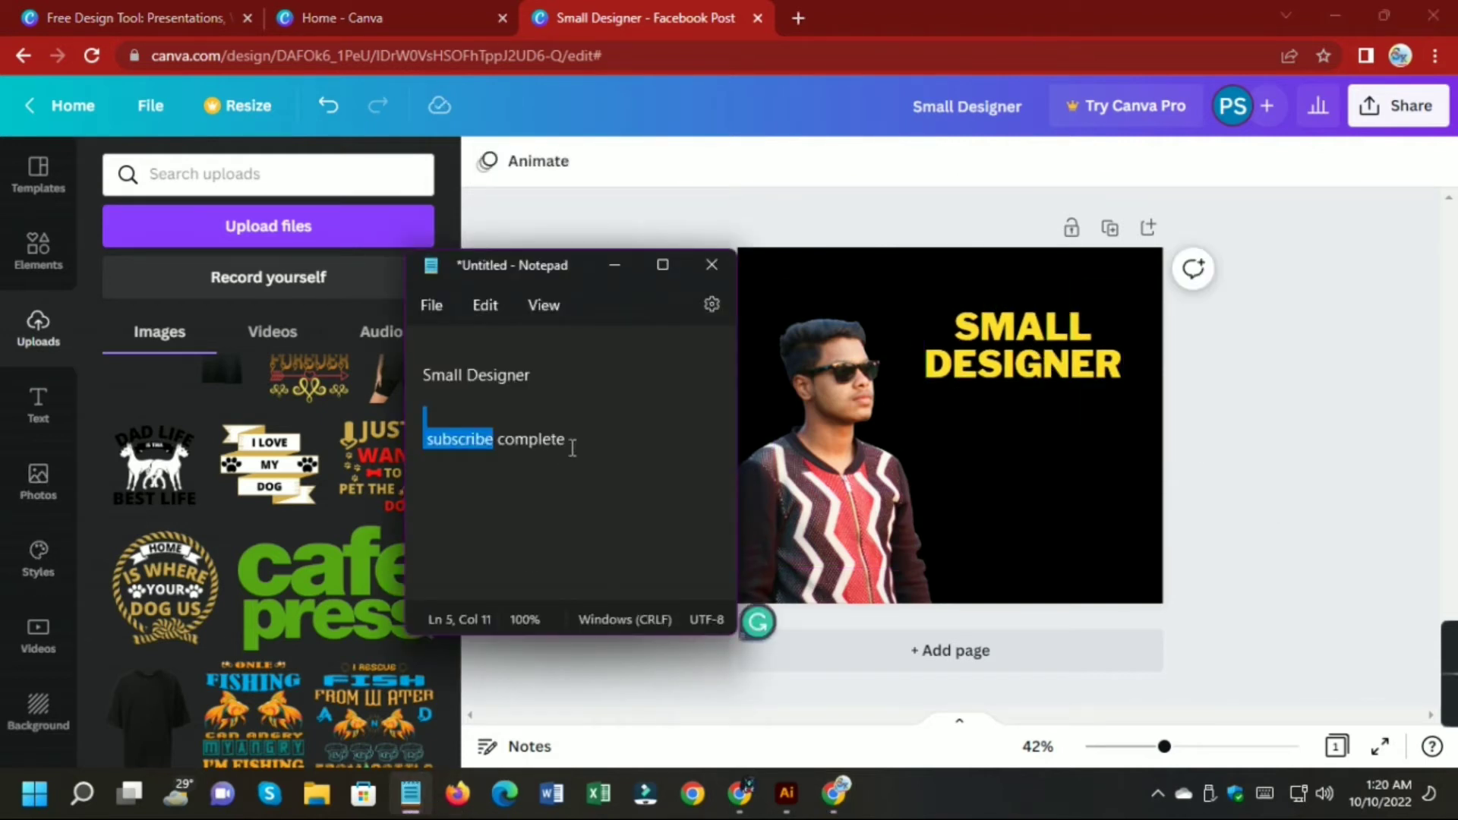
{"action": "left_click_drag", "start_coordinate": [572, 448], "coordinate": [472, 441]}
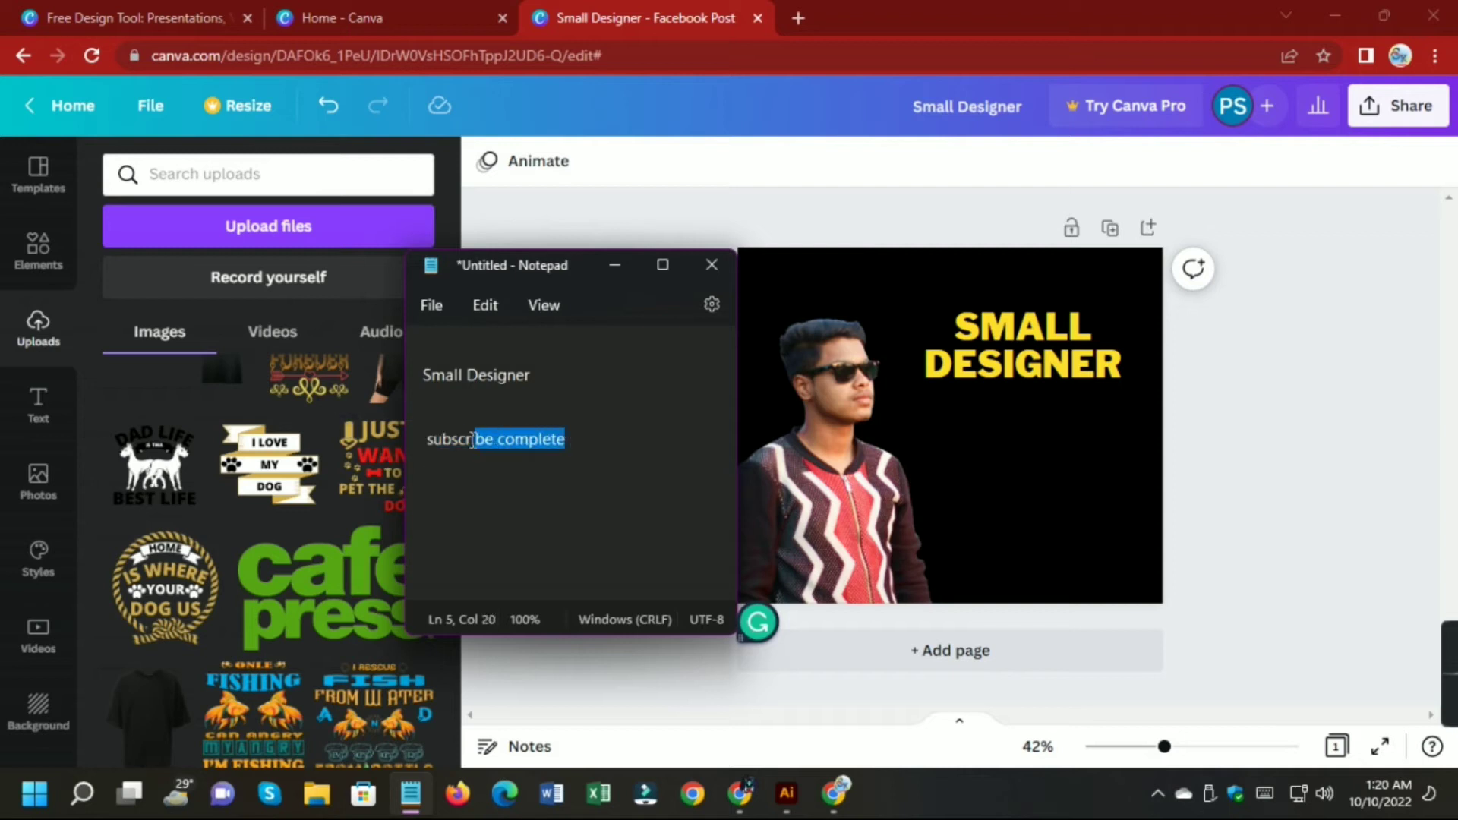
{"action": "right_click", "coordinate": [427, 445]}
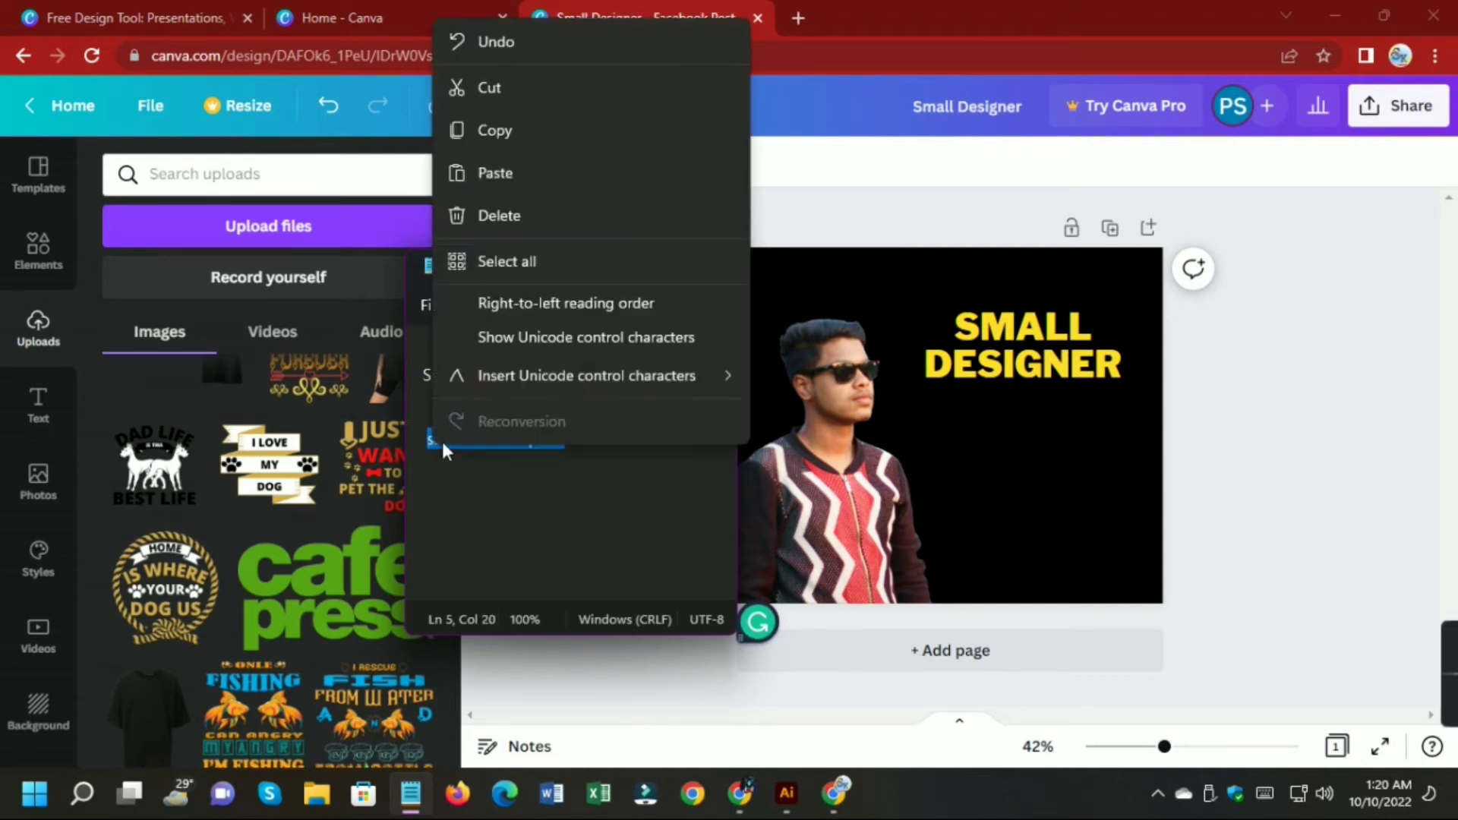
{"action": "left_click", "coordinate": [503, 135]}
Add the text combination reading "November 2019 / 1,286 / New documents created" to the page.
{"action": "left_click", "coordinate": [40, 401]}
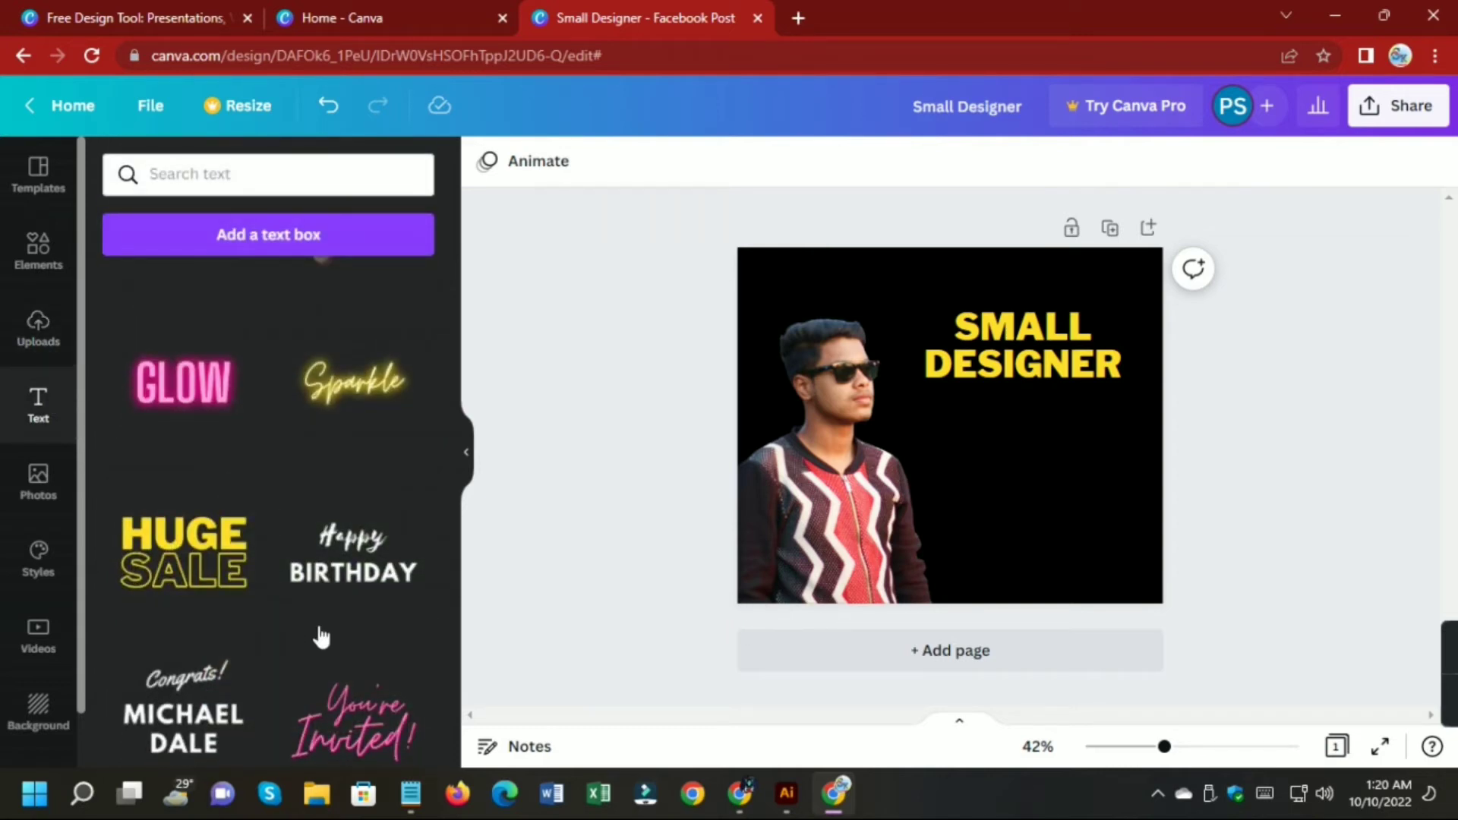
{"action": "scroll", "coordinate": [259, 673], "scroll_direction": "down", "scroll_amount": 5}
{"action": "scroll", "coordinate": [262, 669], "scroll_direction": "down", "scroll_amount": 4}
{"action": "scroll", "coordinate": [261, 670], "scroll_direction": "up", "scroll_amount": 2}
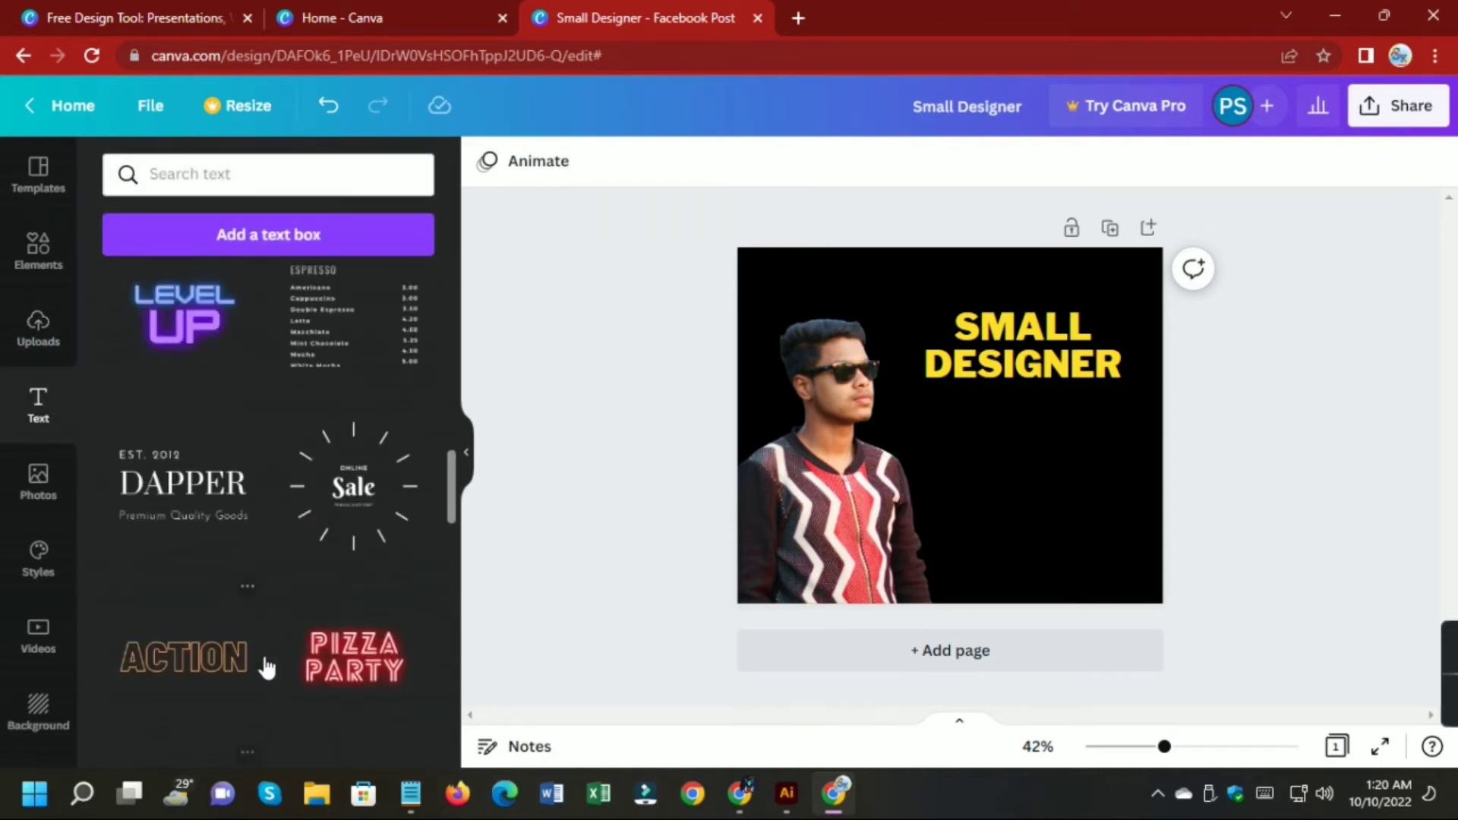
{"action": "scroll", "coordinate": [263, 668], "scroll_direction": "down", "scroll_amount": 8}
{"action": "scroll", "coordinate": [266, 665], "scroll_direction": "down", "scroll_amount": 3}
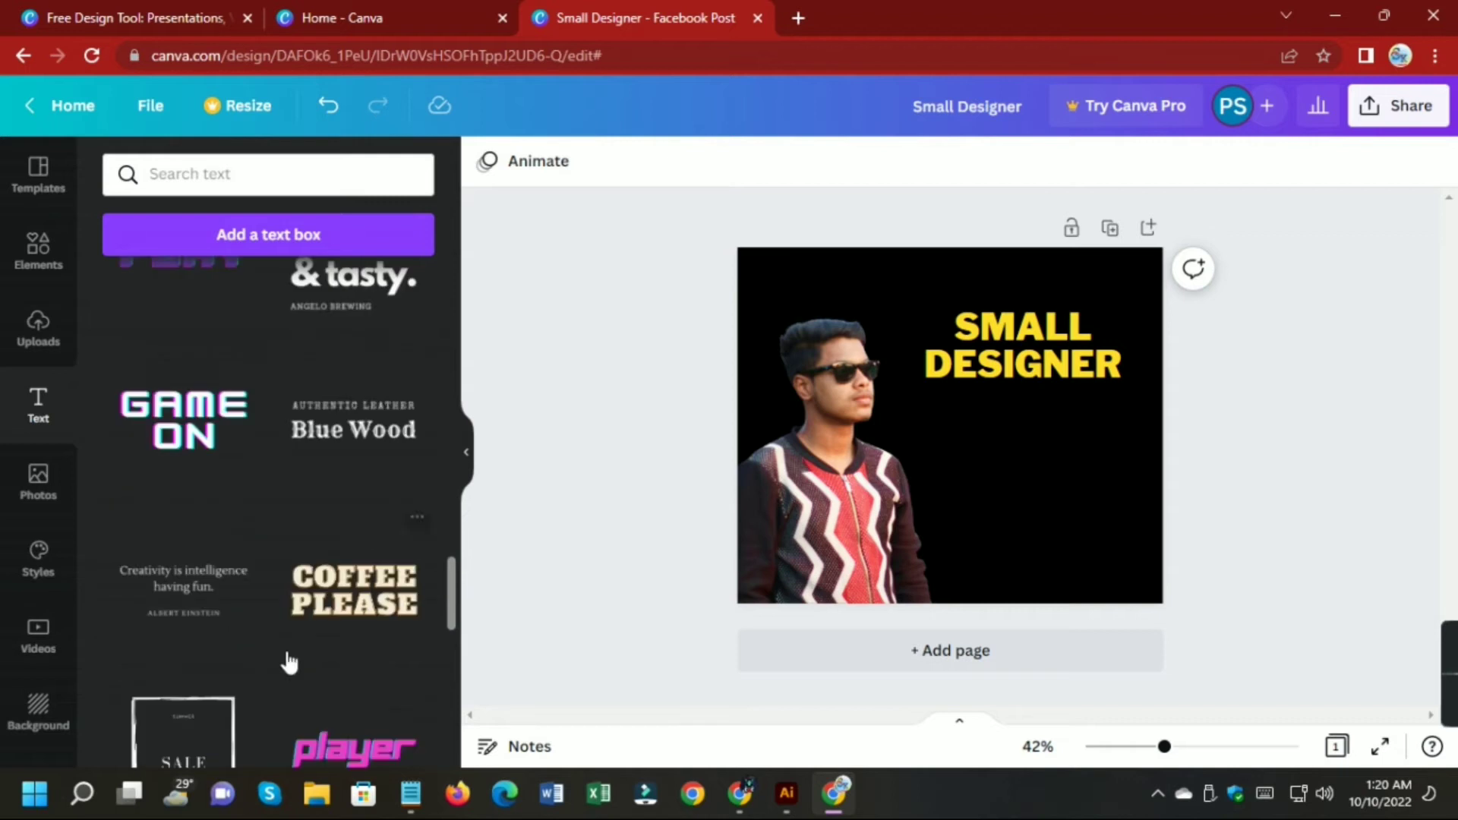
{"action": "scroll", "coordinate": [289, 660], "scroll_direction": "down", "scroll_amount": 10}
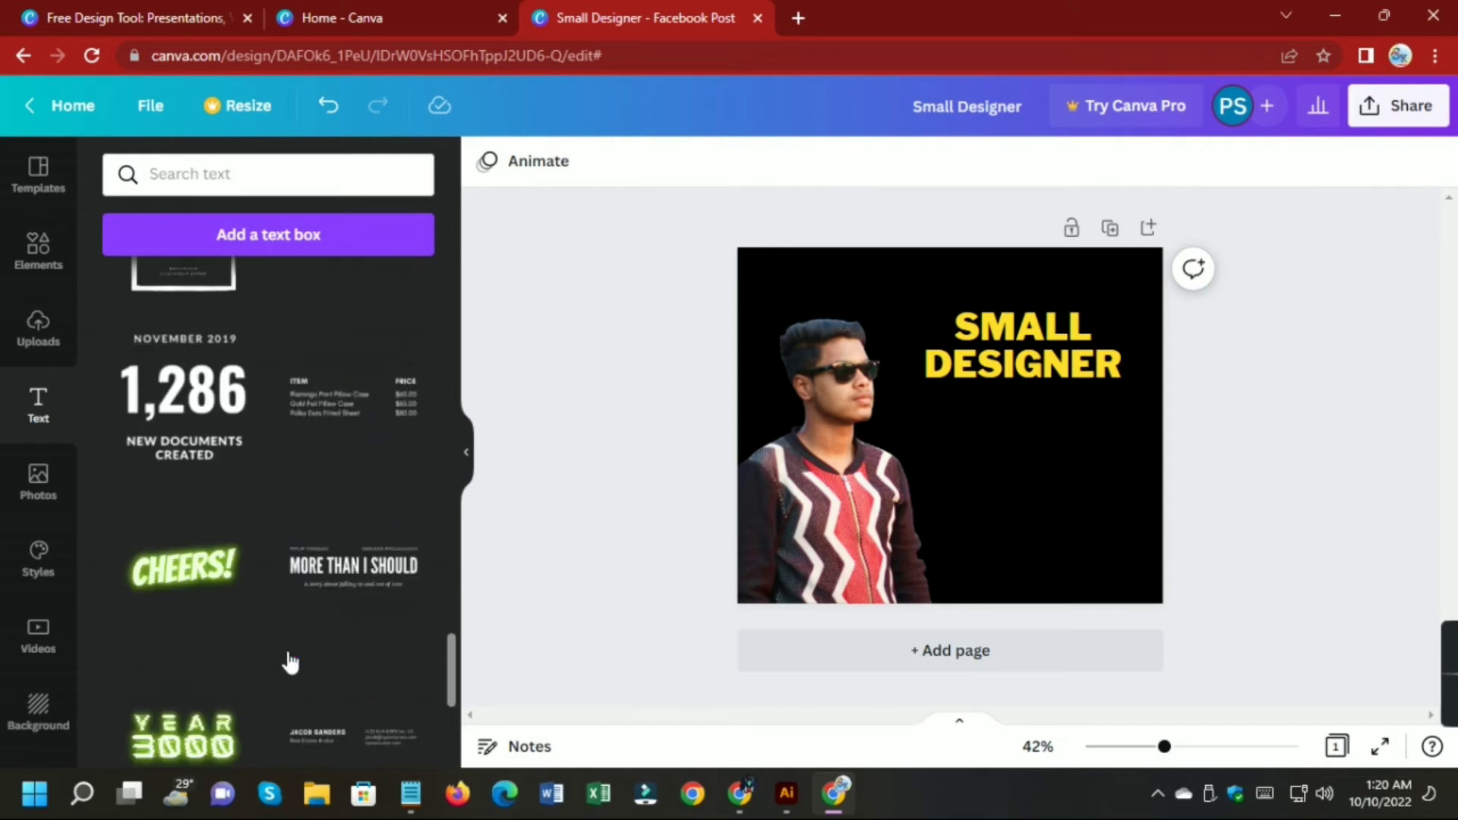
{"action": "scroll", "coordinate": [291, 659], "scroll_direction": "up", "scroll_amount": 4}
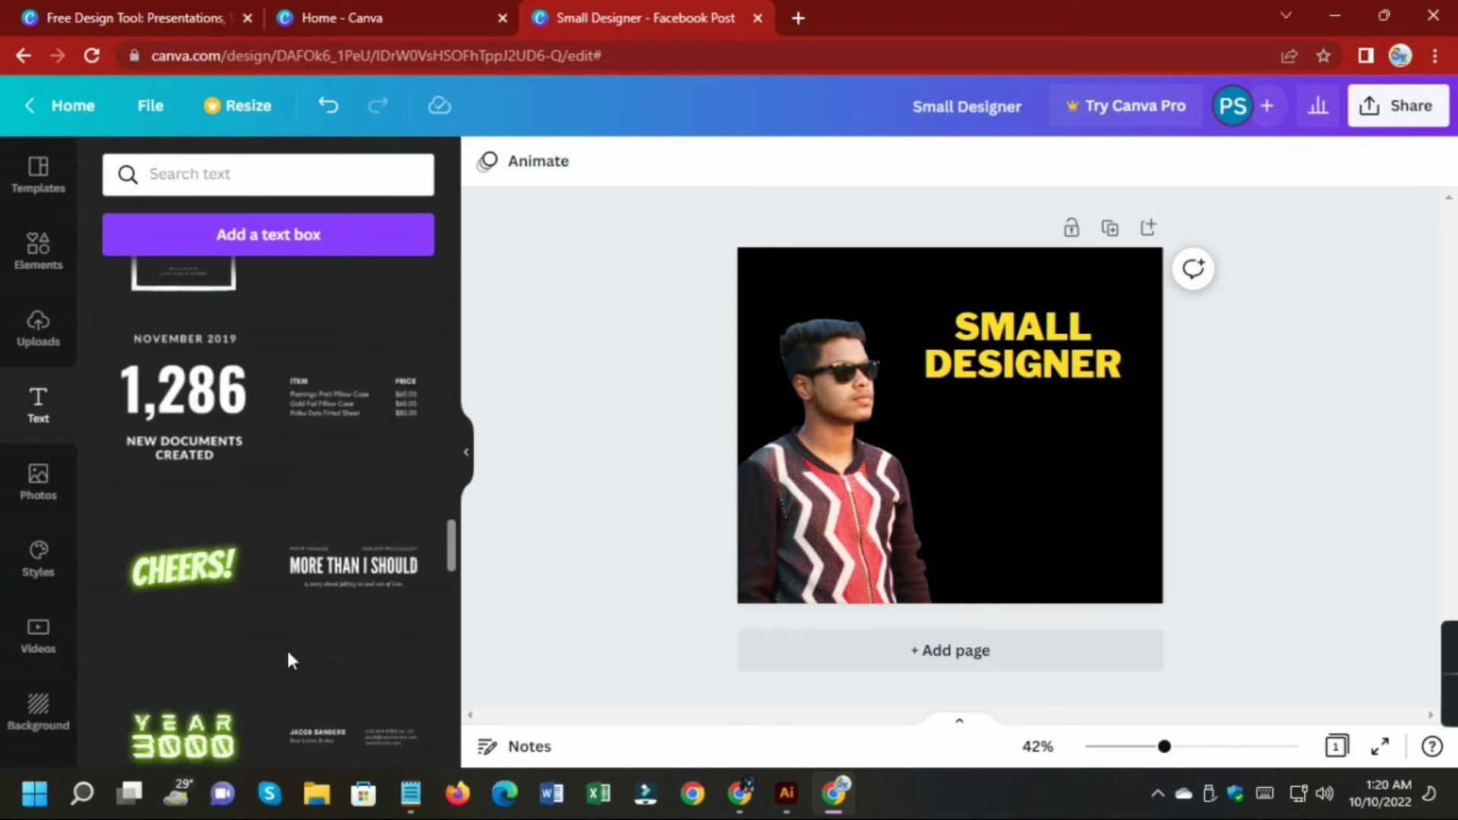
{"action": "left_click", "coordinate": [194, 386]}
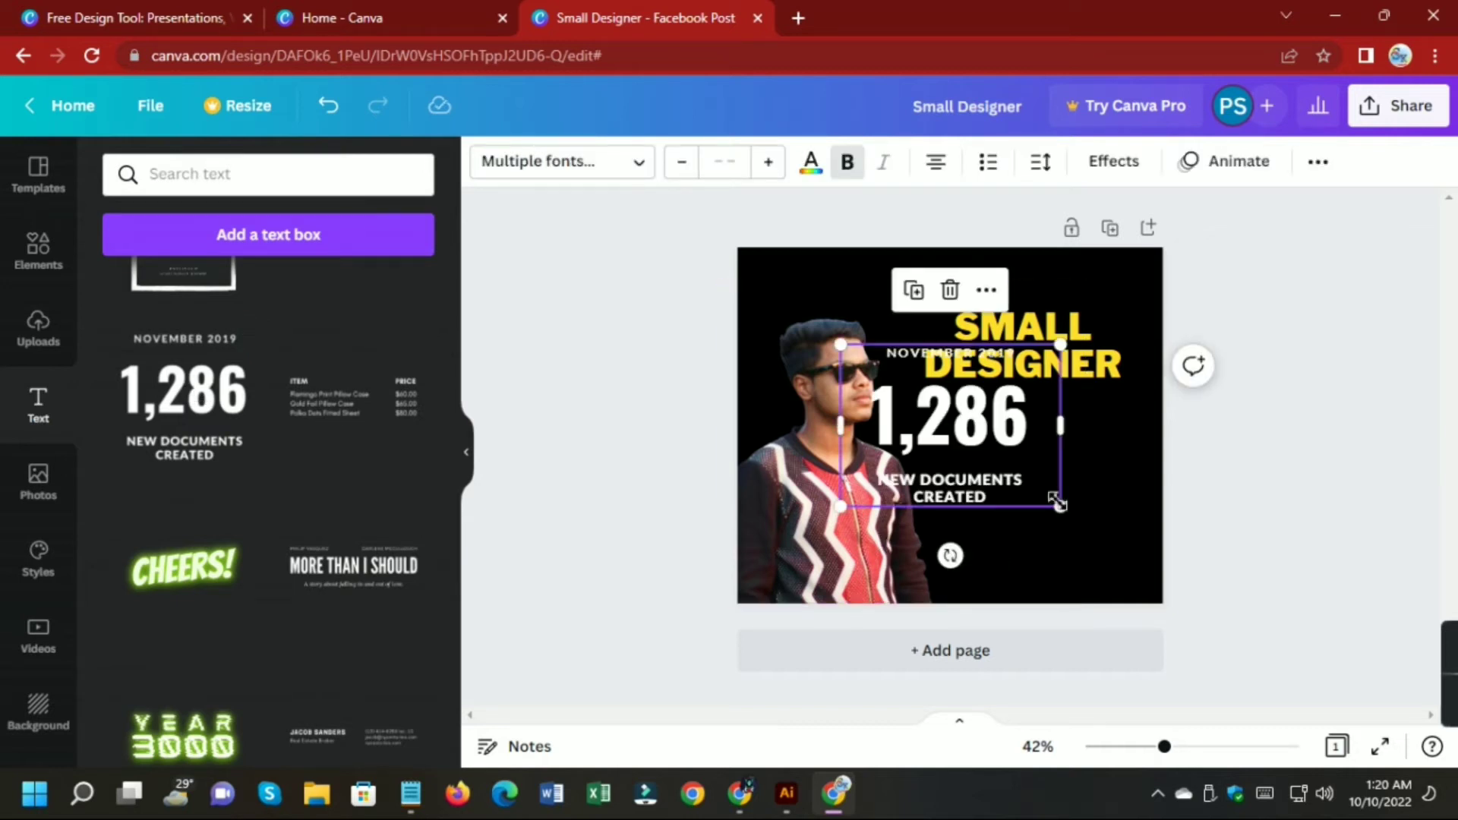
Replace the combination's large number with "1 k" and the caption below it with "subscribe complete".
{"action": "double_click", "coordinate": [1014, 486]}
{"action": "key", "text": "BackSpace"}
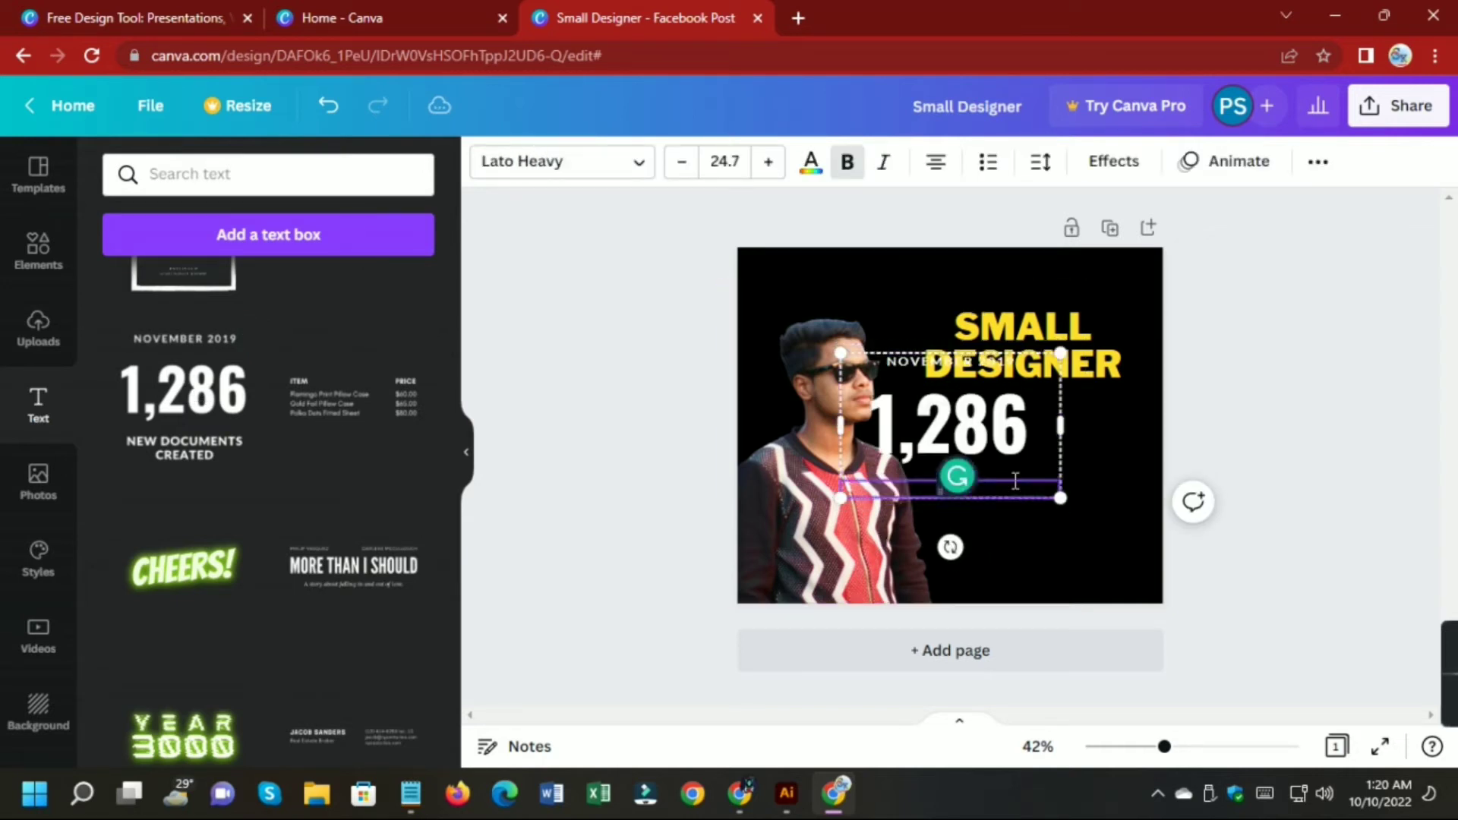
{"action": "left_click", "coordinate": [1031, 448]}
{"action": "left_click_drag", "start_coordinate": [1030, 448], "coordinate": [966, 456]}
{"action": "double_click", "coordinate": [1082, 464]}
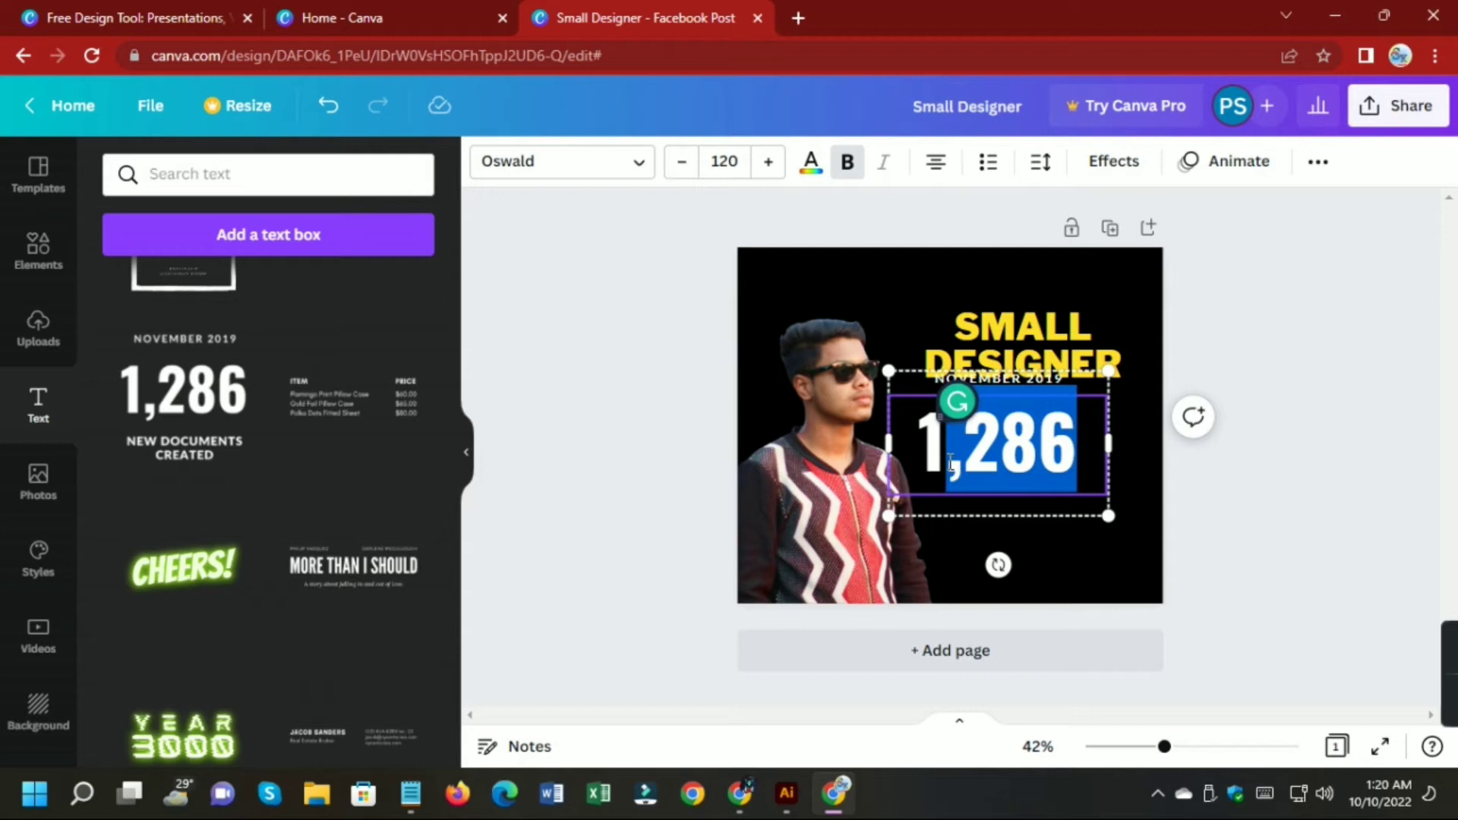
{"action": "key", "text": "BackSpace"}
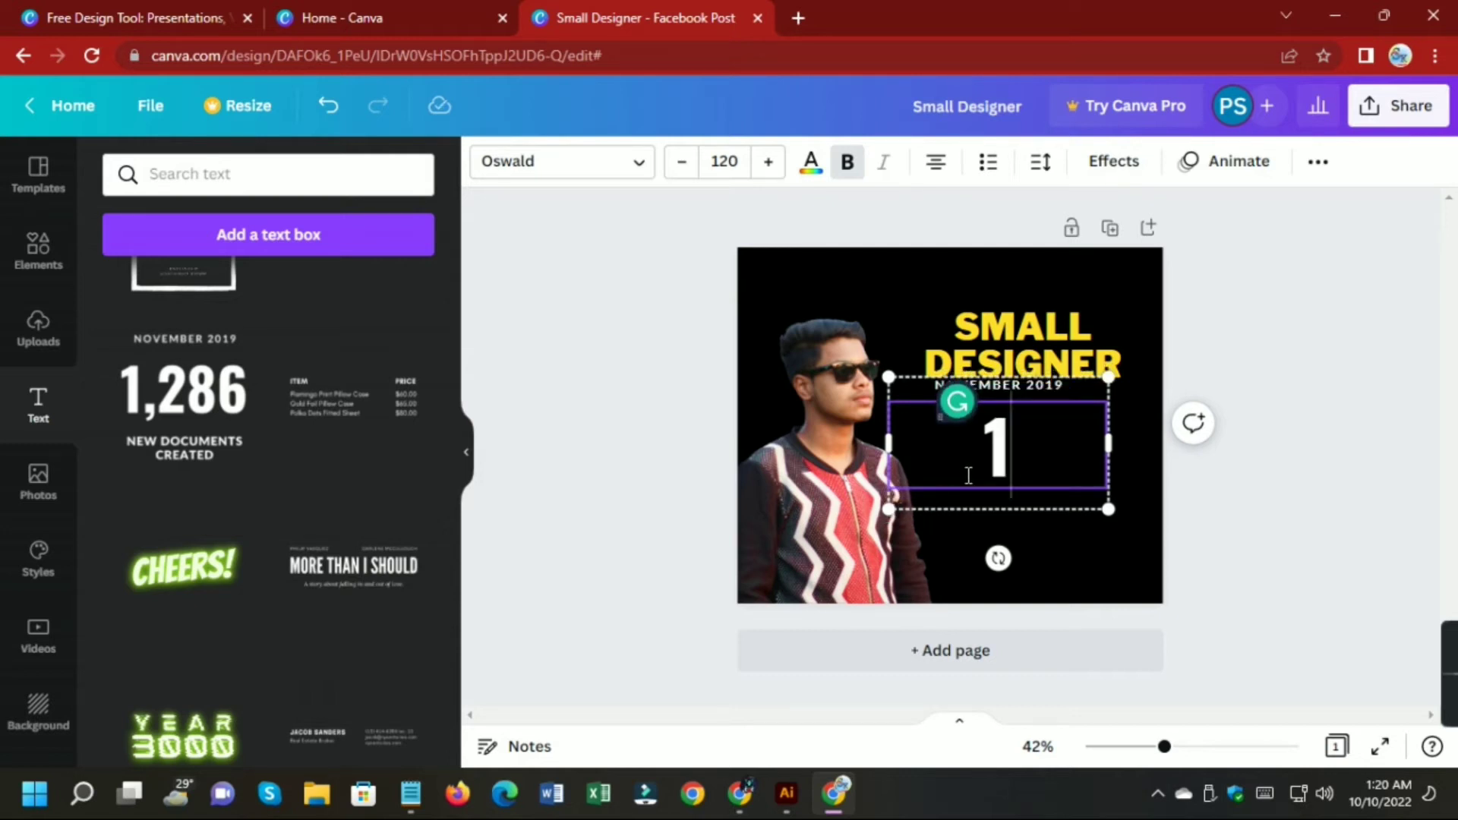
{"action": "type", "text": "k"}
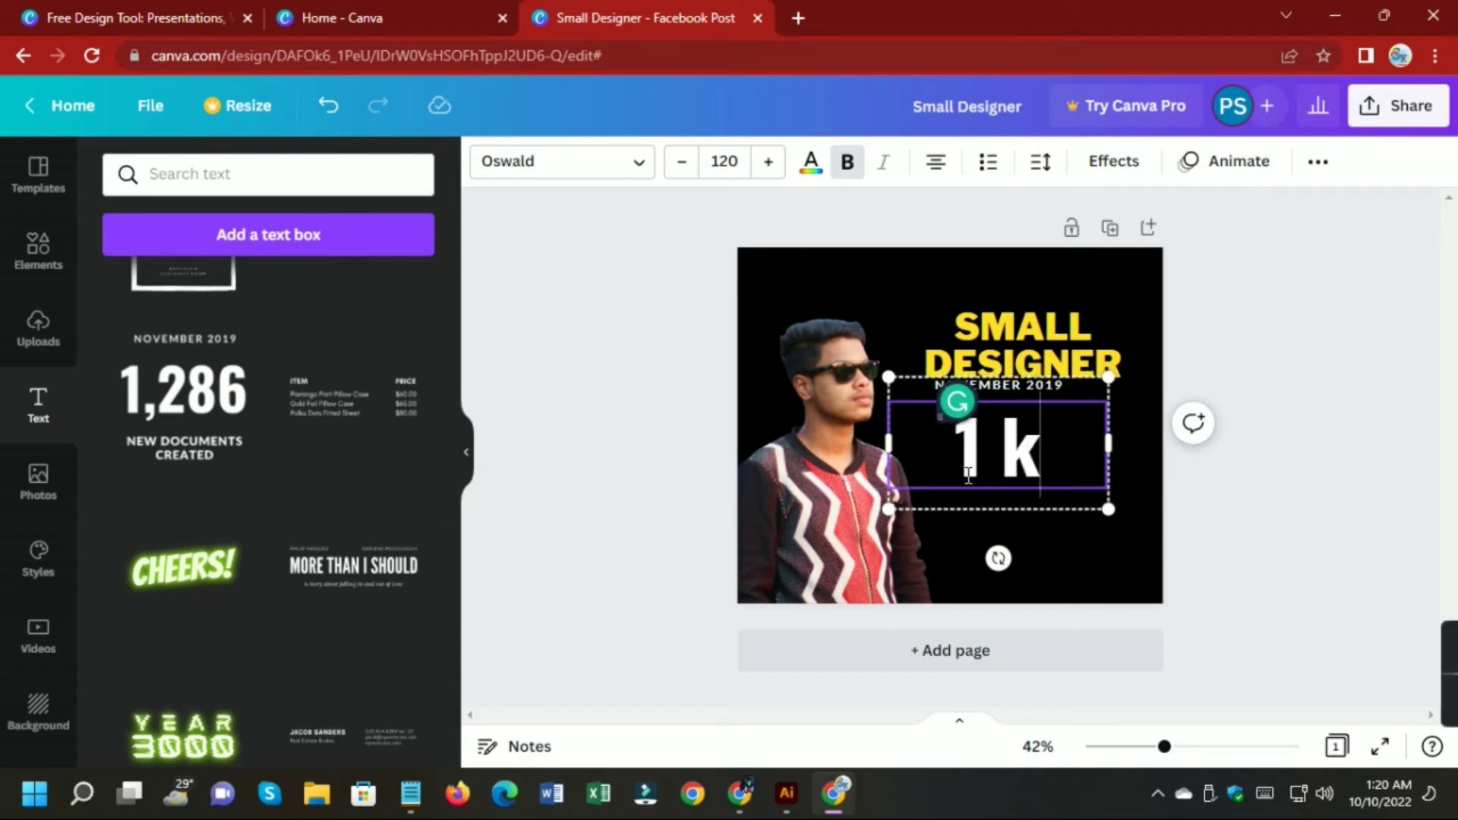
{"action": "left_click", "coordinate": [1048, 498]}
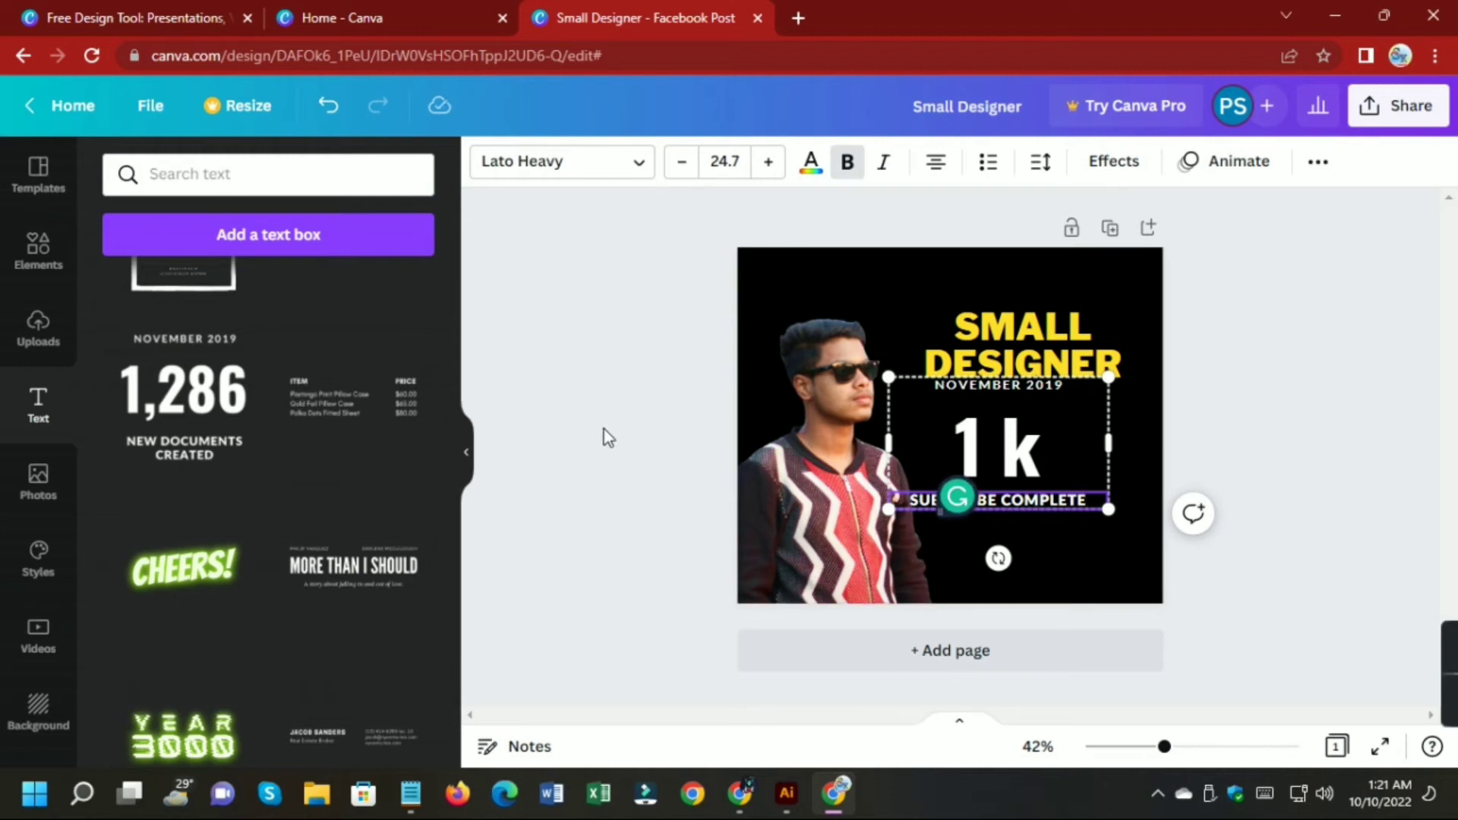
{"action": "left_click", "coordinate": [603, 438]}
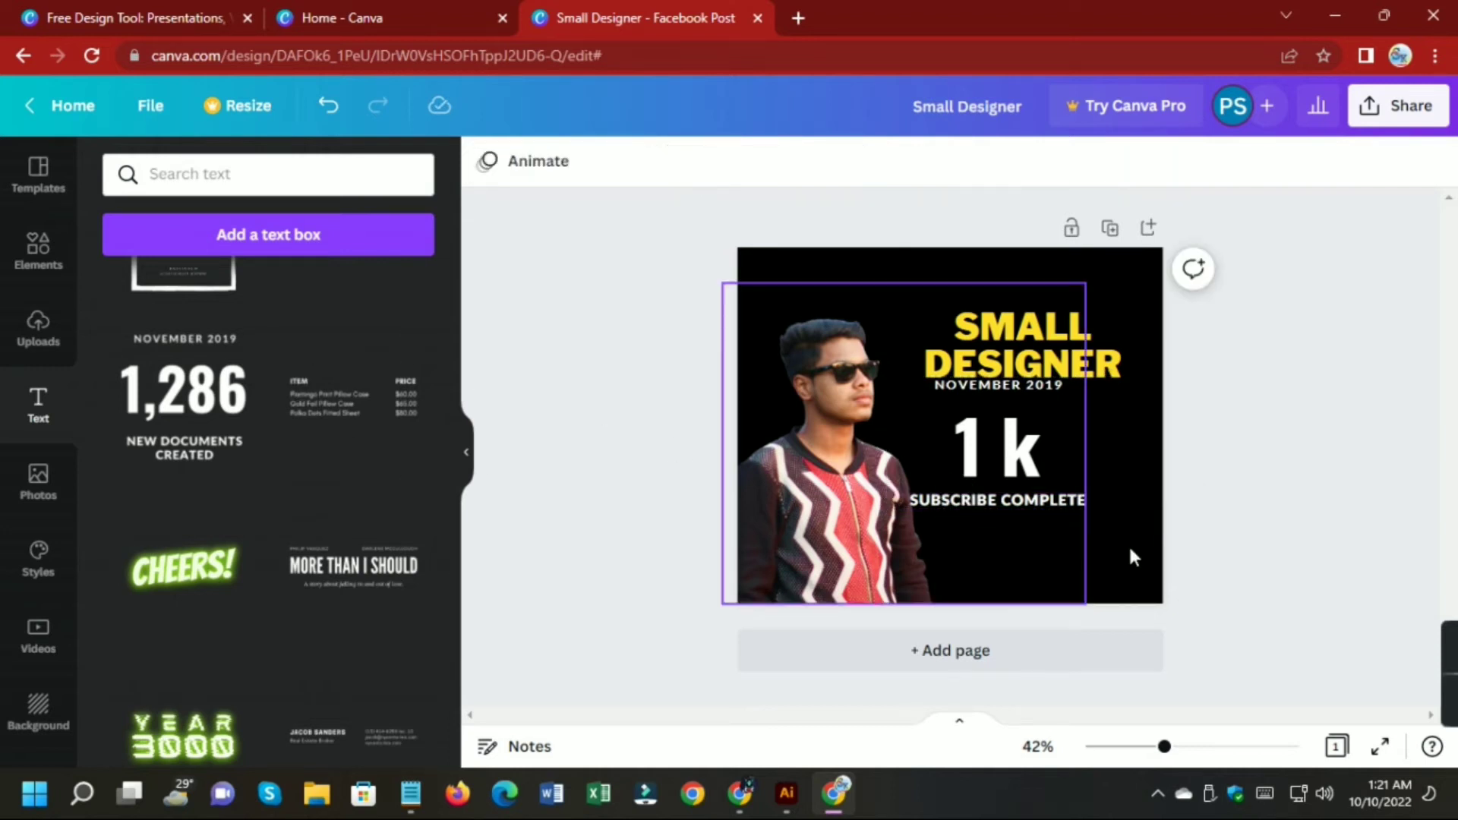
Place the "1 k" text group in the lower right of the page and move the heading down, centred just above it.
{"action": "left_click", "coordinate": [1031, 480]}
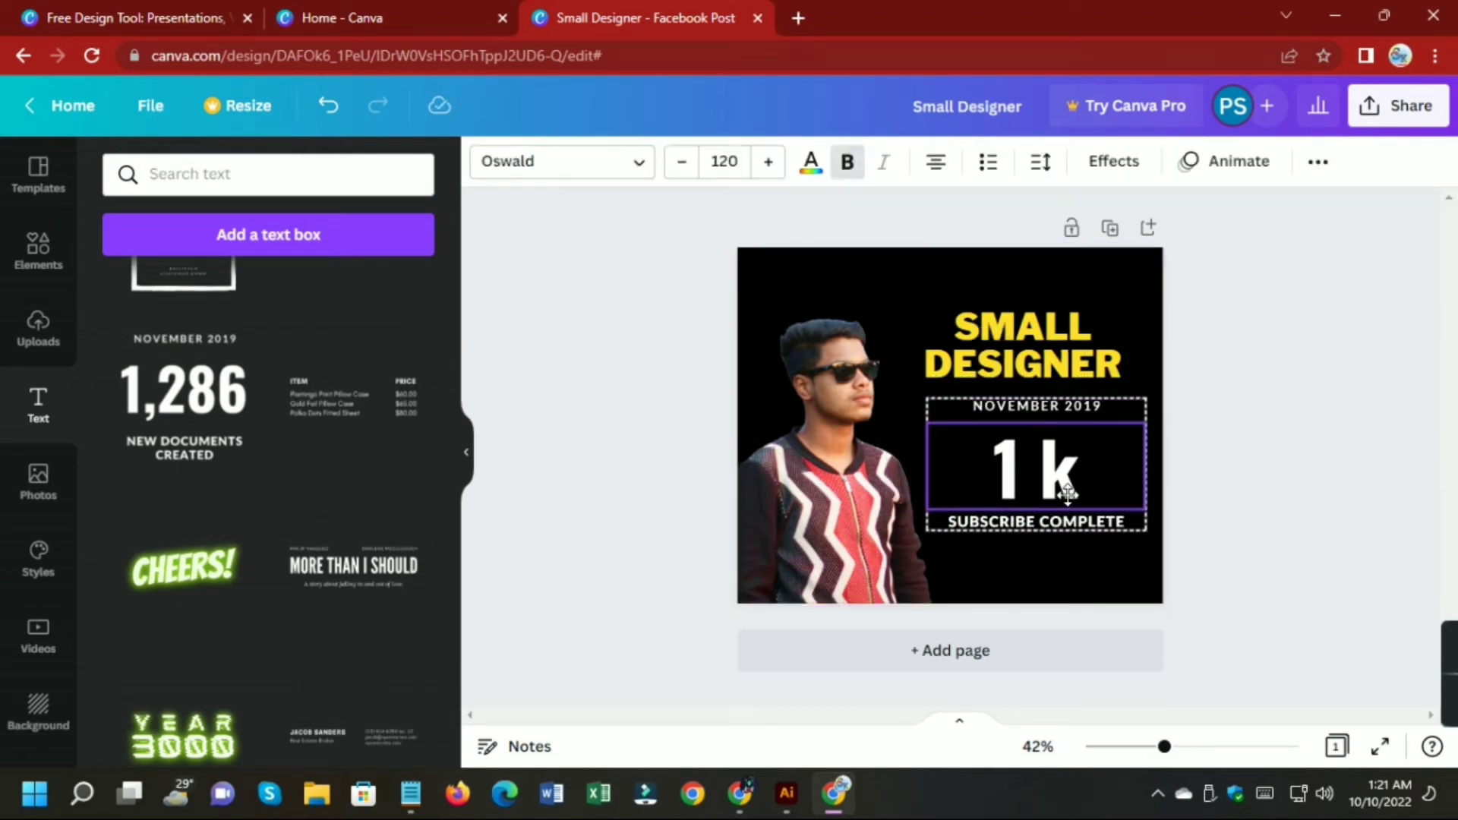
{"action": "left_click_drag", "start_coordinate": [1067, 494], "coordinate": [1062, 521]}
{"action": "left_click", "coordinate": [1175, 591]}
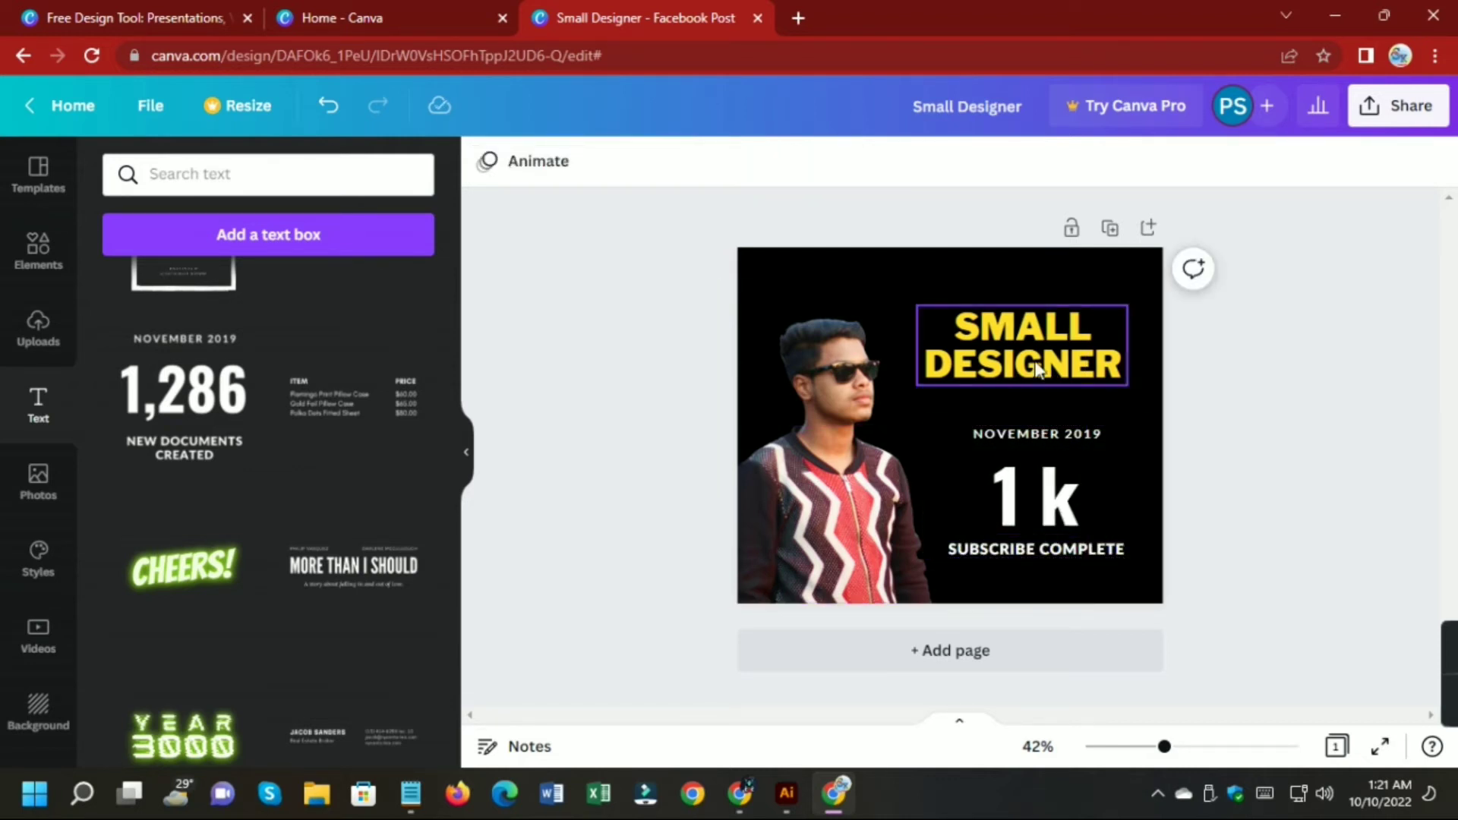
{"action": "left_click_drag", "start_coordinate": [1035, 361], "coordinate": [1049, 385]}
{"action": "left_click", "coordinate": [1173, 492]}
Change the year in the small date line so that it reads "November 2022".
{"action": "left_click", "coordinate": [1102, 433]}
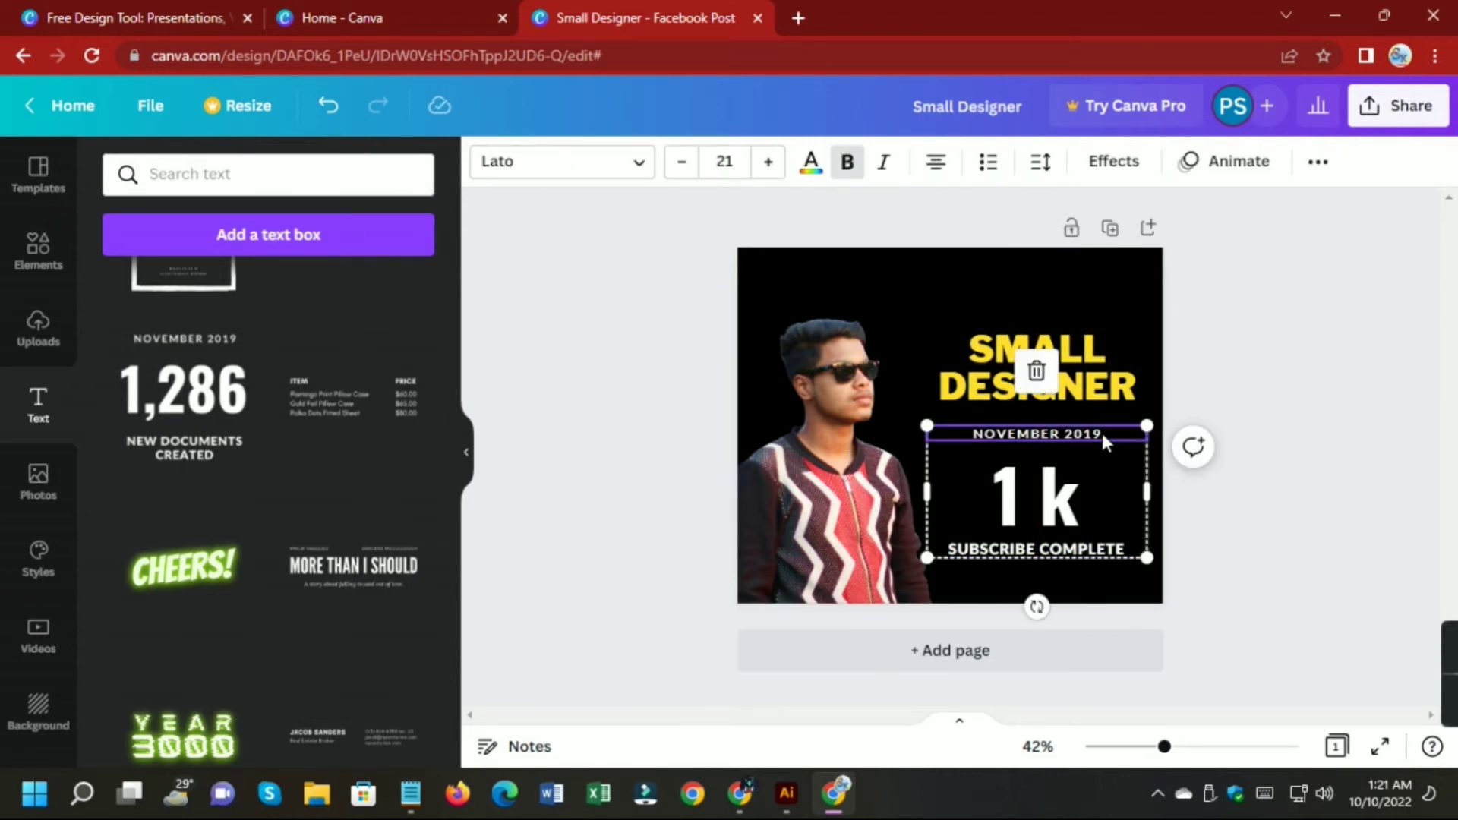
{"action": "left_click", "coordinate": [1101, 433]}
{"action": "left_click", "coordinate": [1116, 439]}
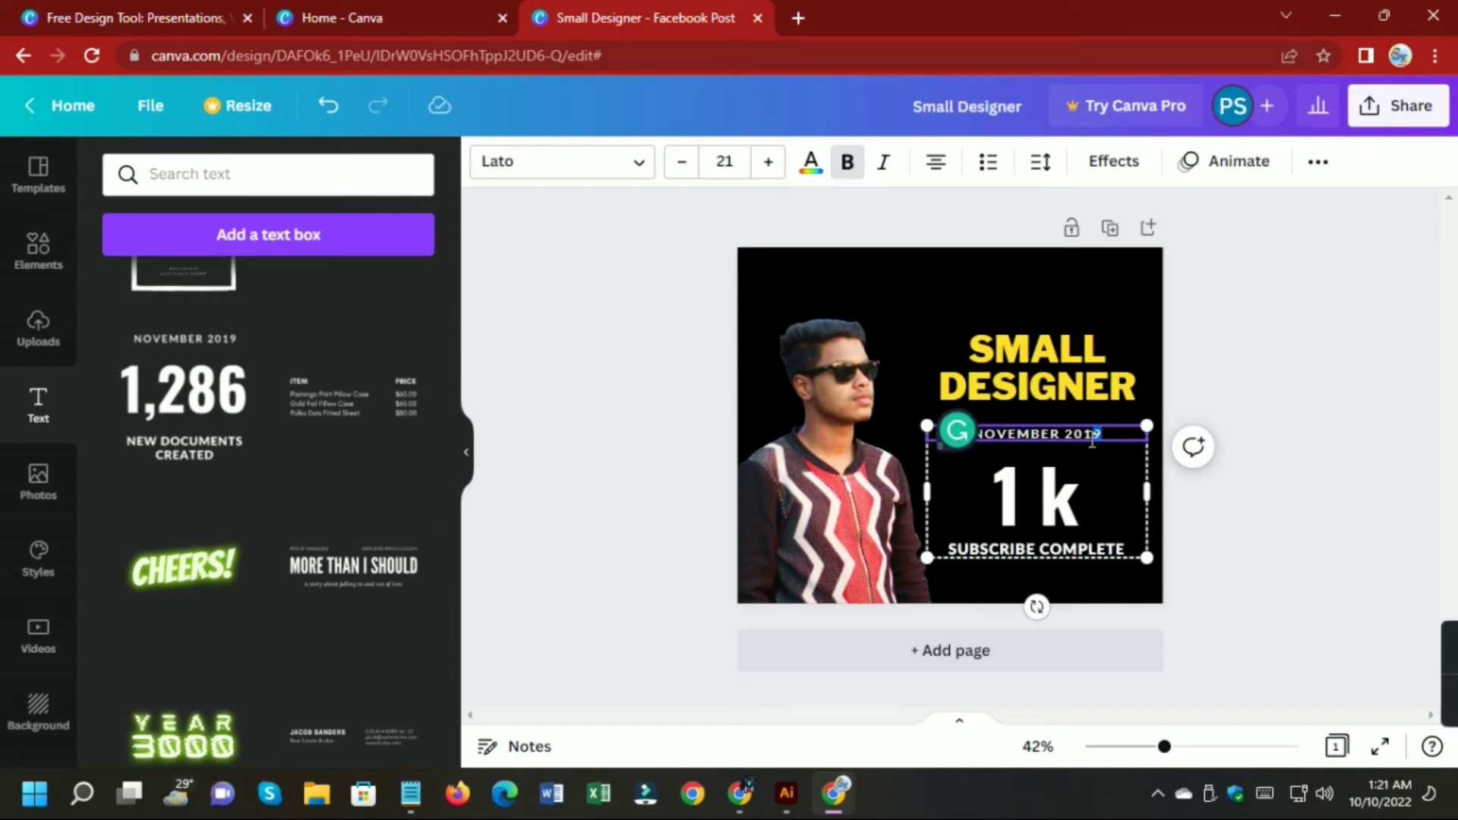
{"action": "key", "text": "BackSpace"}
{"action": "key", "text": "BackSpace"}
{"action": "type", "text": "22"}
{"action": "left_click", "coordinate": [1276, 394]}
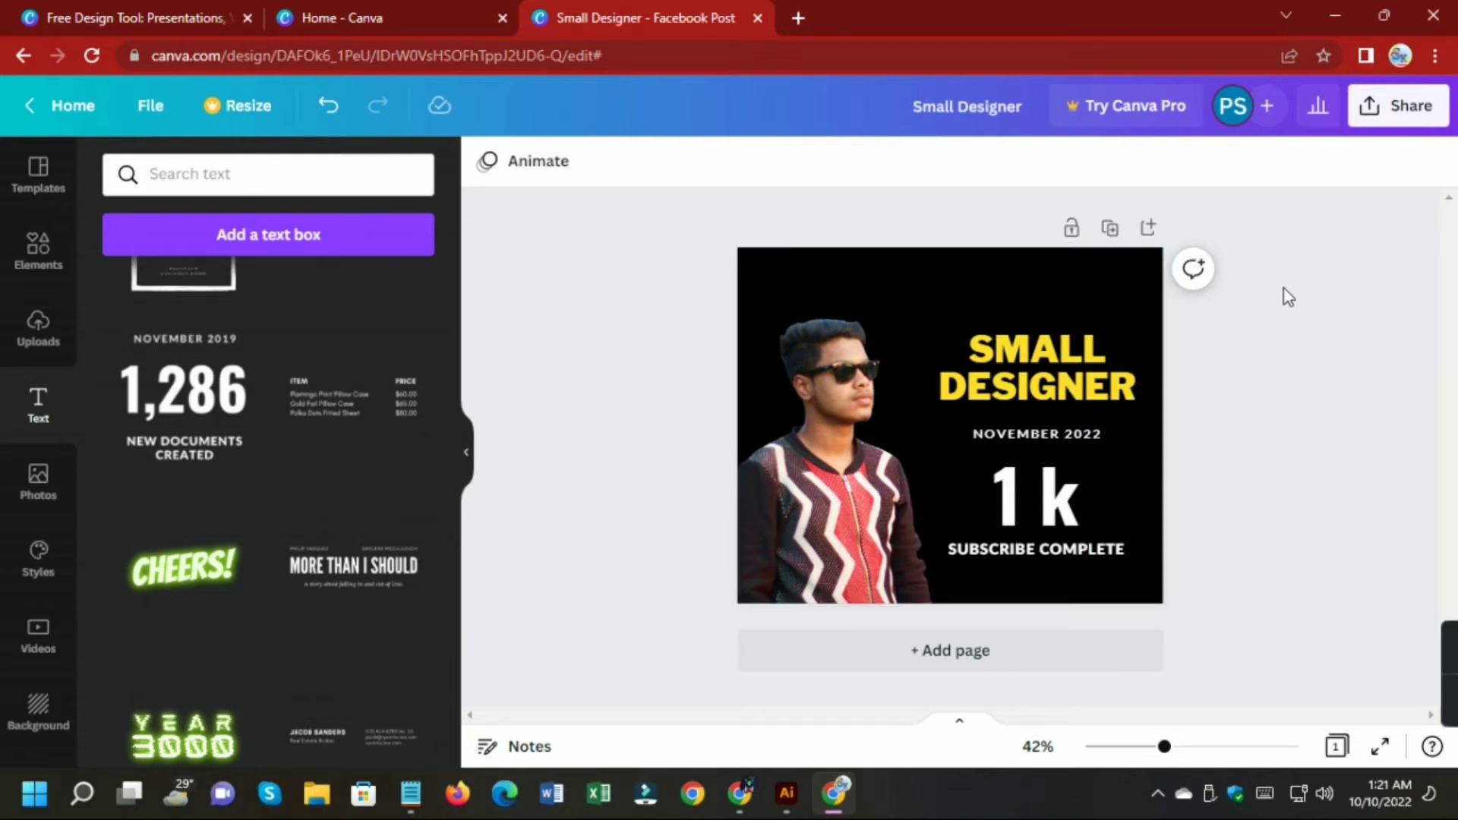
Select the heading and the "1 k" text group together and lock them in place.
{"action": "left_click_drag", "start_coordinate": [1299, 211], "coordinate": [641, 691]}
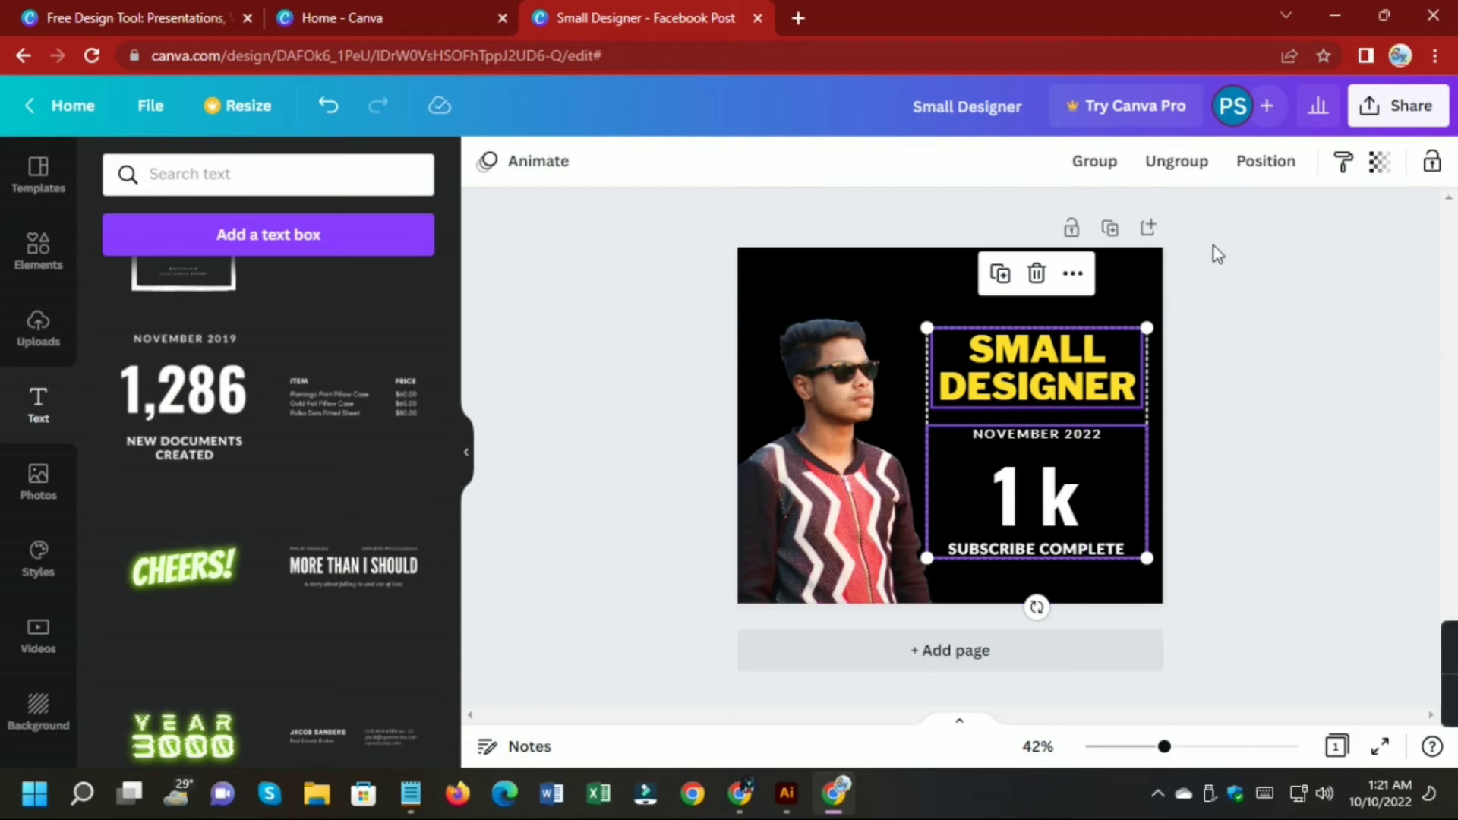
{"action": "left_click", "coordinate": [1314, 411]}
Add the round blue Facebook logo from the recently used elements to the page.
{"action": "left_click", "coordinate": [34, 278]}
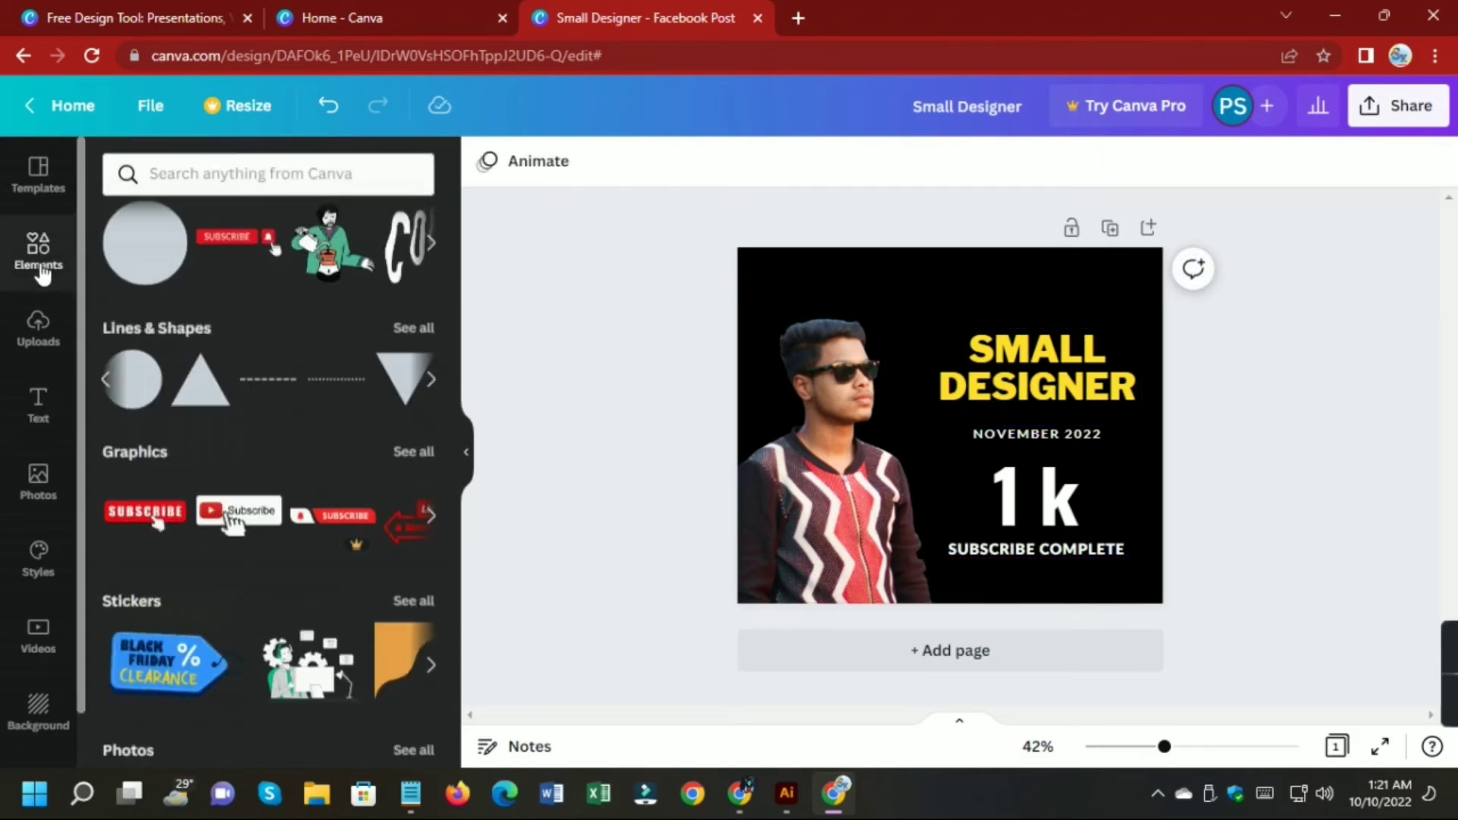
{"action": "scroll", "coordinate": [280, 562], "scroll_direction": "down", "scroll_amount": 4}
{"action": "scroll", "coordinate": [281, 569], "scroll_direction": "up", "scroll_amount": 4}
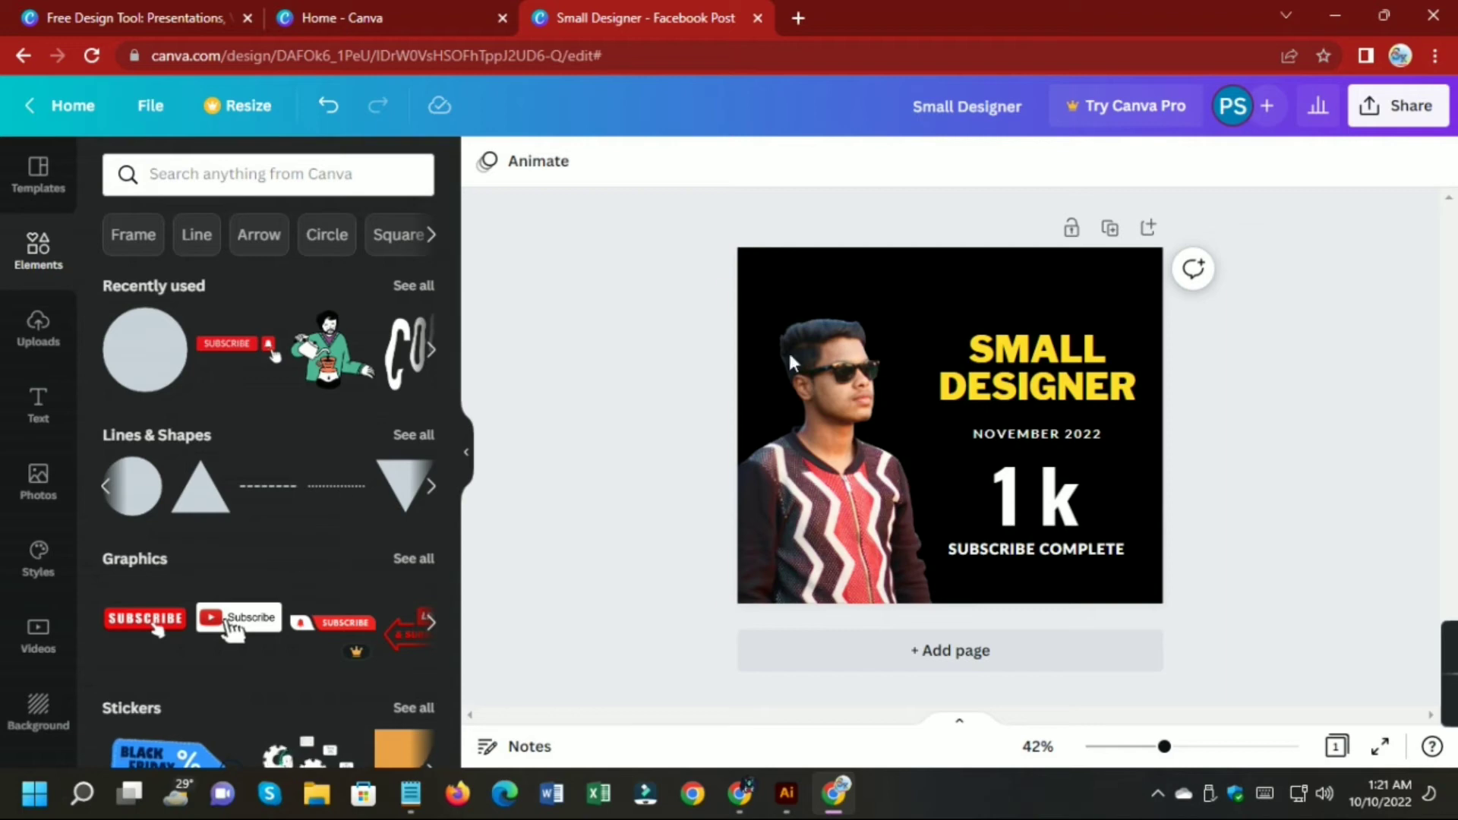
{"action": "scroll", "coordinate": [279, 456], "scroll_direction": "down", "scroll_amount": 2}
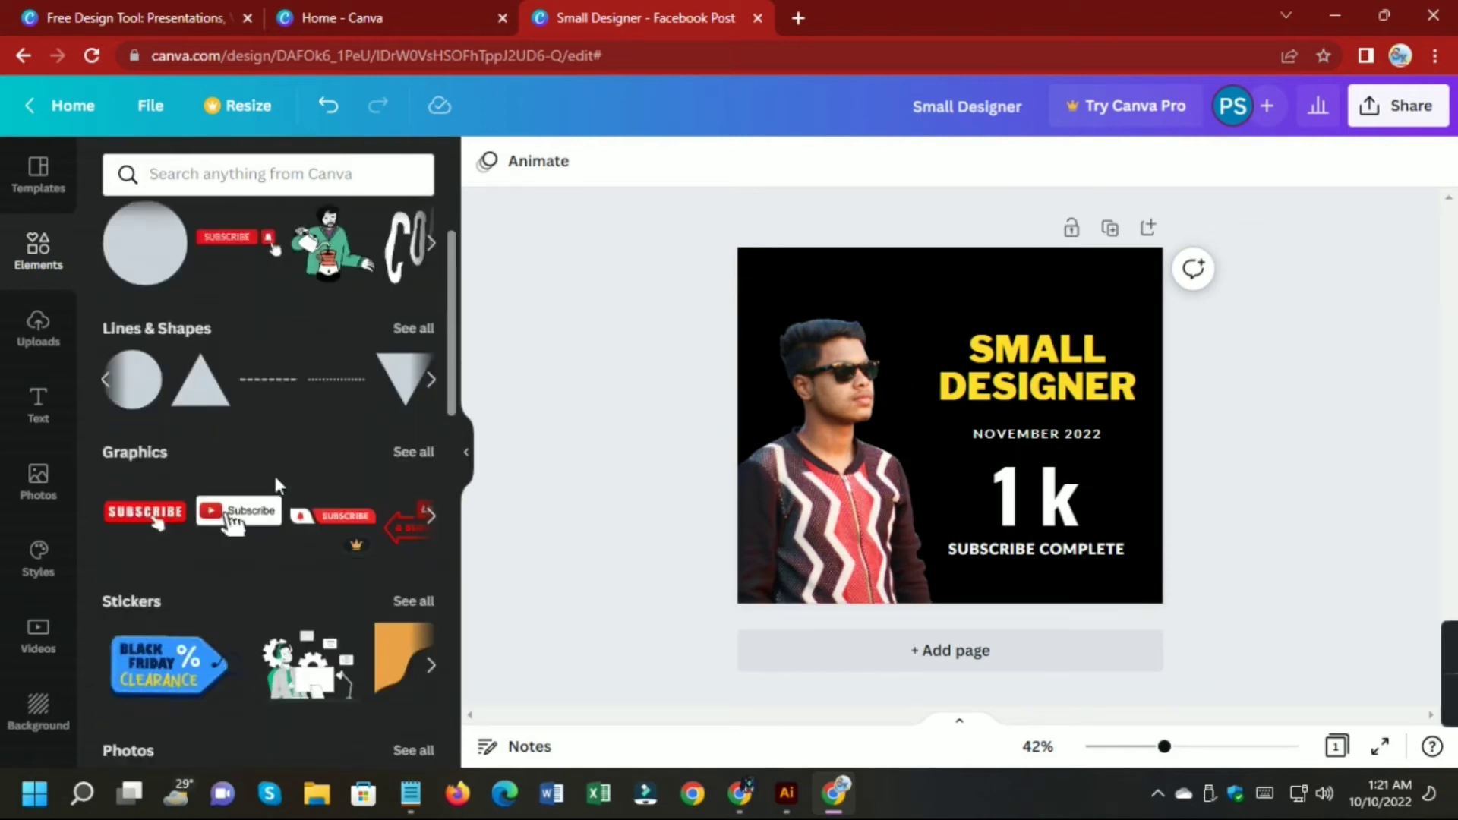
{"action": "scroll", "coordinate": [275, 477], "scroll_direction": "up", "scroll_amount": 2}
{"action": "left_click", "coordinate": [413, 285]}
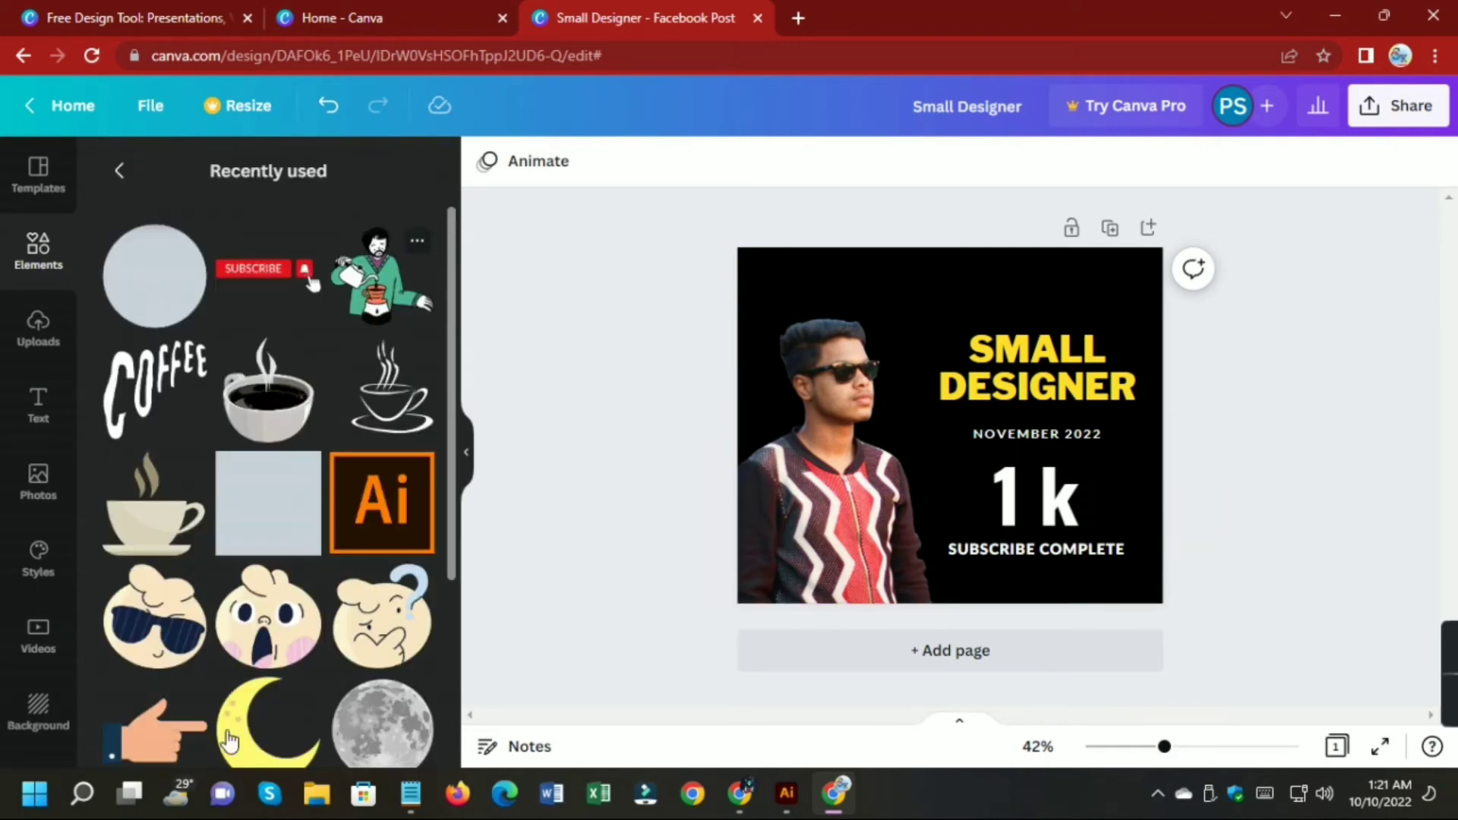
{"action": "scroll", "coordinate": [304, 638], "scroll_direction": "down", "scroll_amount": 3}
{"action": "scroll", "coordinate": [319, 631], "scroll_direction": "down", "scroll_amount": 10}
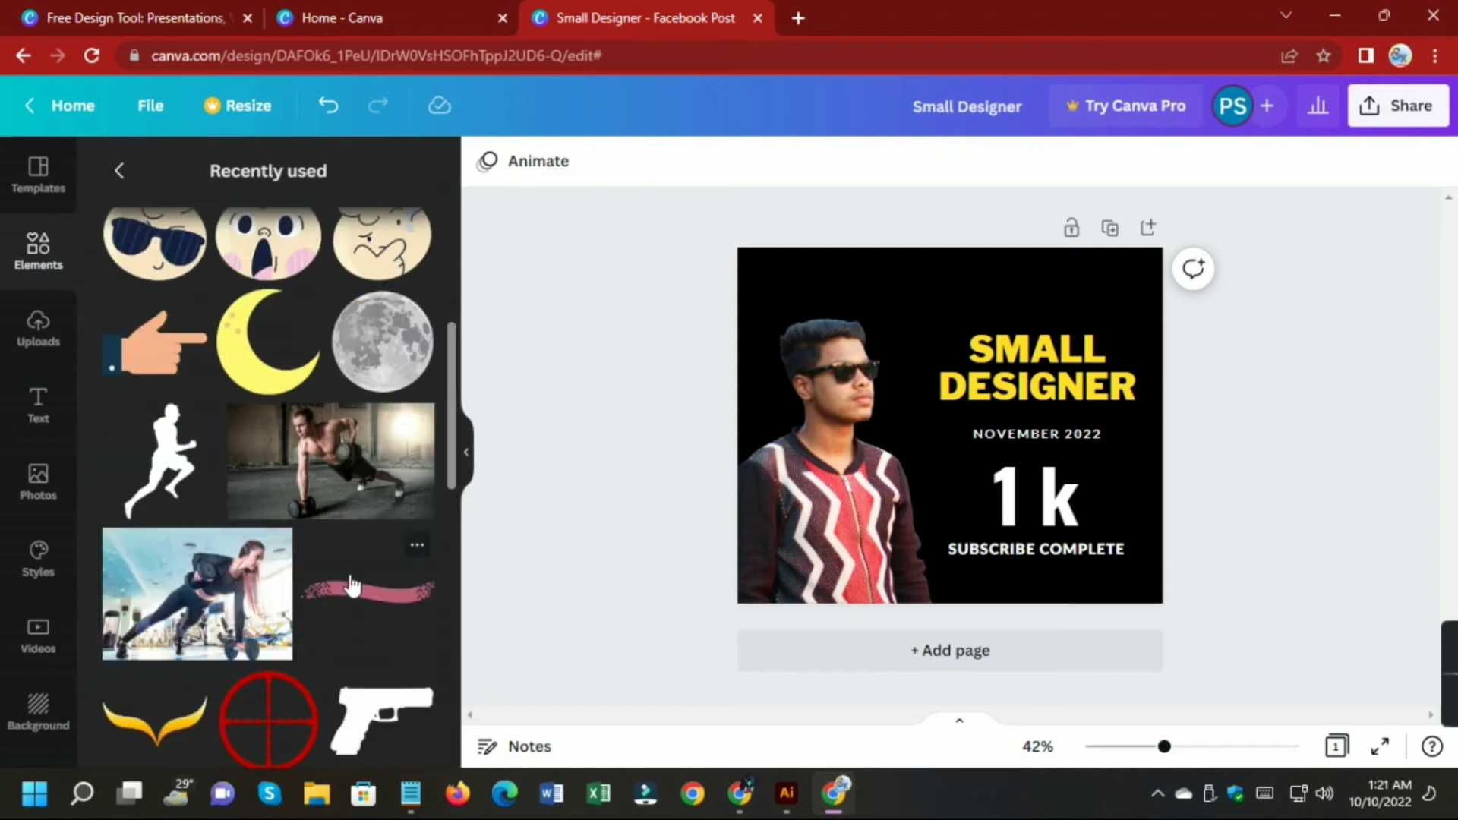
{"action": "scroll", "coordinate": [351, 585], "scroll_direction": "down", "scroll_amount": 8}
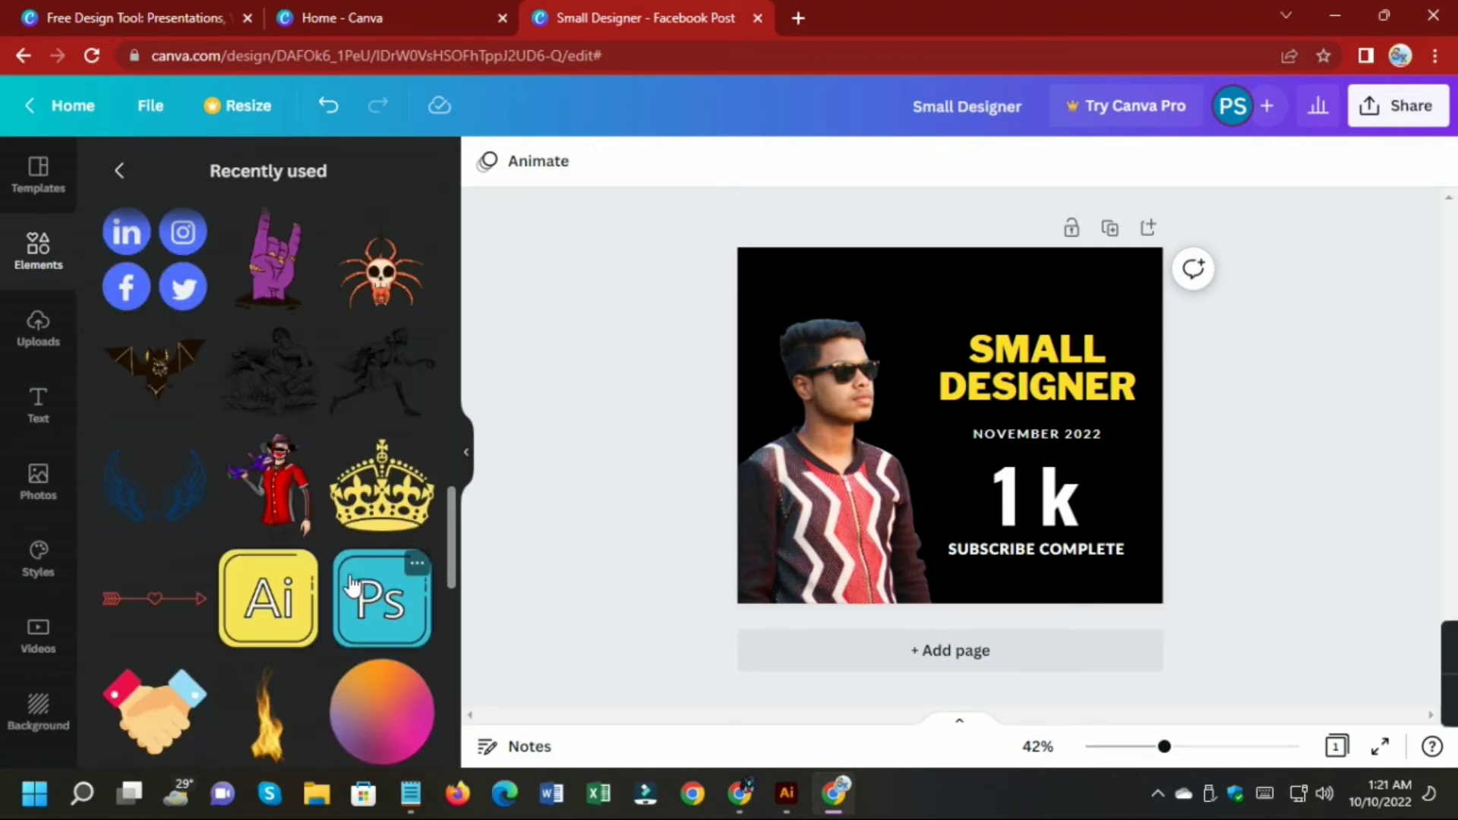
{"action": "scroll", "coordinate": [351, 585], "scroll_direction": "down", "scroll_amount": 7}
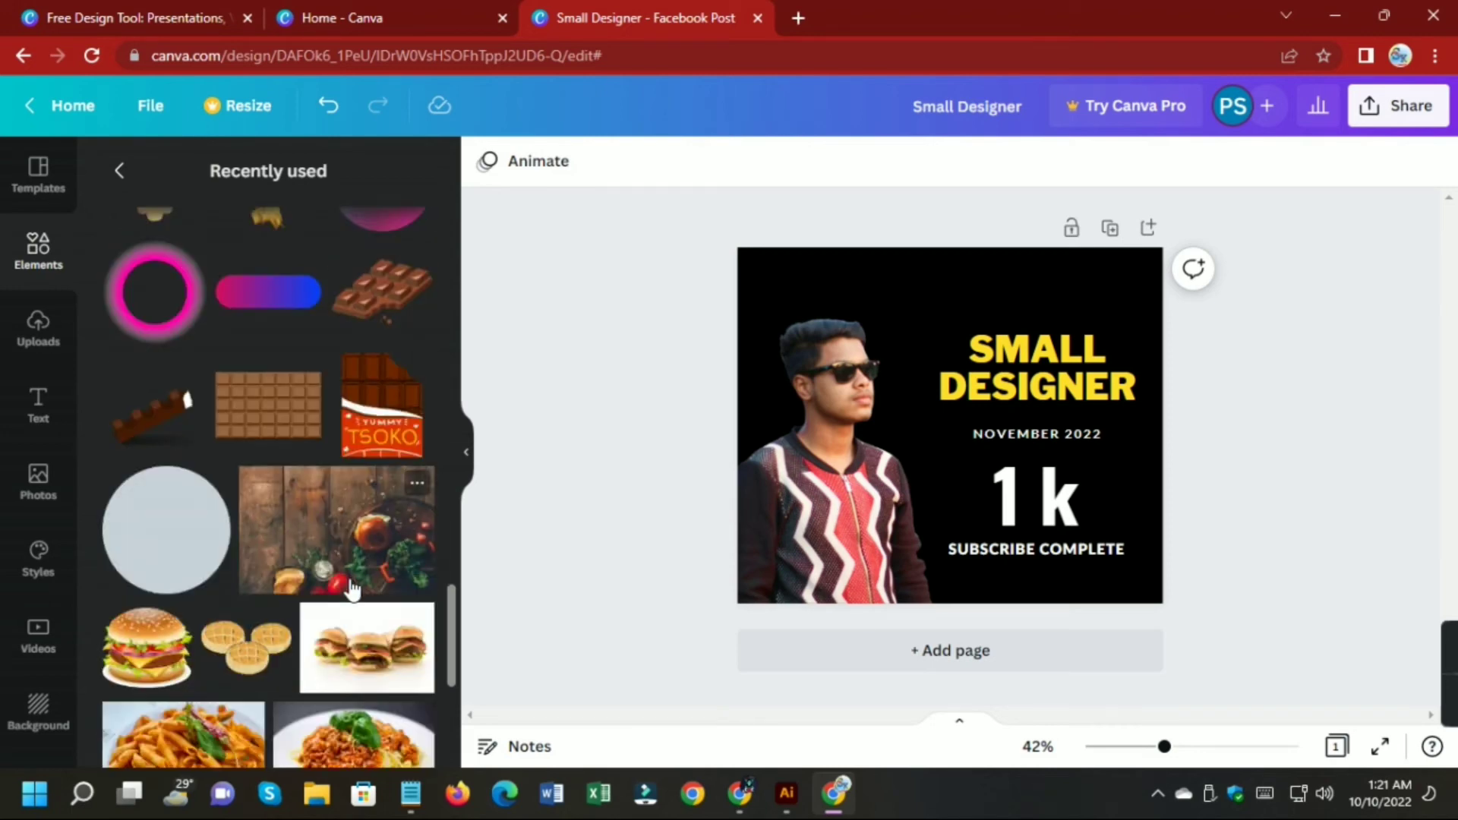
{"action": "scroll", "coordinate": [351, 586], "scroll_direction": "down", "scroll_amount": 5}
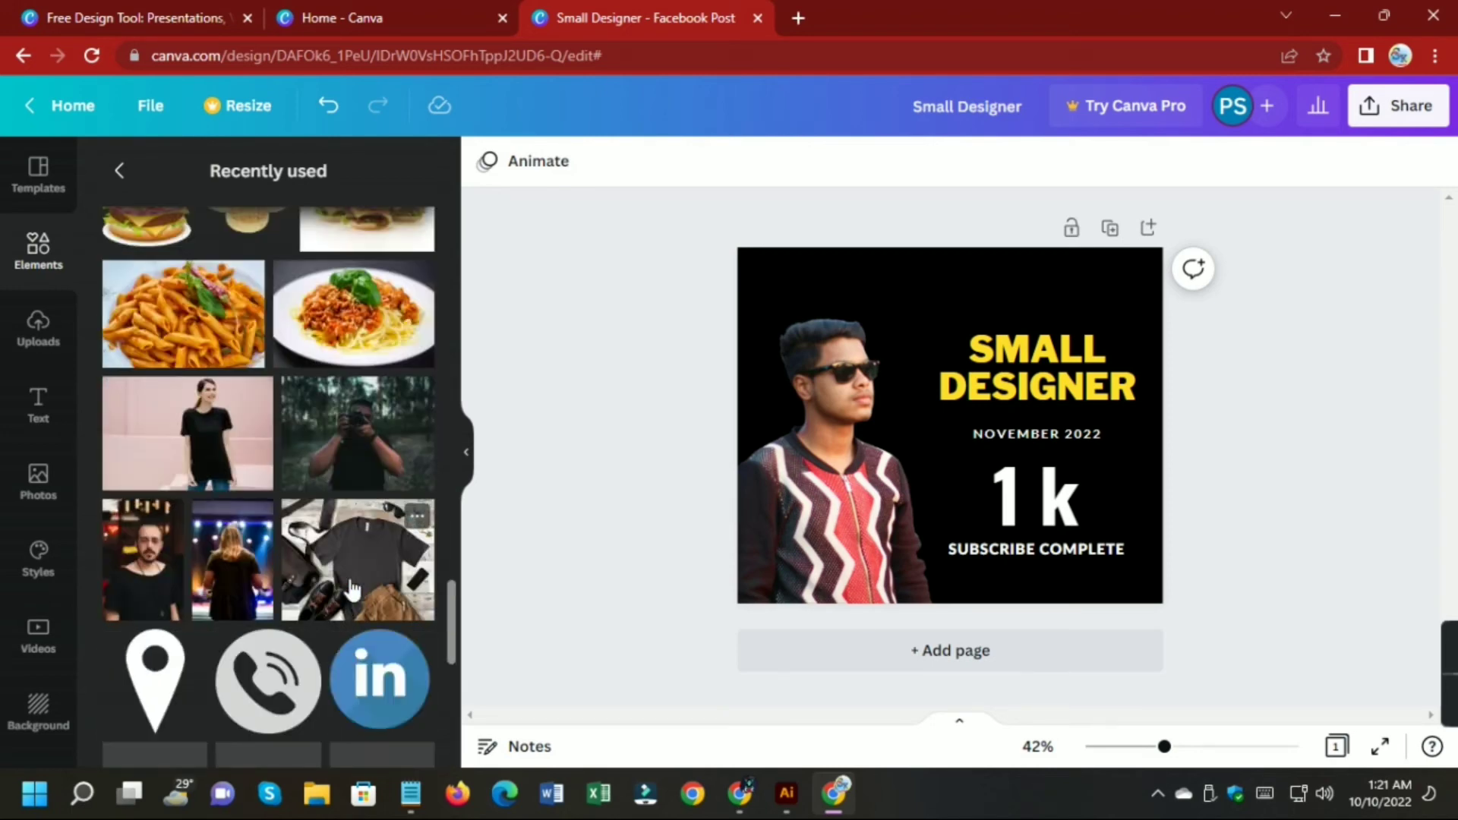
{"action": "scroll", "coordinate": [361, 597], "scroll_direction": "down", "scroll_amount": 2}
{"action": "scroll", "coordinate": [361, 597], "scroll_direction": "down", "scroll_amount": 3}
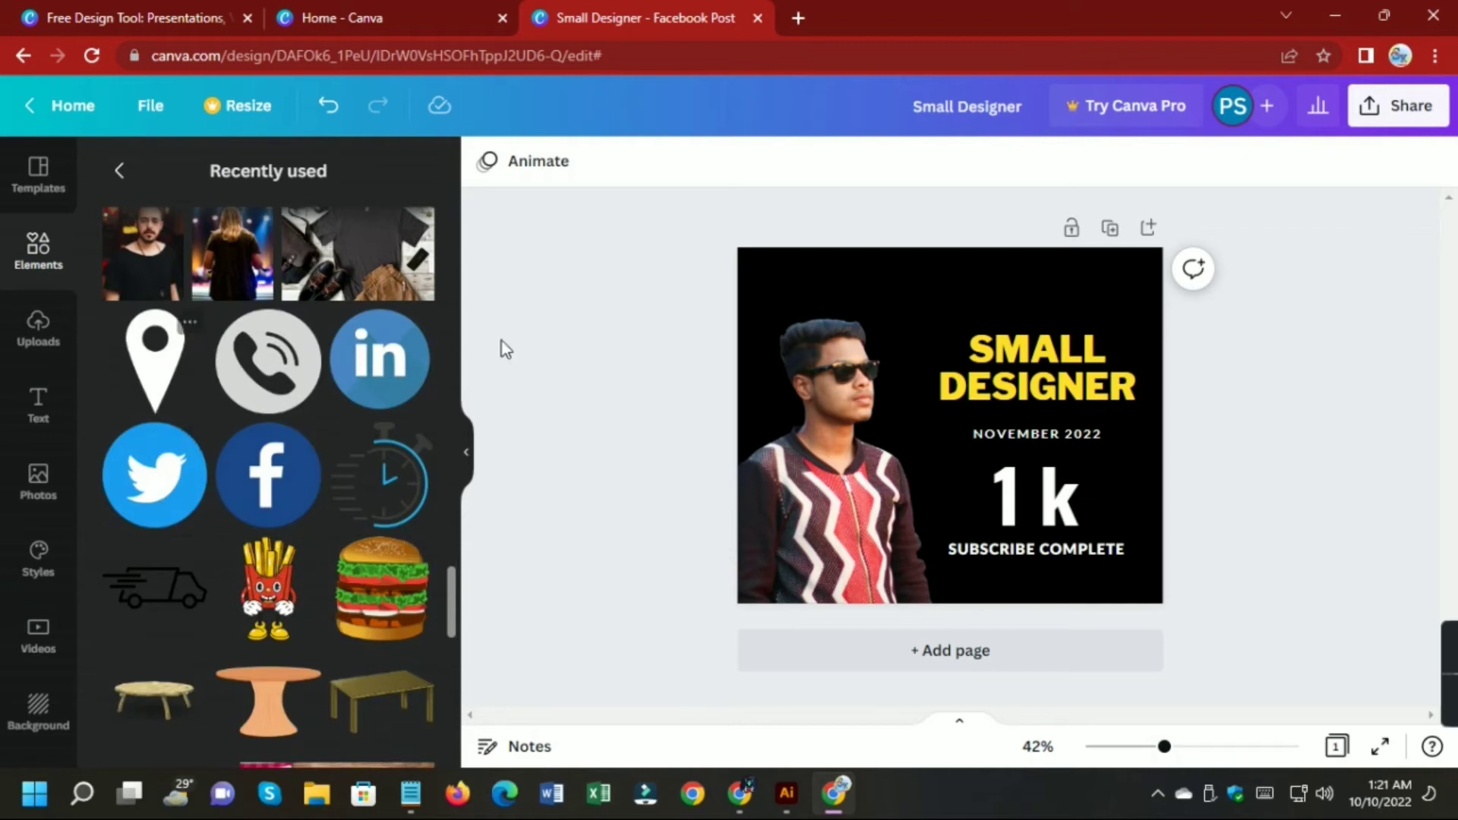
{"action": "left_click", "coordinate": [266, 479]}
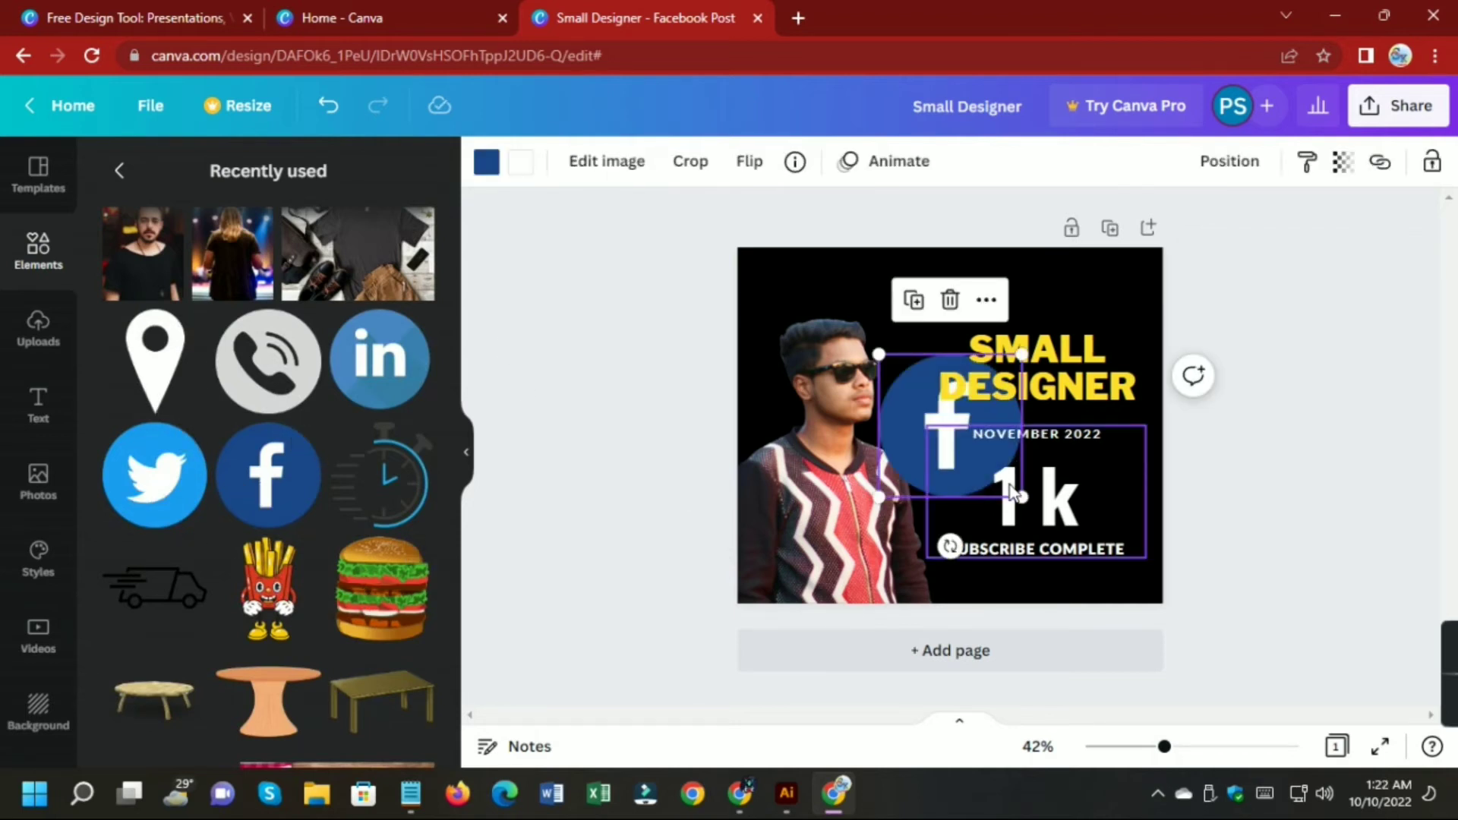
Shrink the Facebook logo to a small icon and centre it above the heading.
{"action": "left_click_drag", "start_coordinate": [1022, 498], "coordinate": [1036, 301]}
{"action": "left_click", "coordinate": [1285, 507]}
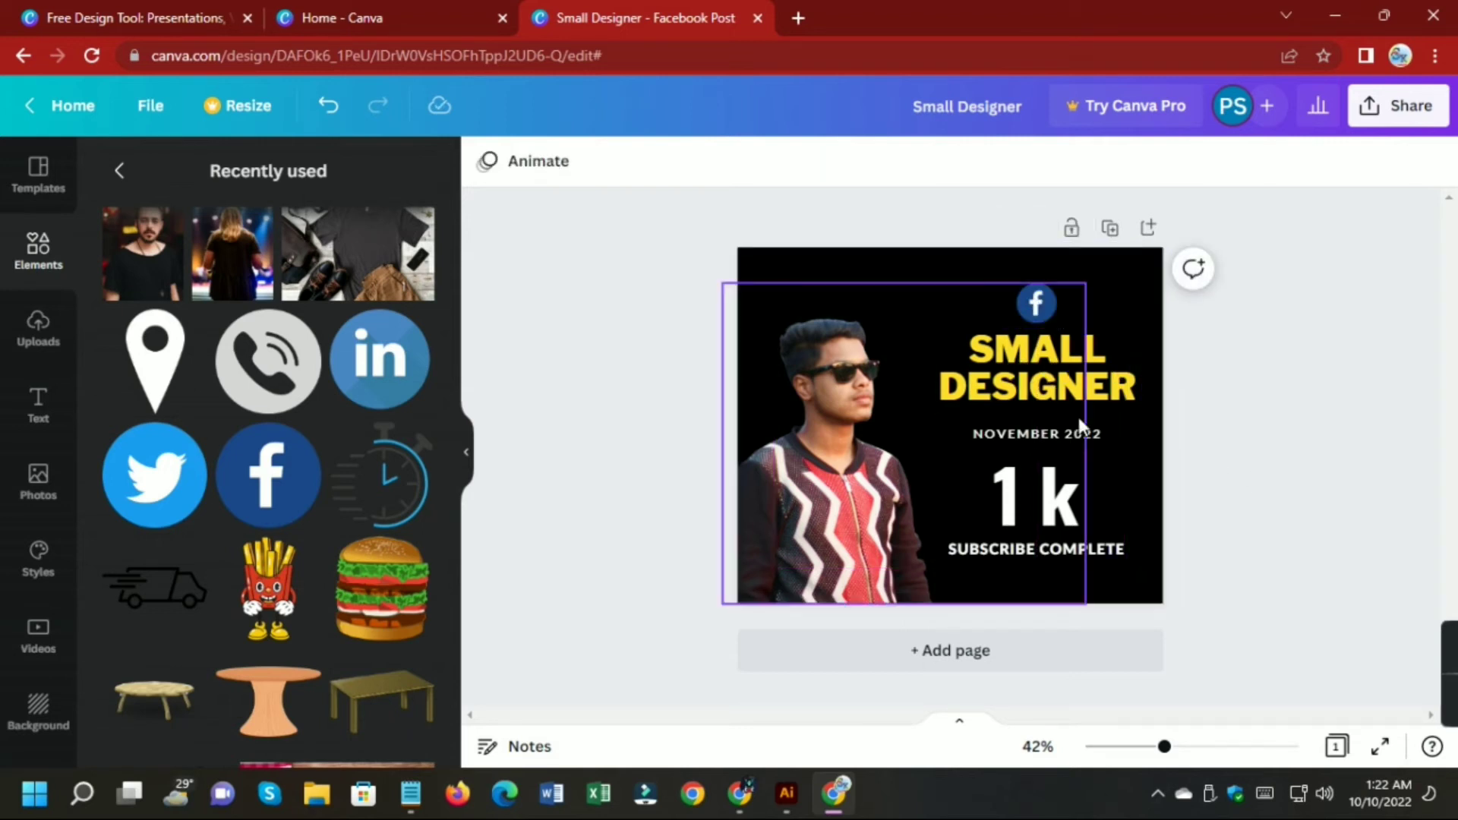
{"action": "left_click", "coordinate": [1035, 302]}
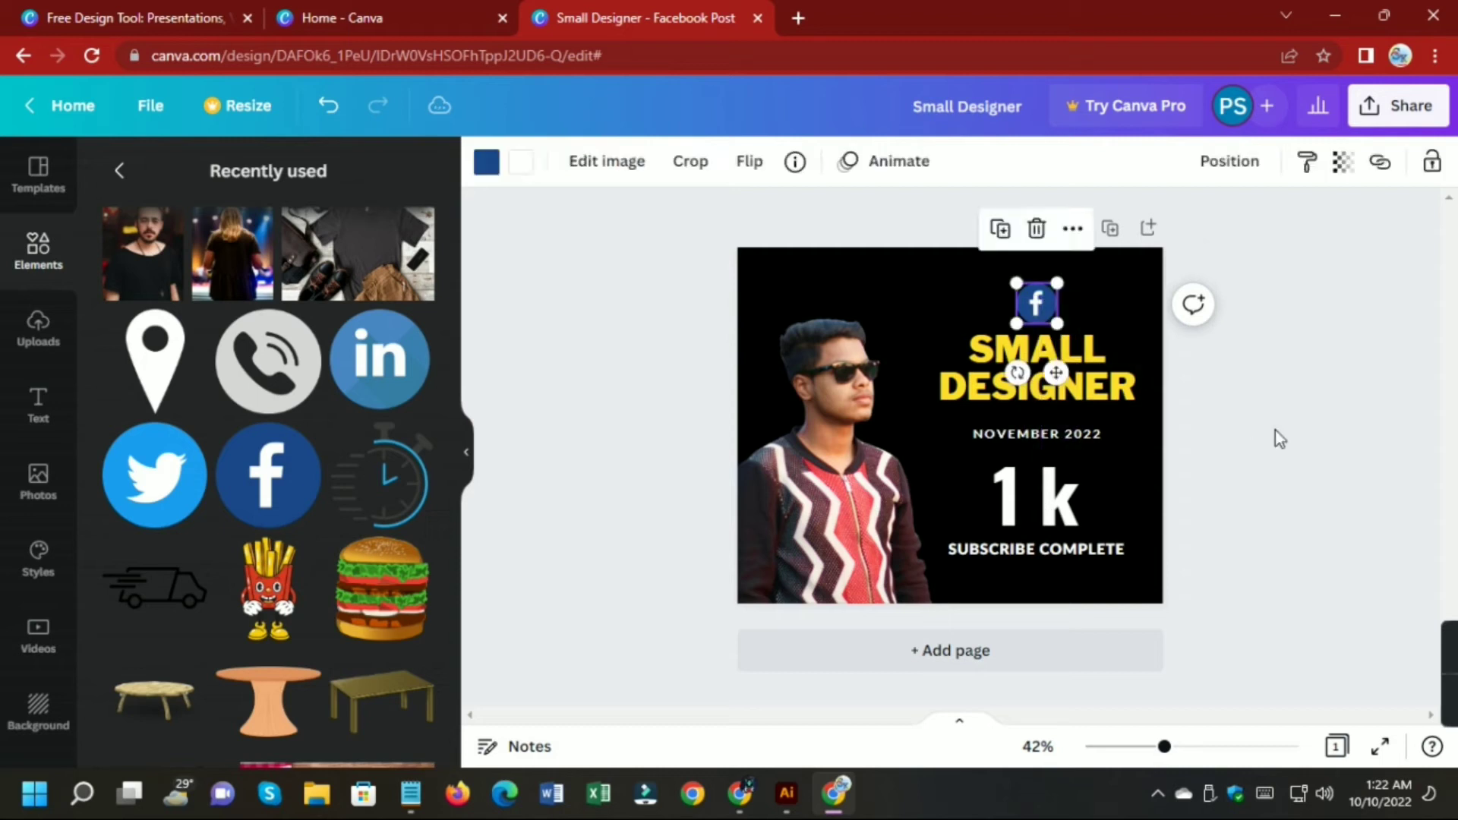
{"action": "left_click", "coordinate": [1274, 430]}
{"action": "left_click", "coordinate": [1043, 303]}
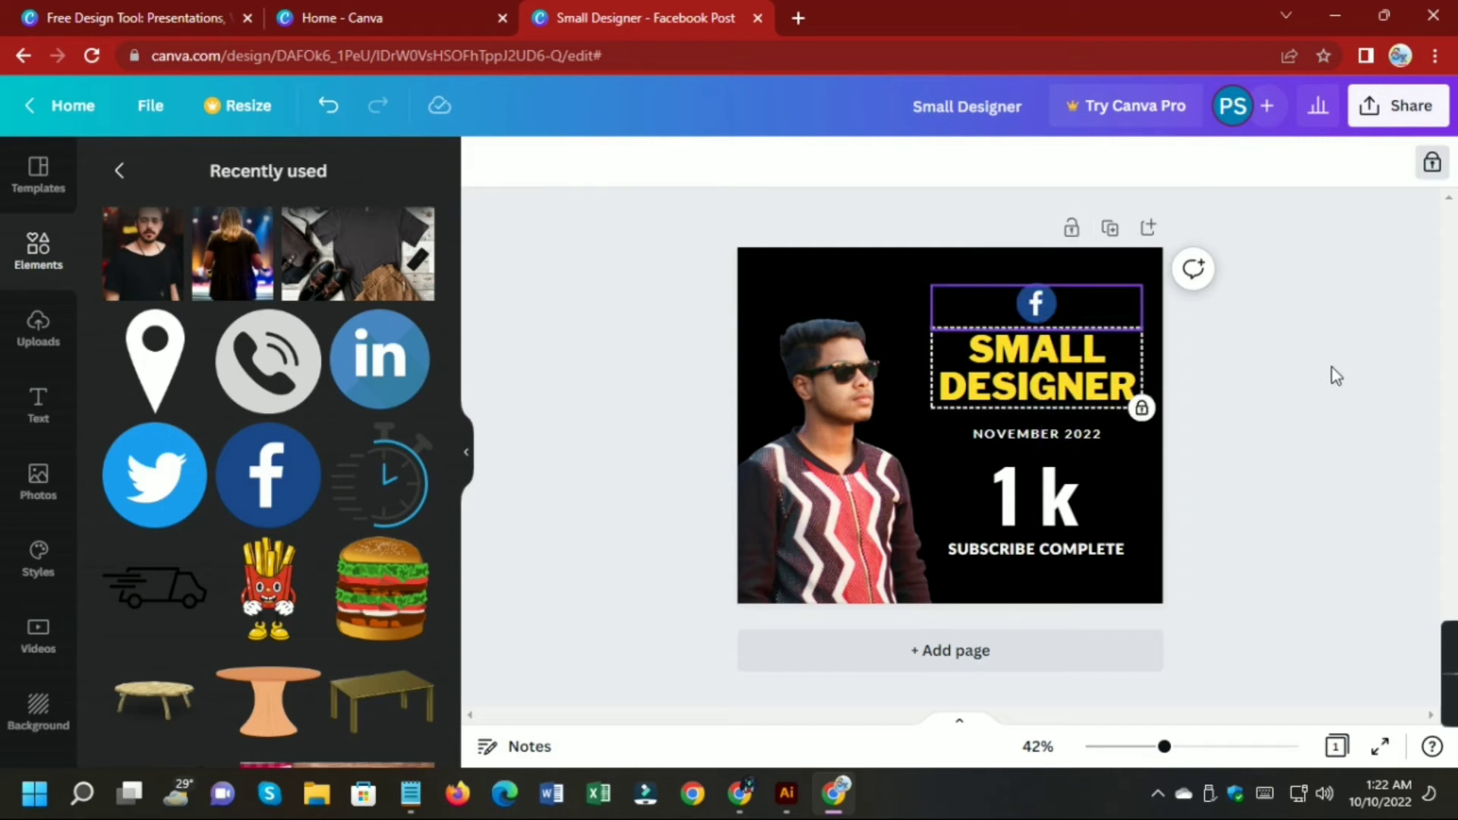
{"action": "left_click", "coordinate": [1332, 375]}
Move the Facebook logo just below the left part of the "subscribe complete" caption.
{"action": "left_click", "coordinate": [1036, 302]}
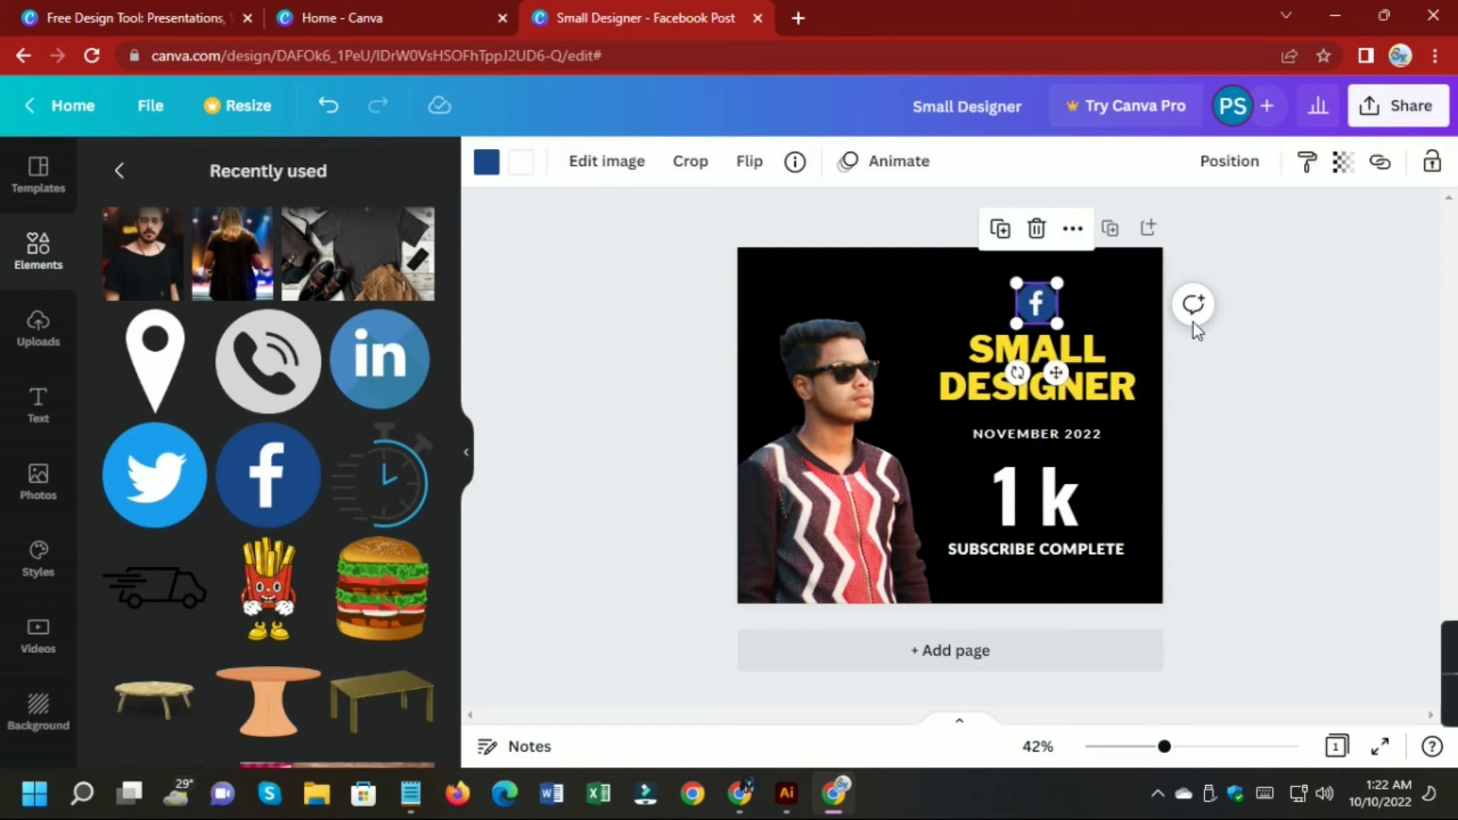
{"action": "left_click_drag", "start_coordinate": [1022, 324], "coordinate": [1003, 593]}
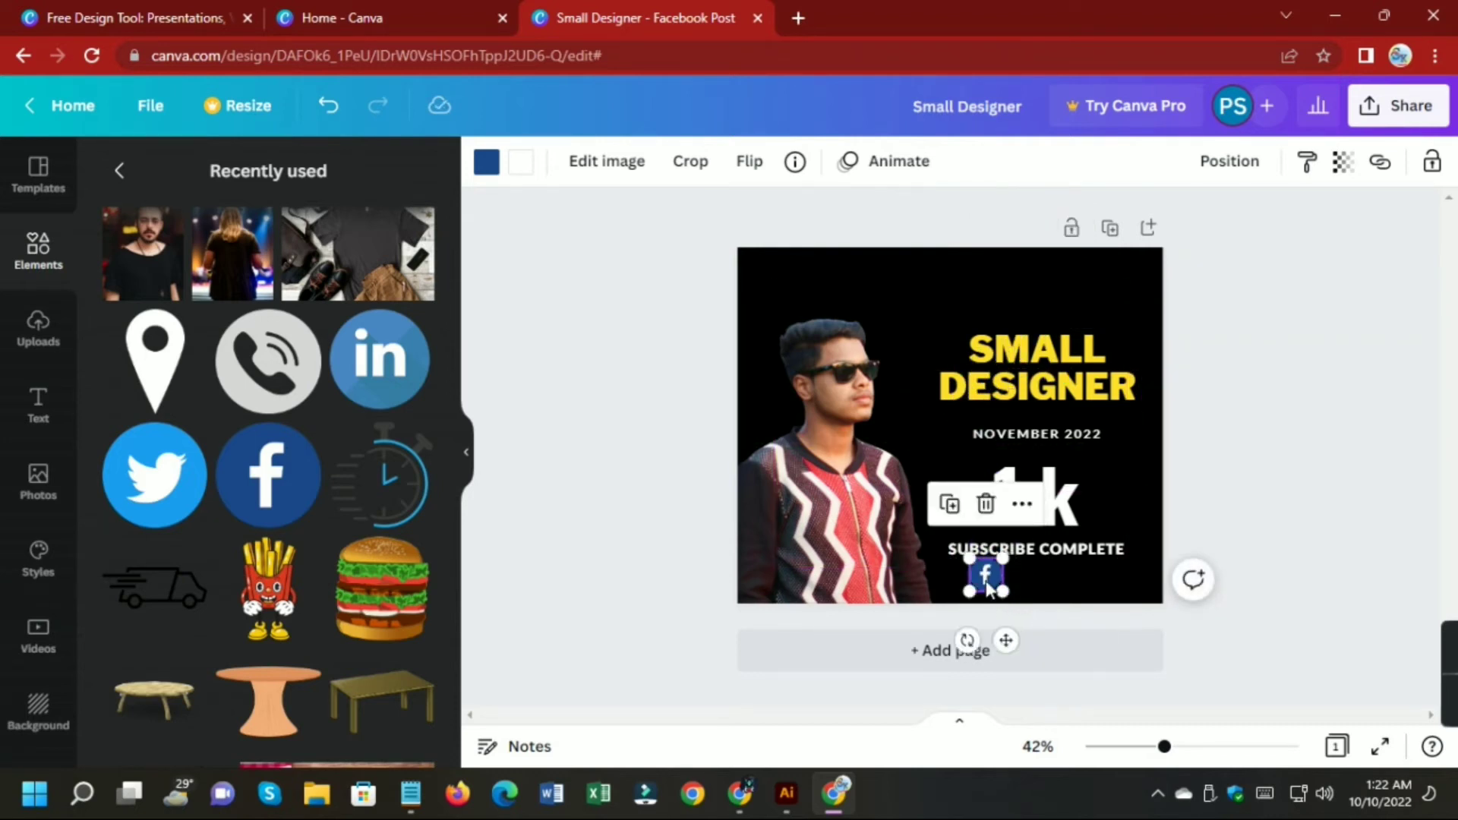
{"action": "left_click_drag", "start_coordinate": [1163, 747], "coordinate": [1191, 748]}
{"action": "scroll", "coordinate": [1159, 622], "scroll_direction": "down", "scroll_amount": 2}
{"action": "left_click_drag", "start_coordinate": [1008, 584], "coordinate": [1010, 577]}
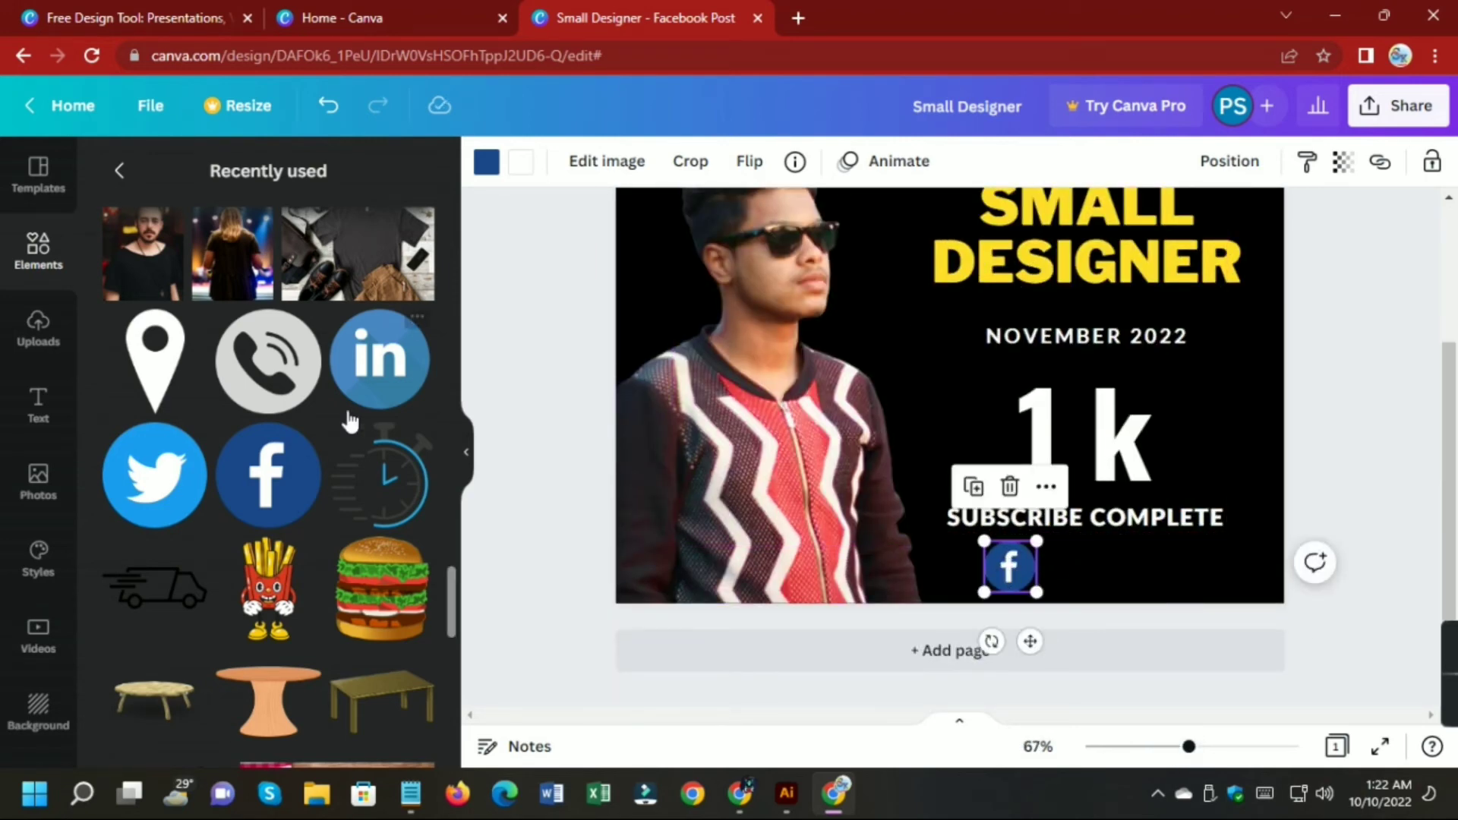
Add the round Twitter and LinkedIn logos from the recently used elements, shrinking them and lining them up beside the Facebook logo.
{"action": "left_click", "coordinate": [160, 476]}
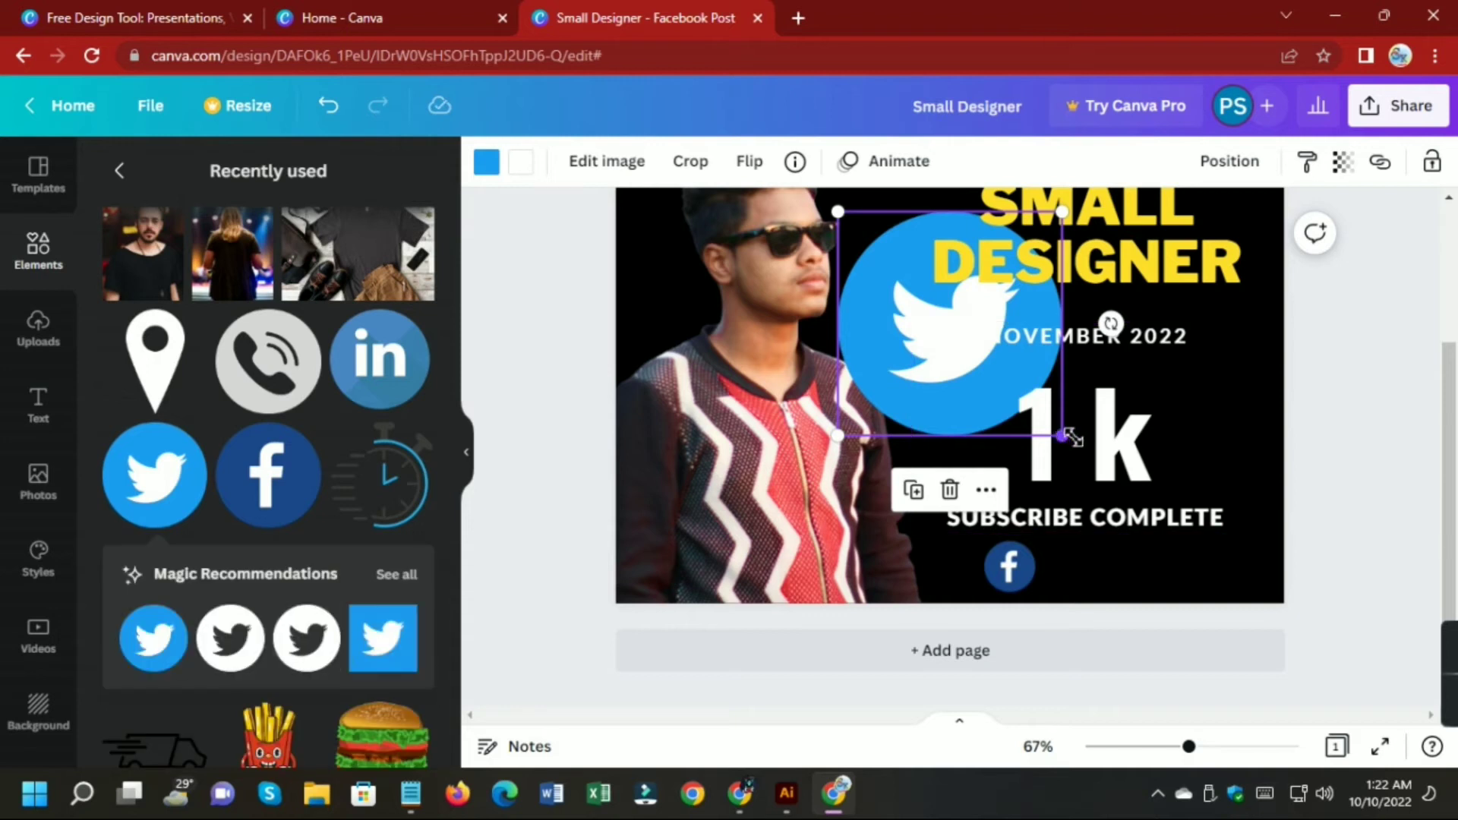
{"action": "left_click_drag", "start_coordinate": [1071, 444], "coordinate": [887, 282]}
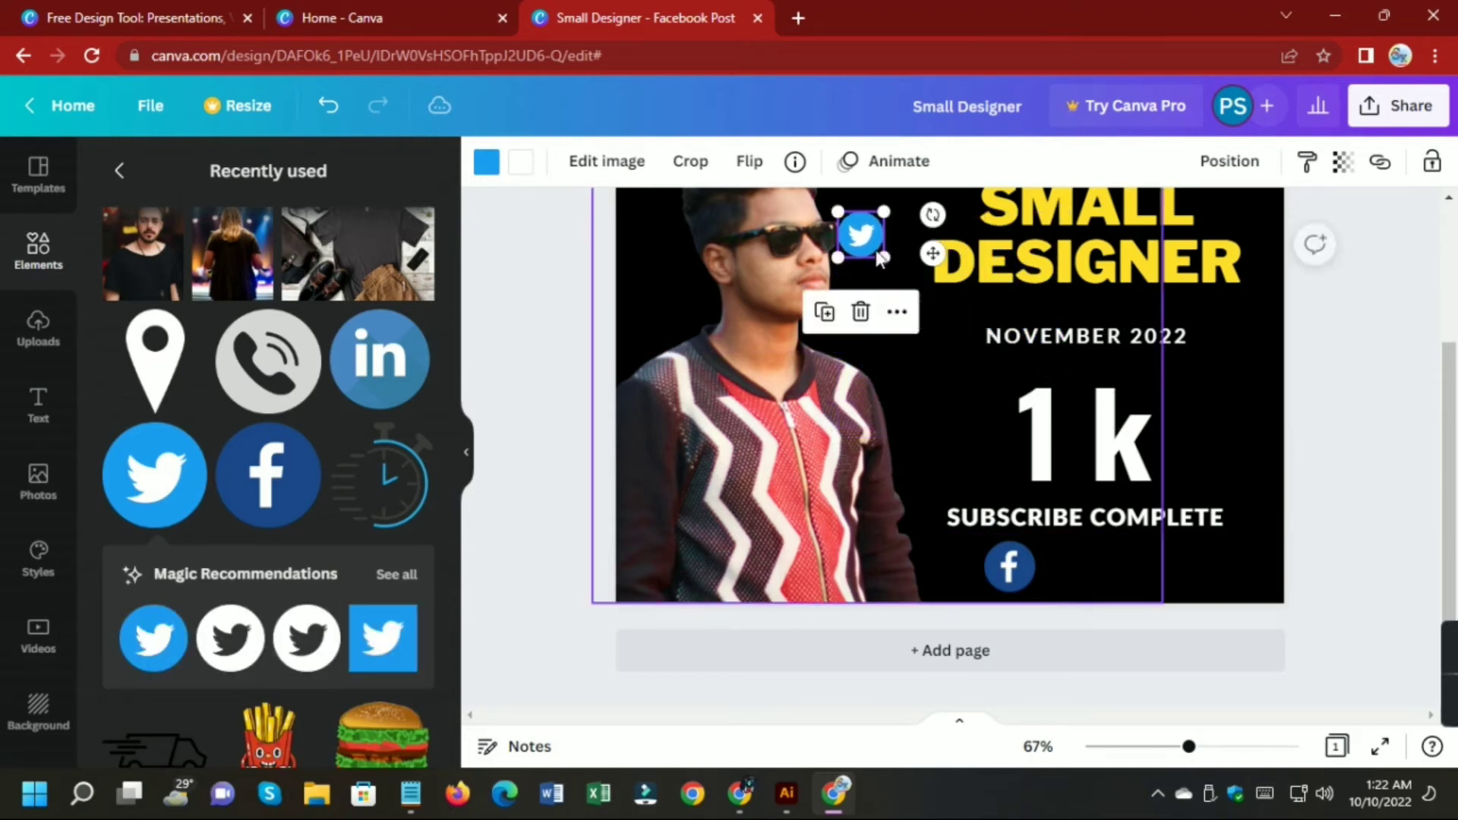
{"action": "left_click_drag", "start_coordinate": [859, 234], "coordinate": [1109, 543]}
{"action": "left_click", "coordinate": [1366, 481]}
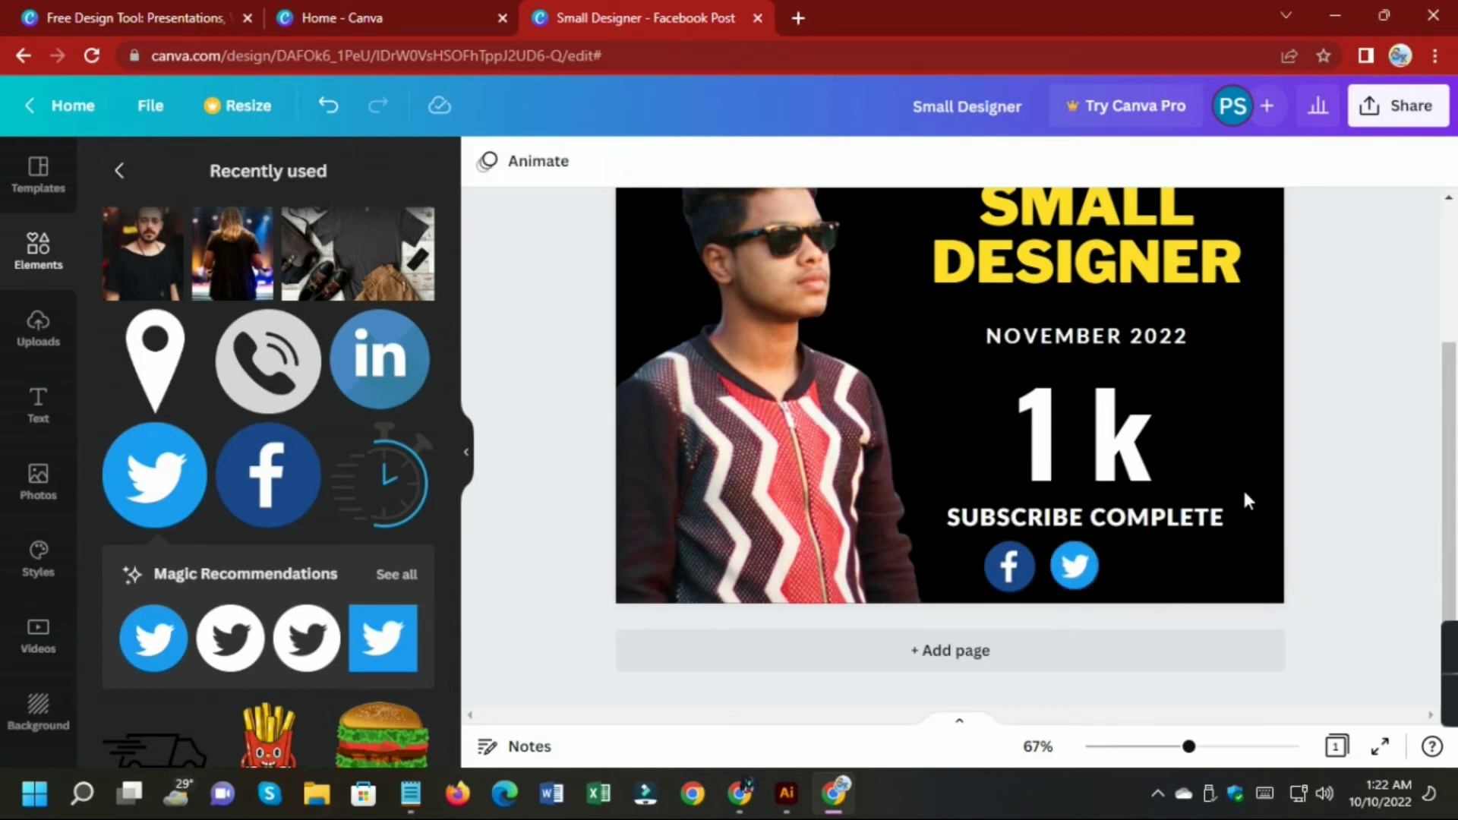
{"action": "left_click", "coordinate": [360, 391]}
{"action": "left_click_drag", "start_coordinate": [1058, 432], "coordinate": [1163, 542]}
Group the three social media logos and shift the group slightly to the right to centre it under the "subscribe complete" caption.
{"action": "left_click", "coordinate": [1000, 577], "text": "shift"}
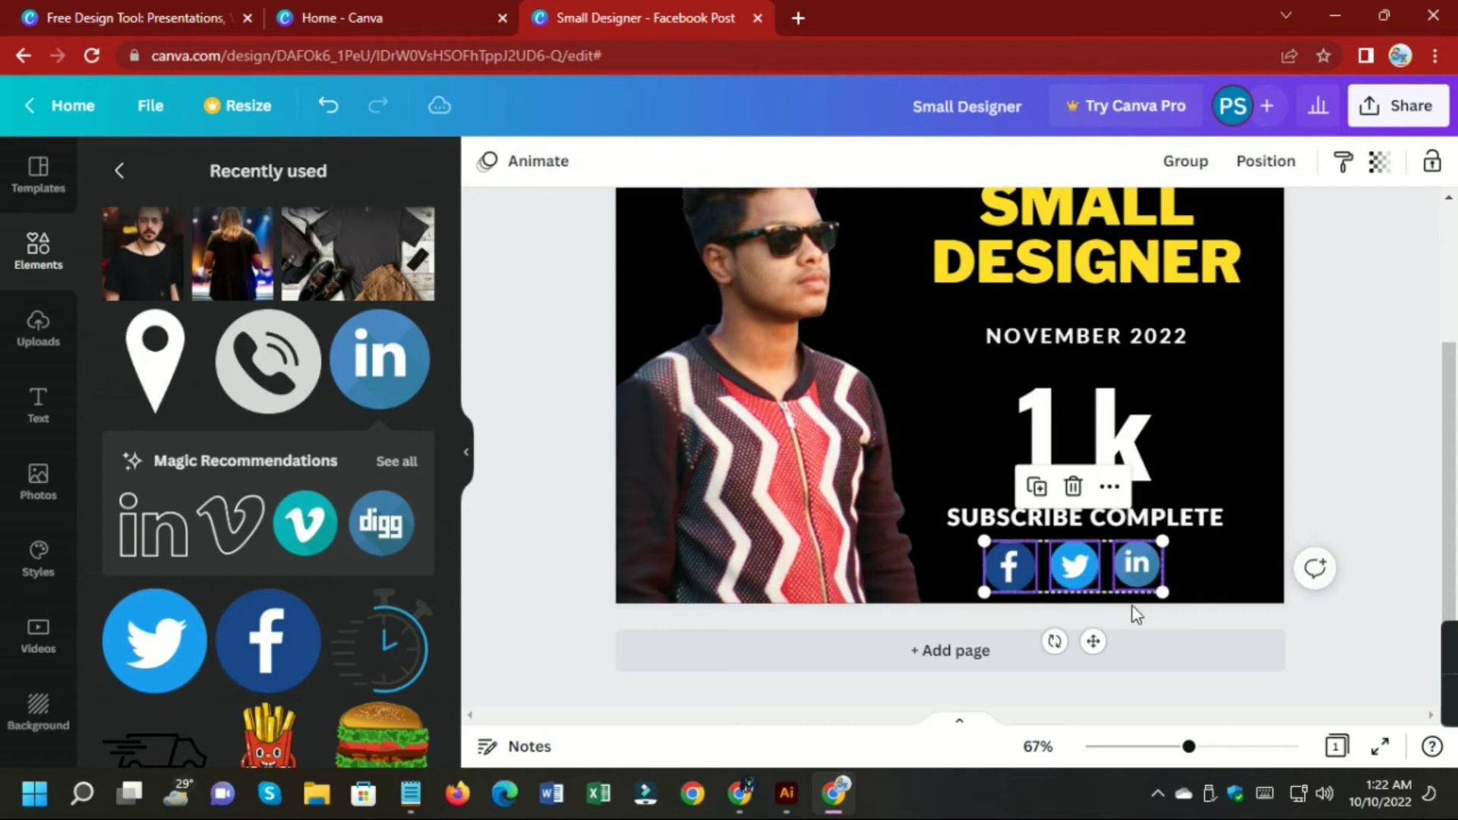
{"action": "key", "text": "ctrl+g"}
{"action": "left_click", "coordinate": [1083, 574]}
{"action": "left_click_drag", "start_coordinate": [1082, 573], "coordinate": [1099, 575]}
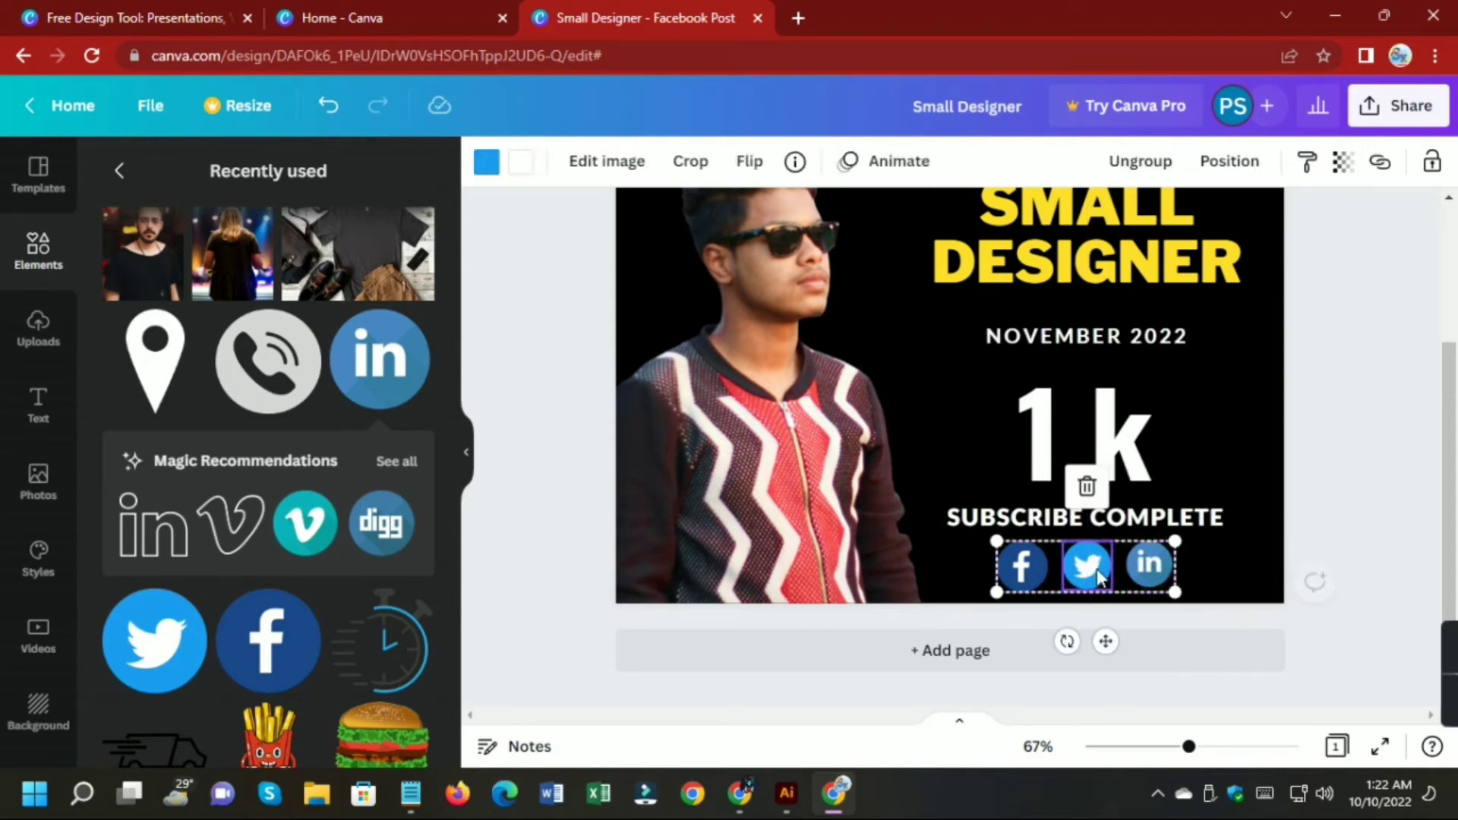
{"action": "left_click", "coordinate": [1309, 498]}
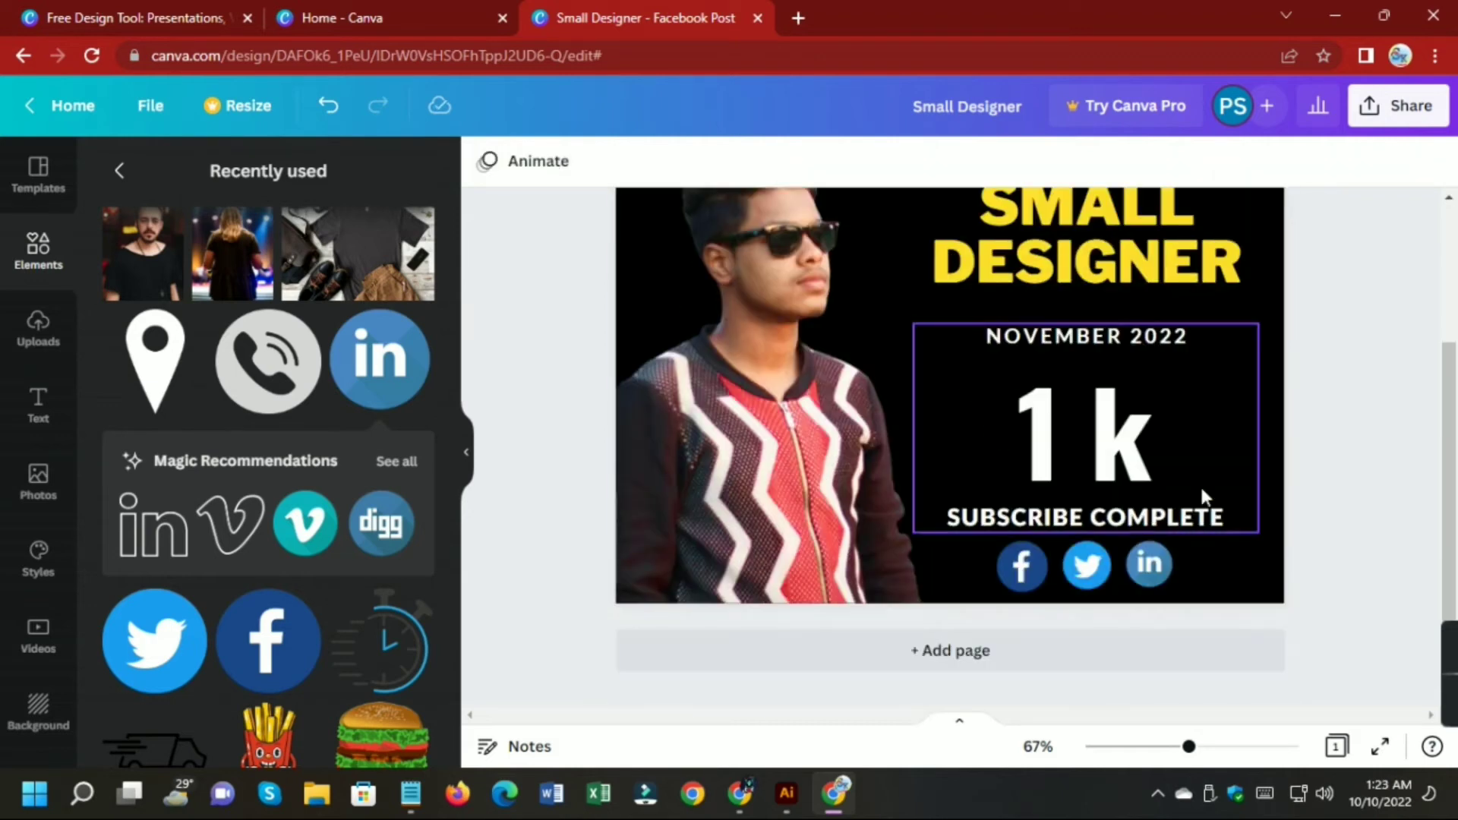
Unlock the "Small Designer" heading and move it slightly down, closer to the "November 2022" line.
{"action": "left_click", "coordinate": [1166, 268]}
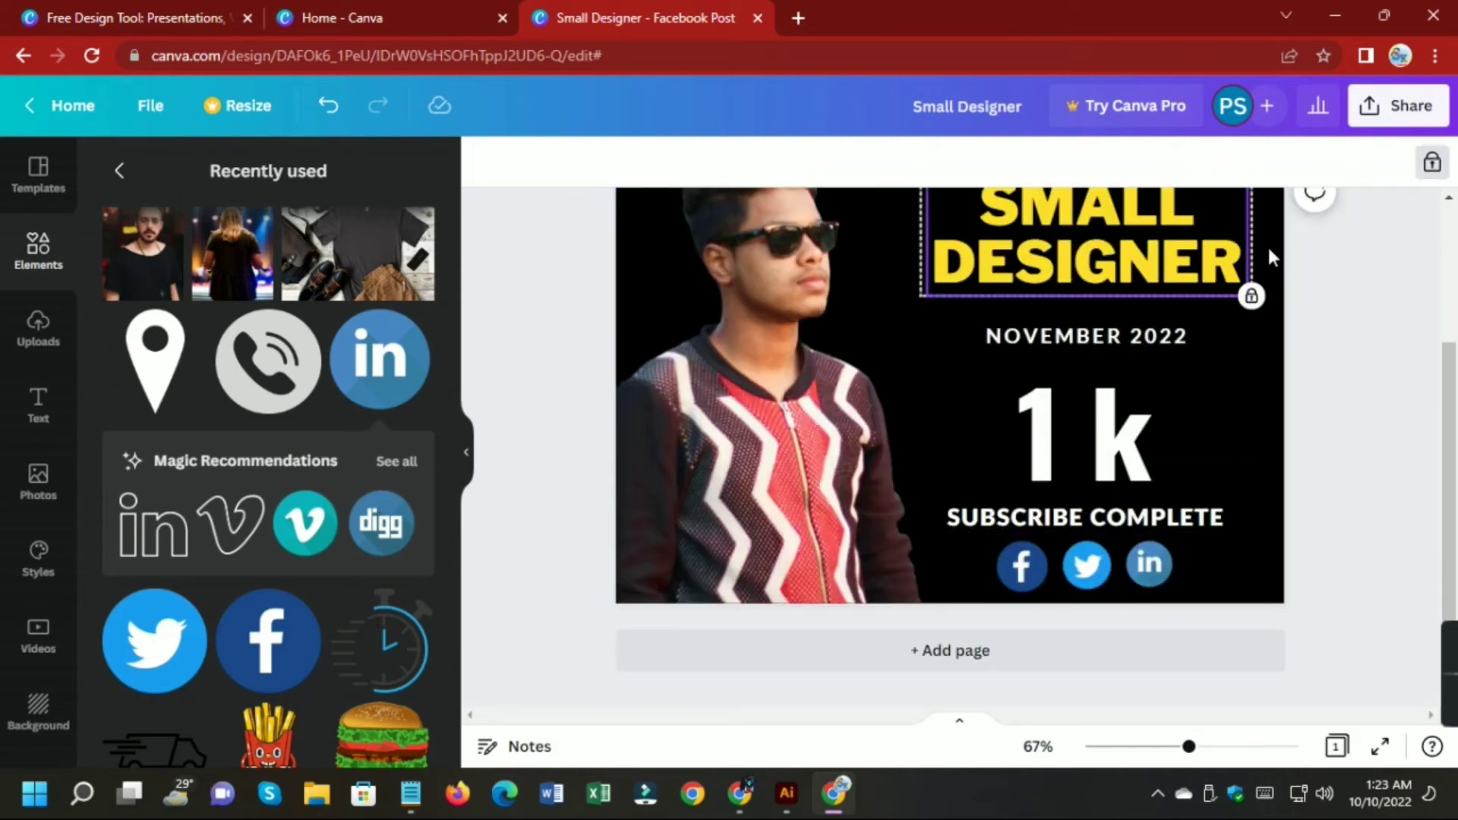
{"action": "left_click", "coordinate": [1438, 162]}
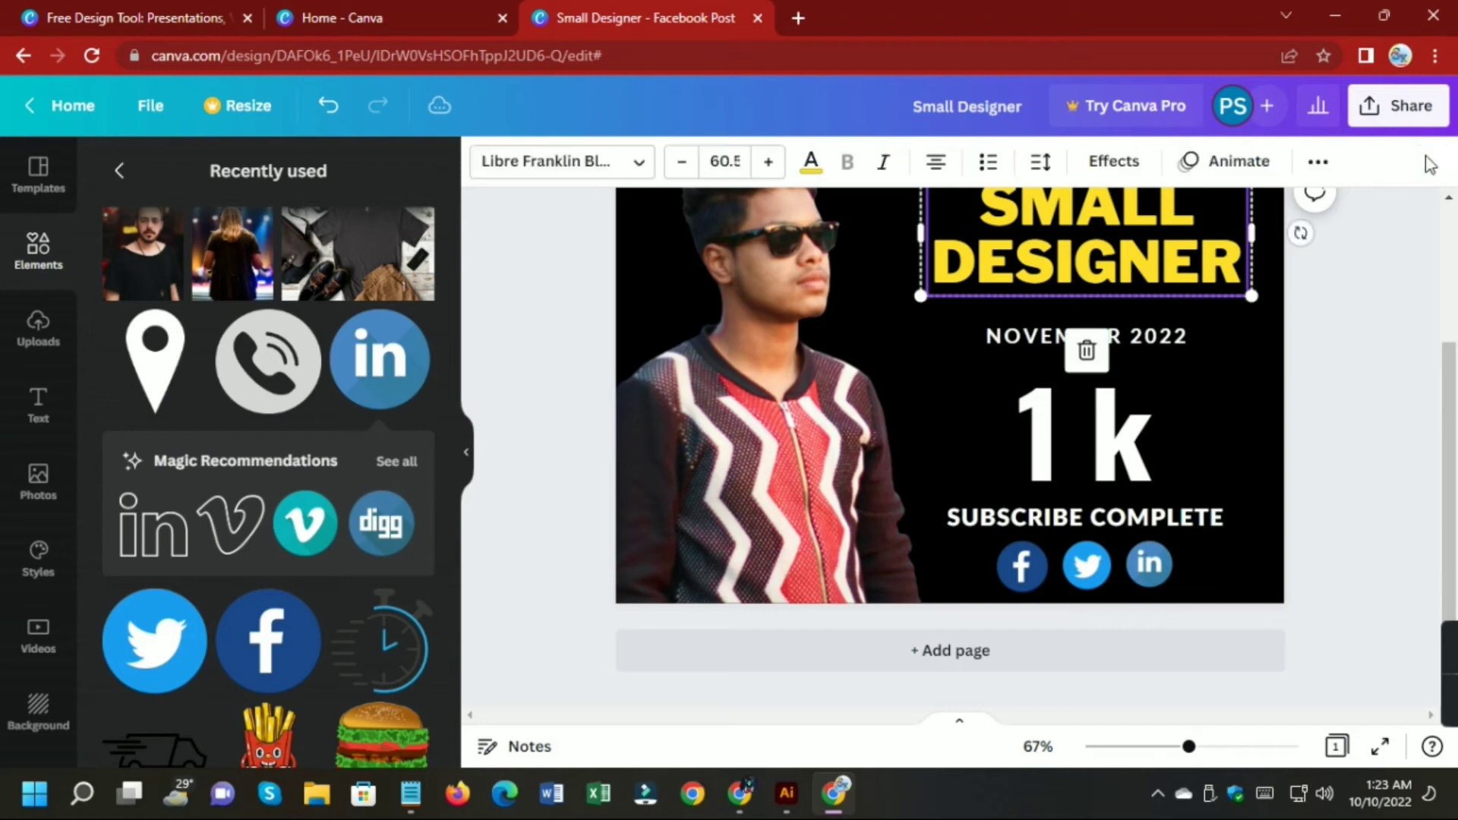
{"action": "left_click_drag", "start_coordinate": [1149, 258], "coordinate": [1121, 274]}
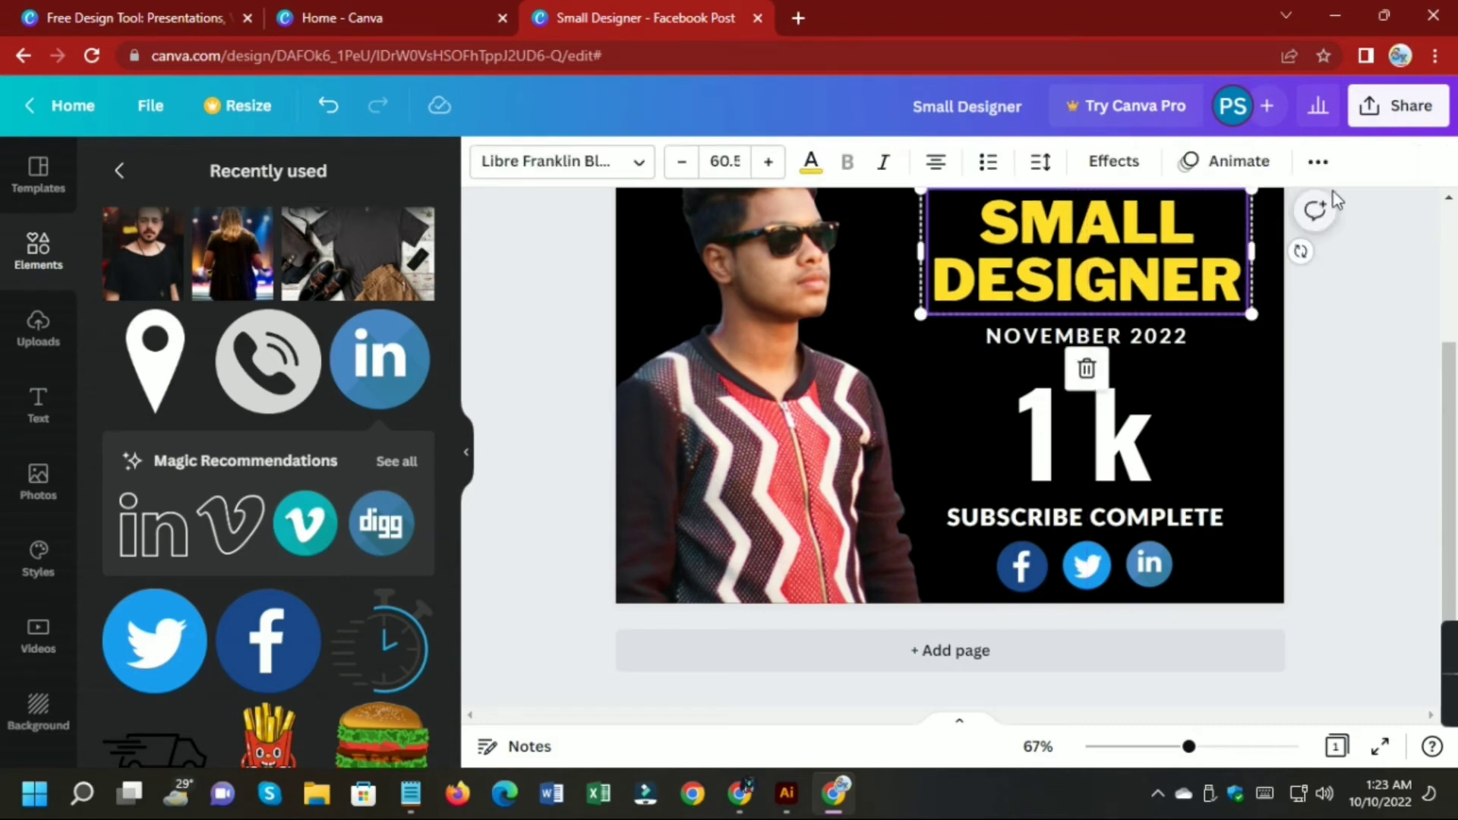
{"action": "scroll", "coordinate": [1356, 438], "scroll_direction": "up", "scroll_amount": 3}
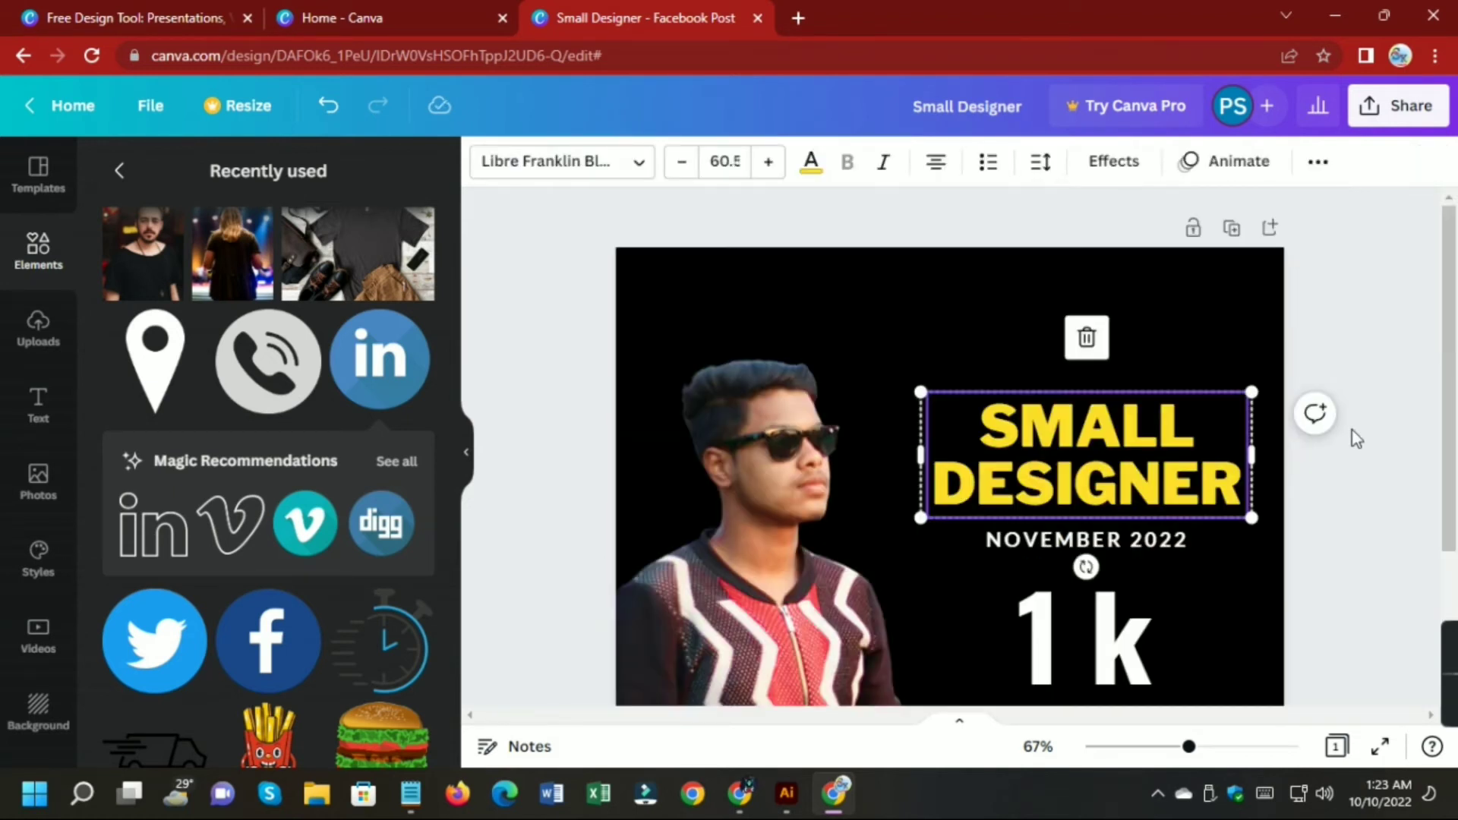
{"action": "left_click", "coordinate": [1341, 375]}
{"action": "scroll", "coordinate": [1341, 375], "scroll_direction": "down", "scroll_amount": 2}
{"action": "scroll", "coordinate": [1341, 375], "scroll_direction": "up", "scroll_amount": 2}
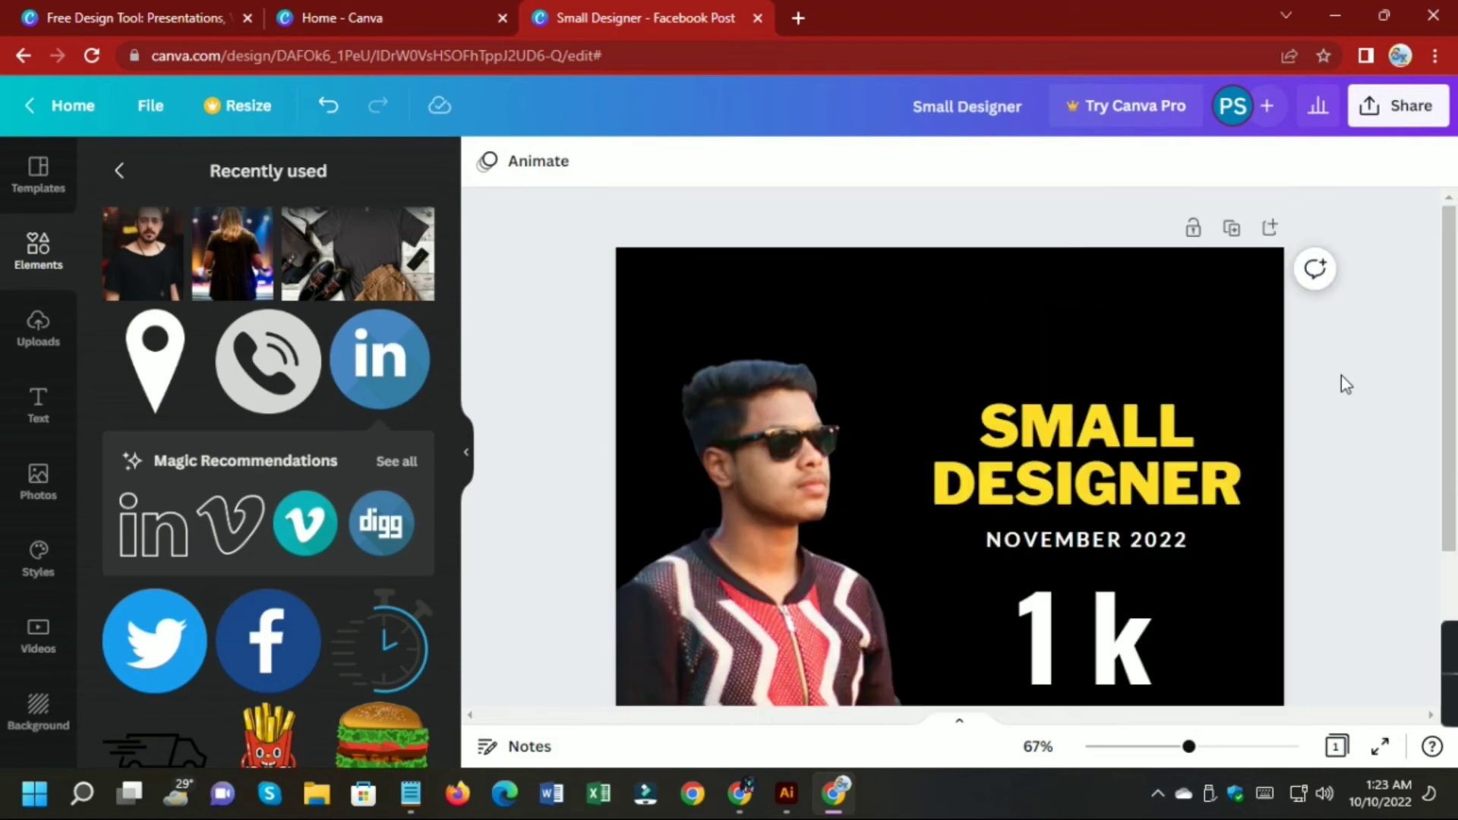
Find the blue butterfly graphic among the recently used elements and add it to the page.
{"action": "scroll", "coordinate": [213, 543], "scroll_direction": "down", "scroll_amount": 10}
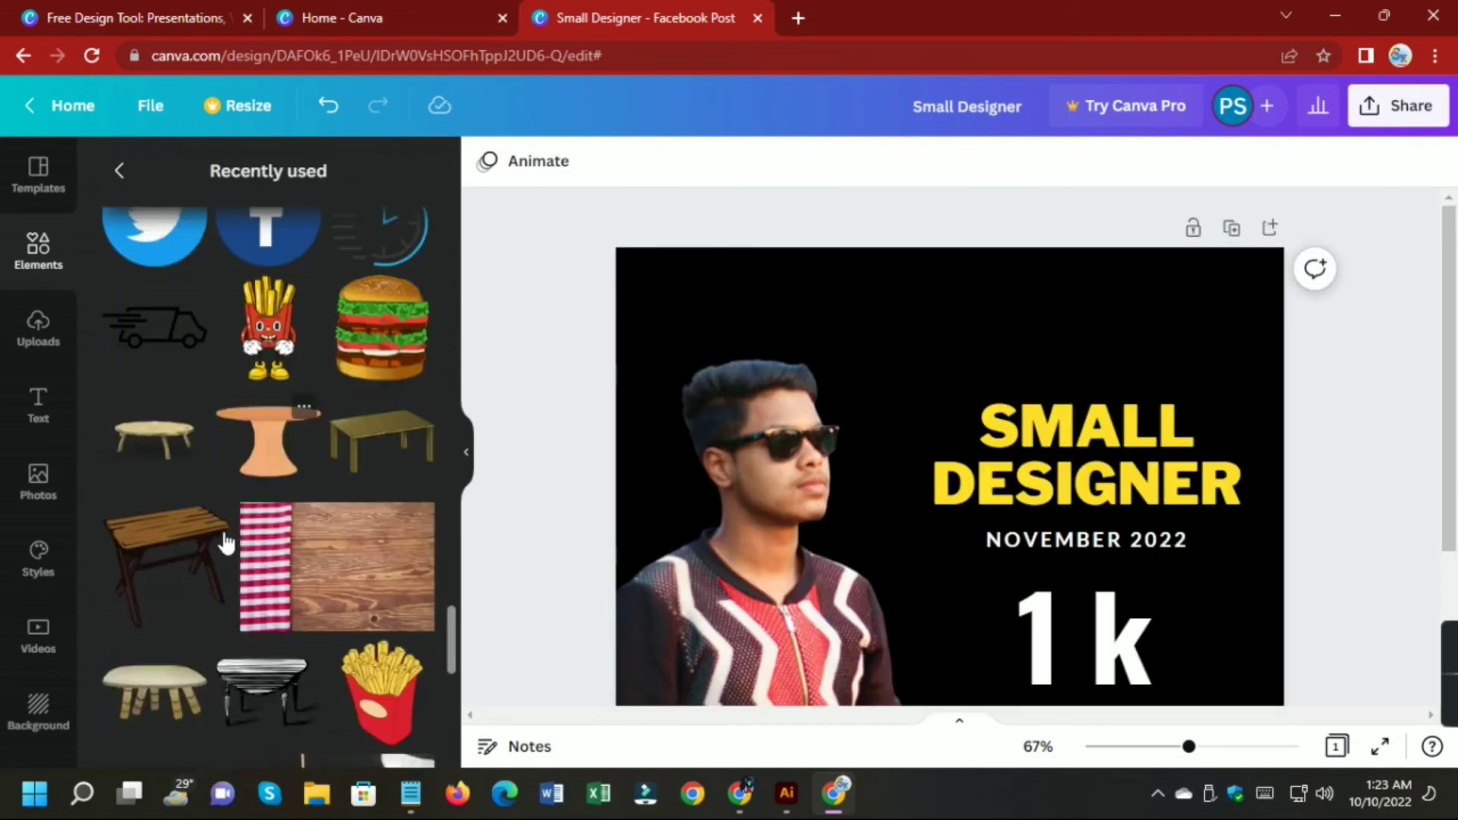
{"action": "scroll", "coordinate": [229, 533], "scroll_direction": "down", "scroll_amount": 3}
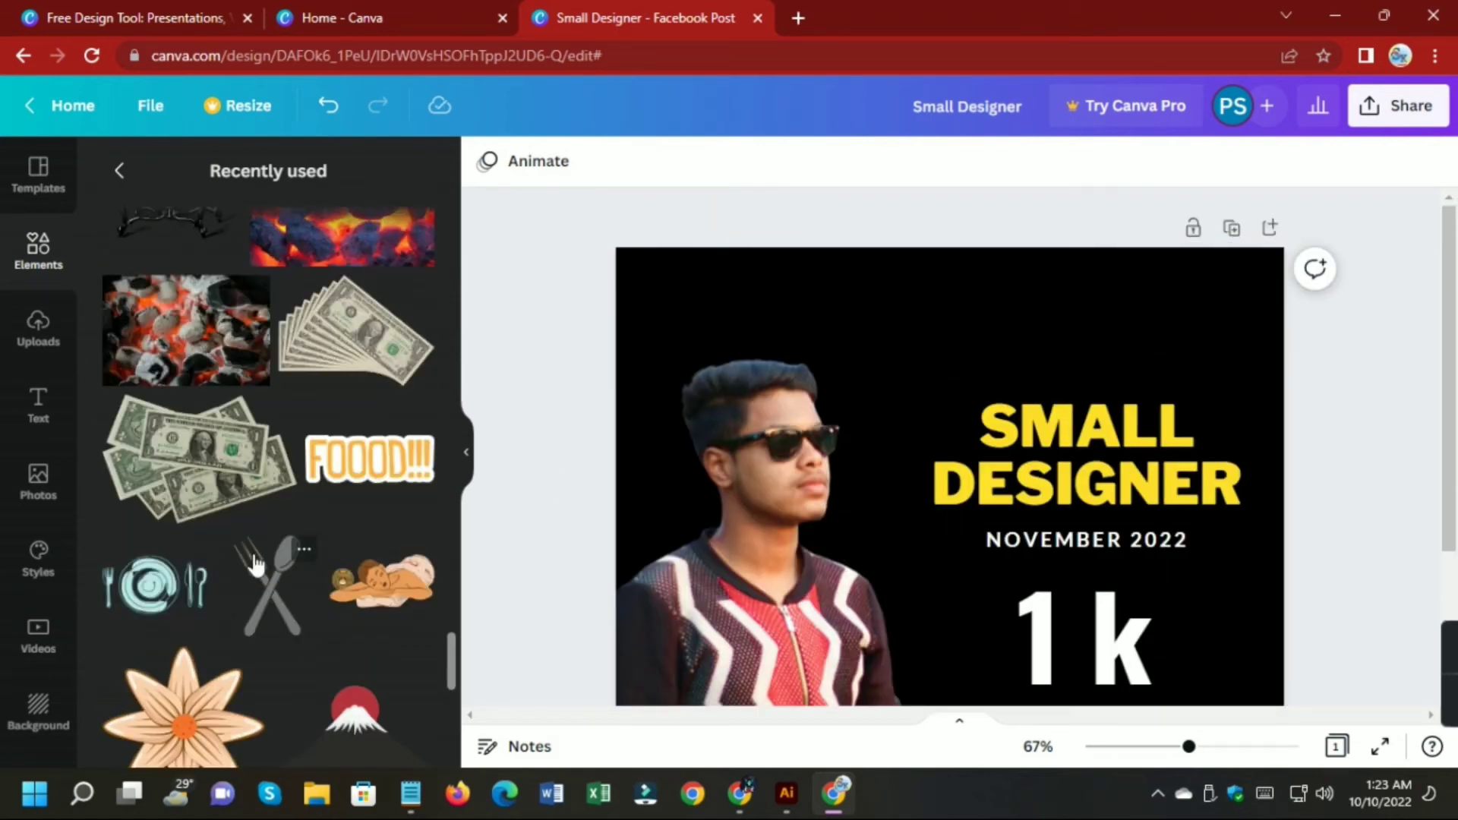
{"action": "scroll", "coordinate": [230, 536], "scroll_direction": "down", "scroll_amount": 3}
{"action": "scroll", "coordinate": [255, 565], "scroll_direction": "down", "scroll_amount": 10}
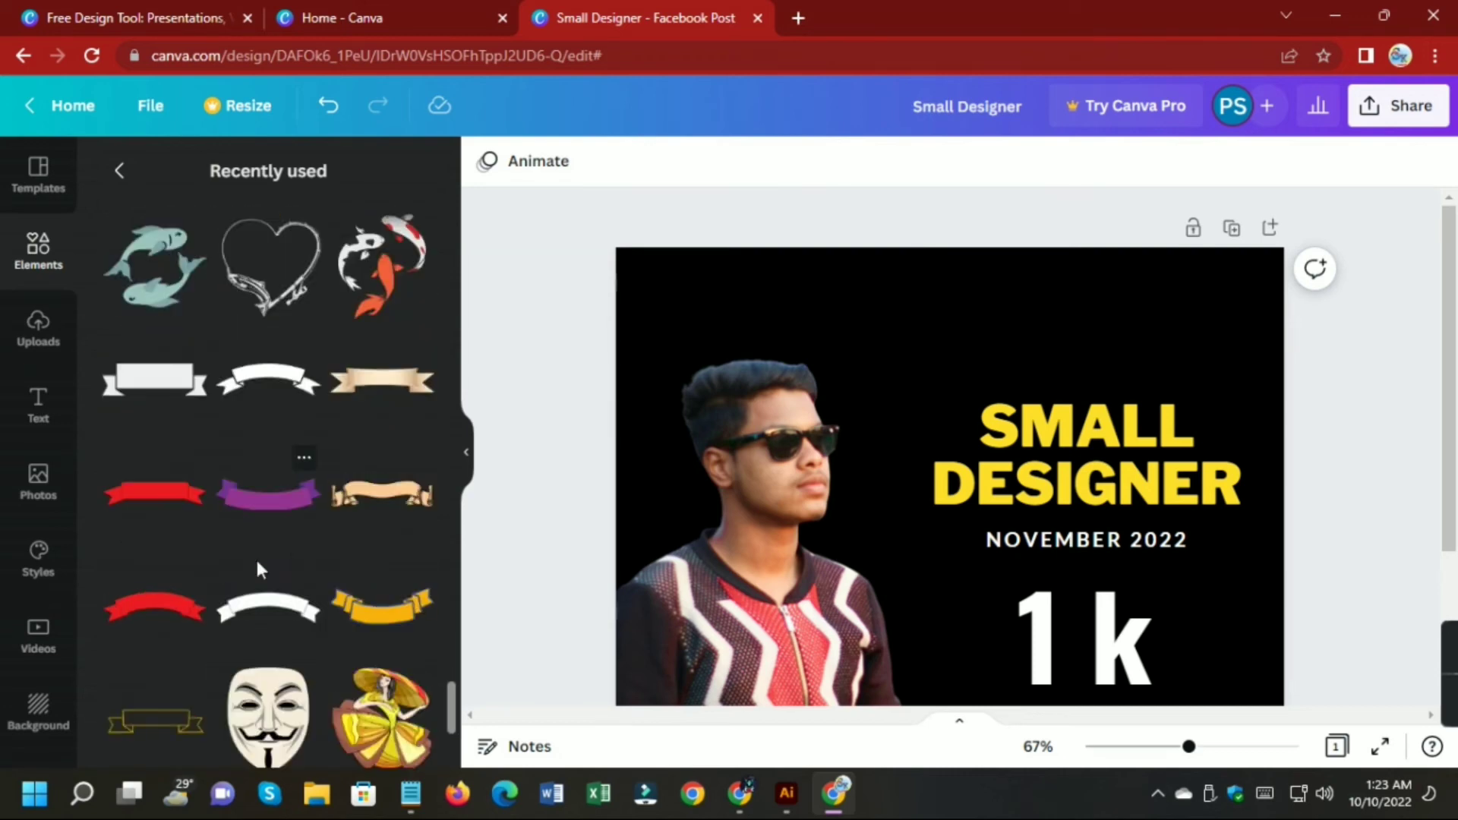
{"action": "scroll", "coordinate": [257, 562], "scroll_direction": "down", "scroll_amount": 10}
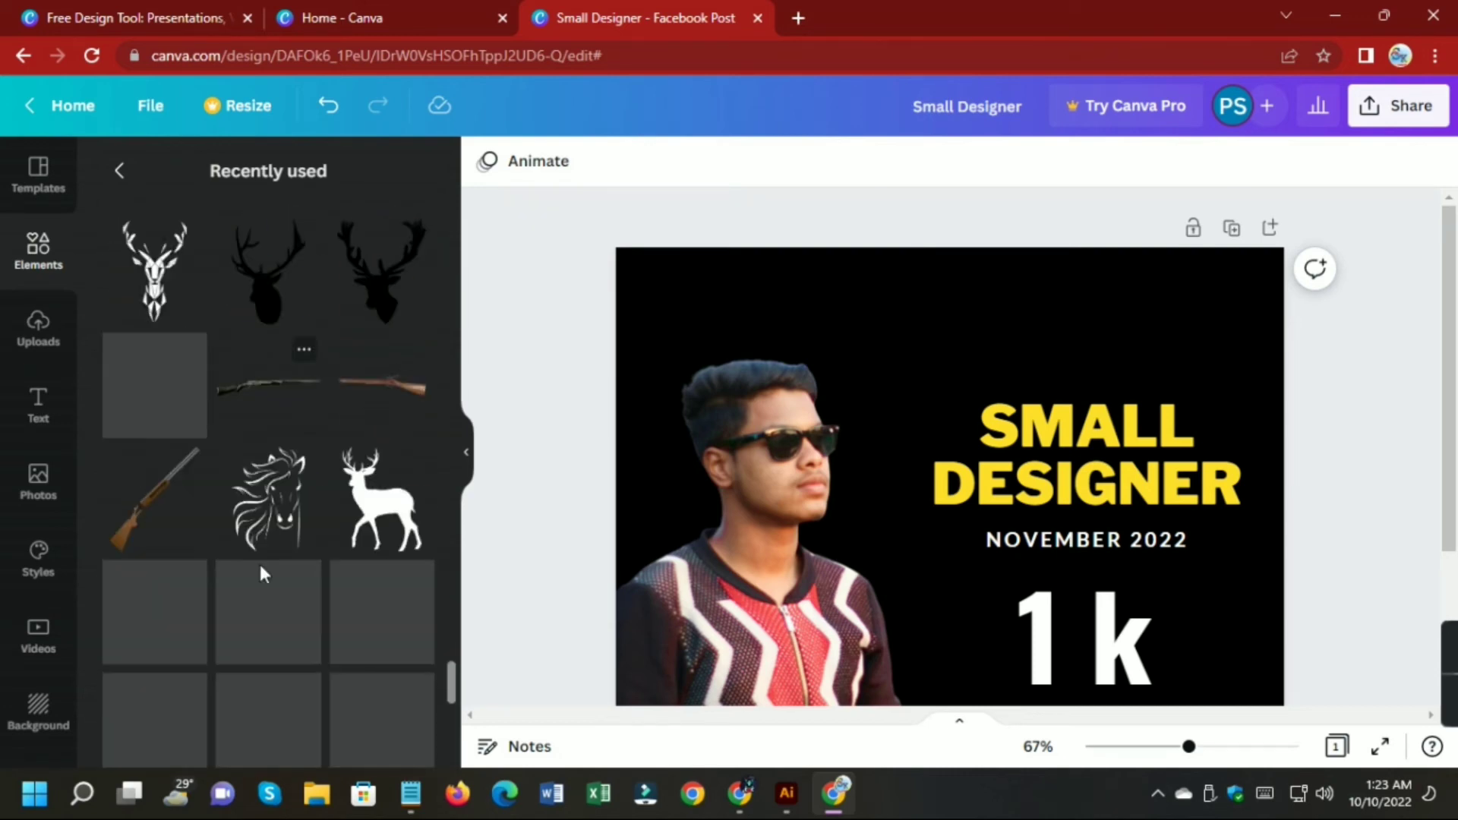
{"action": "scroll", "coordinate": [262, 569], "scroll_direction": "down", "scroll_amount": 3}
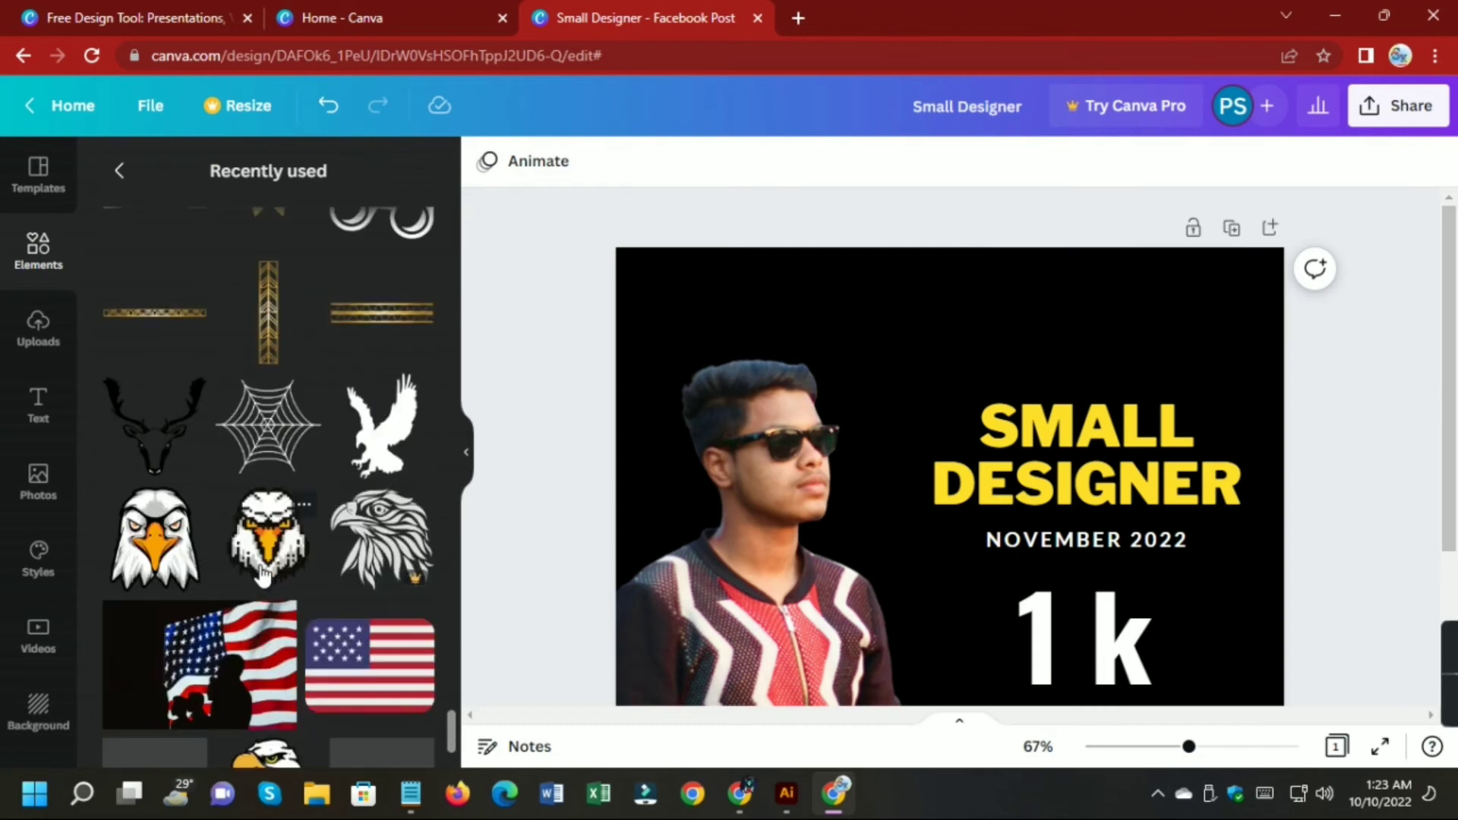
{"action": "scroll", "coordinate": [262, 574], "scroll_direction": "down", "scroll_amount": 5}
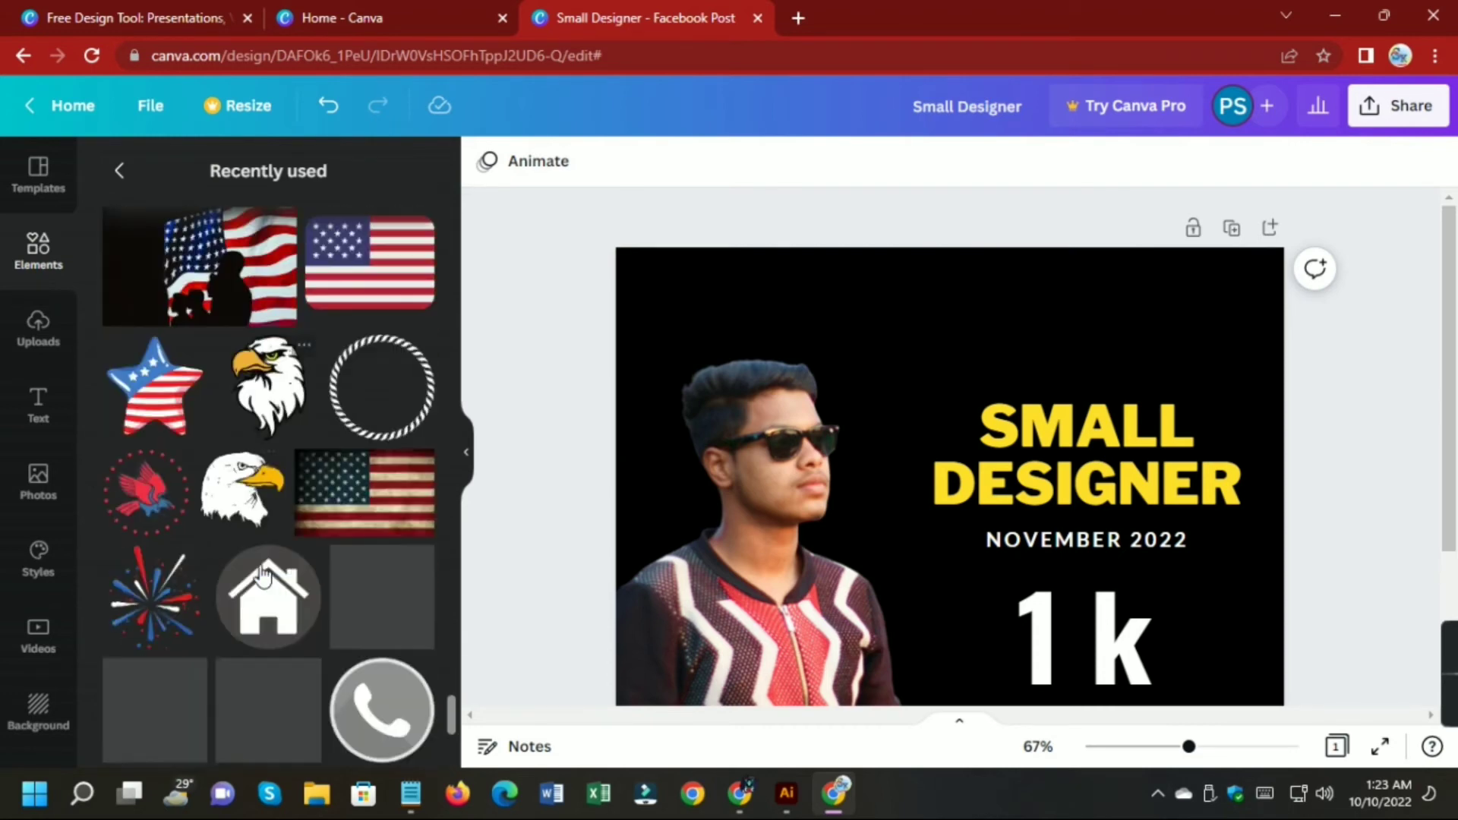
{"action": "scroll", "coordinate": [262, 575], "scroll_direction": "down", "scroll_amount": 8}
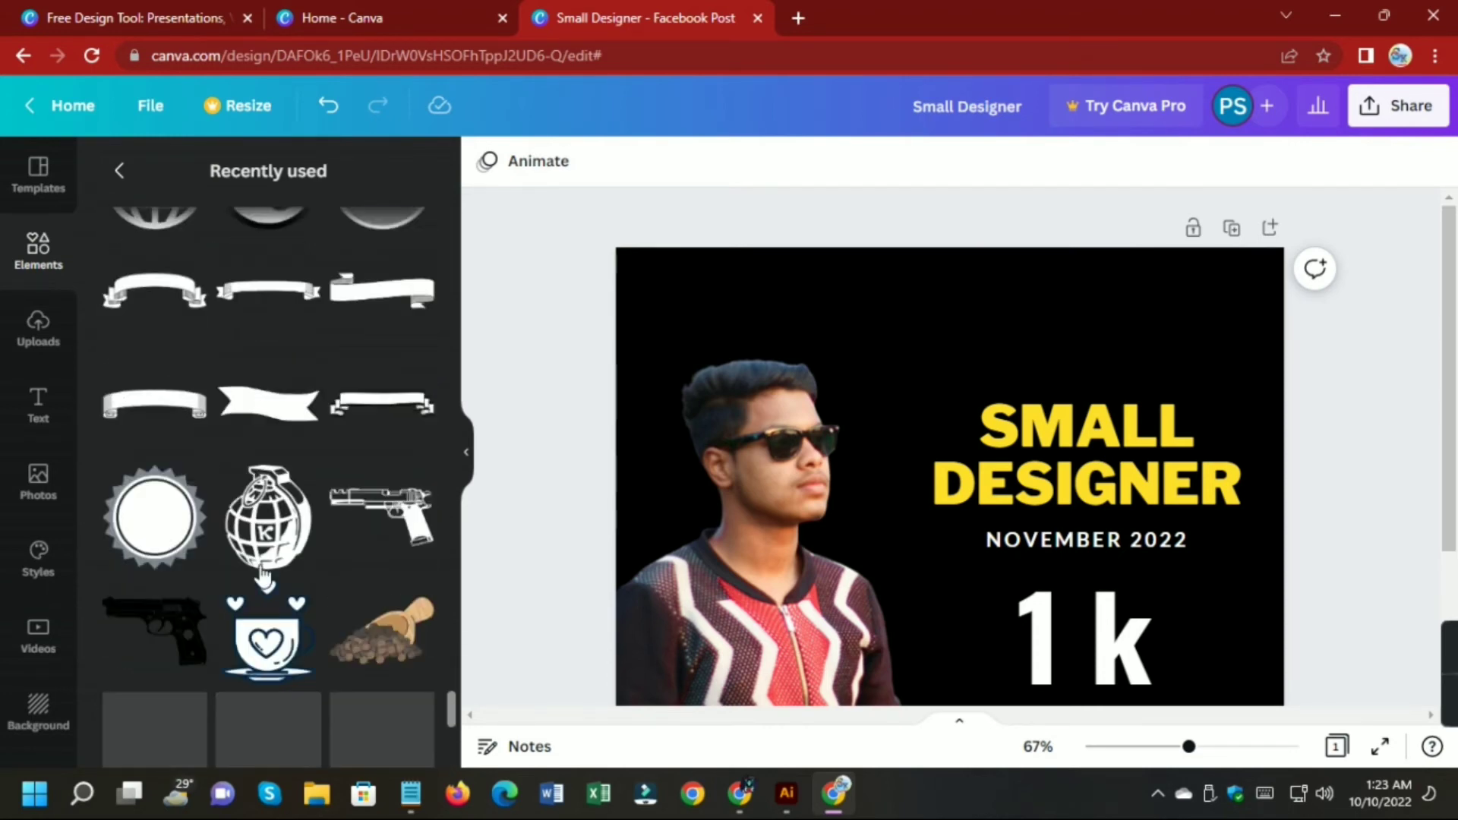
{"action": "scroll", "coordinate": [262, 575], "scroll_direction": "down", "scroll_amount": 8}
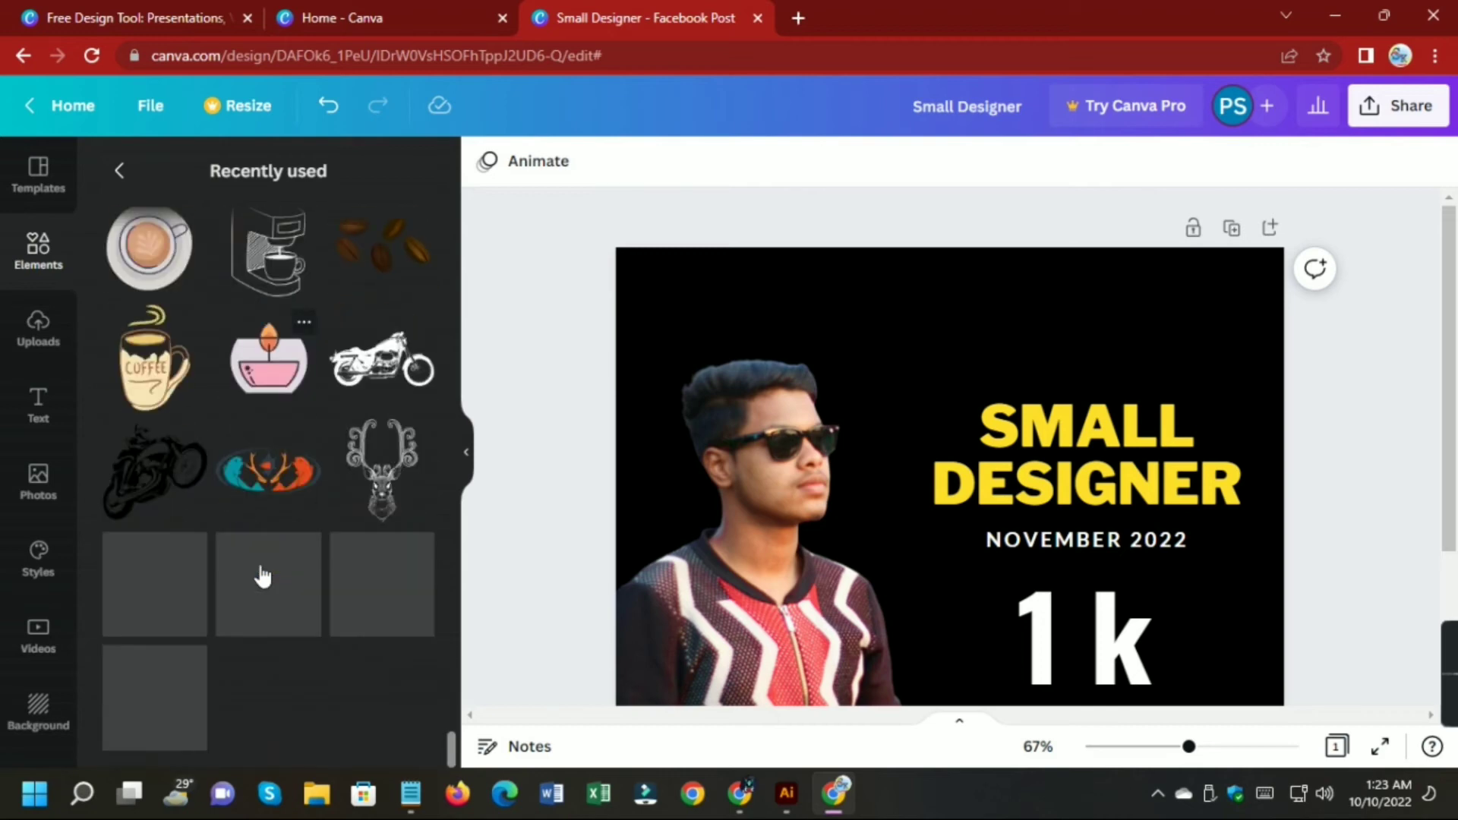
{"action": "scroll", "coordinate": [262, 574], "scroll_direction": "down", "scroll_amount": 2}
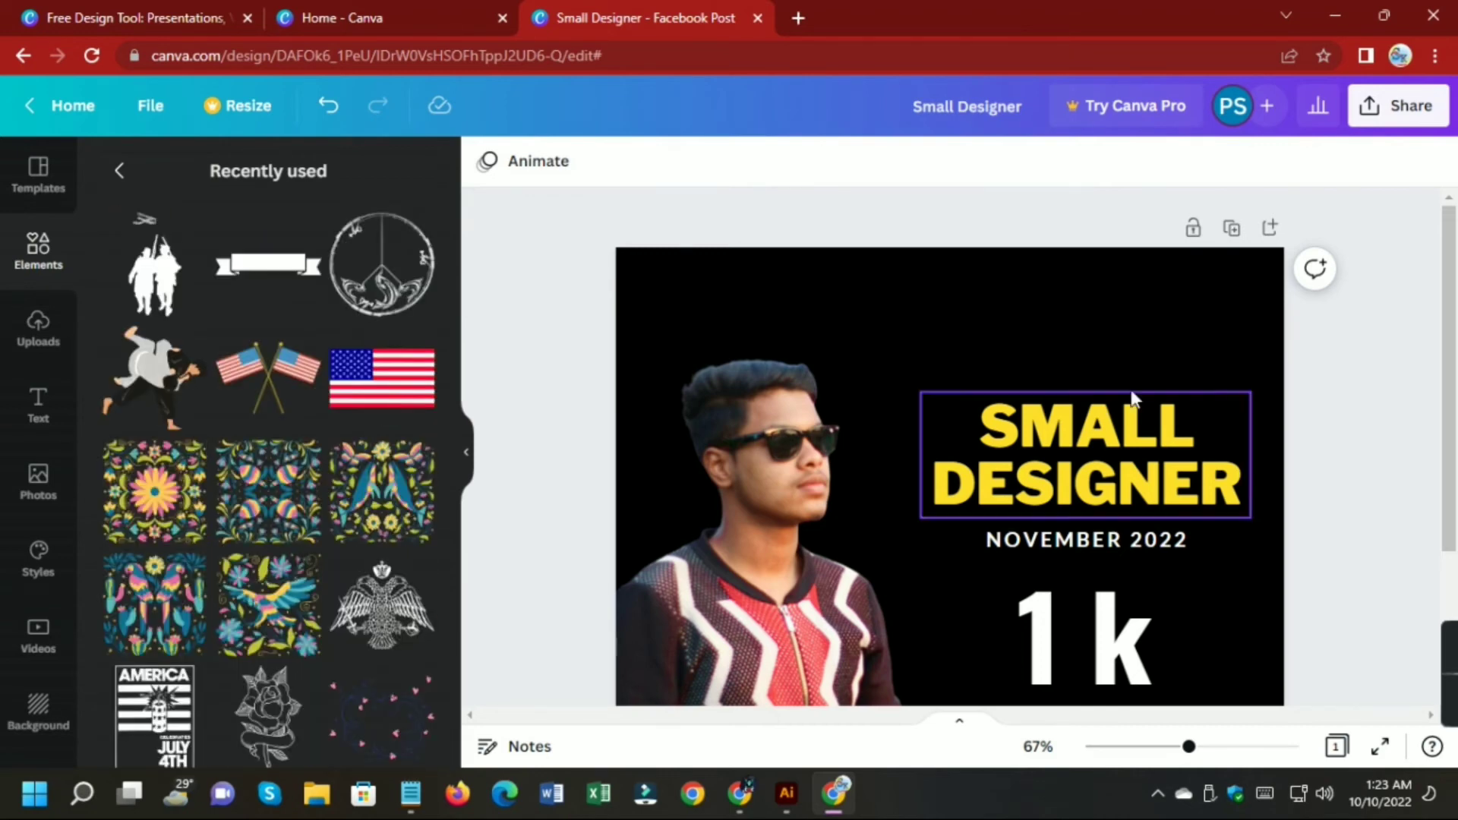
{"action": "scroll", "coordinate": [815, 355], "scroll_direction": "down", "scroll_amount": 3}
{"action": "left_click_drag", "start_coordinate": [1200, 756], "coordinate": [1170, 755]}
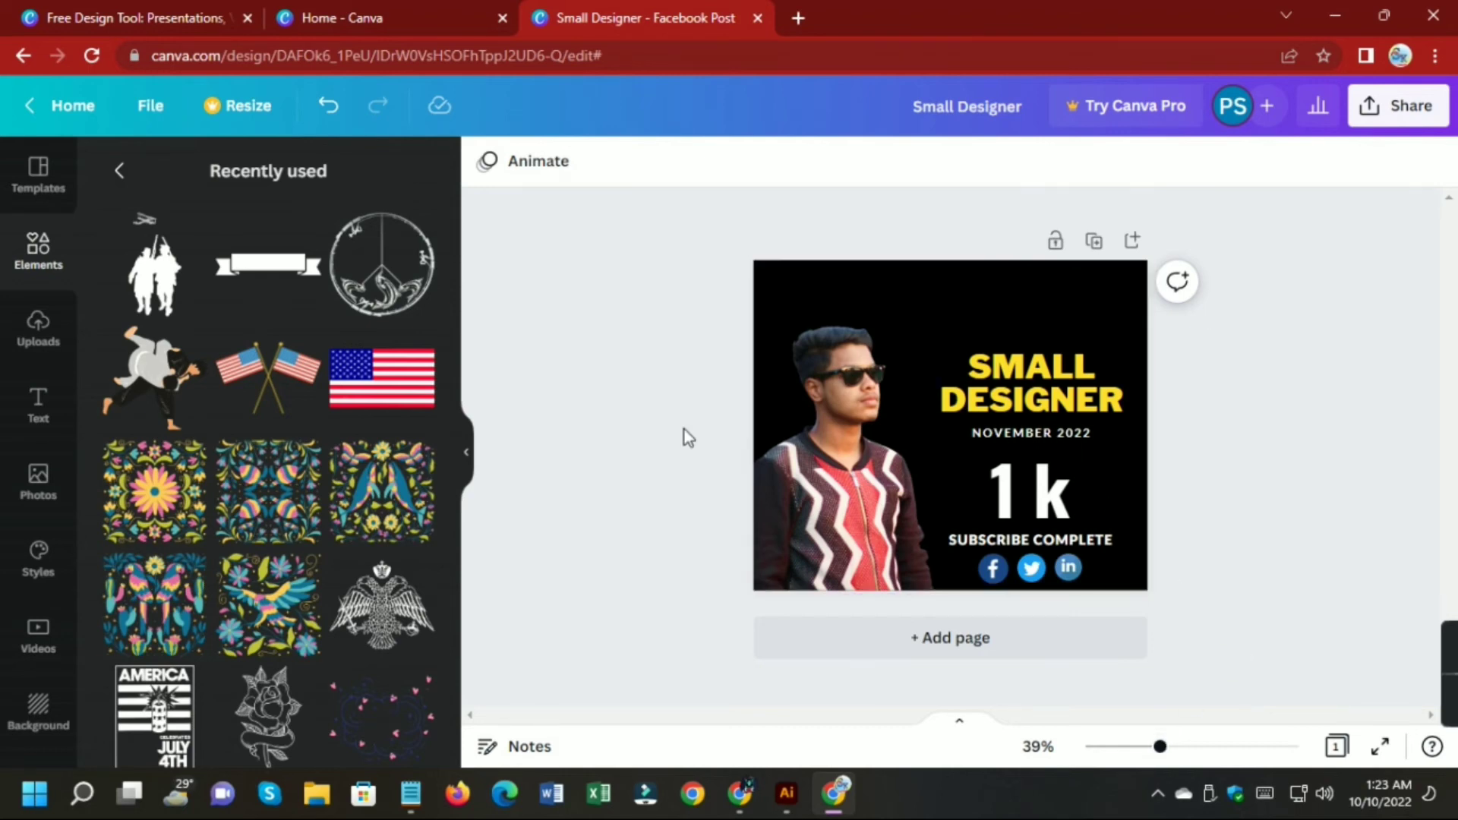
{"action": "scroll", "coordinate": [239, 402], "scroll_direction": "down", "scroll_amount": 6}
{"action": "scroll", "coordinate": [238, 403], "scroll_direction": "down", "scroll_amount": 4}
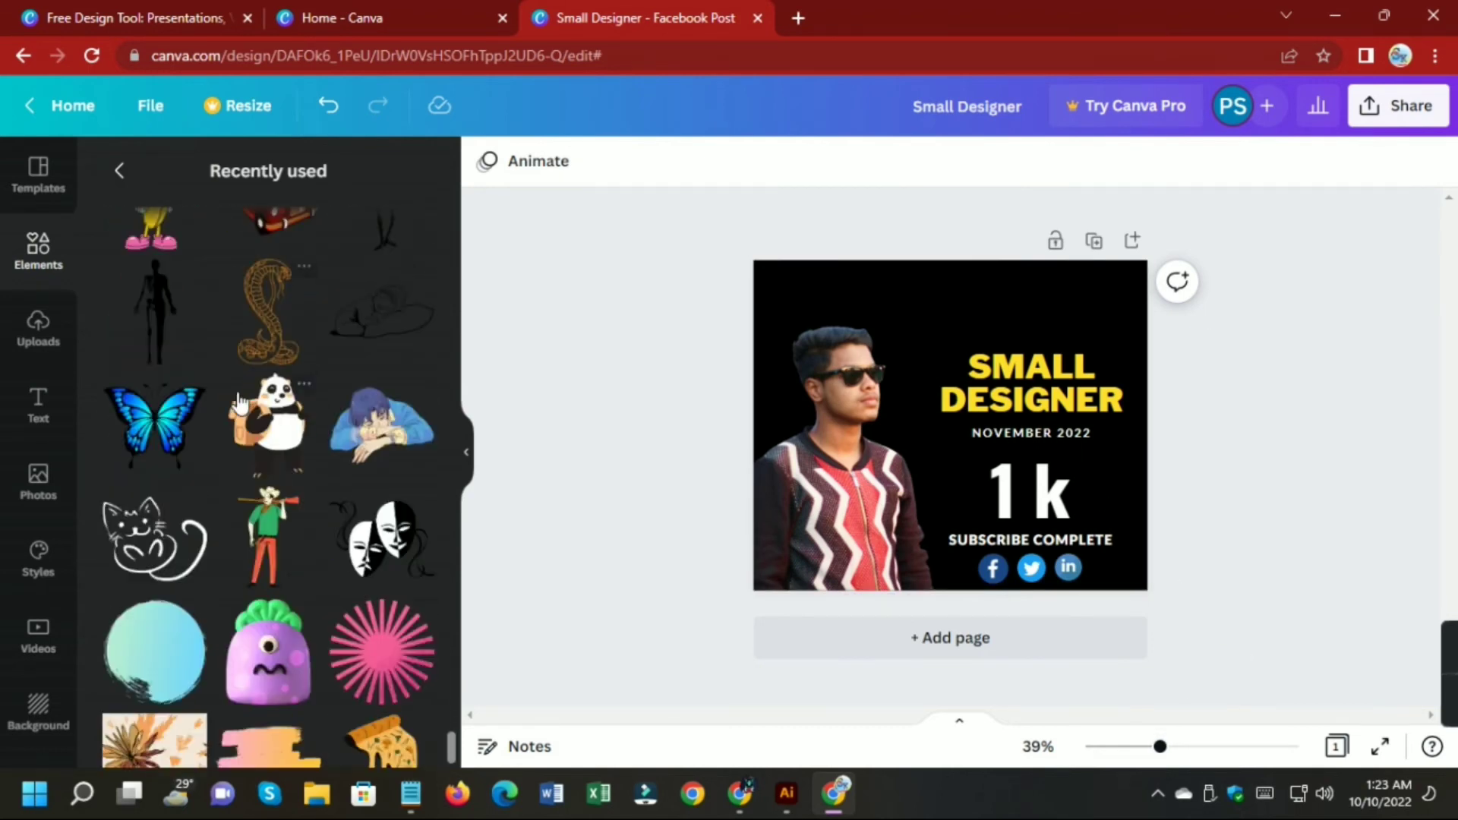
{"action": "scroll", "coordinate": [237, 403], "scroll_direction": "up", "scroll_amount": 3}
{"action": "left_click", "coordinate": [155, 600]}
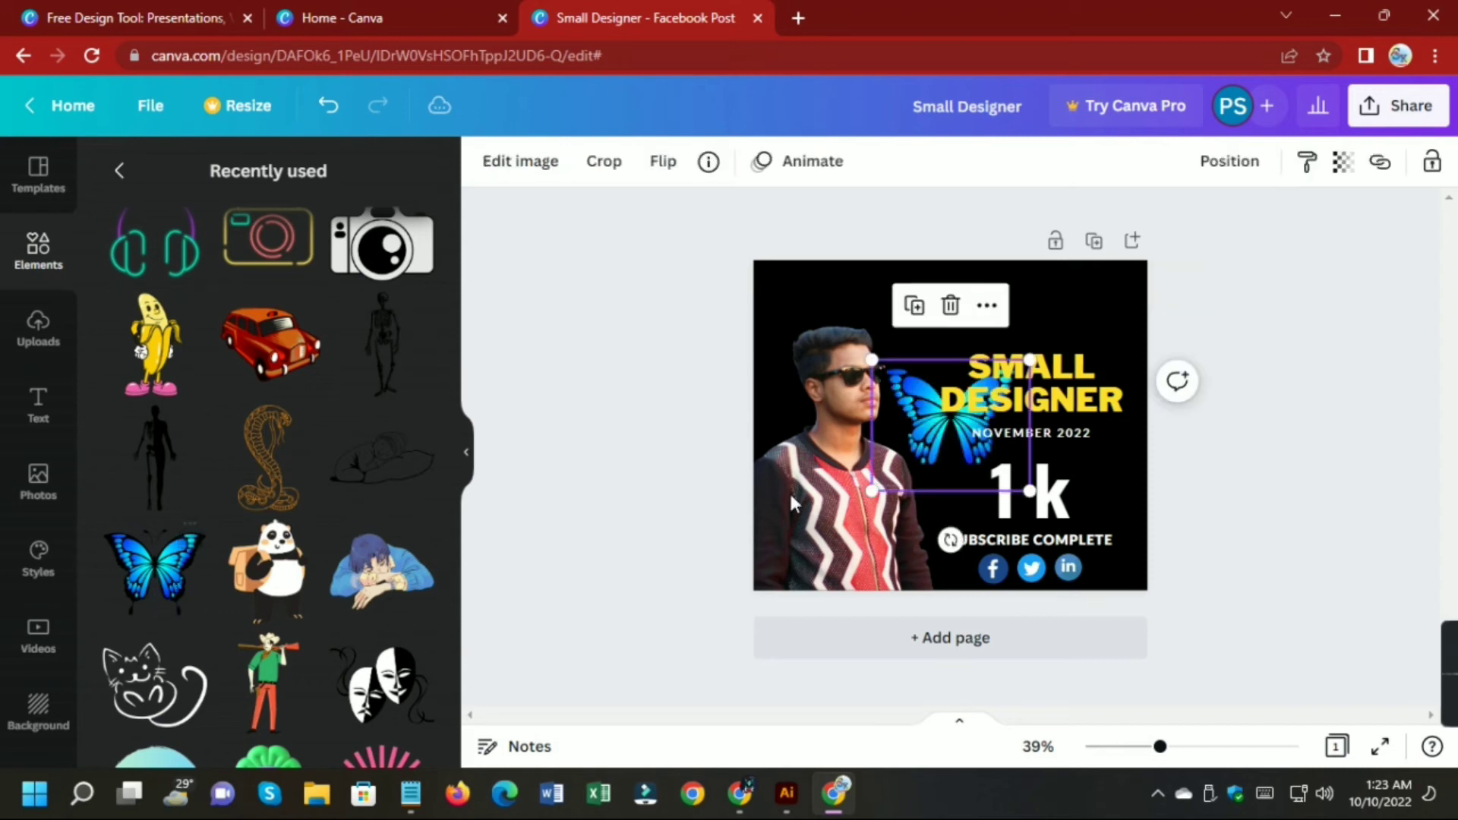
Shrink the blue butterfly and centre it in the empty area above the "Small Designer" heading.
{"action": "left_click_drag", "start_coordinate": [939, 433], "coordinate": [1033, 319]}
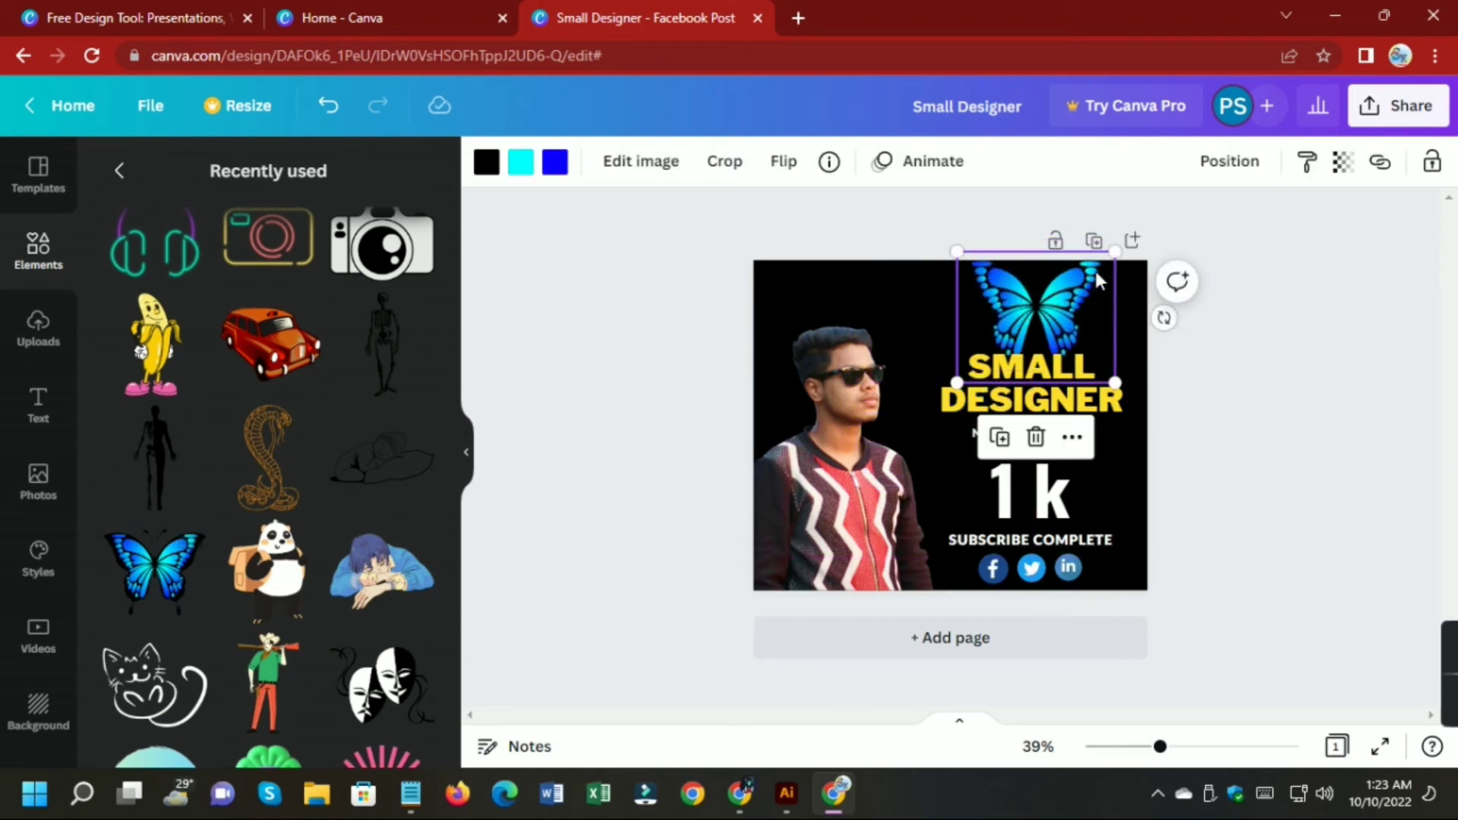
{"action": "left_click_drag", "start_coordinate": [1115, 252], "coordinate": [1068, 310]}
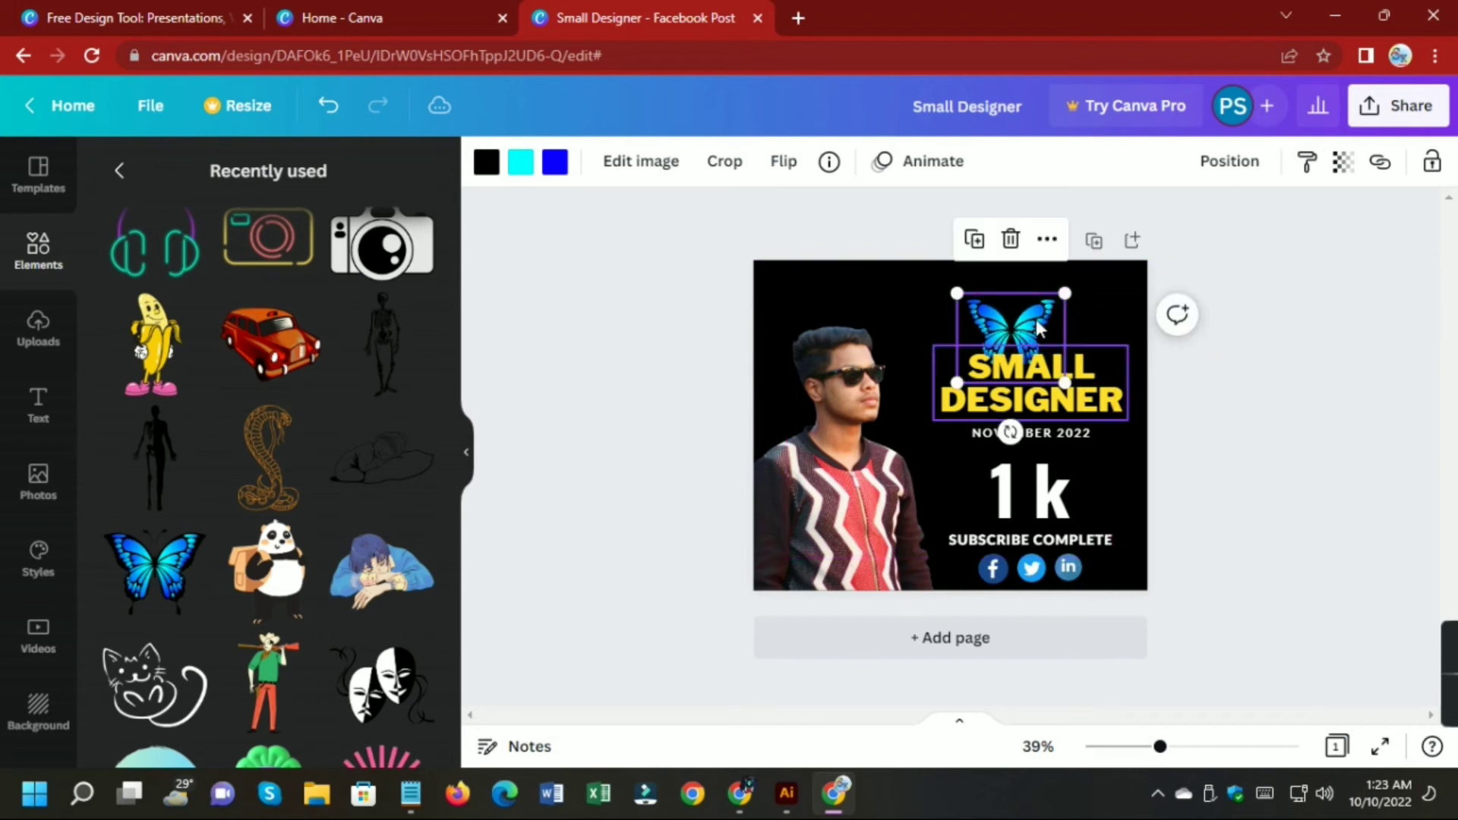
{"action": "left_click", "coordinate": [1039, 323]}
{"action": "left_click", "coordinate": [1310, 374]}
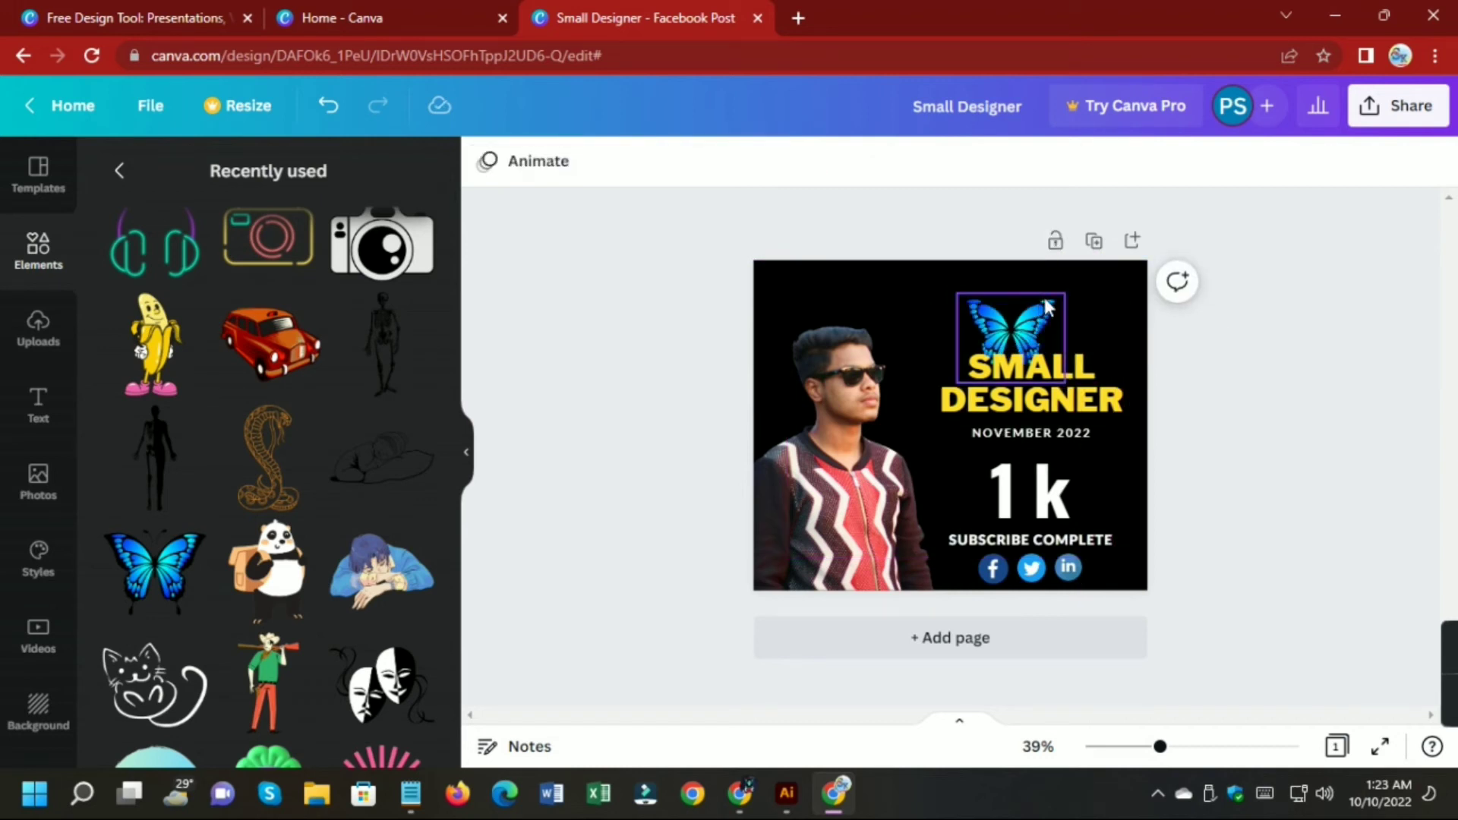
{"action": "left_click_drag", "start_coordinate": [1047, 306], "coordinate": [1070, 302]}
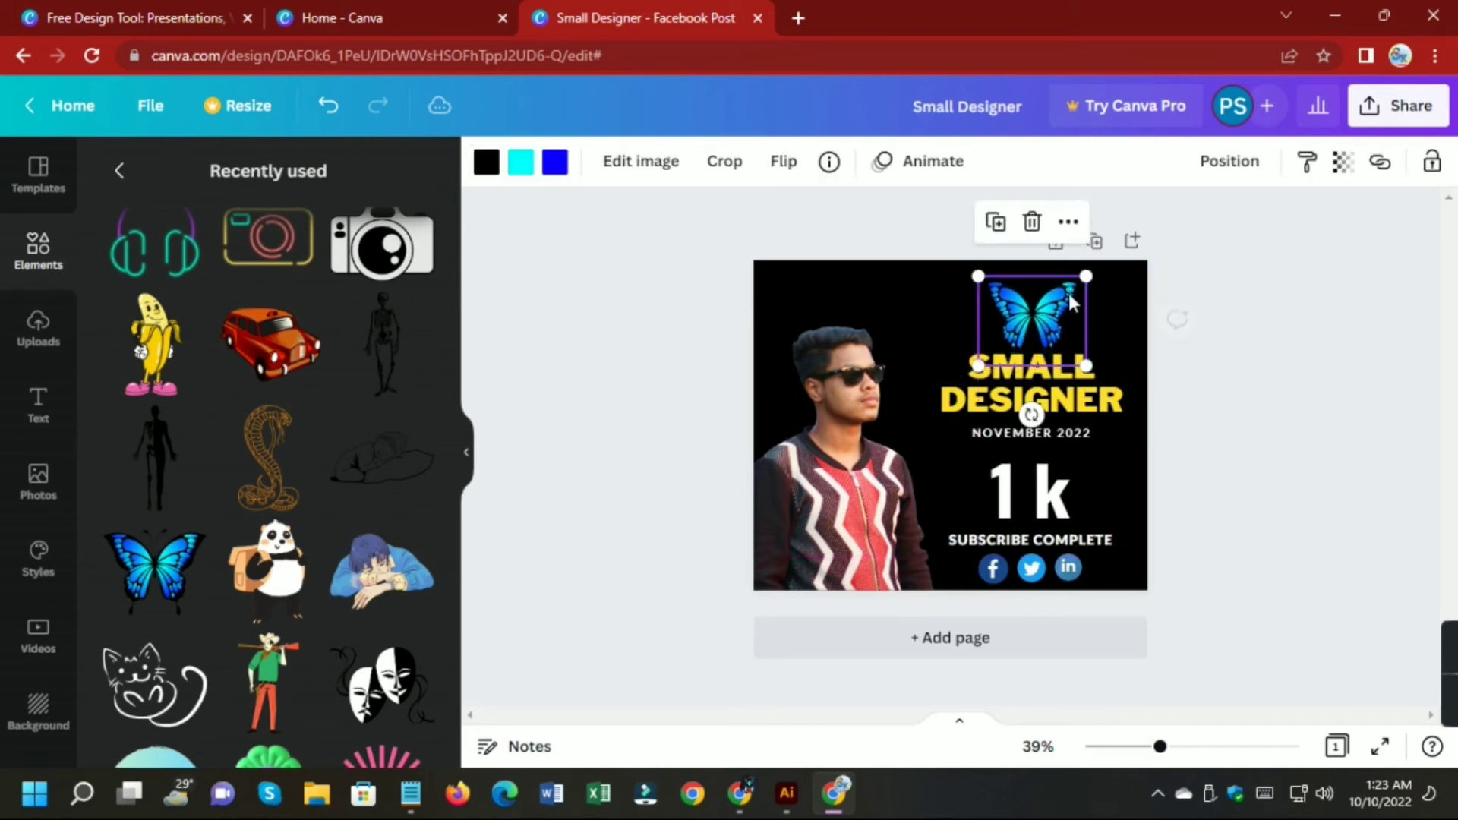
{"action": "left_click_drag", "start_coordinate": [1084, 362], "coordinate": [1069, 347]}
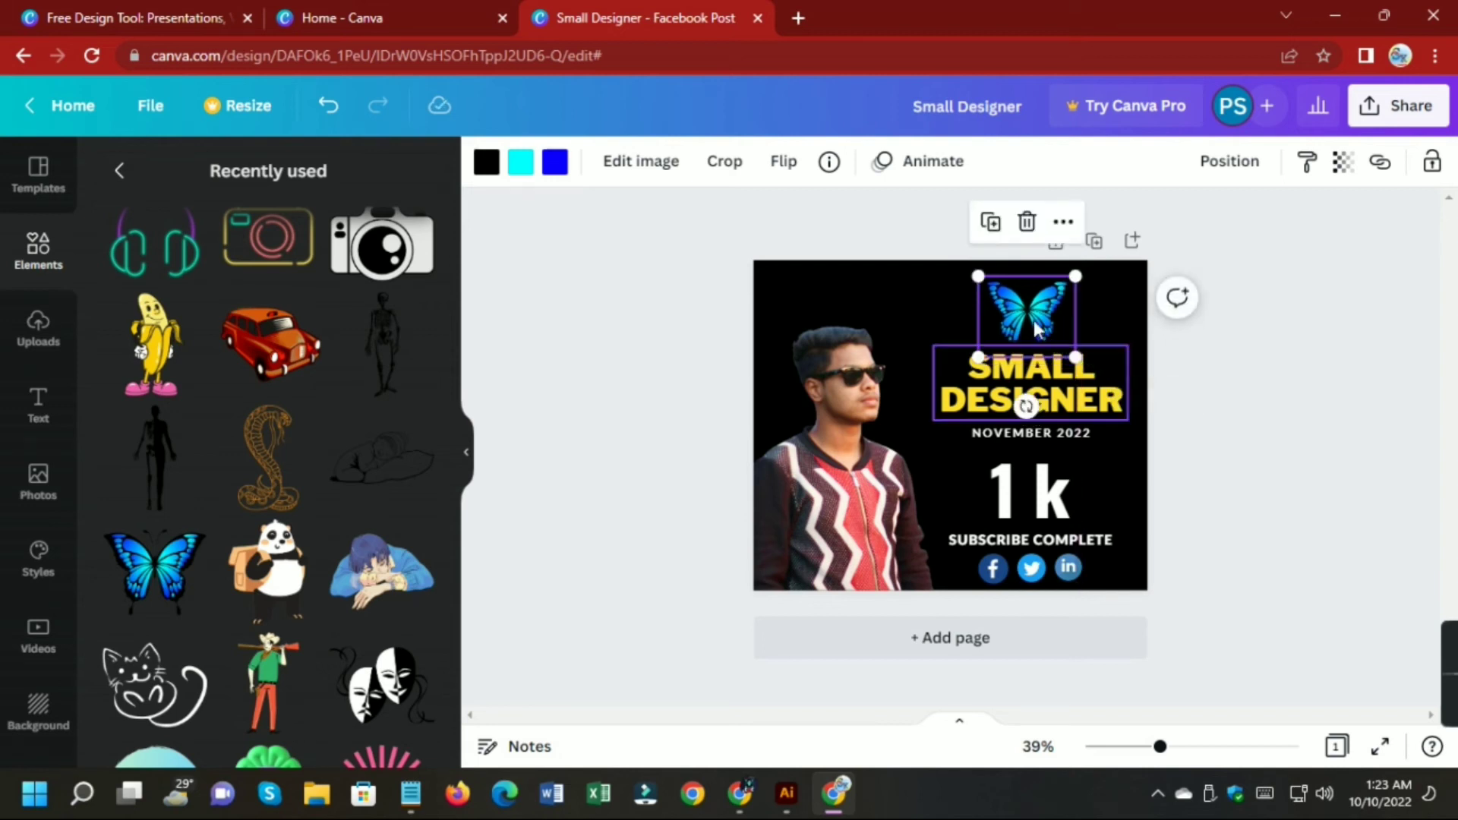
{"action": "left_click", "coordinate": [1041, 325]}
{"action": "left_click", "coordinate": [1045, 289]}
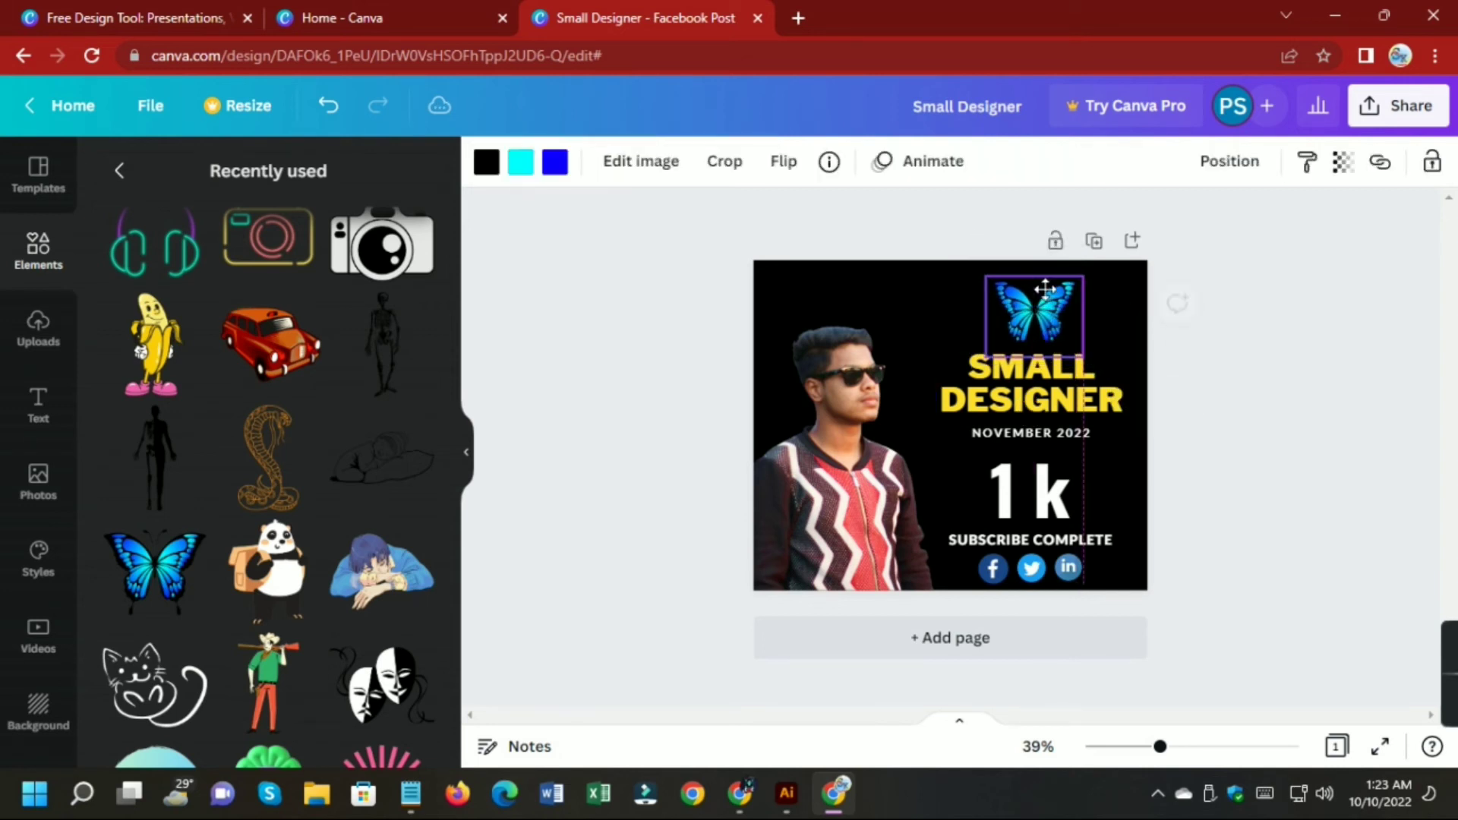
{"action": "left_click", "coordinate": [1197, 423]}
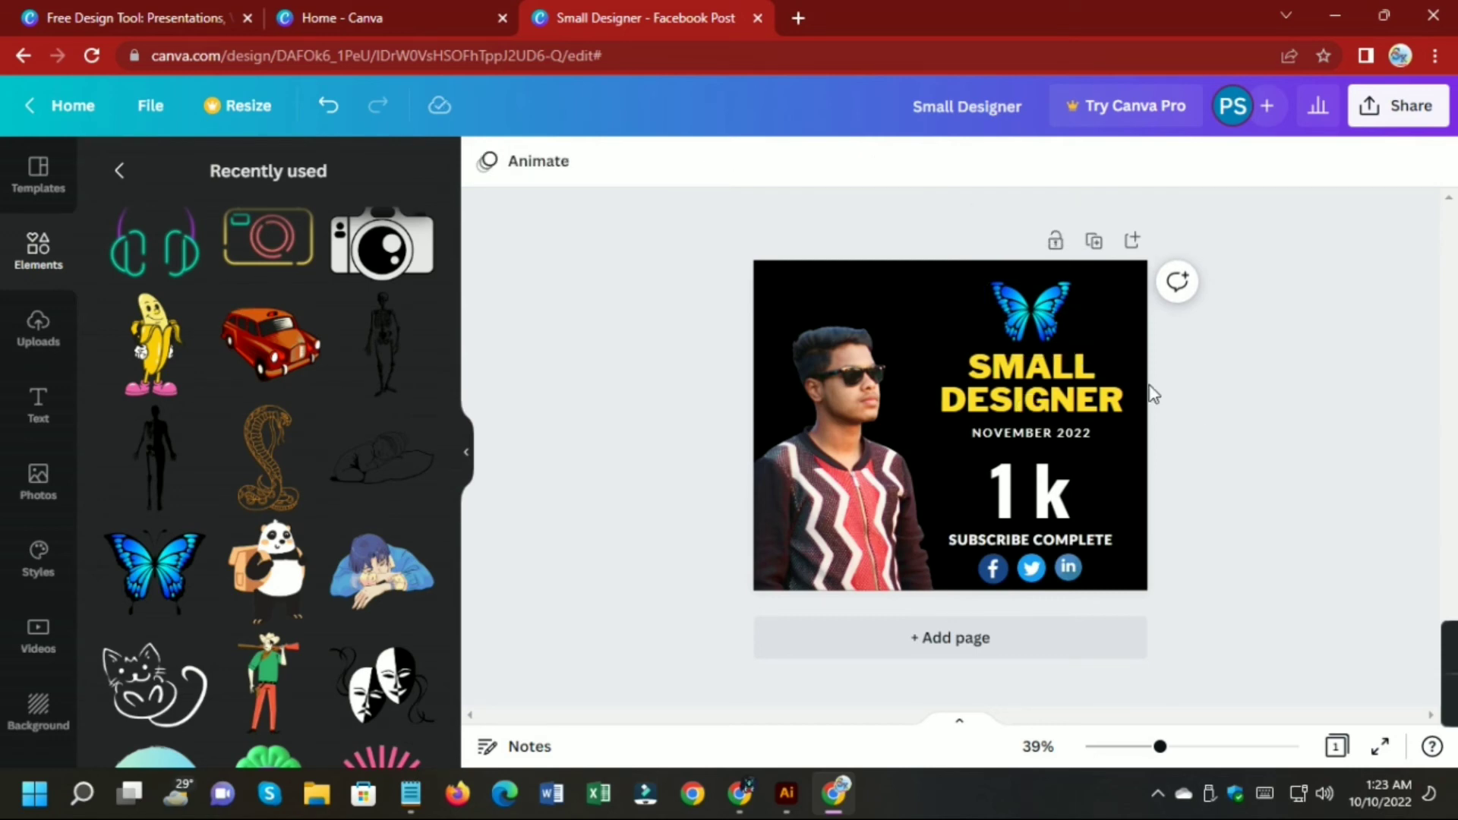
Find the flying birds graphic among the recently used elements, add it to the page and colour it white.
{"action": "scroll", "coordinate": [293, 429], "scroll_direction": "down", "scroll_amount": 10}
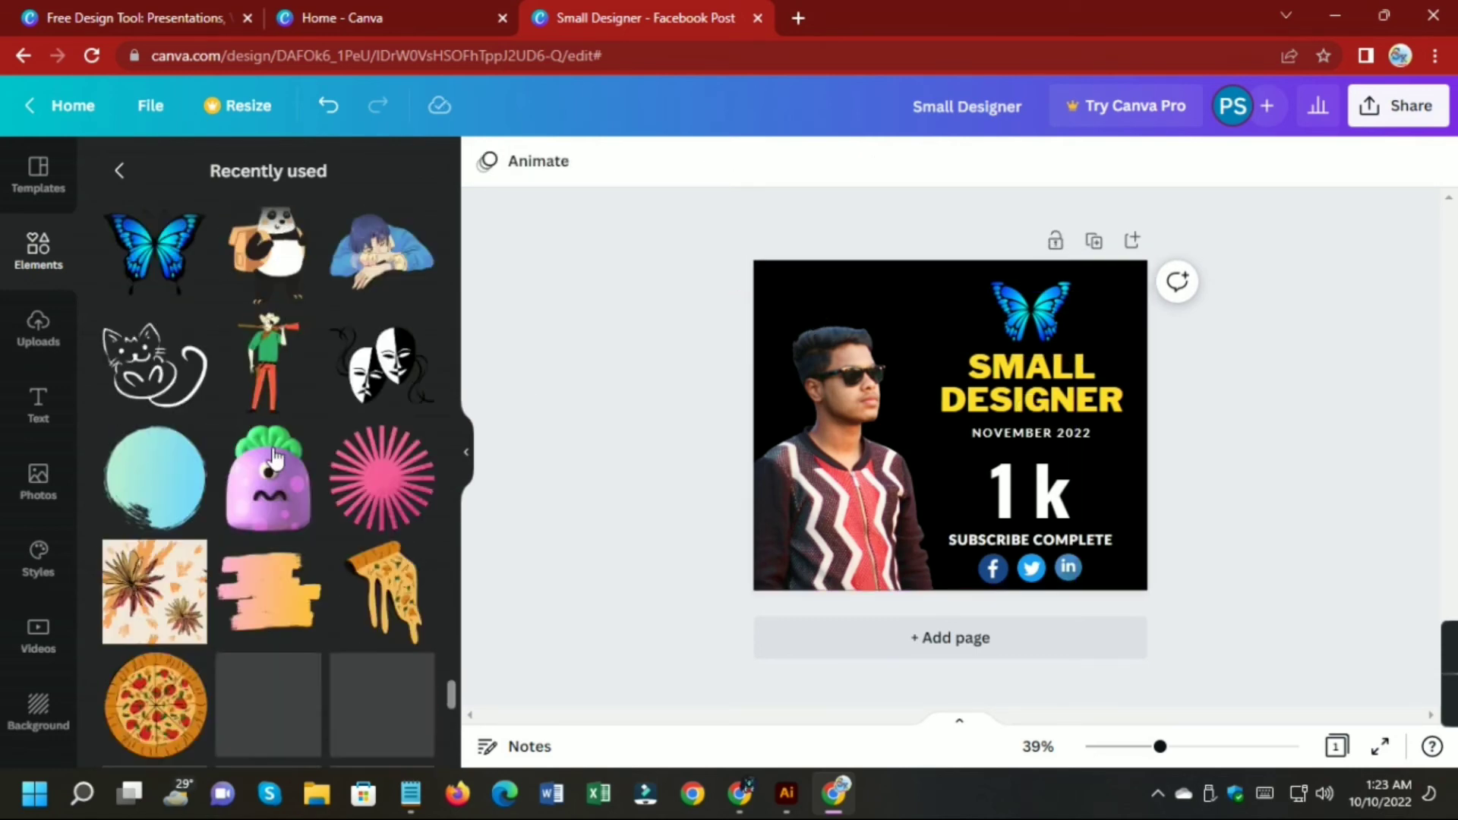
{"action": "scroll", "coordinate": [296, 465], "scroll_direction": "down", "scroll_amount": 3}
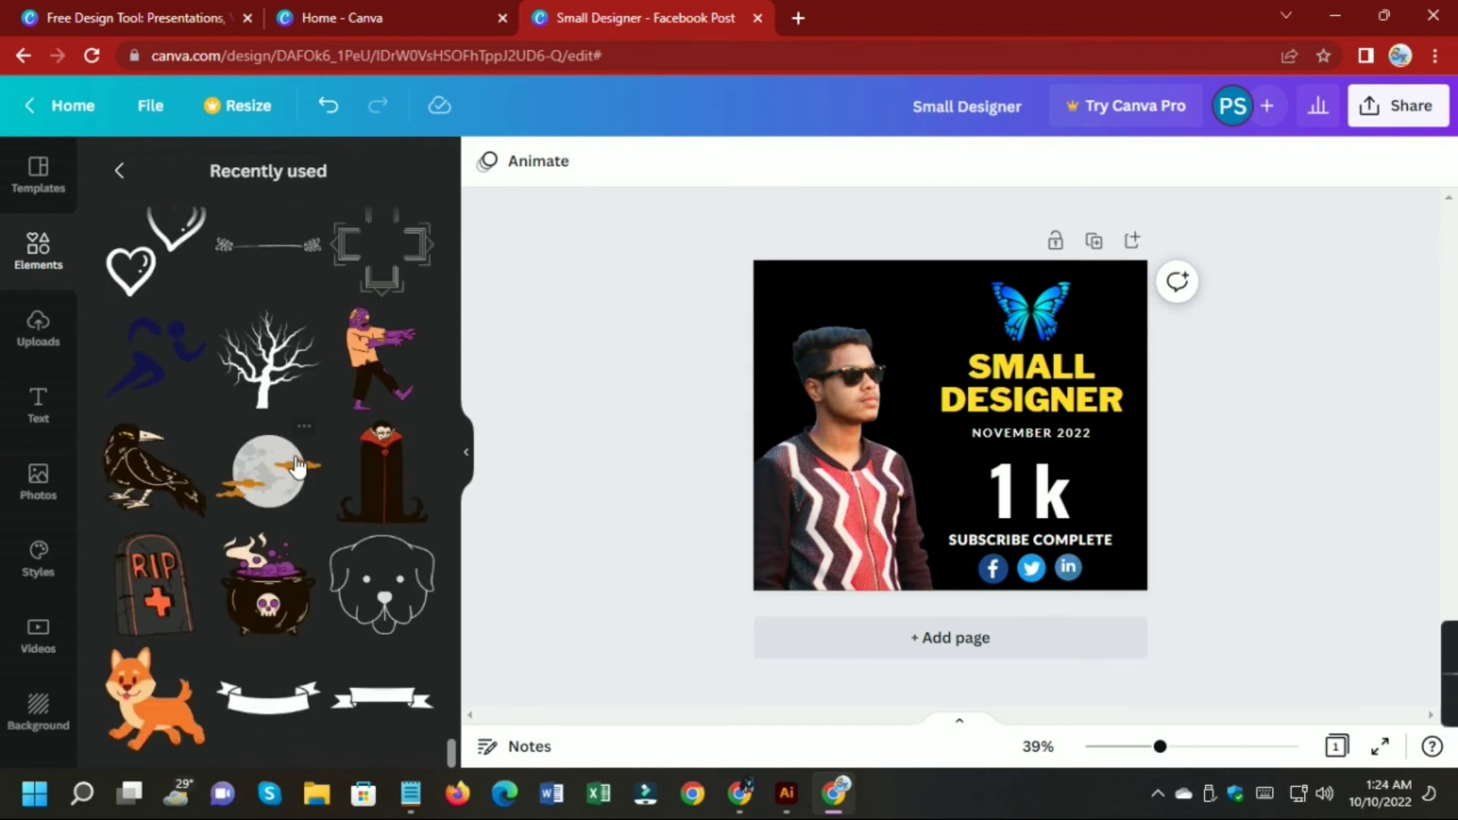
{"action": "scroll", "coordinate": [360, 594], "scroll_direction": "down", "scroll_amount": 10}
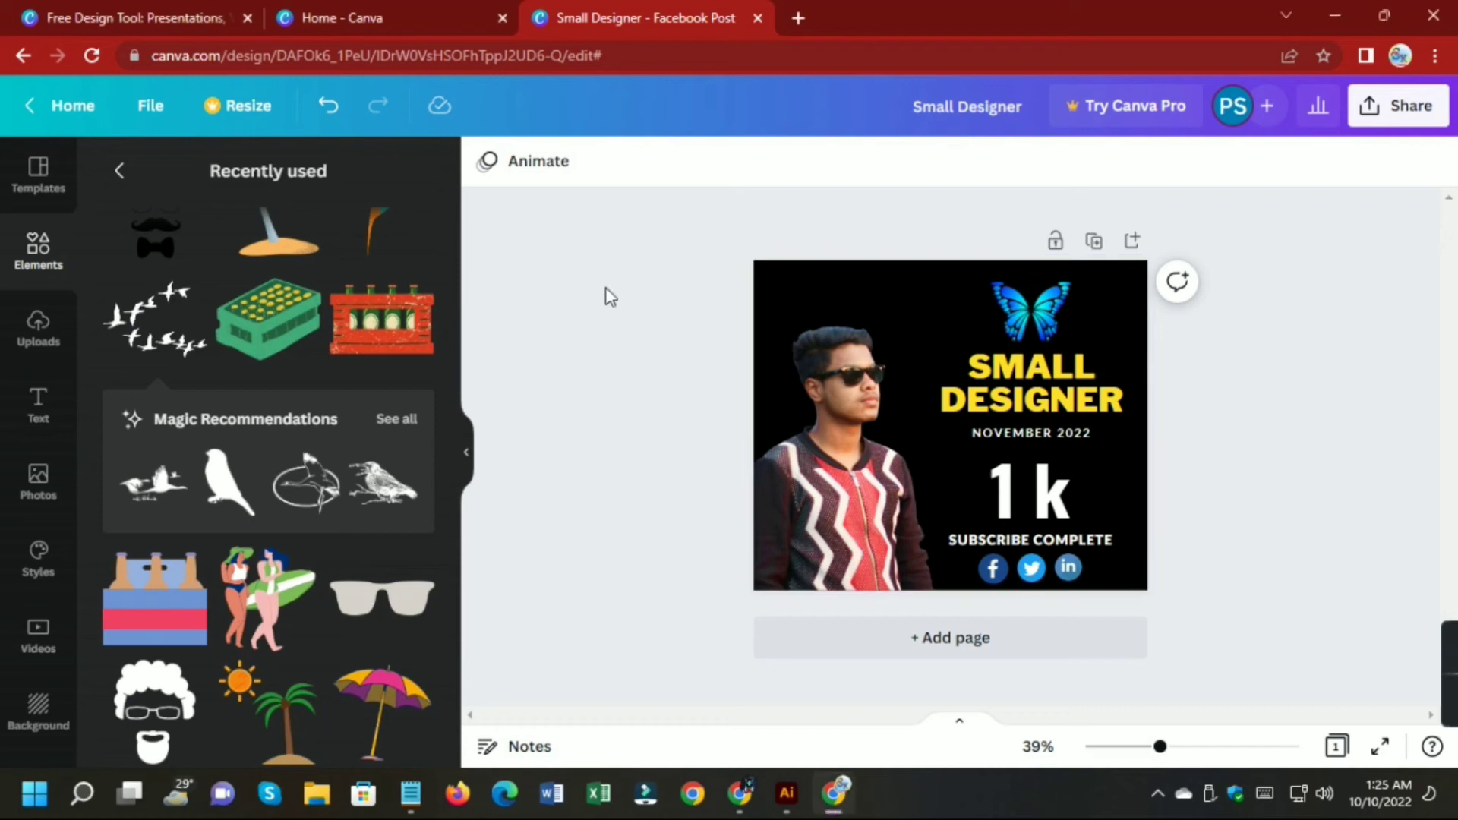
{"action": "left_click", "coordinate": [801, 452]}
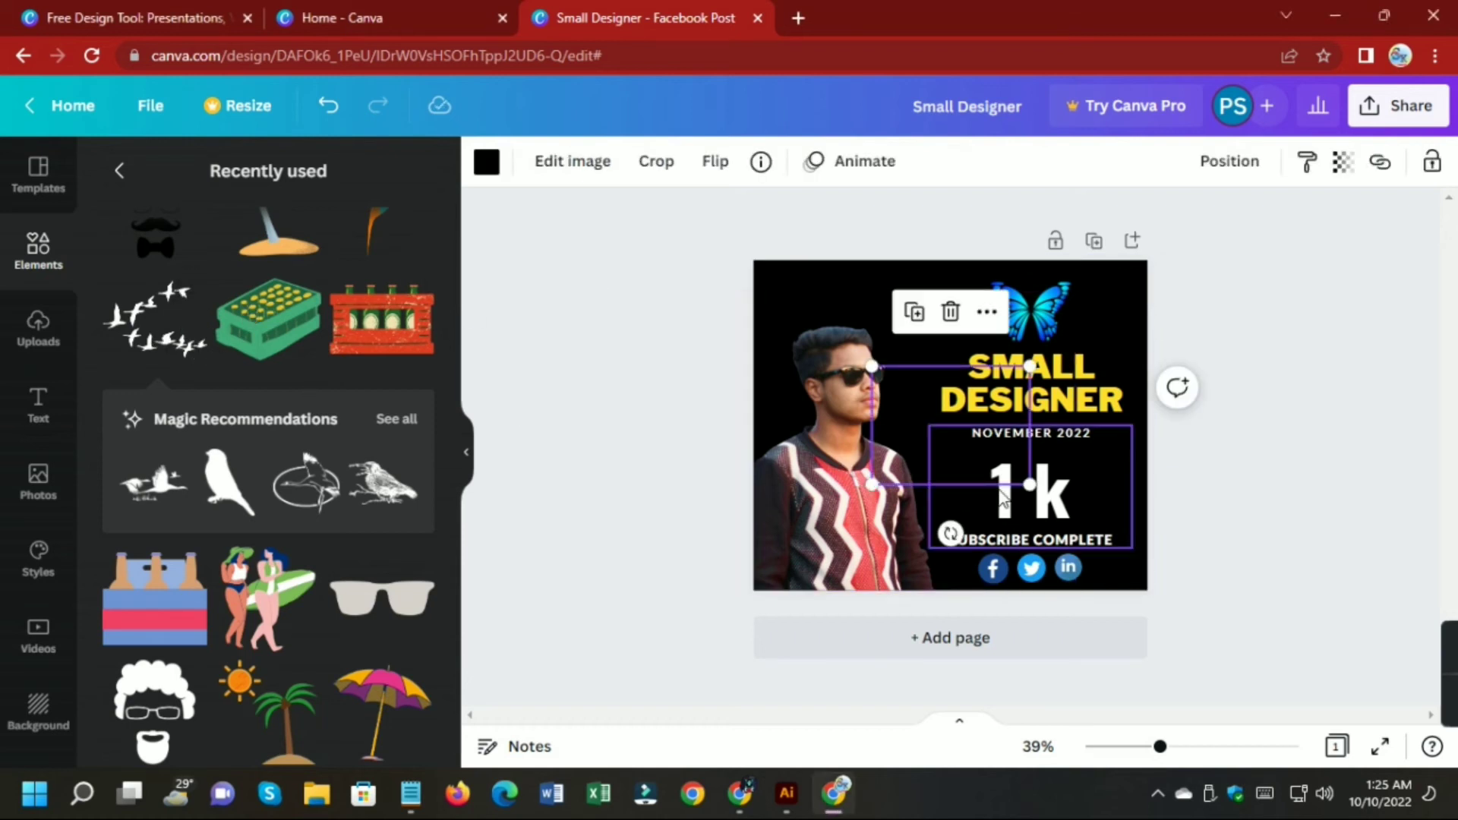
{"action": "left_click", "coordinate": [488, 162]}
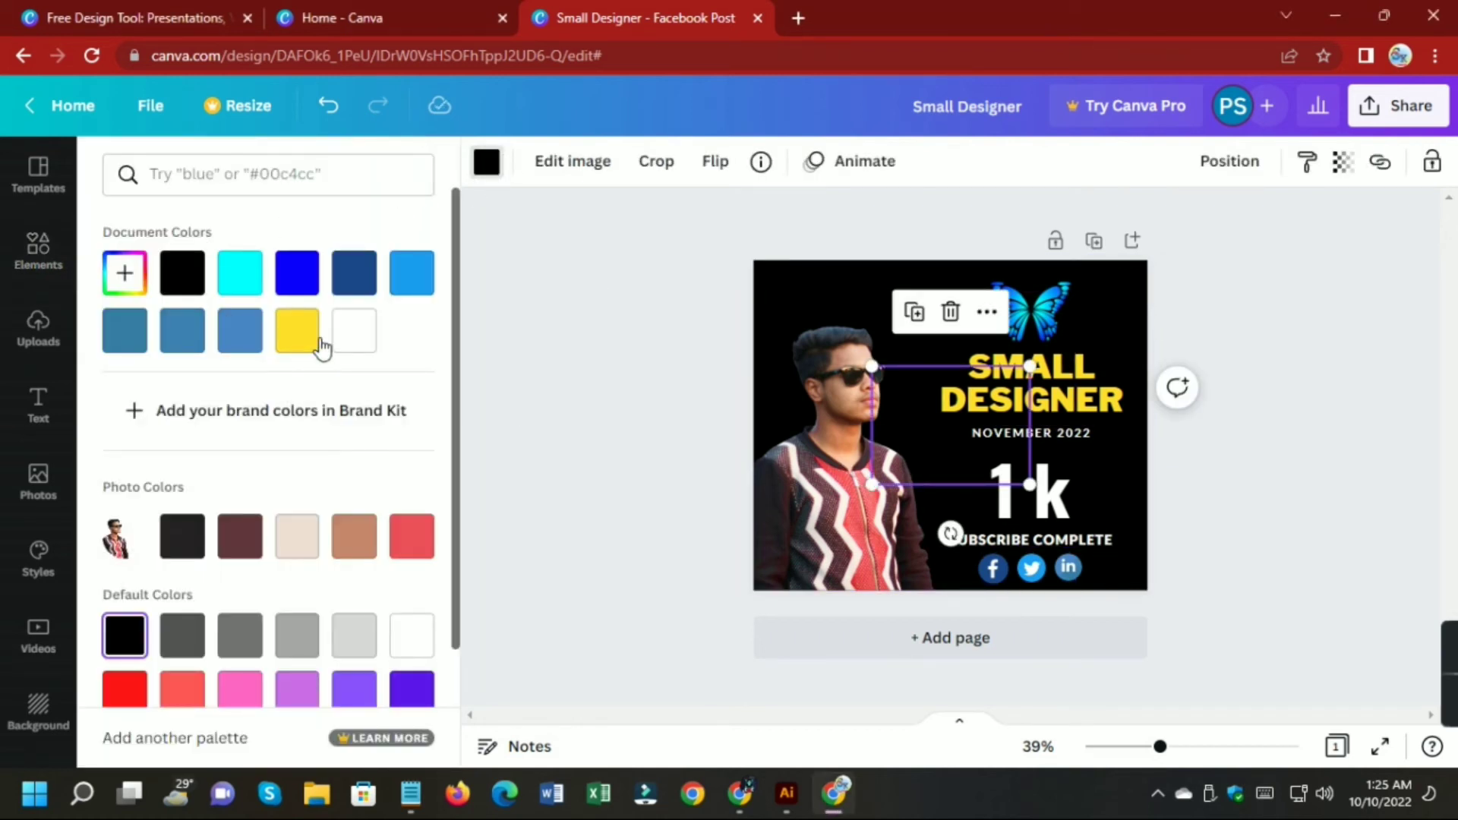
{"action": "left_click", "coordinate": [354, 330]}
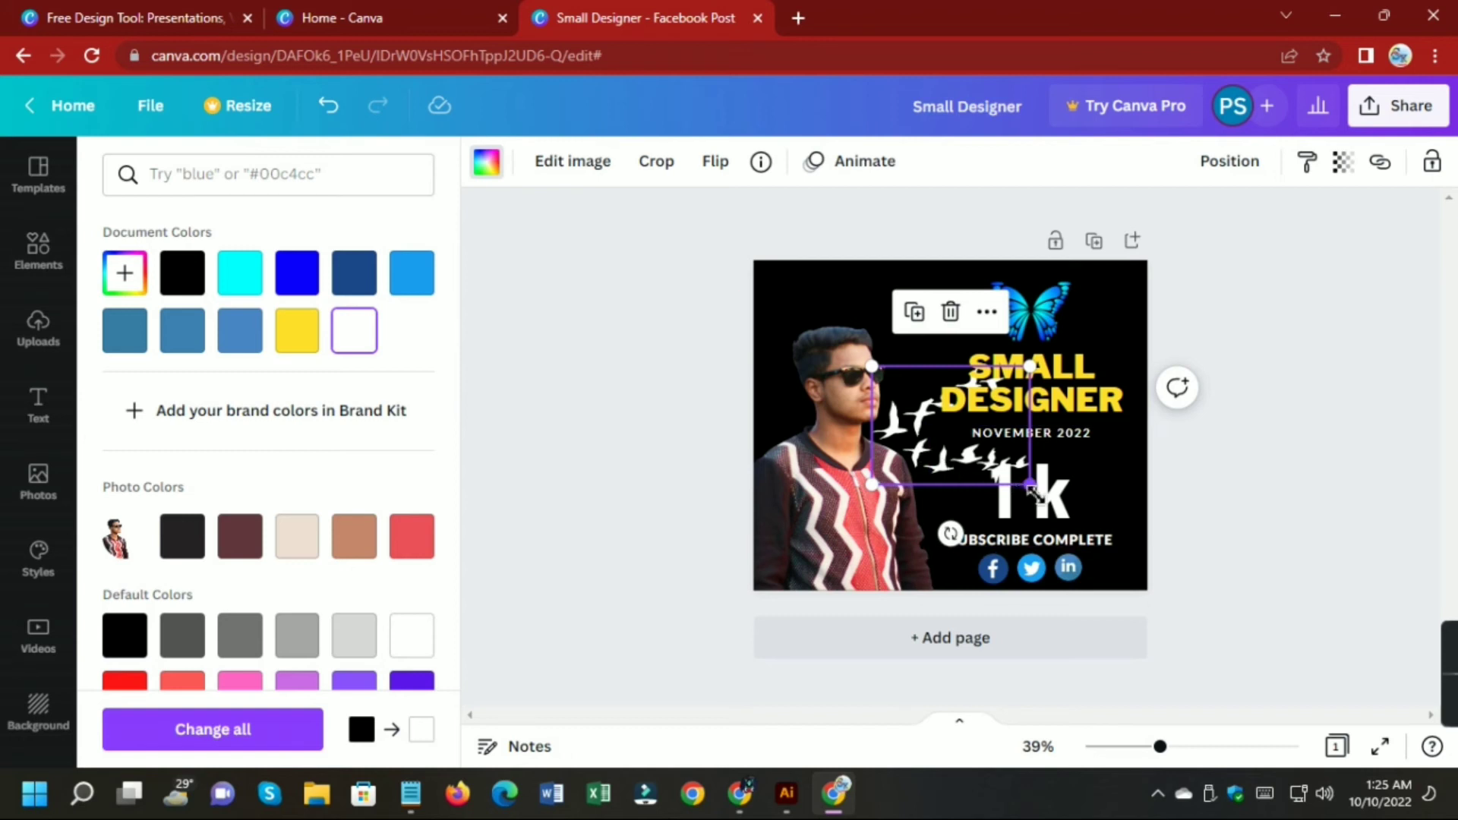
Try the birds graphic at a smaller size above the man's head, and remove it from the page.
{"action": "left_click_drag", "start_coordinate": [1033, 490], "coordinate": [844, 313]}
{"action": "right_click", "coordinate": [845, 313]}
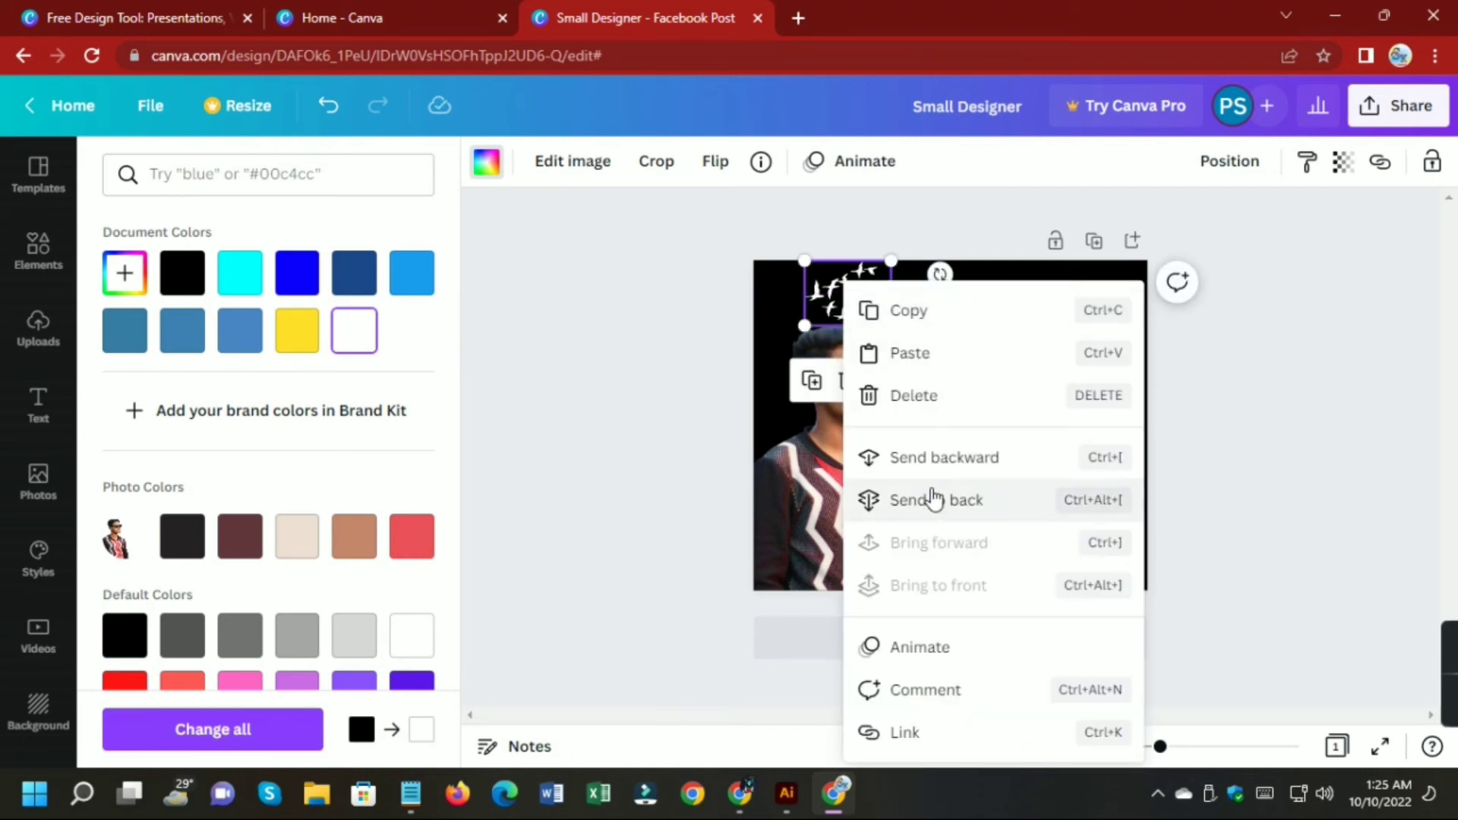
{"action": "left_click", "coordinate": [594, 398]}
{"action": "left_click", "coordinate": [735, 277]}
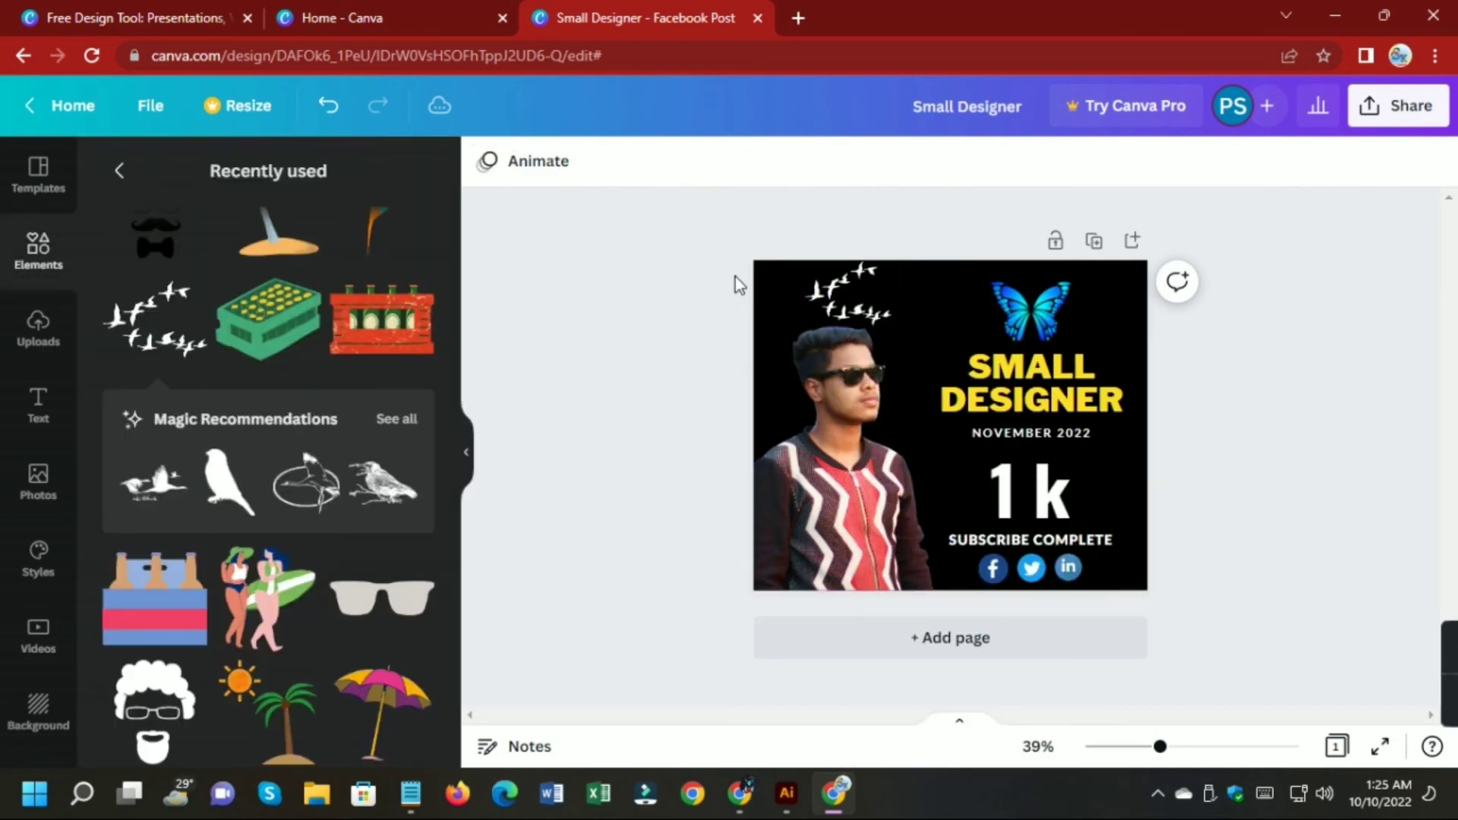
{"action": "left_click_drag", "start_coordinate": [870, 312], "coordinate": [639, 275]}
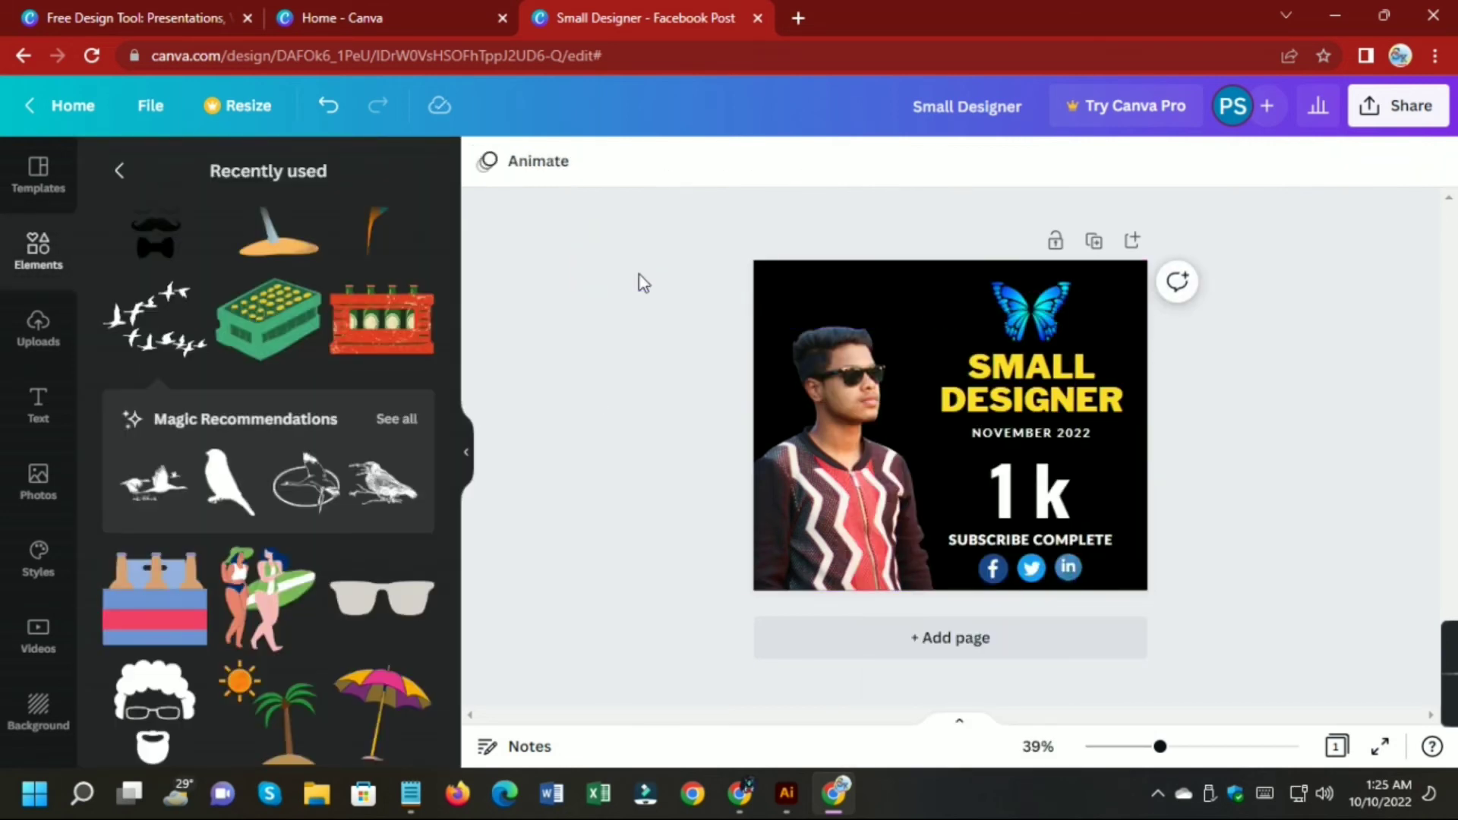
Find the colourful flower stem graphic among the recently used elements and add it to the page.
{"action": "scroll", "coordinate": [380, 486], "scroll_direction": "down", "scroll_amount": 10}
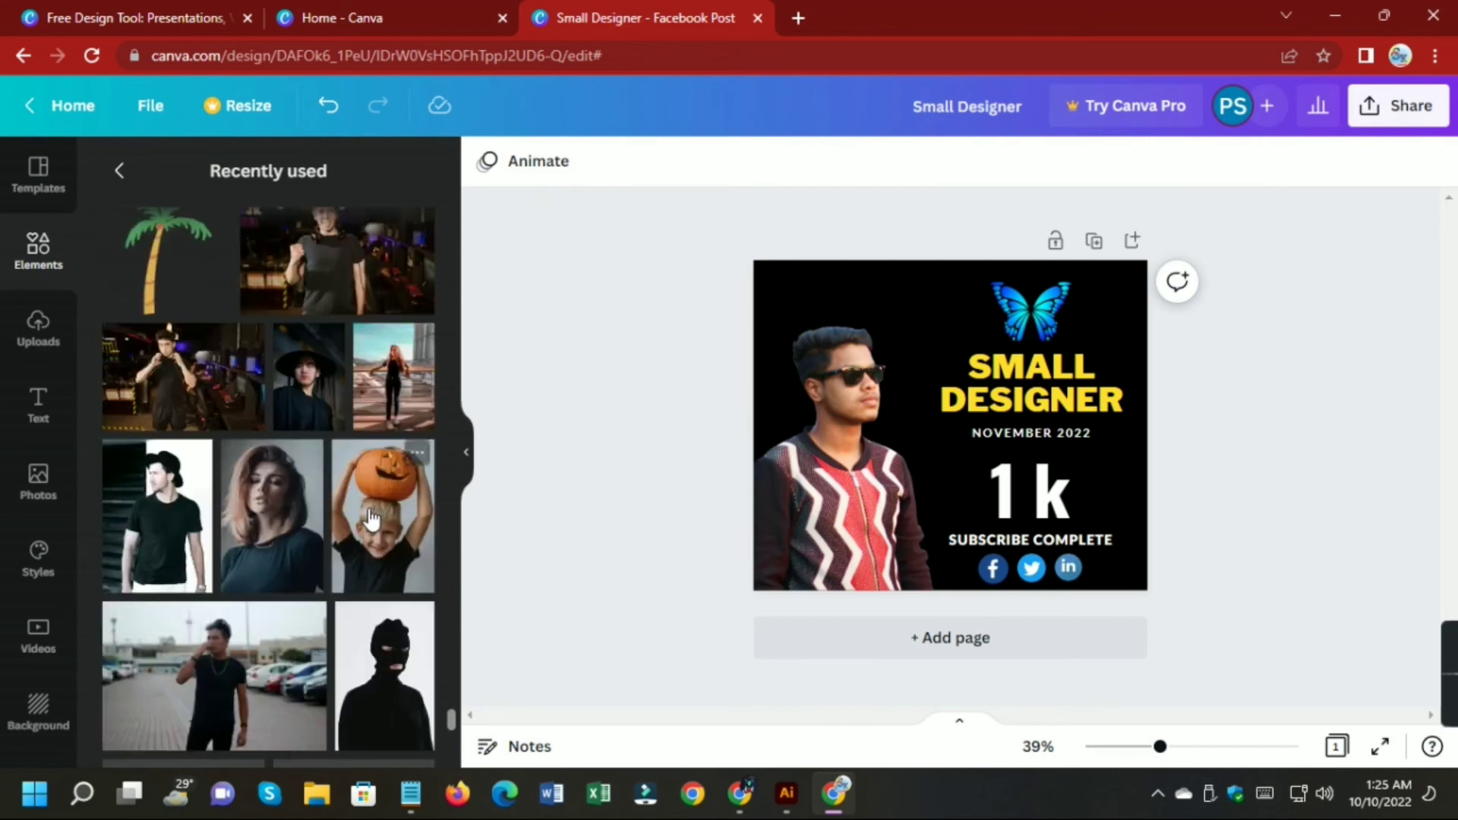
{"action": "scroll", "coordinate": [371, 519], "scroll_direction": "down", "scroll_amount": 10}
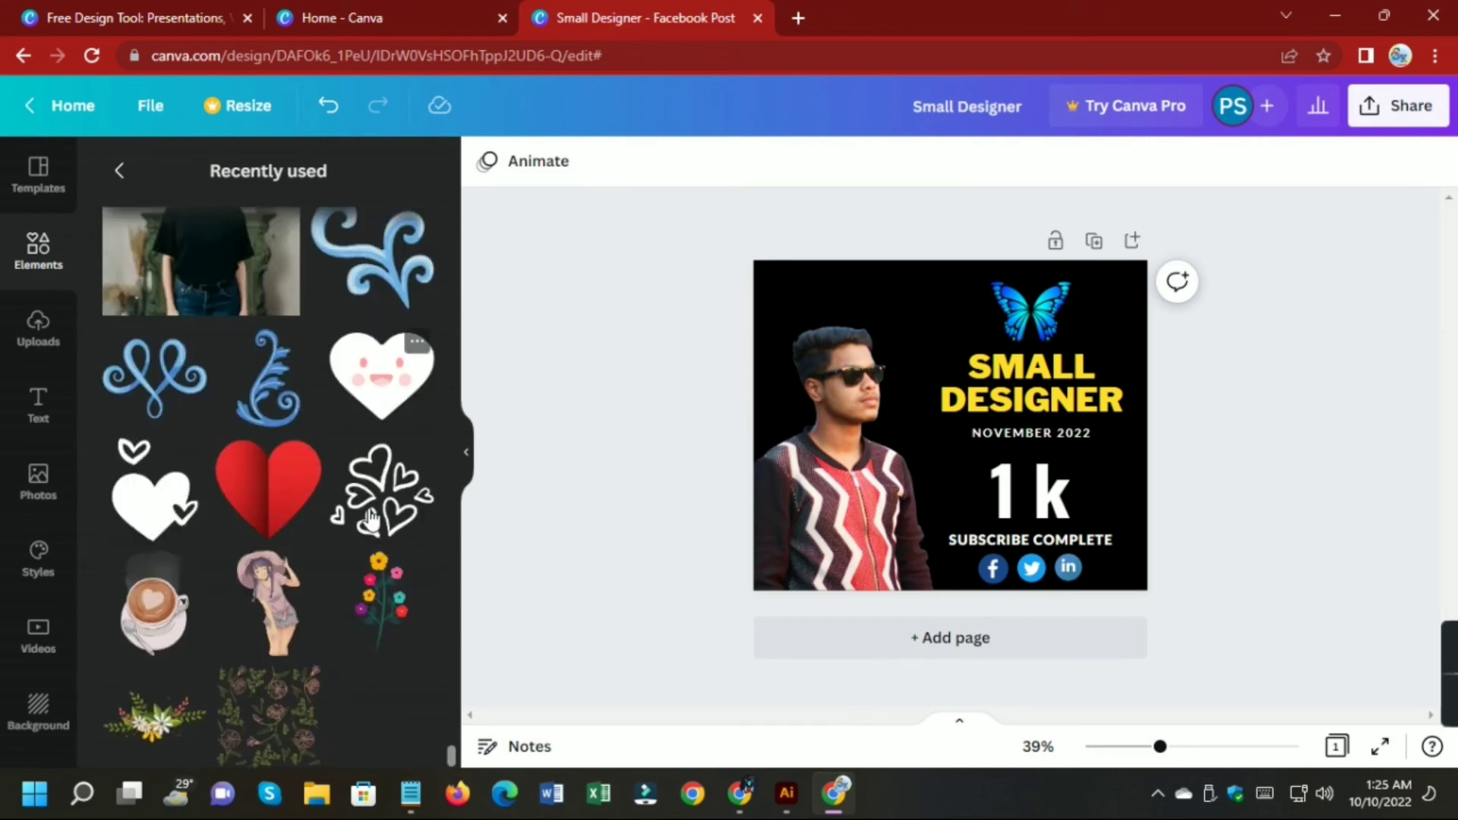
{"action": "scroll", "coordinate": [371, 518], "scroll_direction": "down", "scroll_amount": 1}
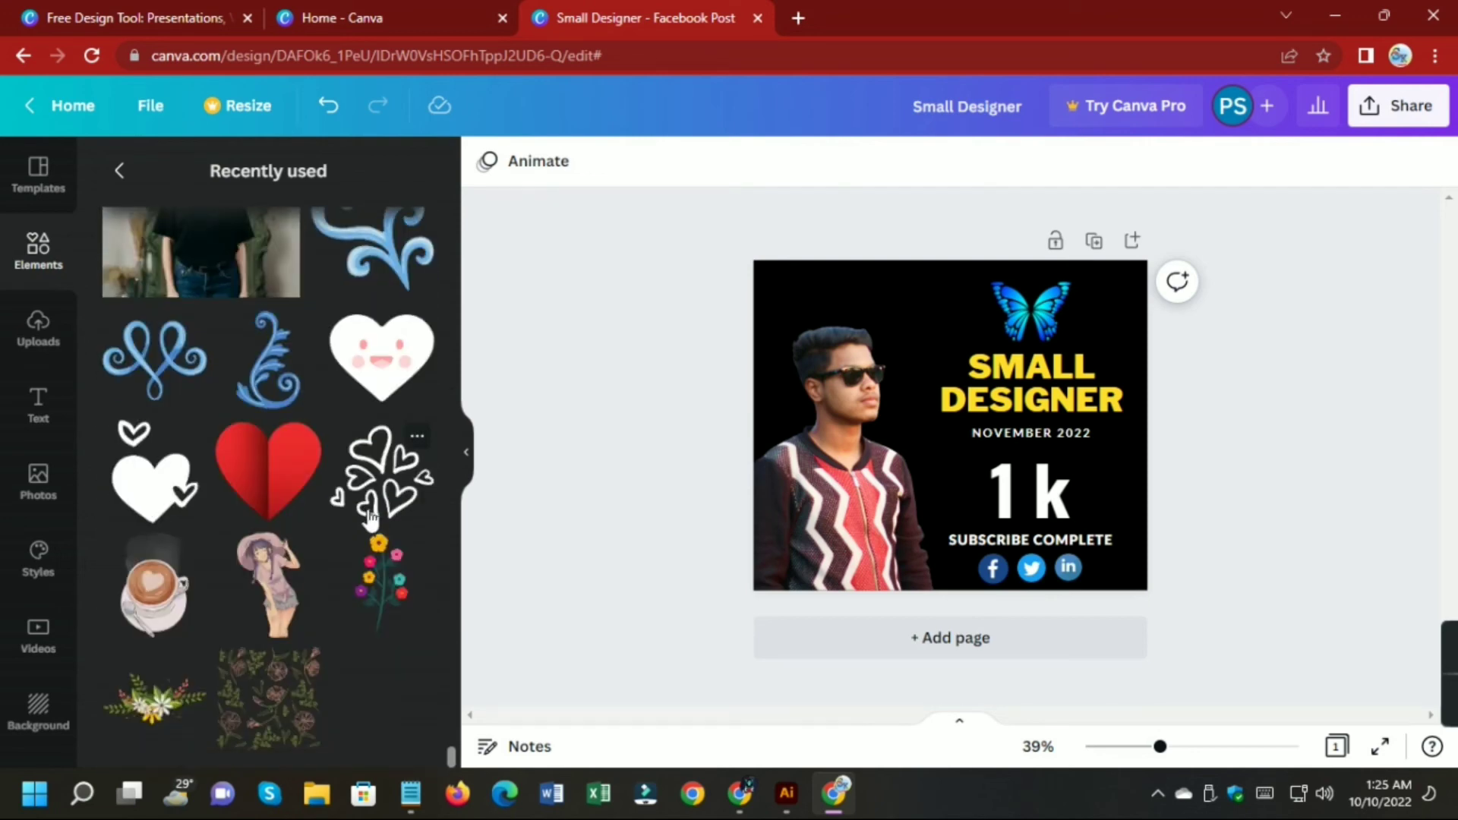
{"action": "scroll", "coordinate": [375, 547], "scroll_direction": "down", "scroll_amount": 8}
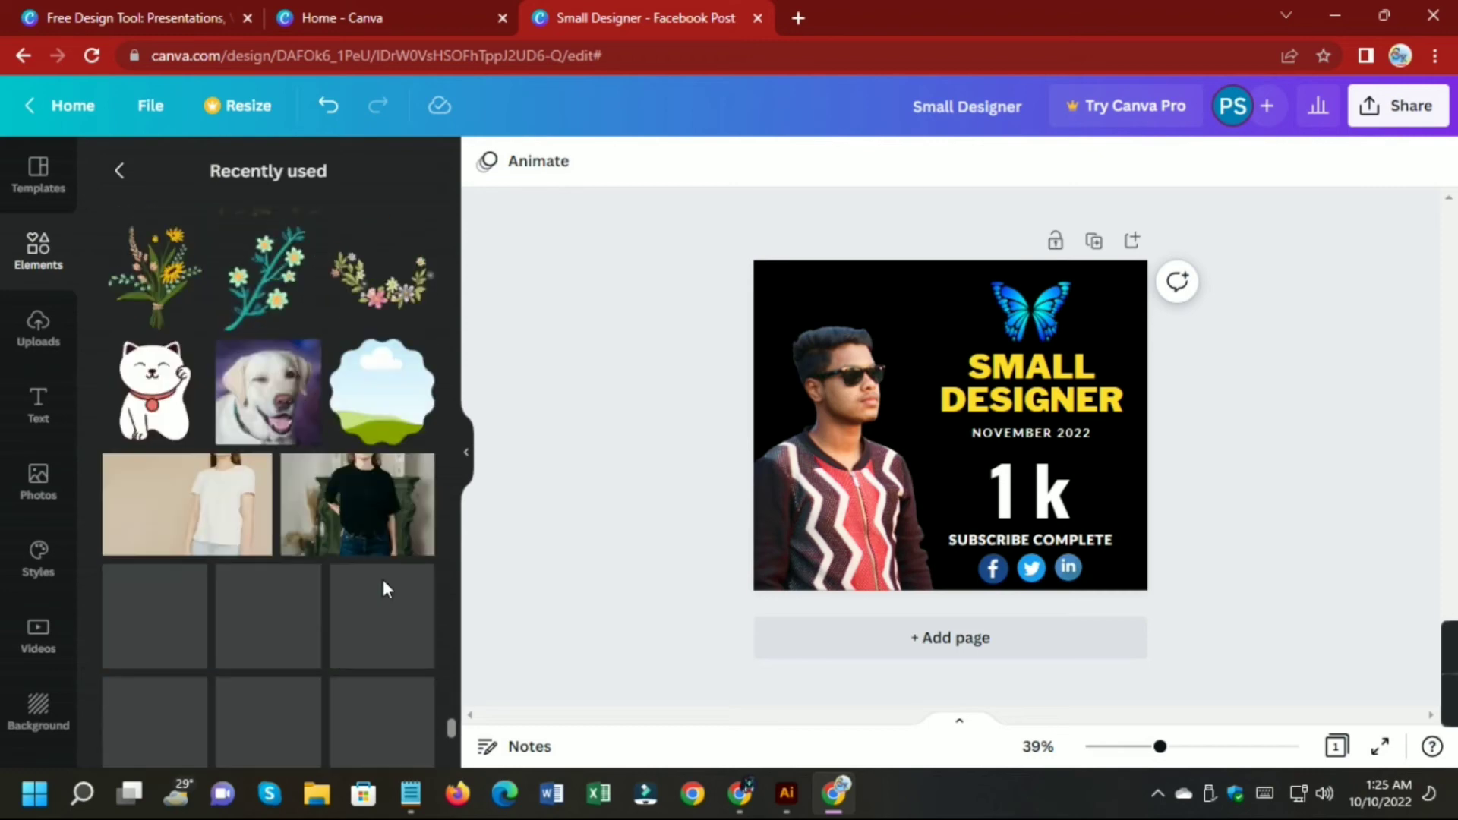
{"action": "scroll", "coordinate": [384, 580], "scroll_direction": "down", "scroll_amount": 4}
{"action": "scroll", "coordinate": [383, 583], "scroll_direction": "up", "scroll_amount": 5}
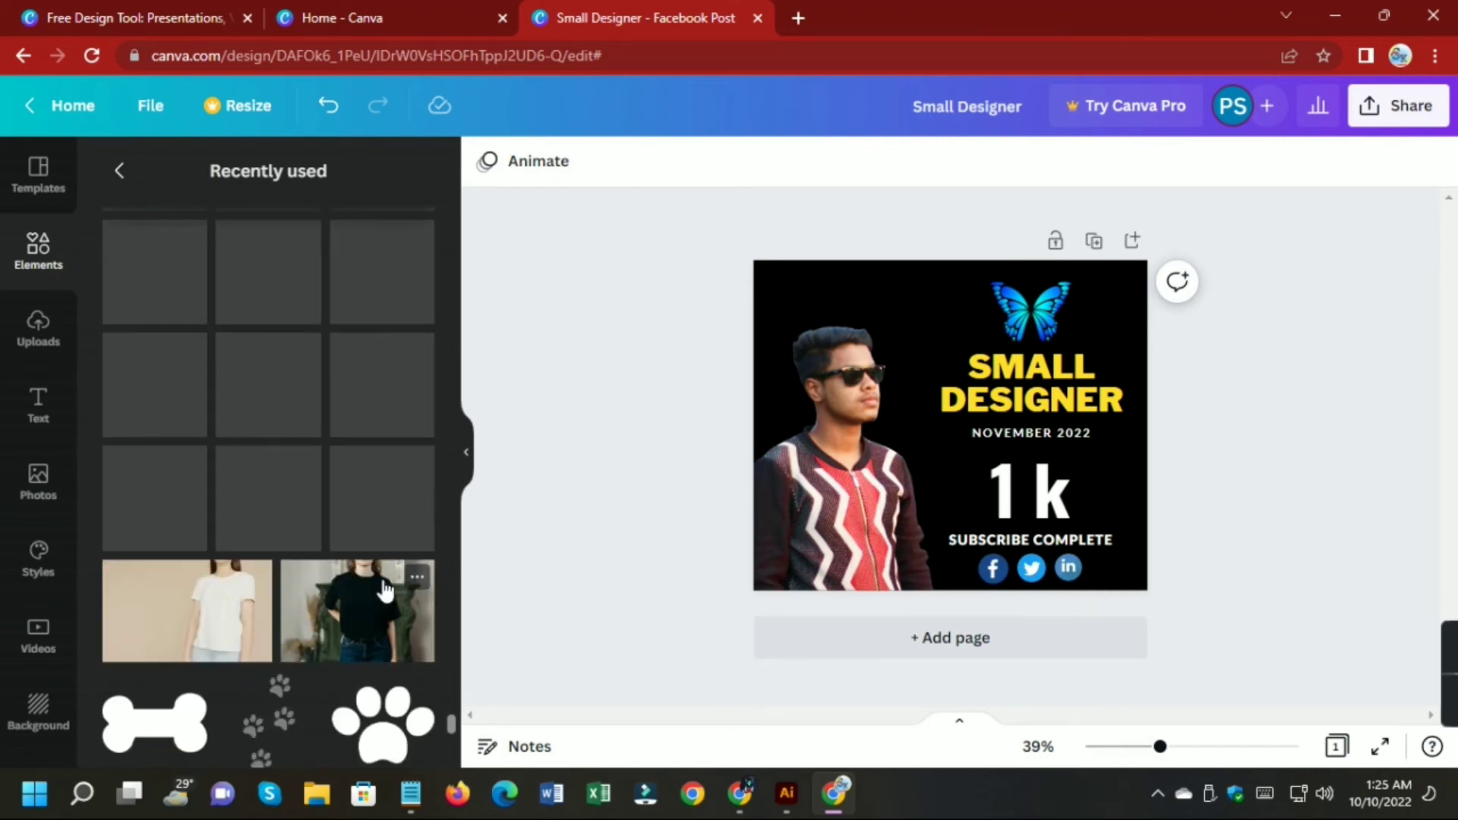
{"action": "scroll", "coordinate": [277, 414], "scroll_direction": "up", "scroll_amount": 3}
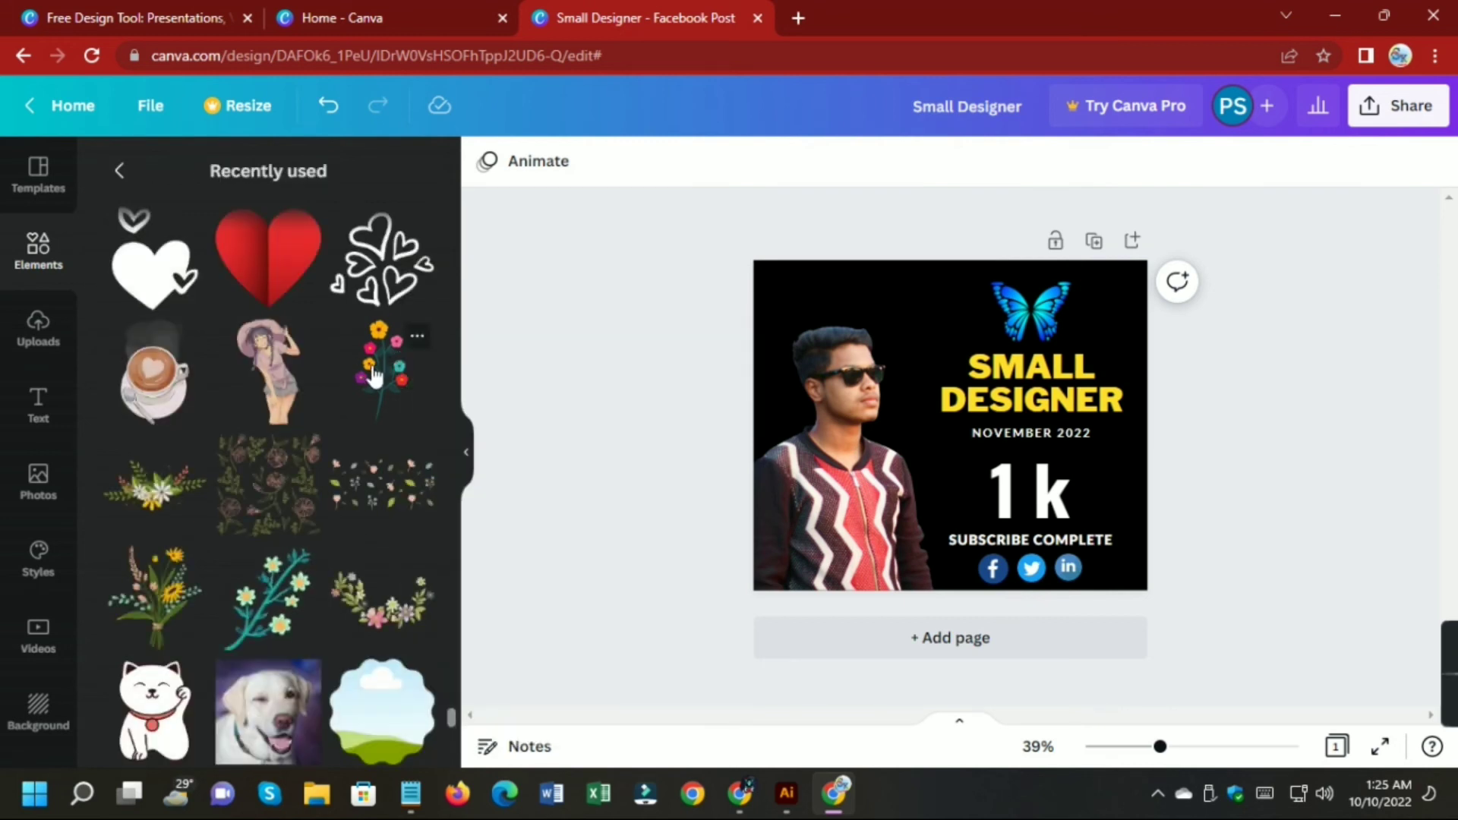
{"action": "left_click", "coordinate": [374, 375]}
Shrink the flower stem, tilt it clockwise and place it in the upper-left corner of the design.
{"action": "left_click_drag", "start_coordinate": [940, 459], "coordinate": [772, 366]}
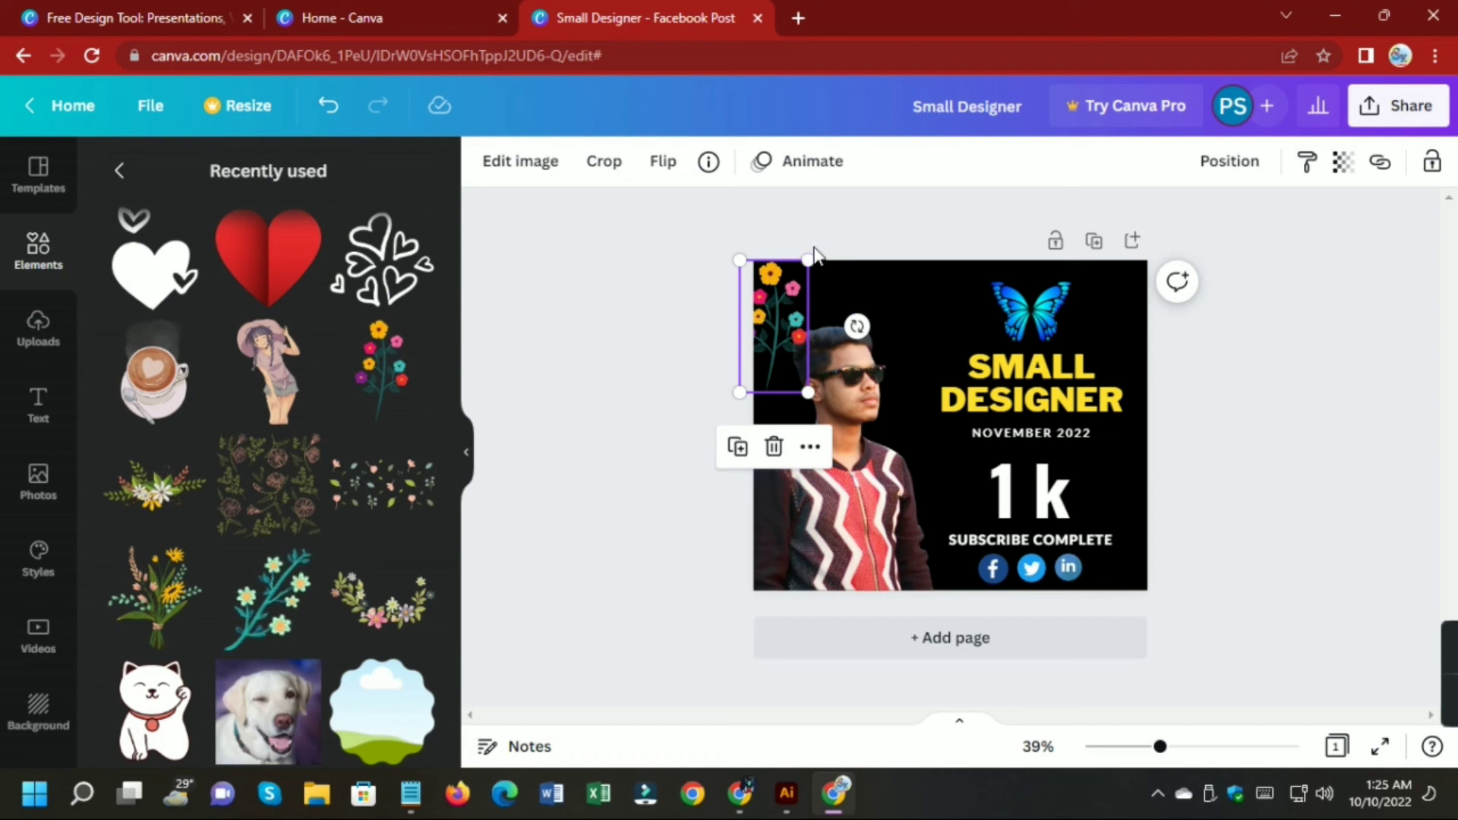
{"action": "left_click_drag", "start_coordinate": [740, 393], "coordinate": [718, 416]}
{"action": "left_click_drag", "start_coordinate": [856, 335], "coordinate": [771, 313]}
{"action": "left_click_drag", "start_coordinate": [775, 375], "coordinate": [773, 345]}
{"action": "left_click_drag", "start_coordinate": [782, 295], "coordinate": [781, 308]}
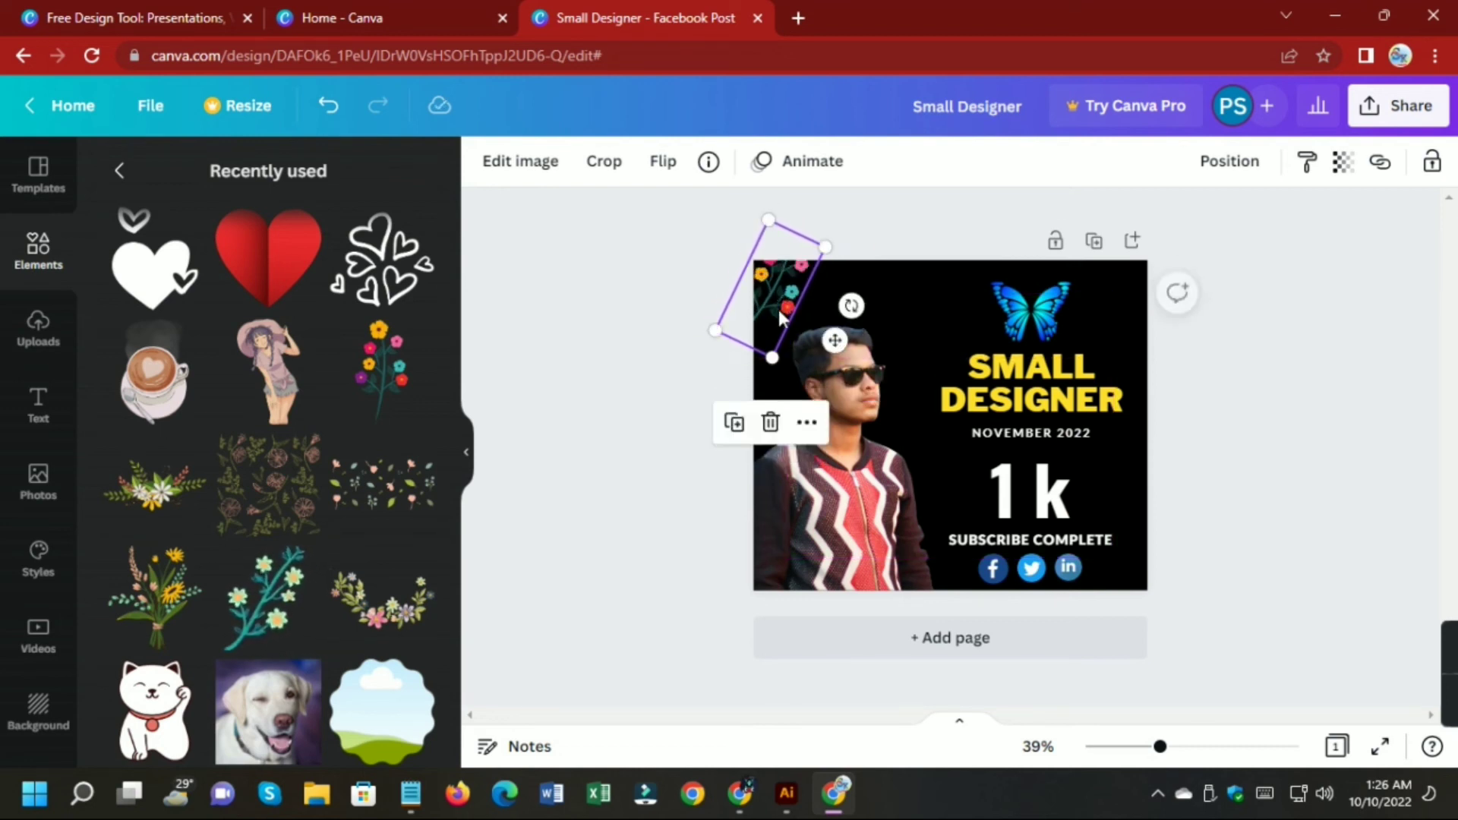
{"action": "left_click_drag", "start_coordinate": [768, 220], "coordinate": [772, 260]}
{"action": "left_click", "coordinate": [741, 209]}
{"action": "left_click", "coordinate": [800, 284]}
{"action": "left_click", "coordinate": [728, 249]}
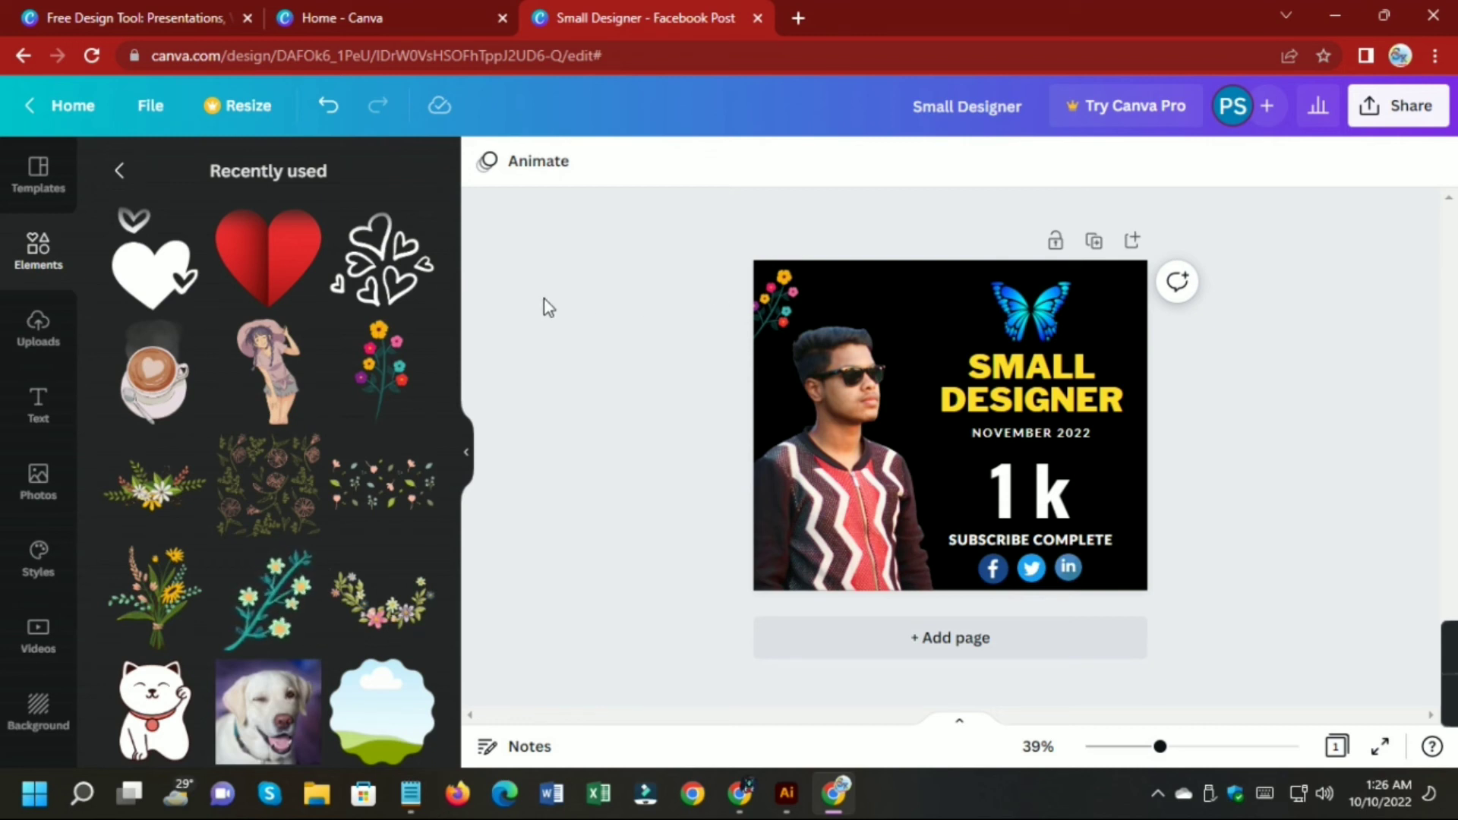
Duplicate the tilted flower stem and place the copy beside it, just above the man's head.
{"action": "left_click", "coordinate": [770, 308]}
{"action": "left_click_drag", "start_coordinate": [776, 308], "coordinate": [825, 305], "text": "alt"}
{"action": "left_click", "coordinate": [671, 271]}
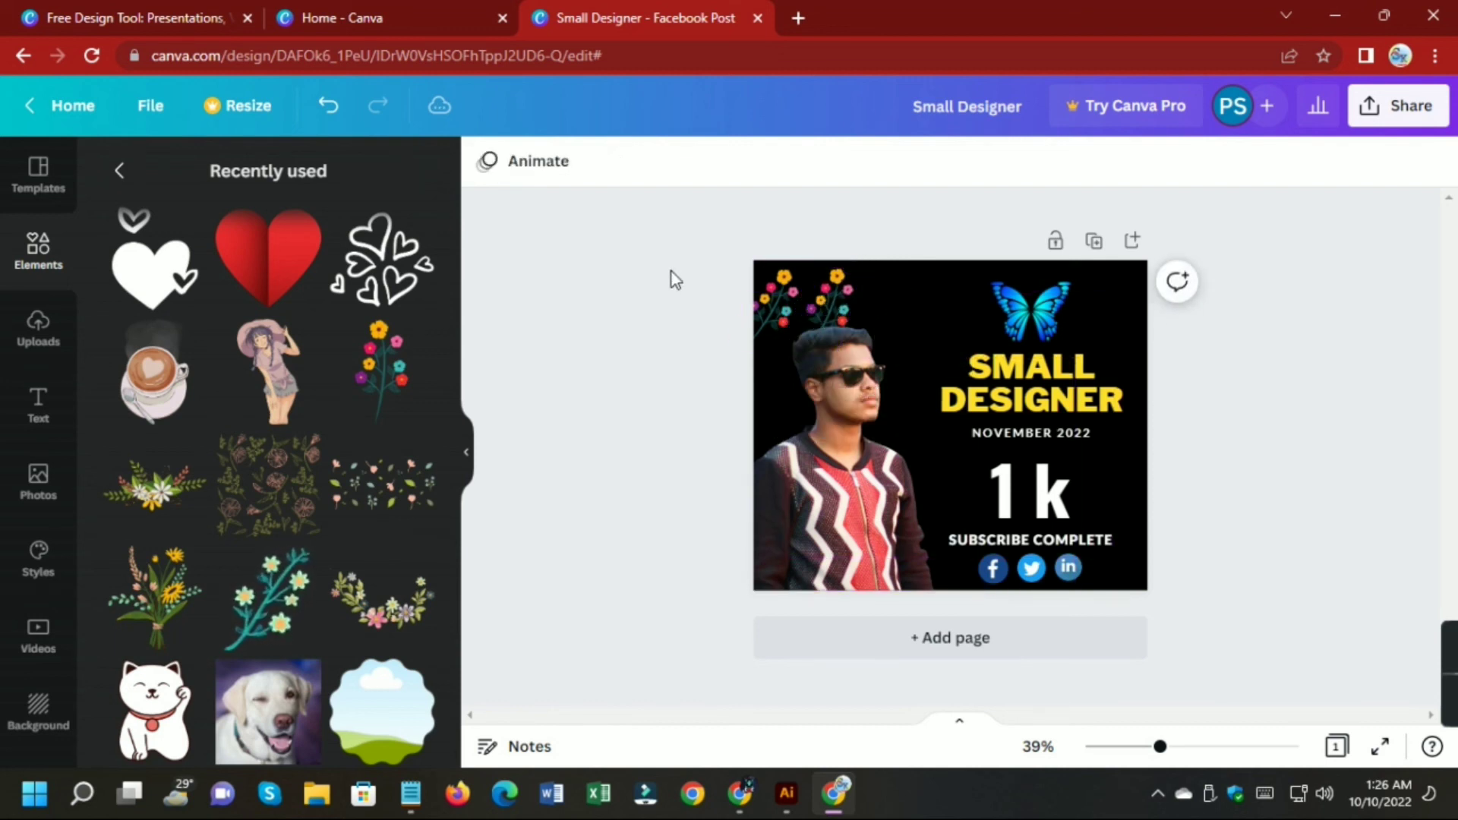
Bring the man's photo forward several levels in the layer order, towards the front of the flower graphics.
{"action": "left_click", "coordinate": [832, 434]}
{"action": "left_click", "coordinate": [1418, 177]}
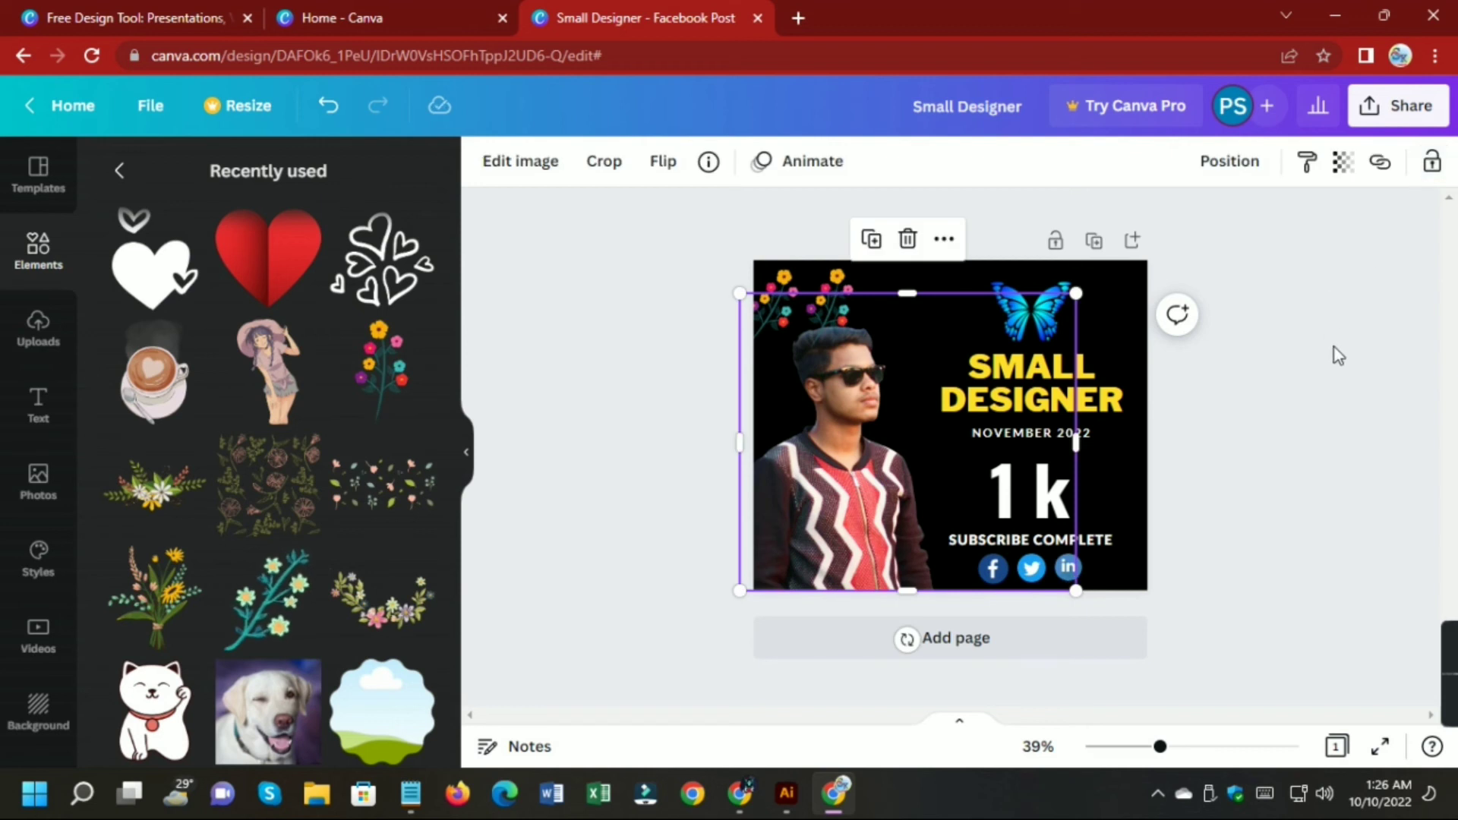
{"action": "left_click", "coordinate": [1336, 402]}
{"action": "left_click", "coordinate": [813, 497]}
{"action": "right_click", "coordinate": [813, 499]}
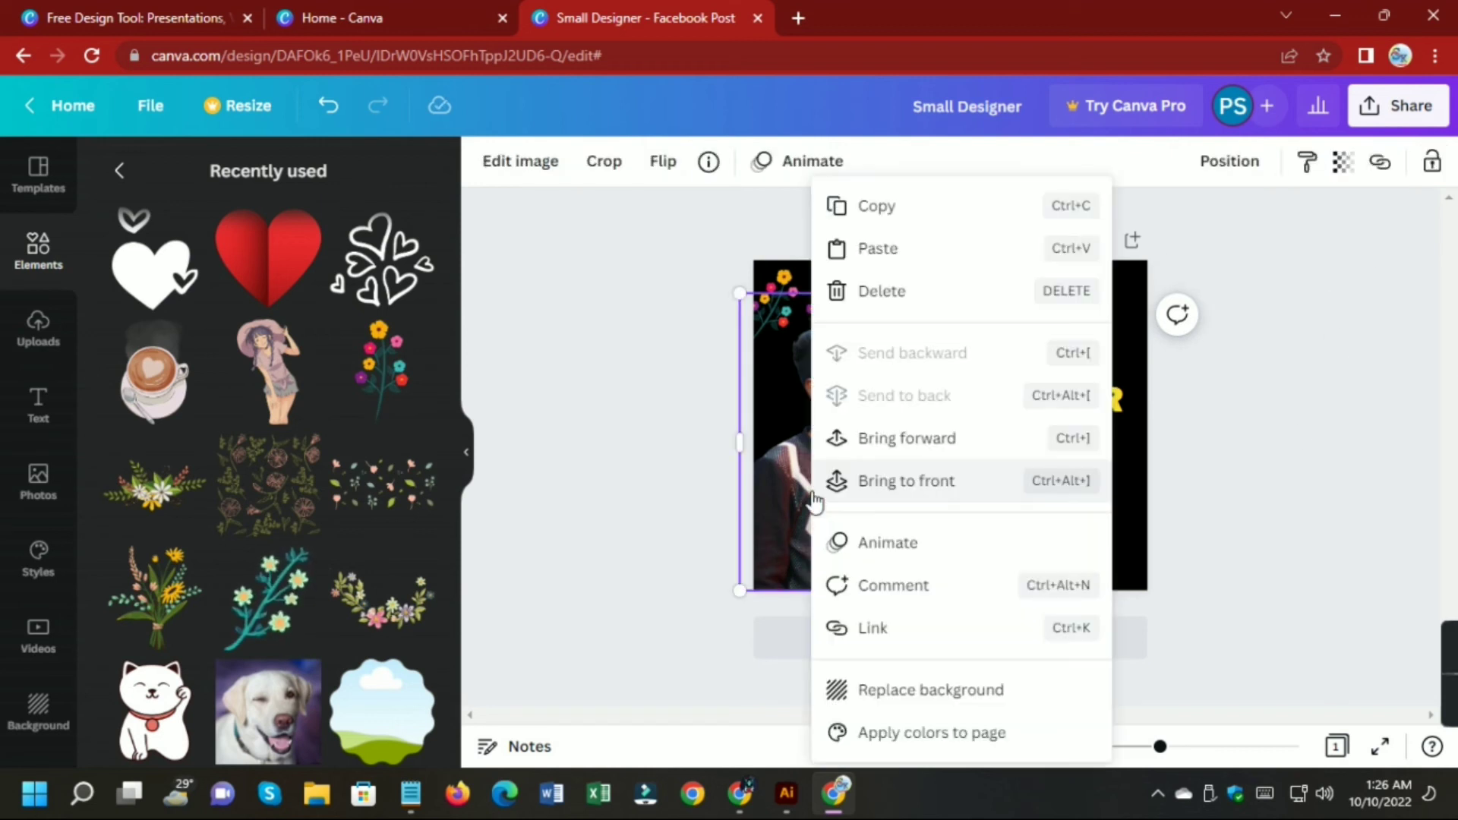
{"action": "left_click", "coordinate": [919, 448]}
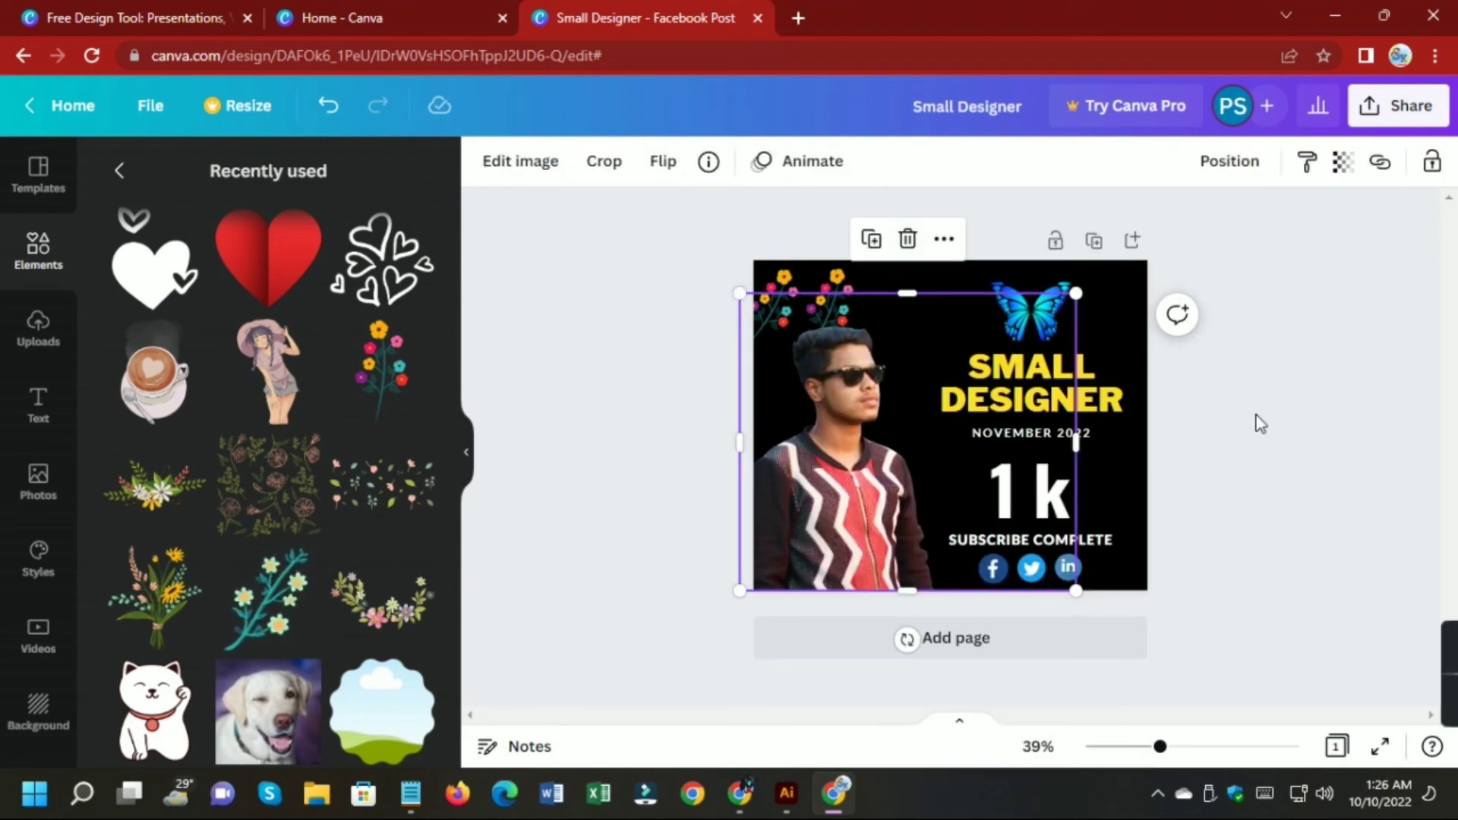
{"action": "right_click", "coordinate": [940, 423]}
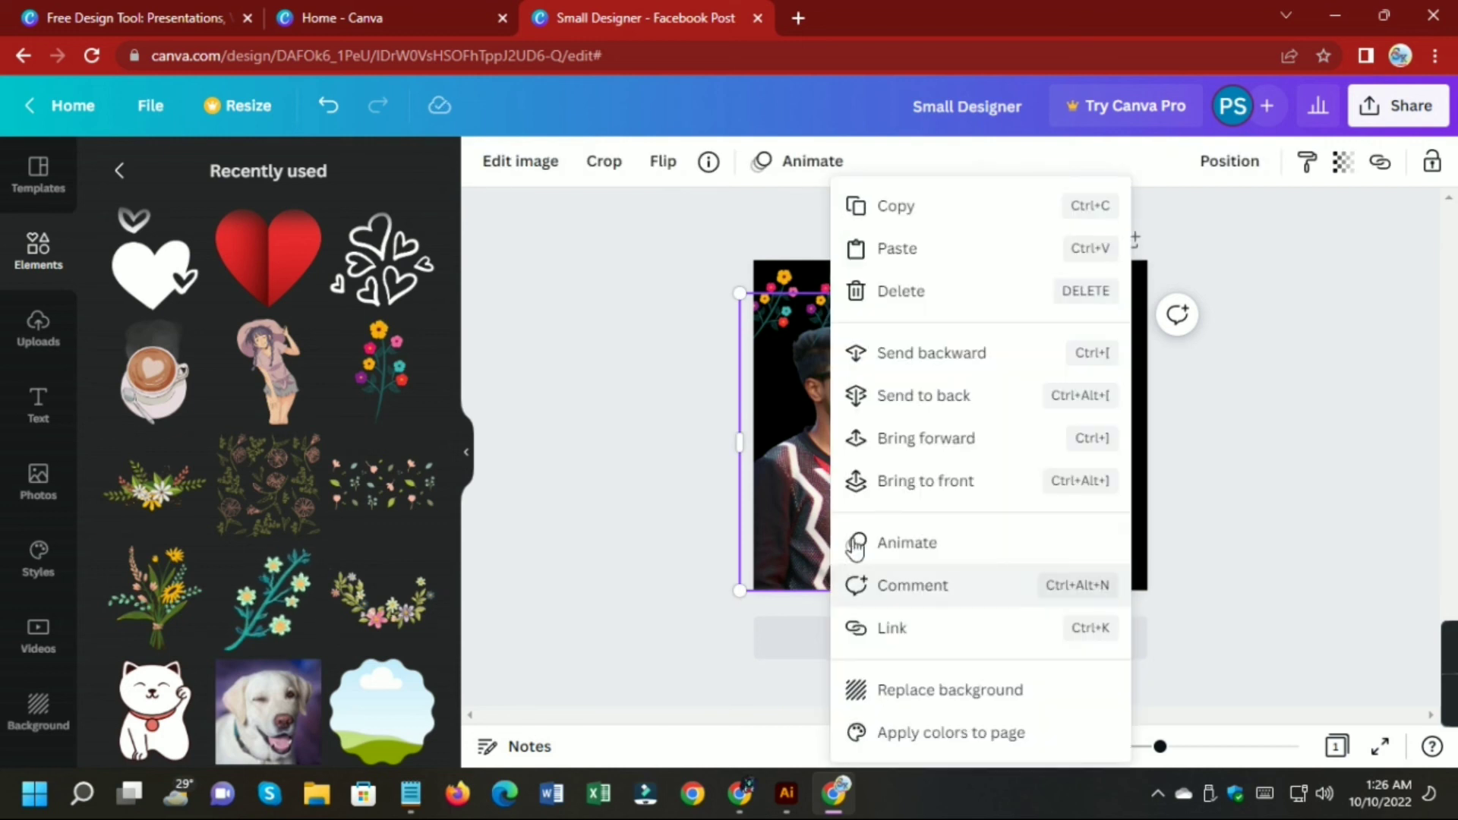
{"action": "left_click", "coordinate": [937, 414]}
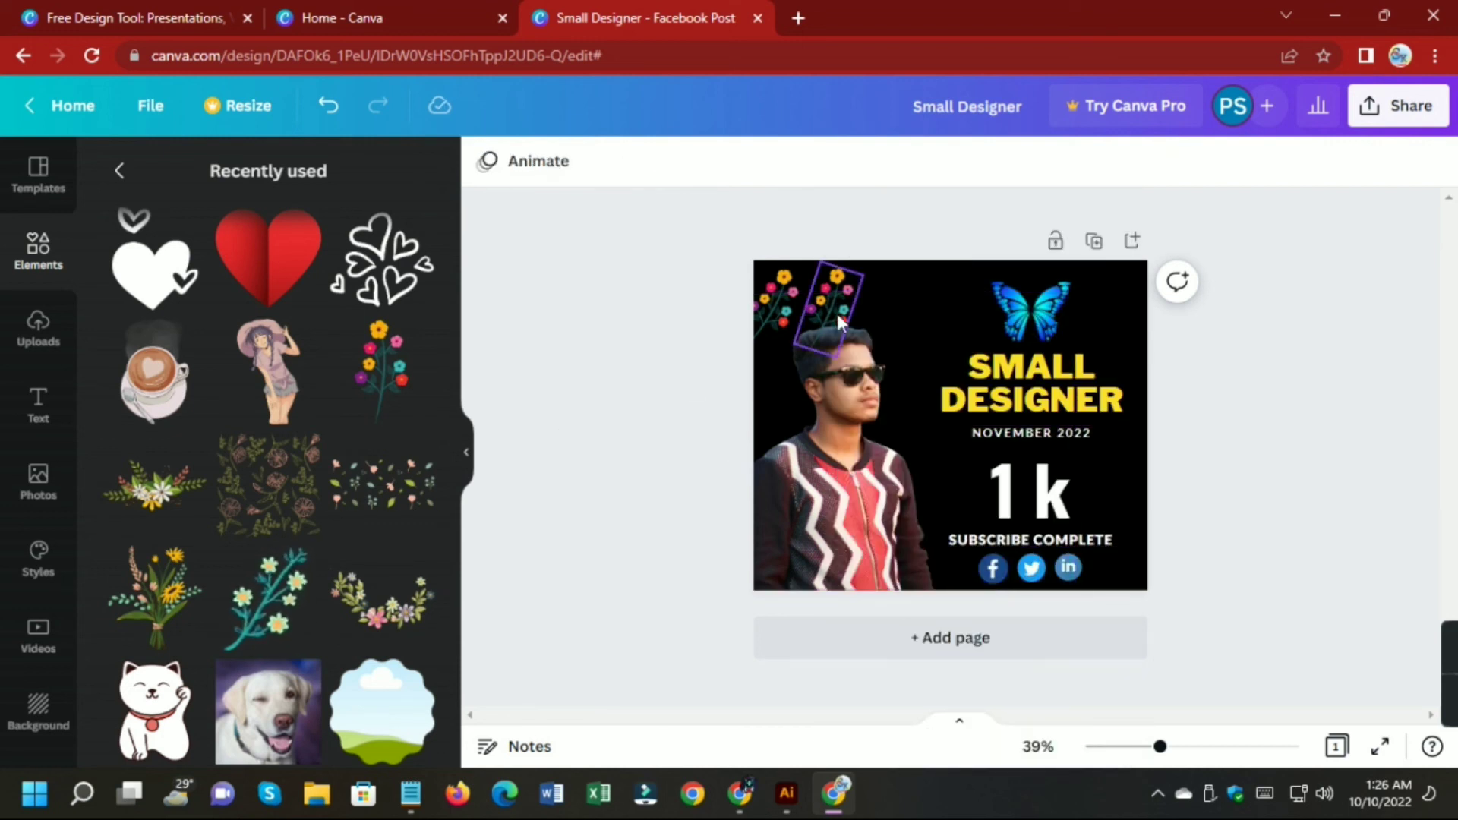
{"action": "left_click", "coordinate": [837, 471]}
{"action": "right_click", "coordinate": [837, 471]}
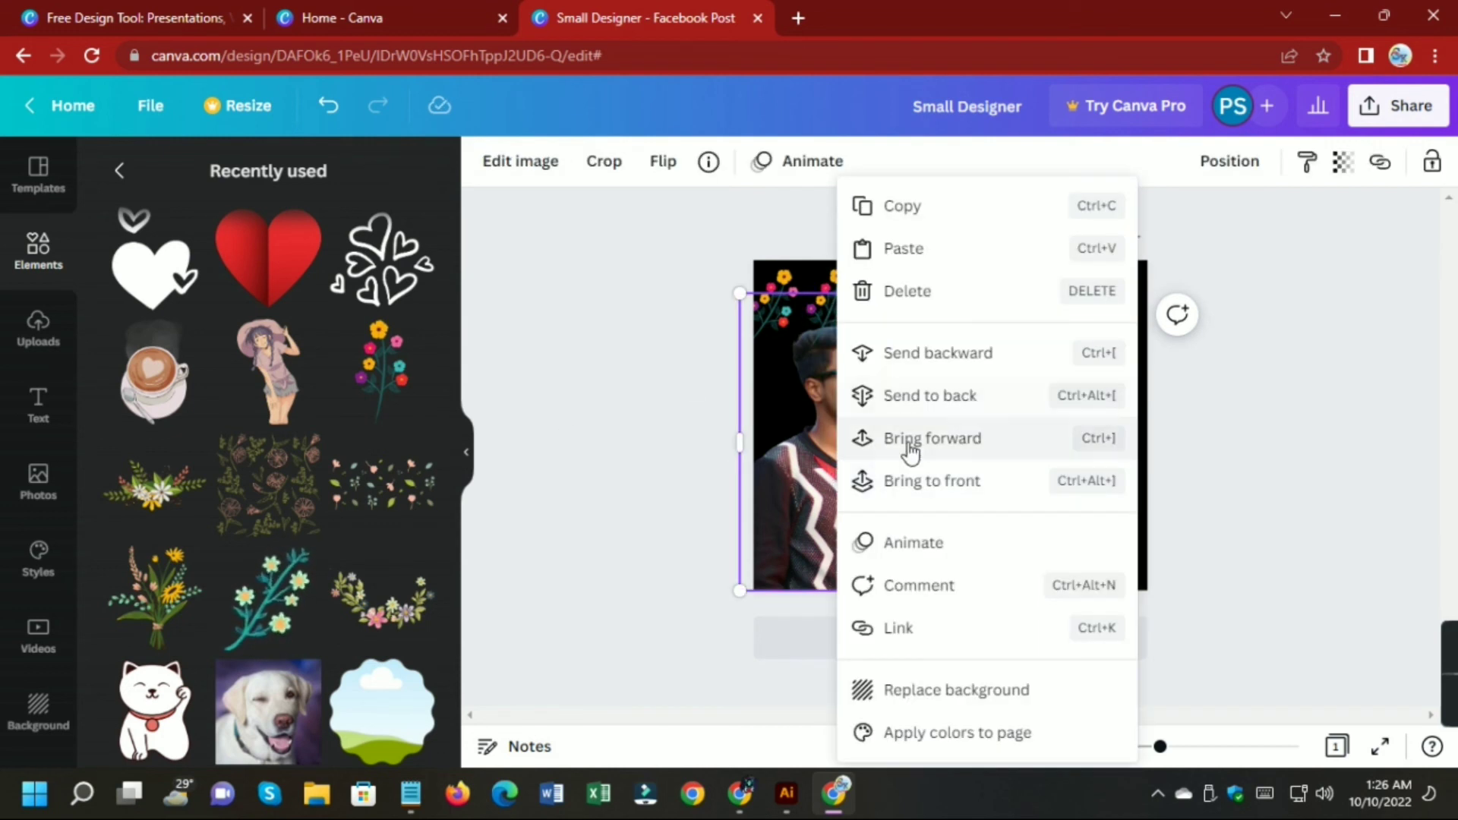
{"action": "left_click", "coordinate": [910, 446]}
{"action": "left_click", "coordinate": [580, 430]}
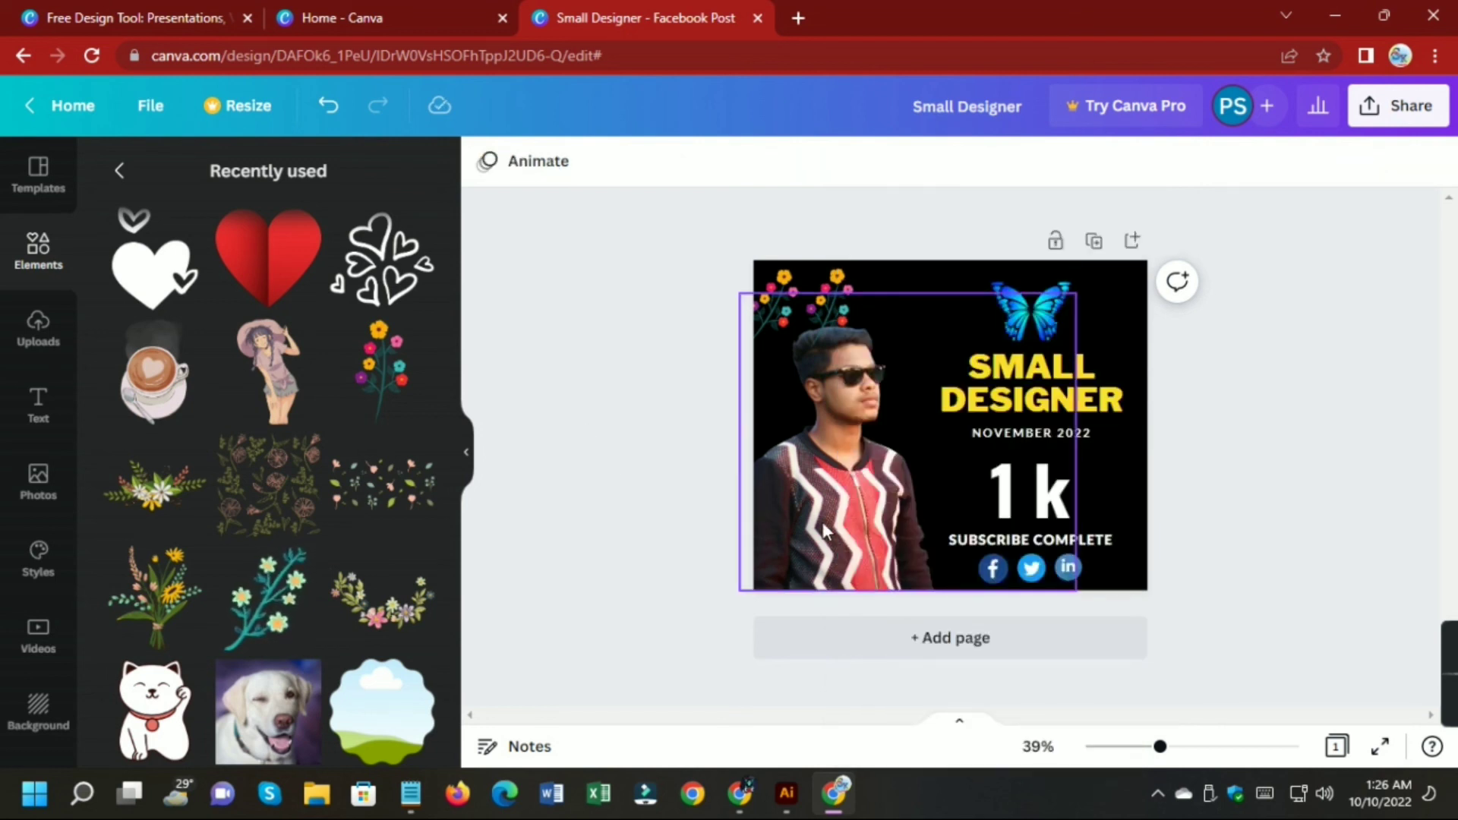
Send the flower stem copy above the man's head to the back of the layer order.
{"action": "left_click", "coordinate": [823, 522]}
{"action": "right_click", "coordinate": [827, 308]}
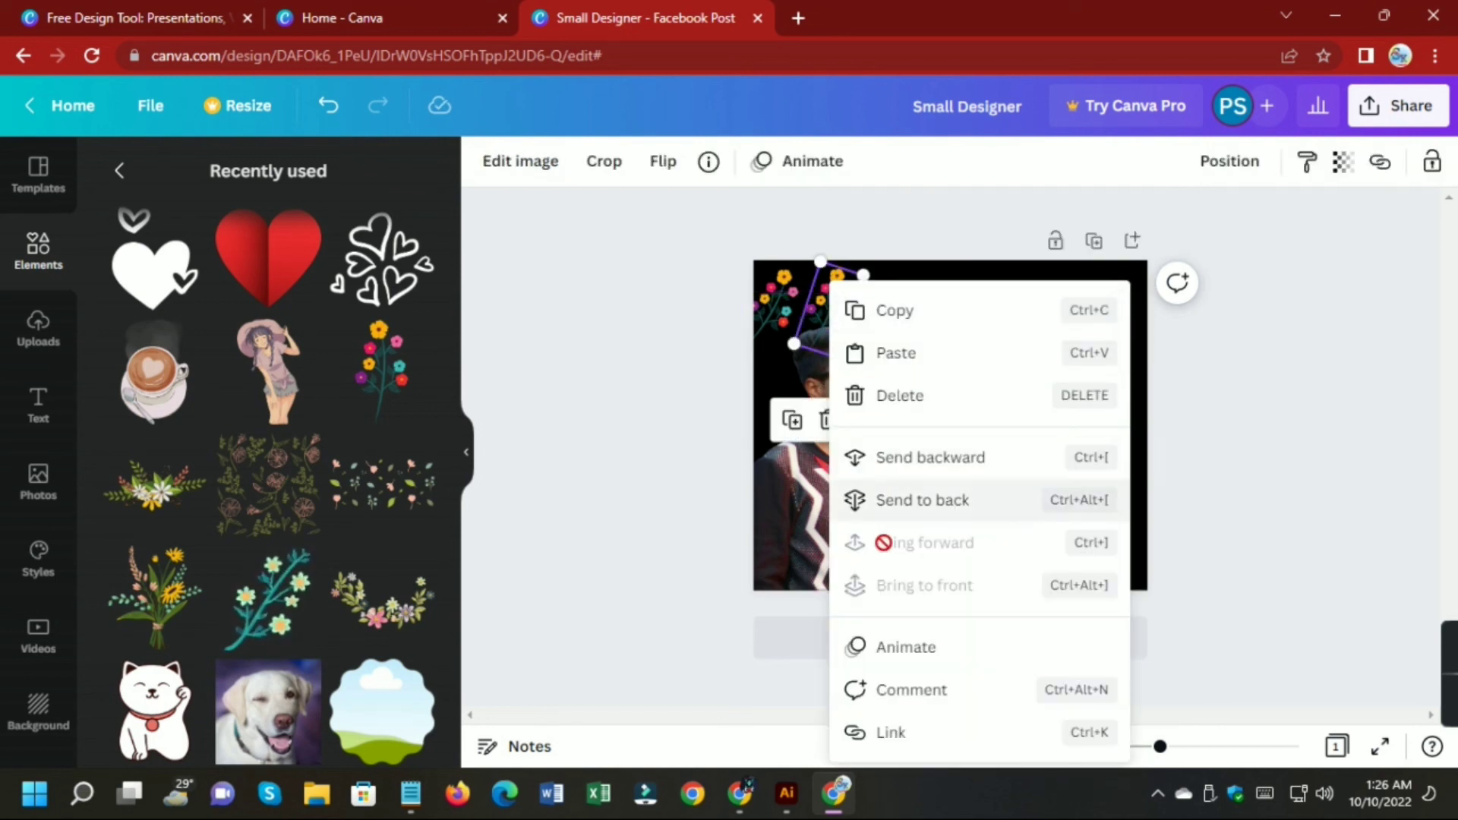
{"action": "left_click", "coordinate": [914, 501]}
{"action": "left_click", "coordinate": [509, 439]}
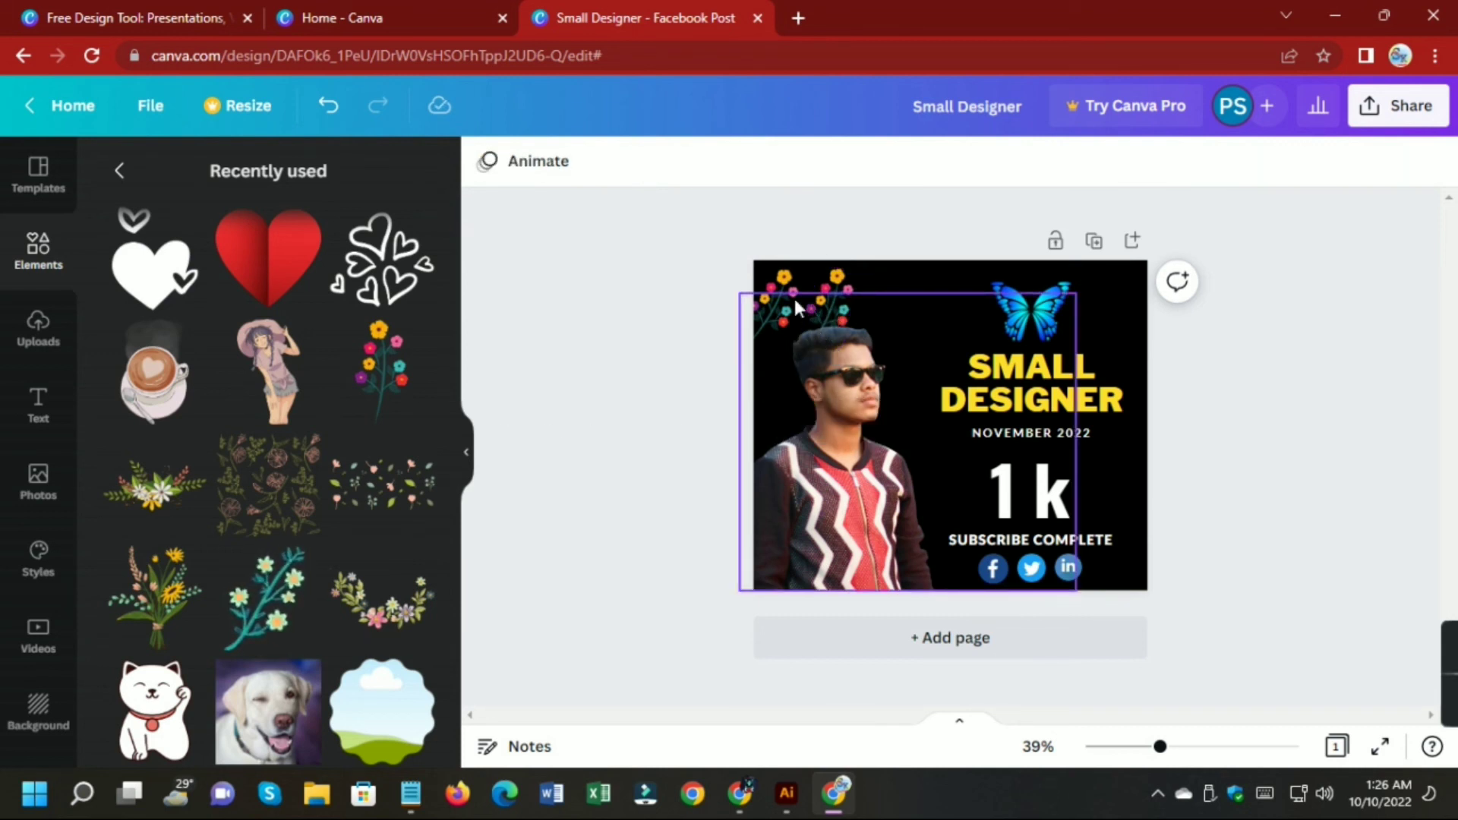
Copy the corner flower stem to the design's left edge beside the man's face, and delete the copy above his head.
{"action": "left_click_drag", "start_coordinate": [795, 308], "coordinate": [769, 401]}
{"action": "left_click", "coordinate": [669, 371]}
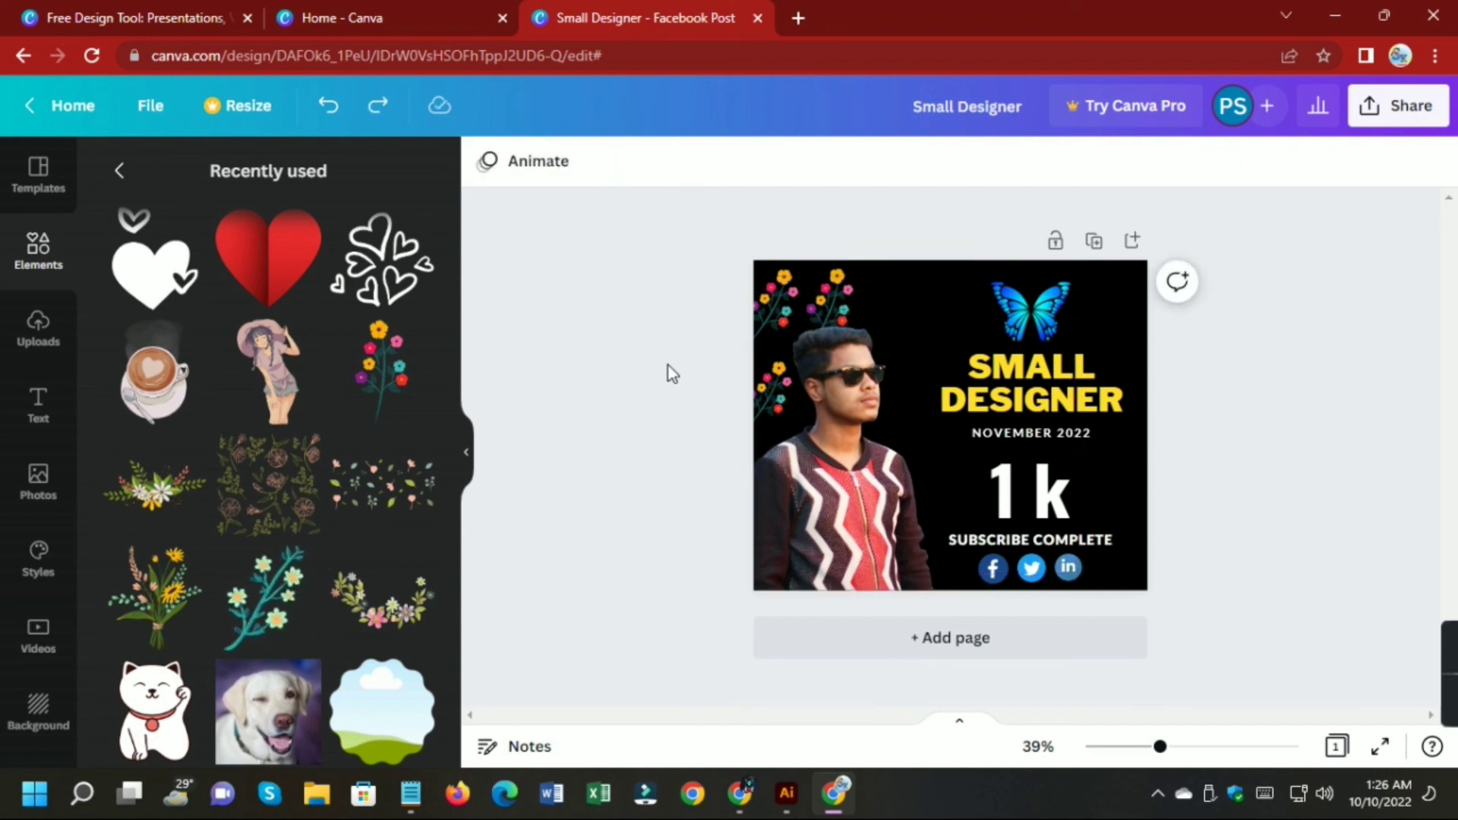
{"action": "left_click", "coordinate": [836, 288]}
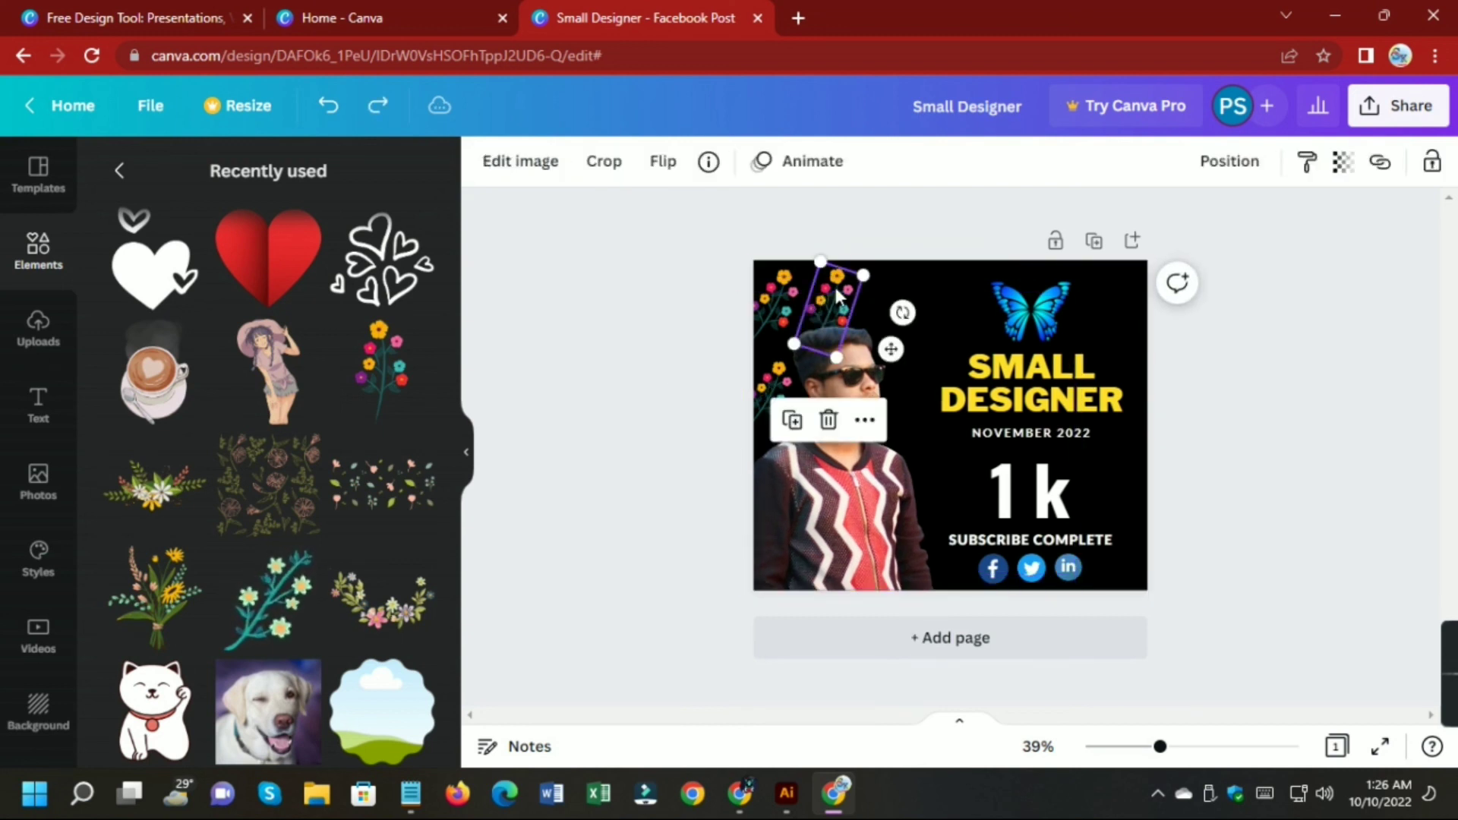
{"action": "key", "text": "Delete"}
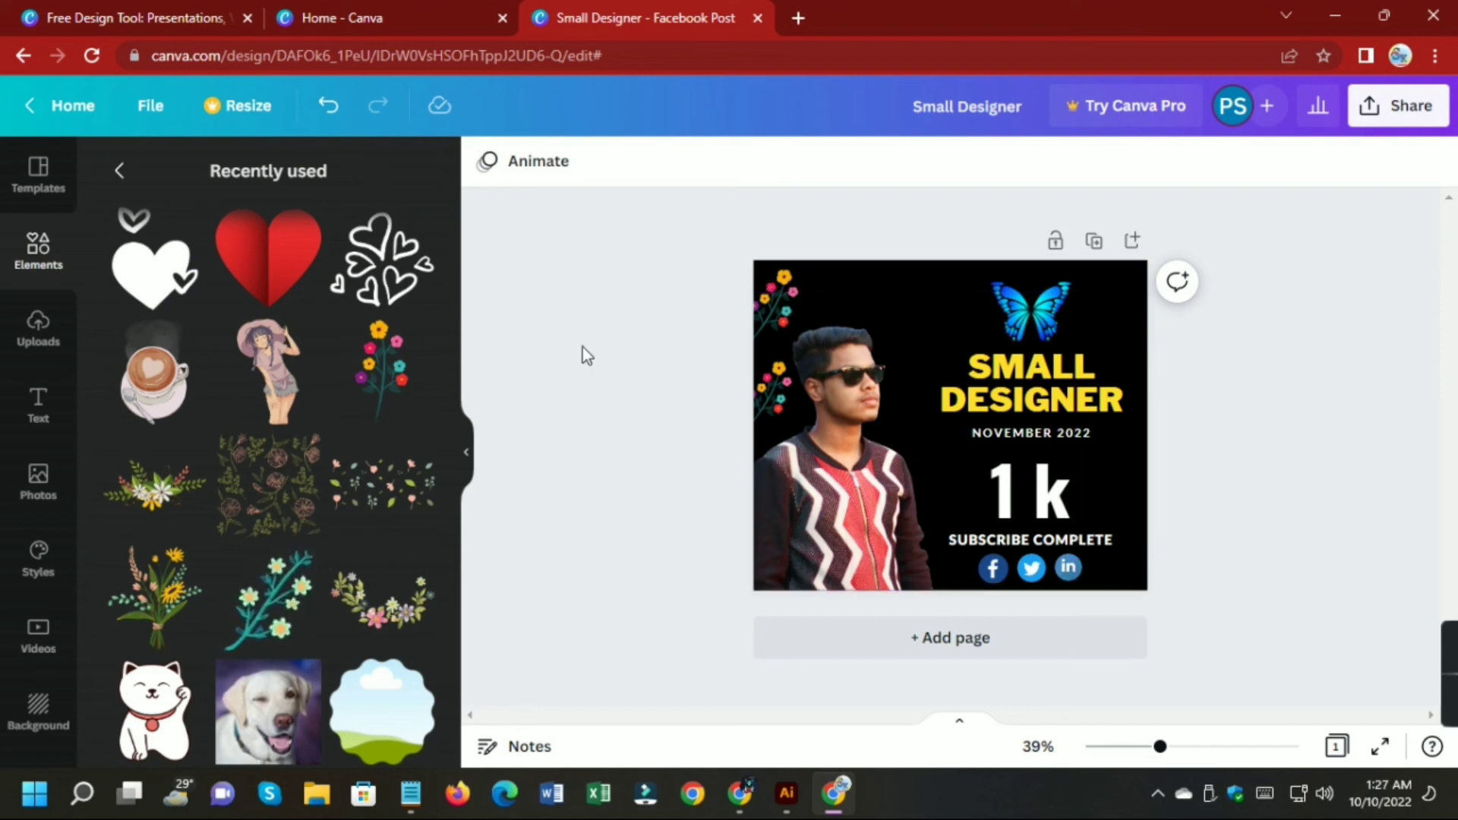
Add the orange rough-edged strip from the recently used elements and stretch it across the full width of the design's top edge.
{"action": "scroll", "coordinate": [294, 521], "scroll_direction": "down", "scroll_amount": 10}
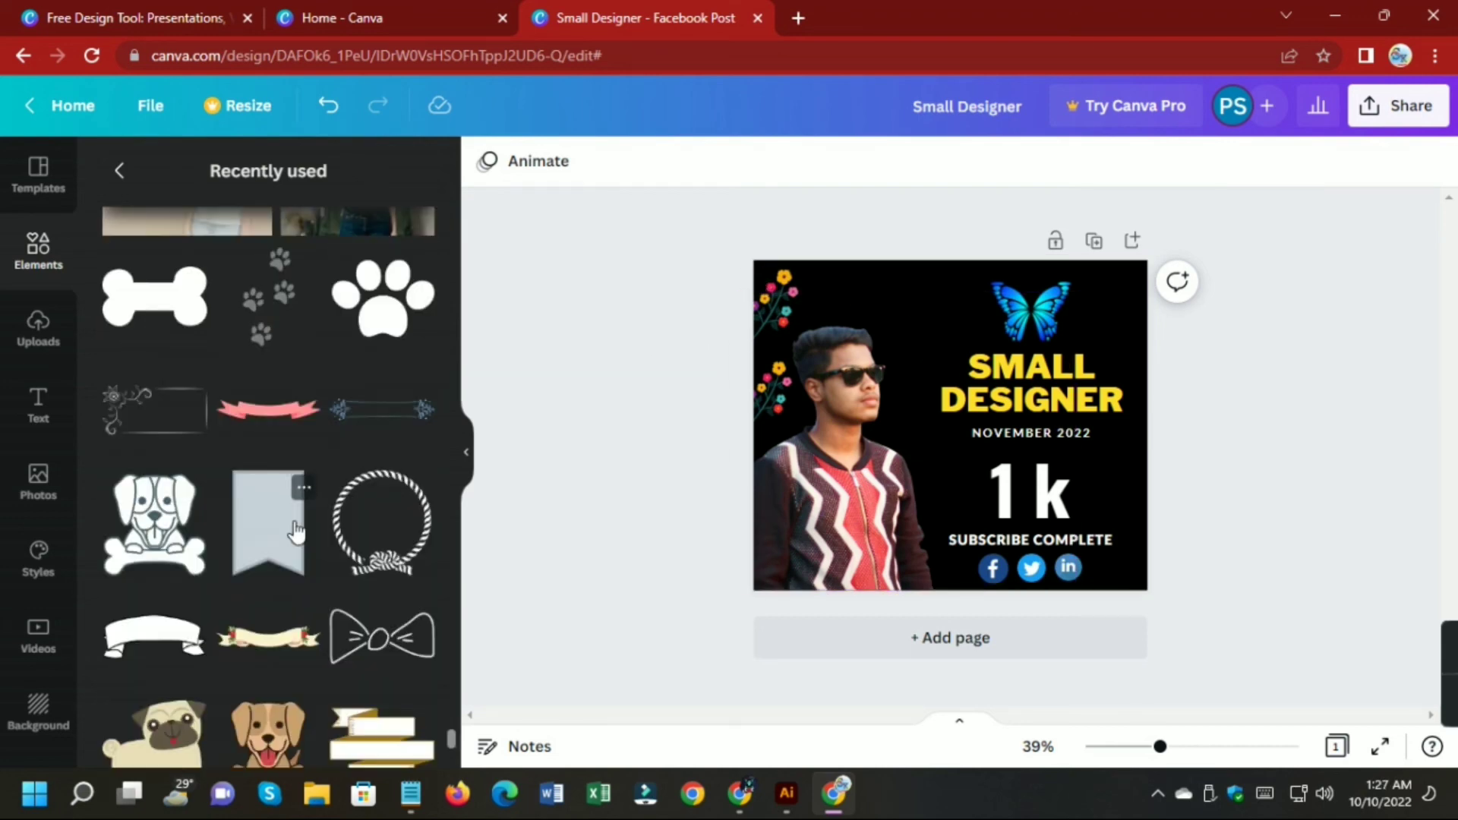
{"action": "scroll", "coordinate": [296, 531], "scroll_direction": "down", "scroll_amount": 6}
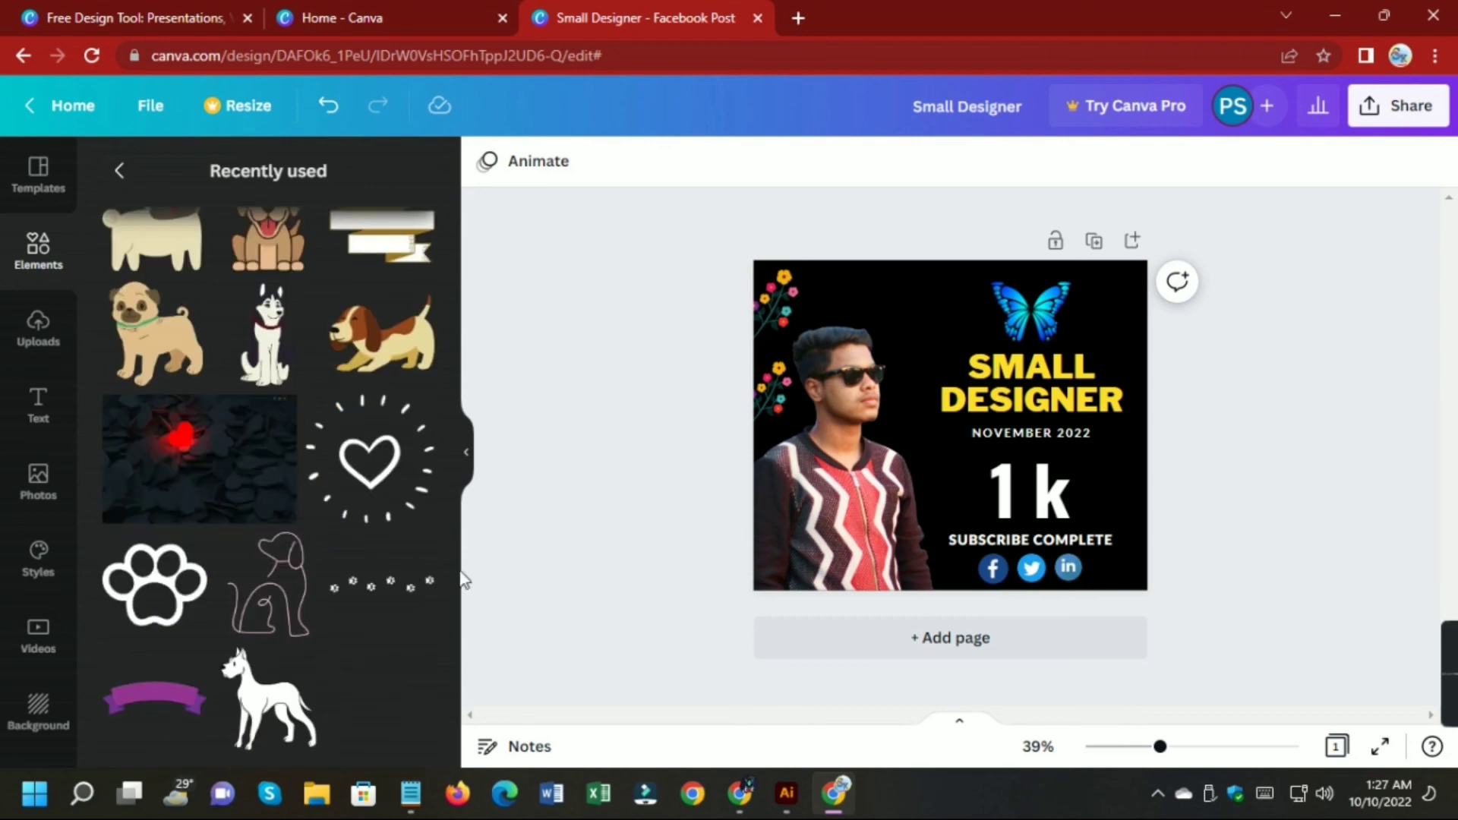
{"action": "scroll", "coordinate": [370, 598], "scroll_direction": "down", "scroll_amount": 6}
{"action": "scroll", "coordinate": [369, 598], "scroll_direction": "up", "scroll_amount": 3}
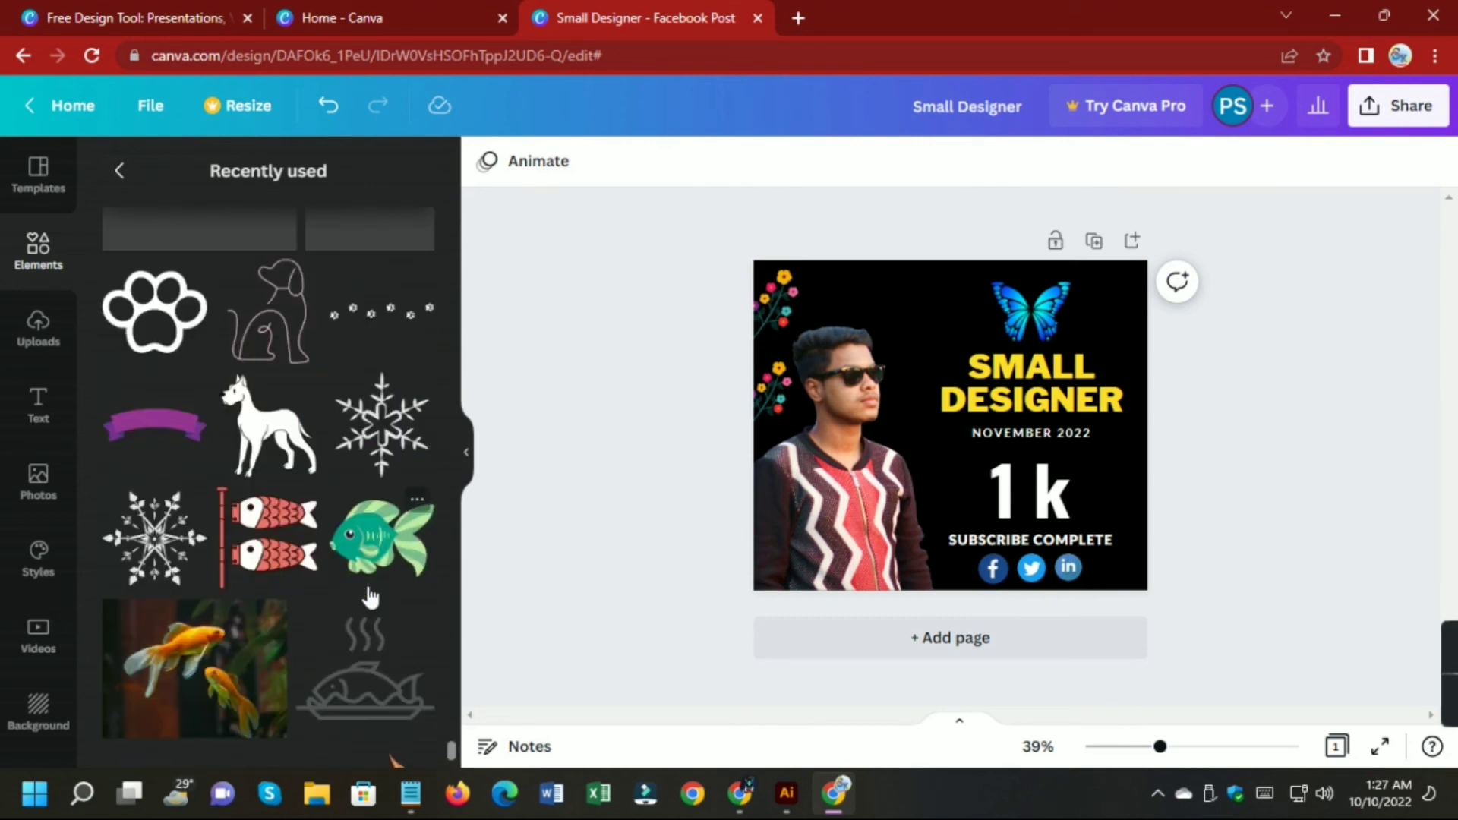
{"action": "scroll", "coordinate": [368, 598], "scroll_direction": "down", "scroll_amount": 8}
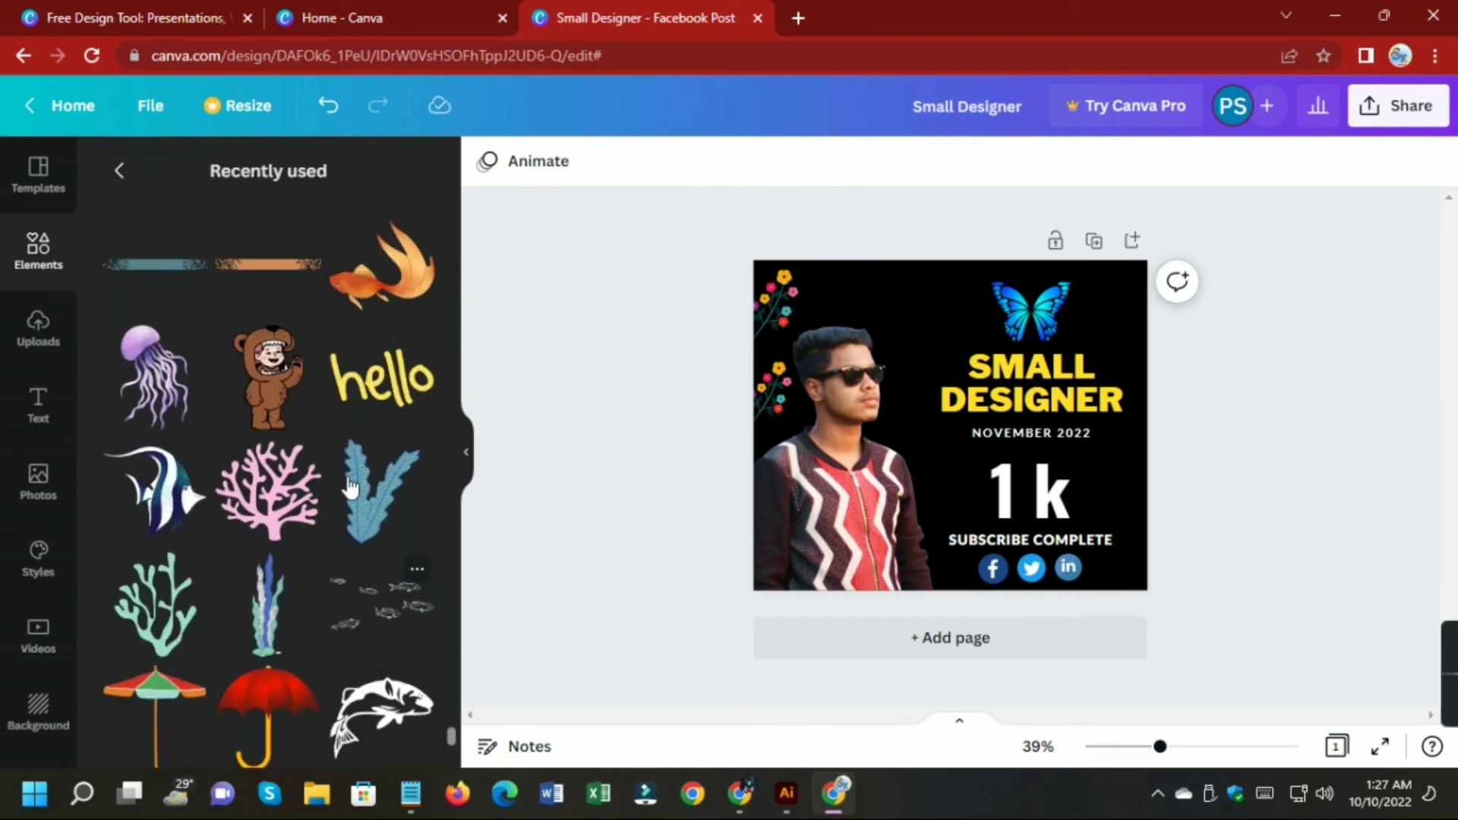
{"action": "left_click_drag", "start_coordinate": [669, 333], "coordinate": [811, 252]}
{"action": "left_click_drag", "start_coordinate": [911, 252], "coordinate": [1176, 224]}
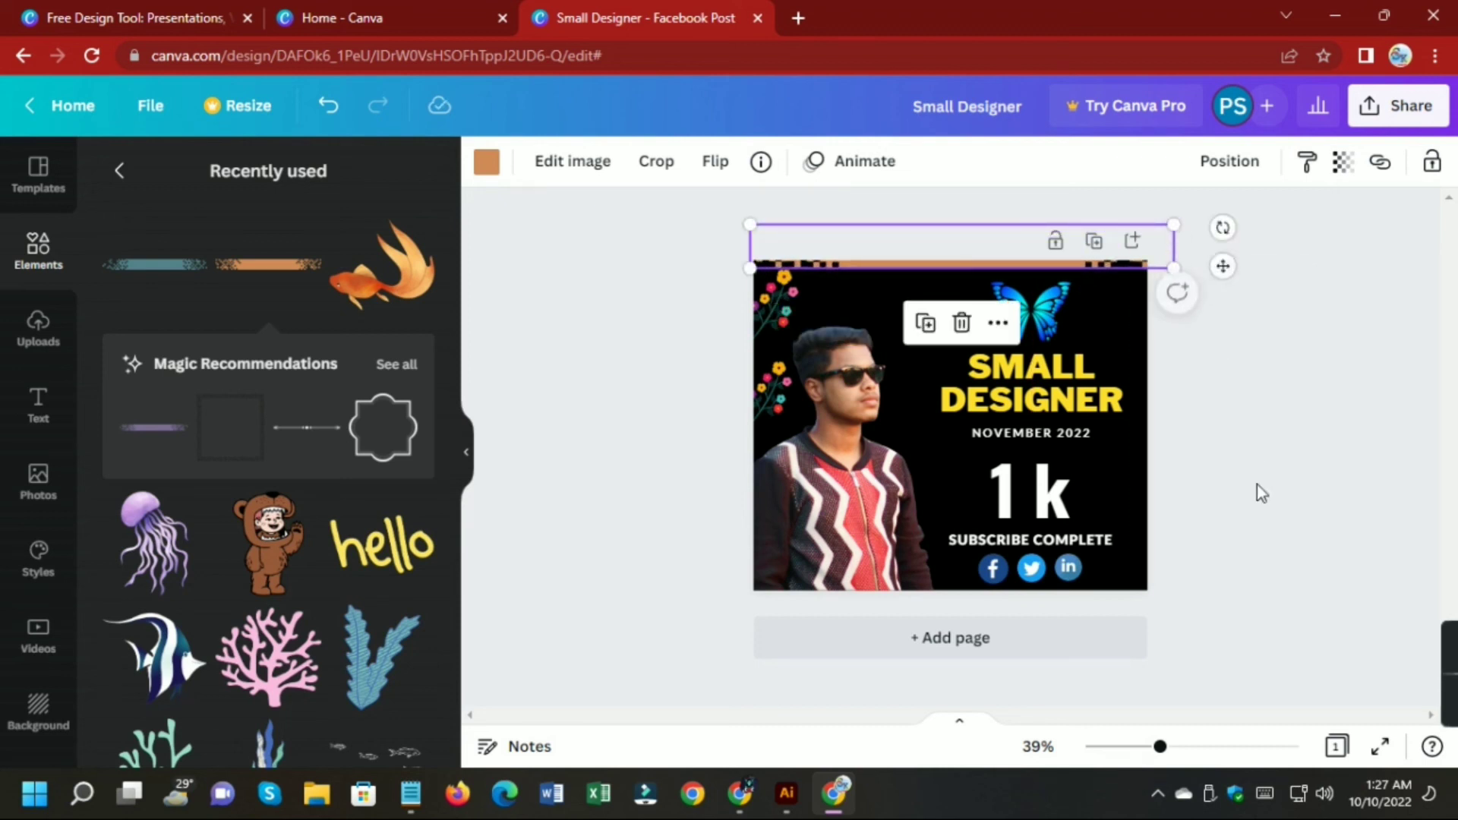
{"action": "left_click", "coordinate": [1256, 486]}
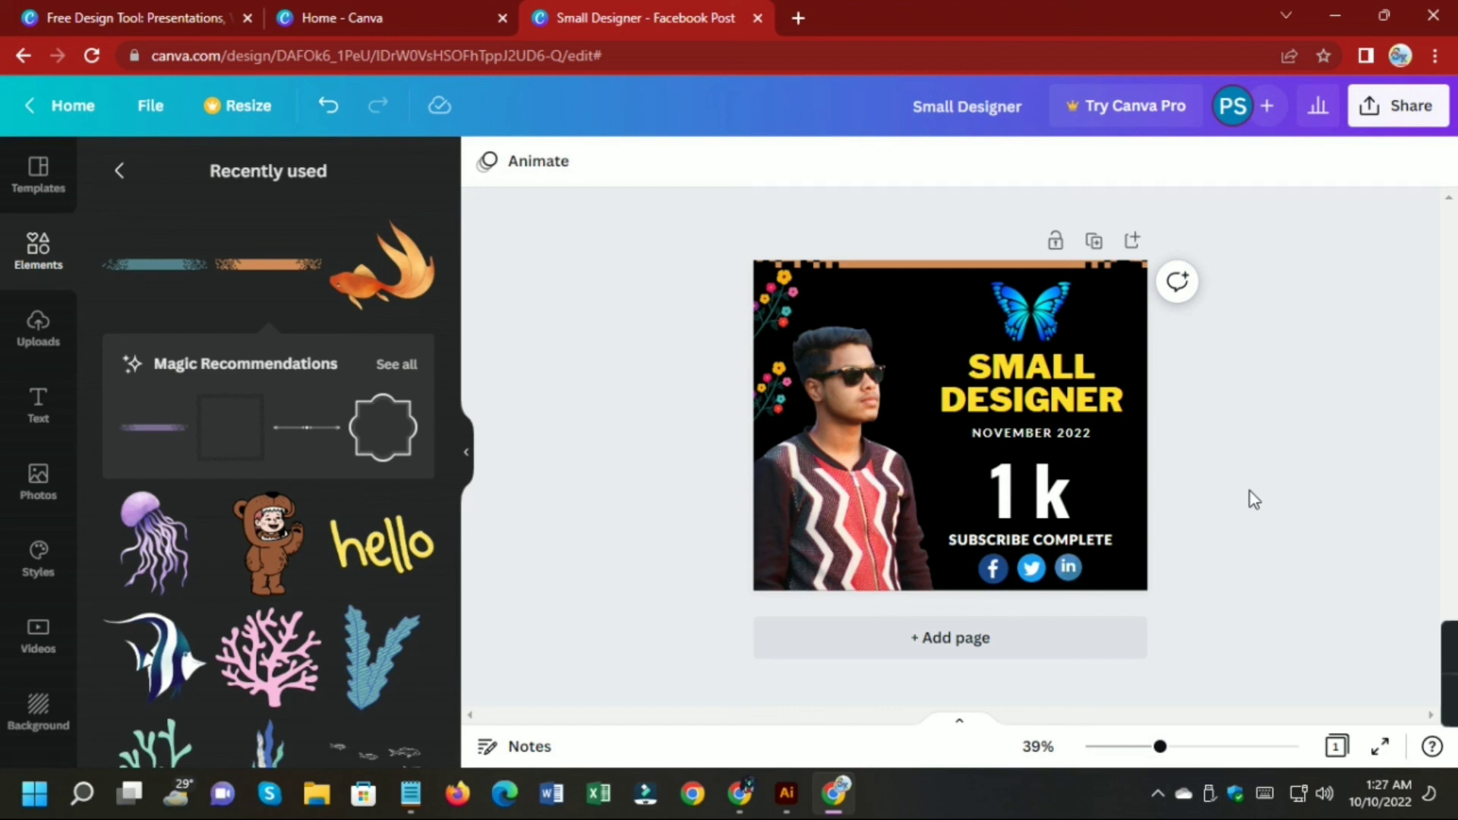
{"action": "left_click", "coordinate": [231, 456]}
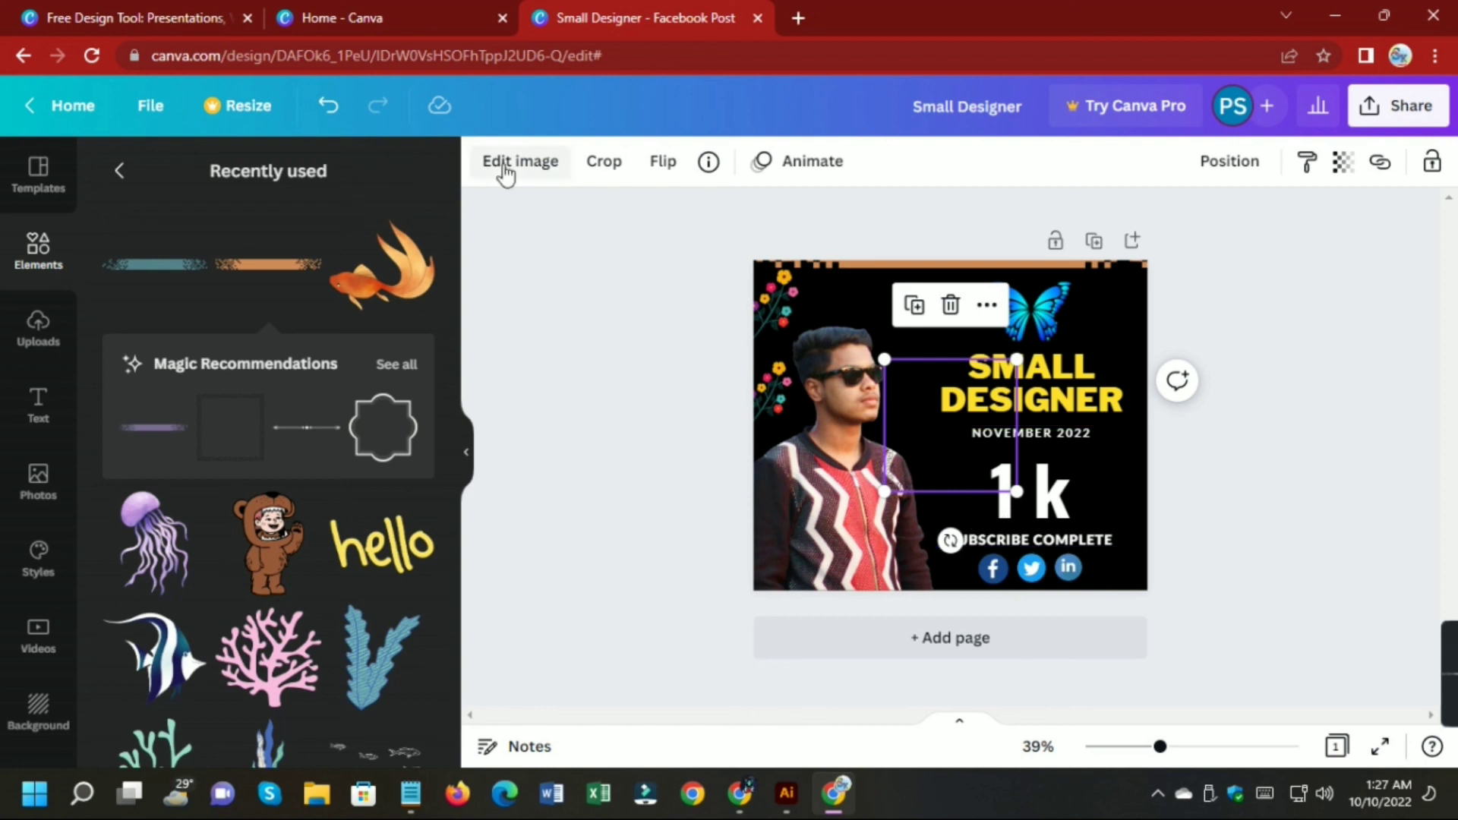
{"action": "left_click", "coordinate": [596, 471]}
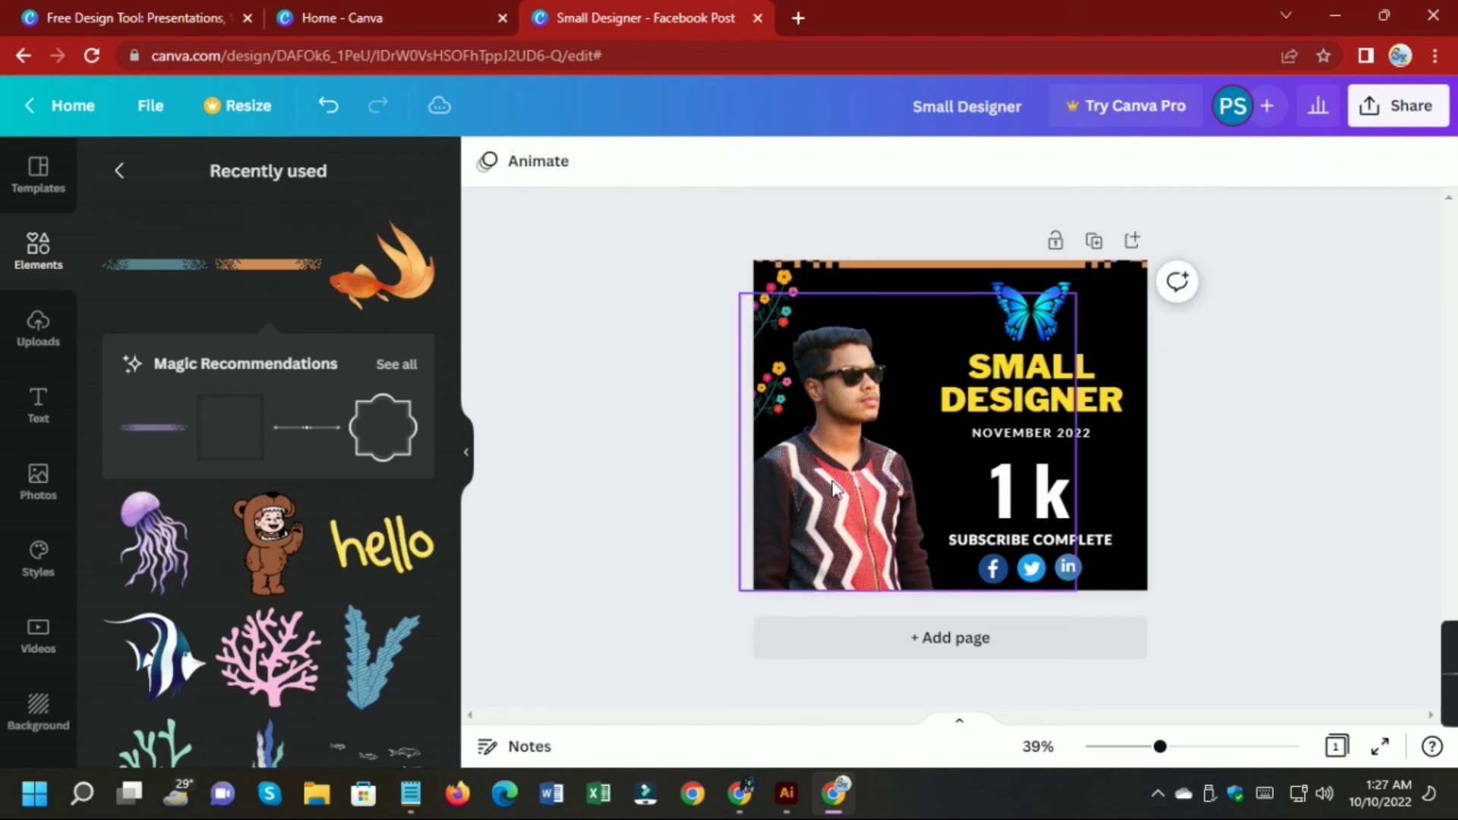
{"action": "left_click", "coordinate": [894, 425]}
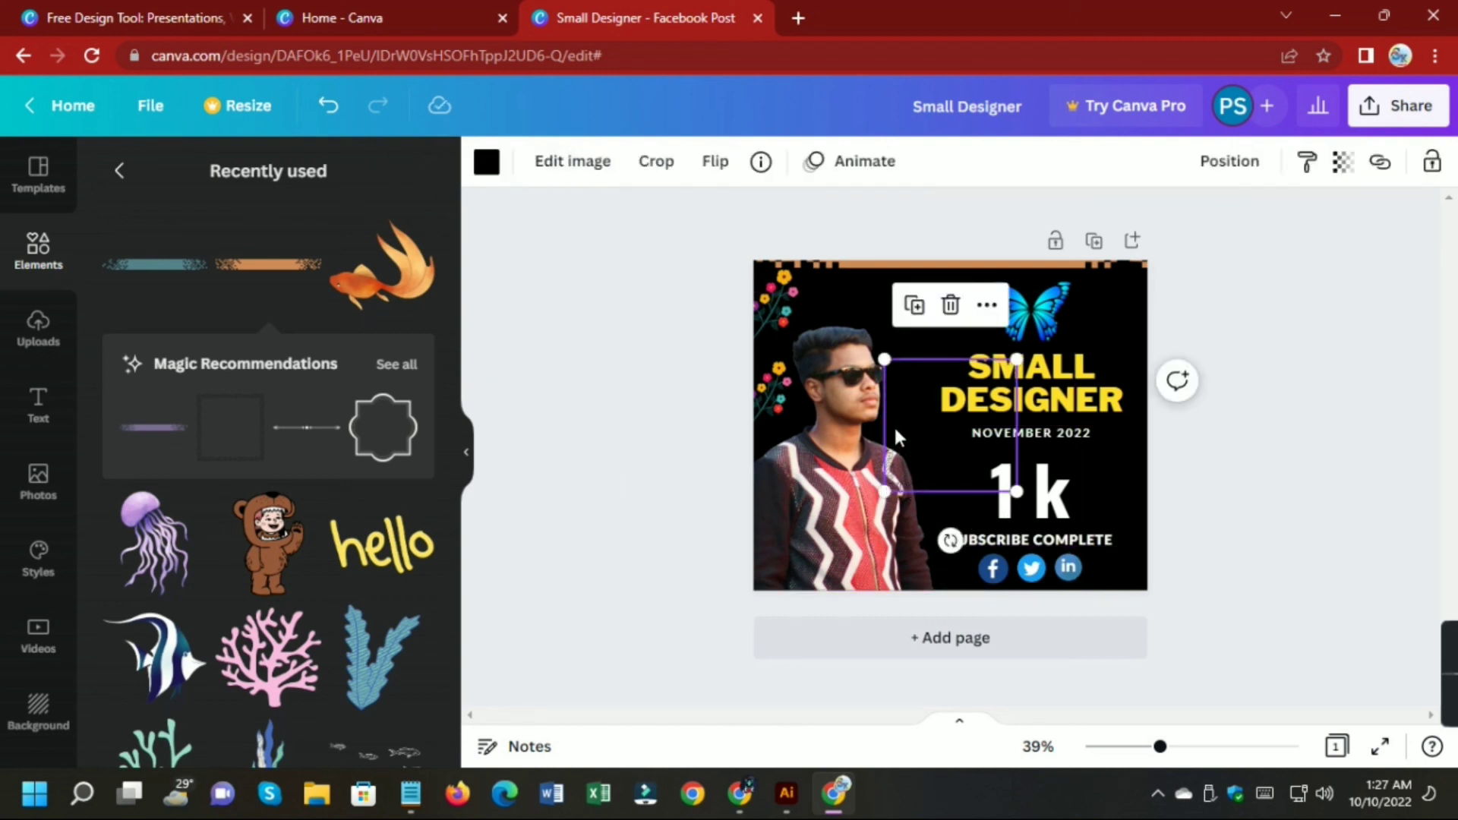
{"action": "key", "text": "Delete"}
Browse further through the recently used elements for another decoration.
{"action": "scroll", "coordinate": [371, 544], "scroll_direction": "down", "scroll_amount": 6}
{"action": "scroll", "coordinate": [372, 558], "scroll_direction": "down", "scroll_amount": 8}
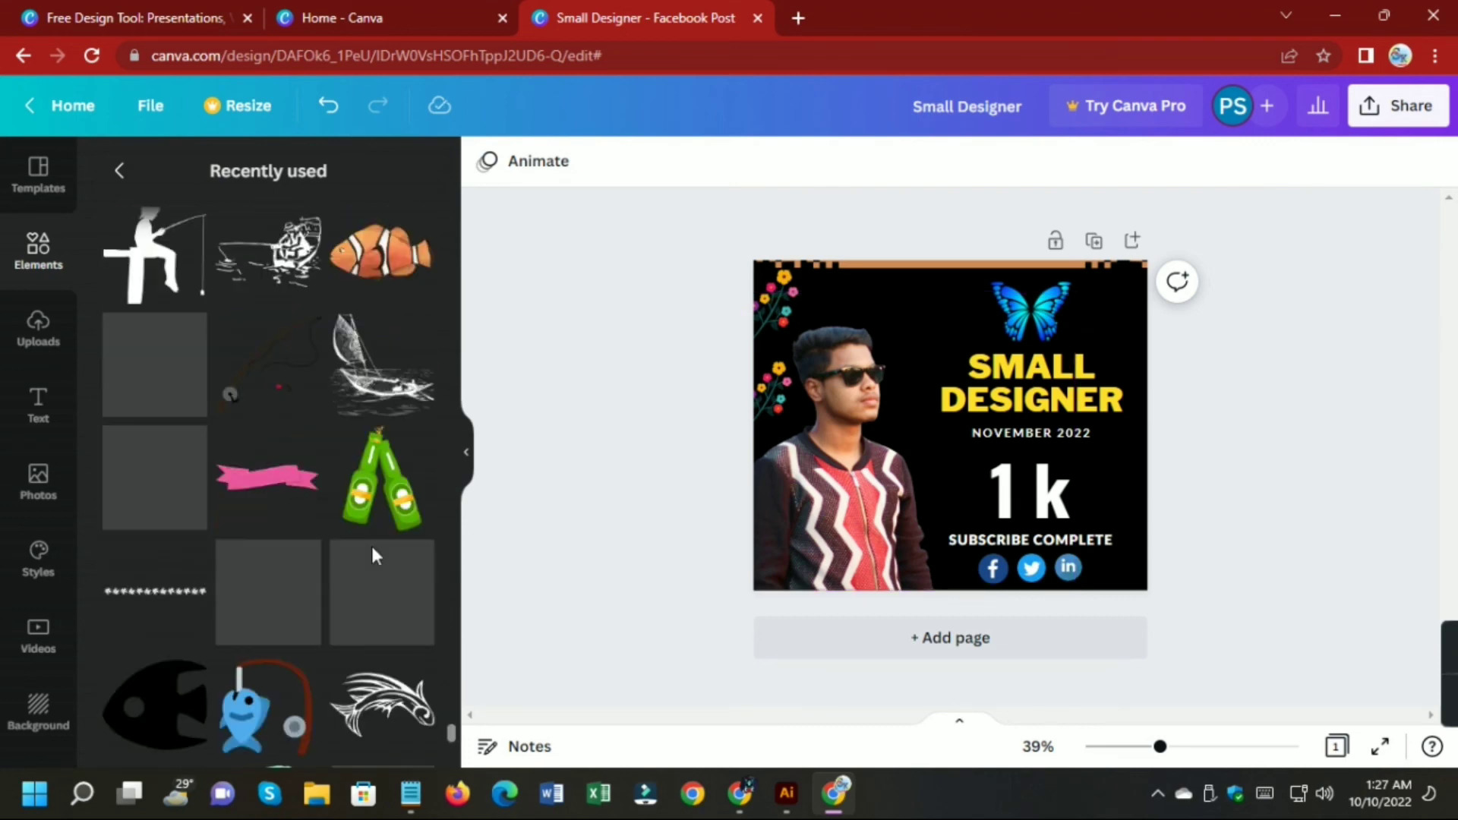